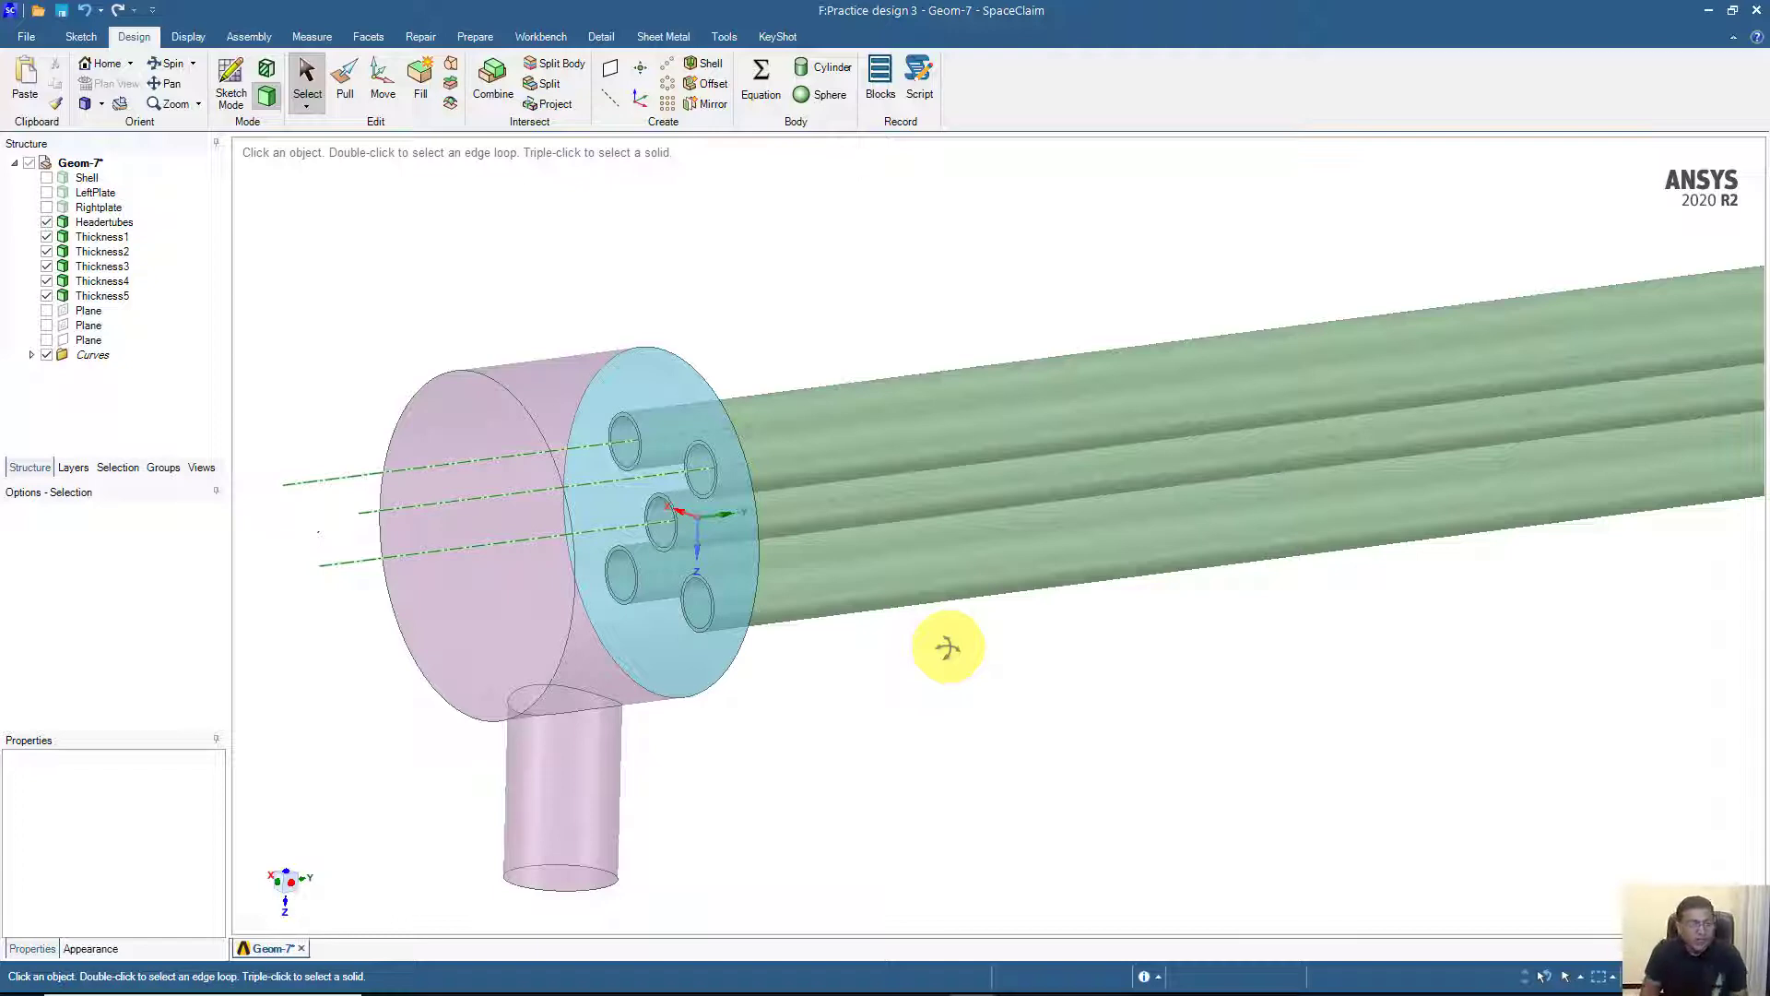
- Show the Shell body and create a plane on its end face next to the pink header
middle_drag(917, 630, 818, 636)
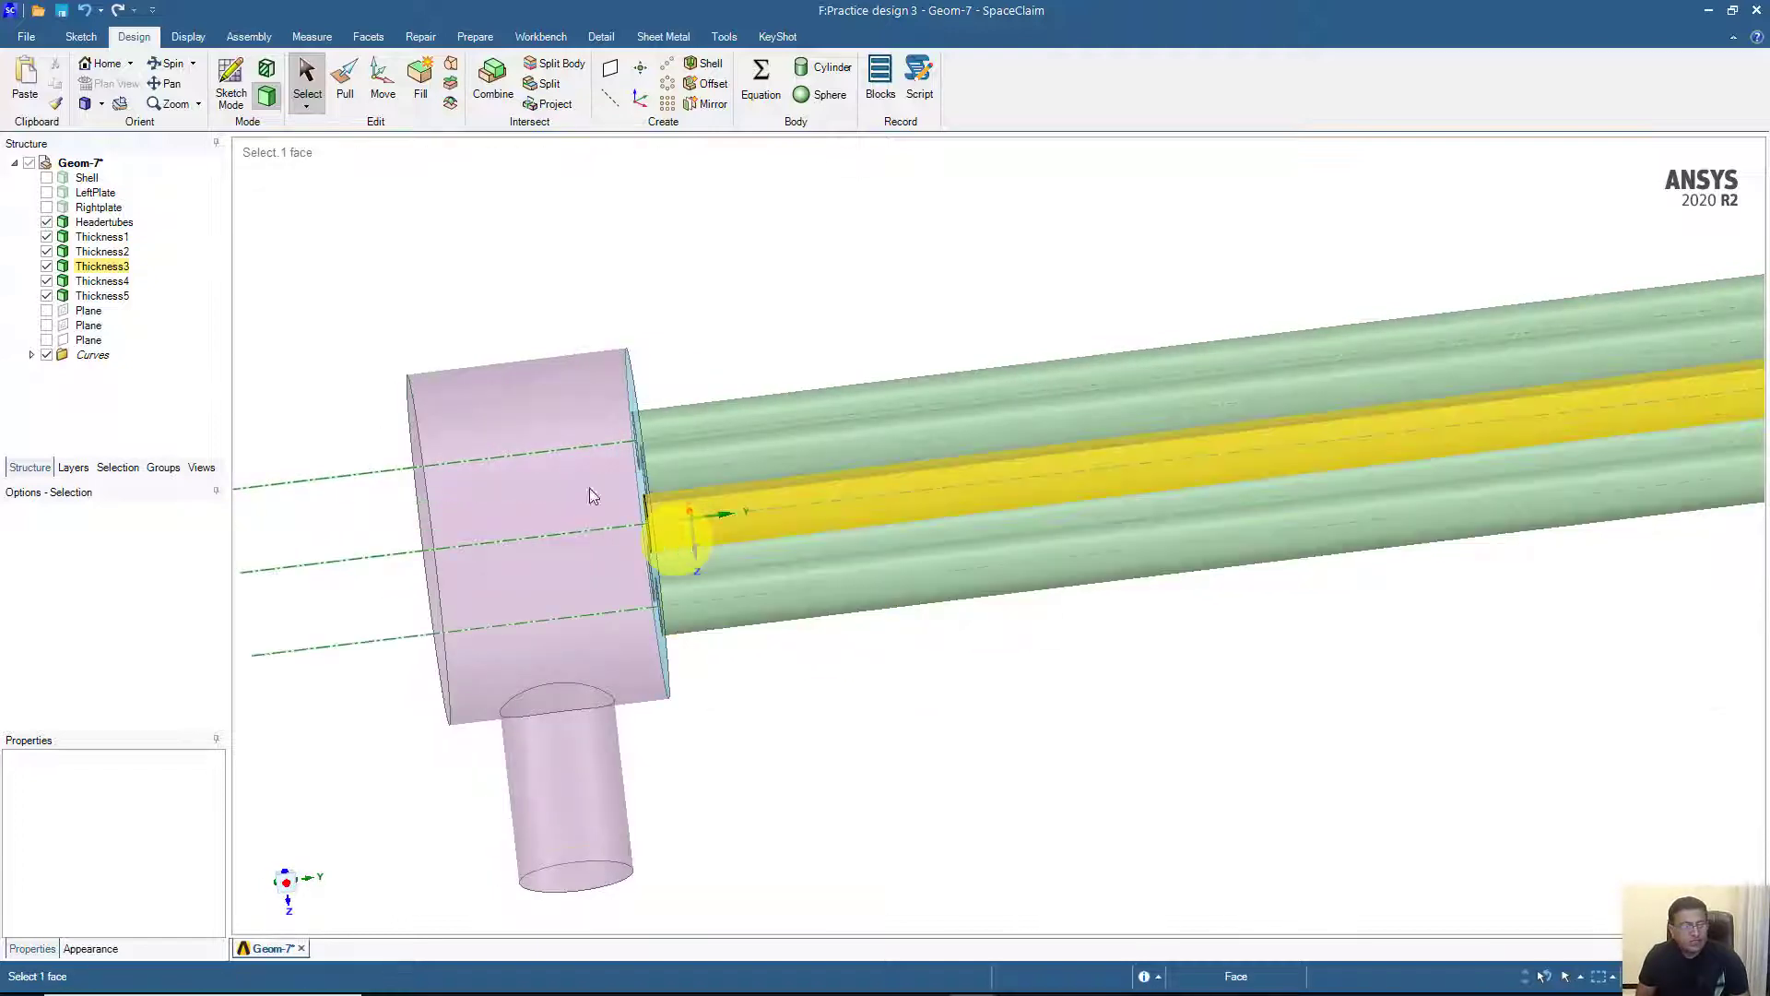
click(46, 177)
middle_drag(312, 223, 349, 228)
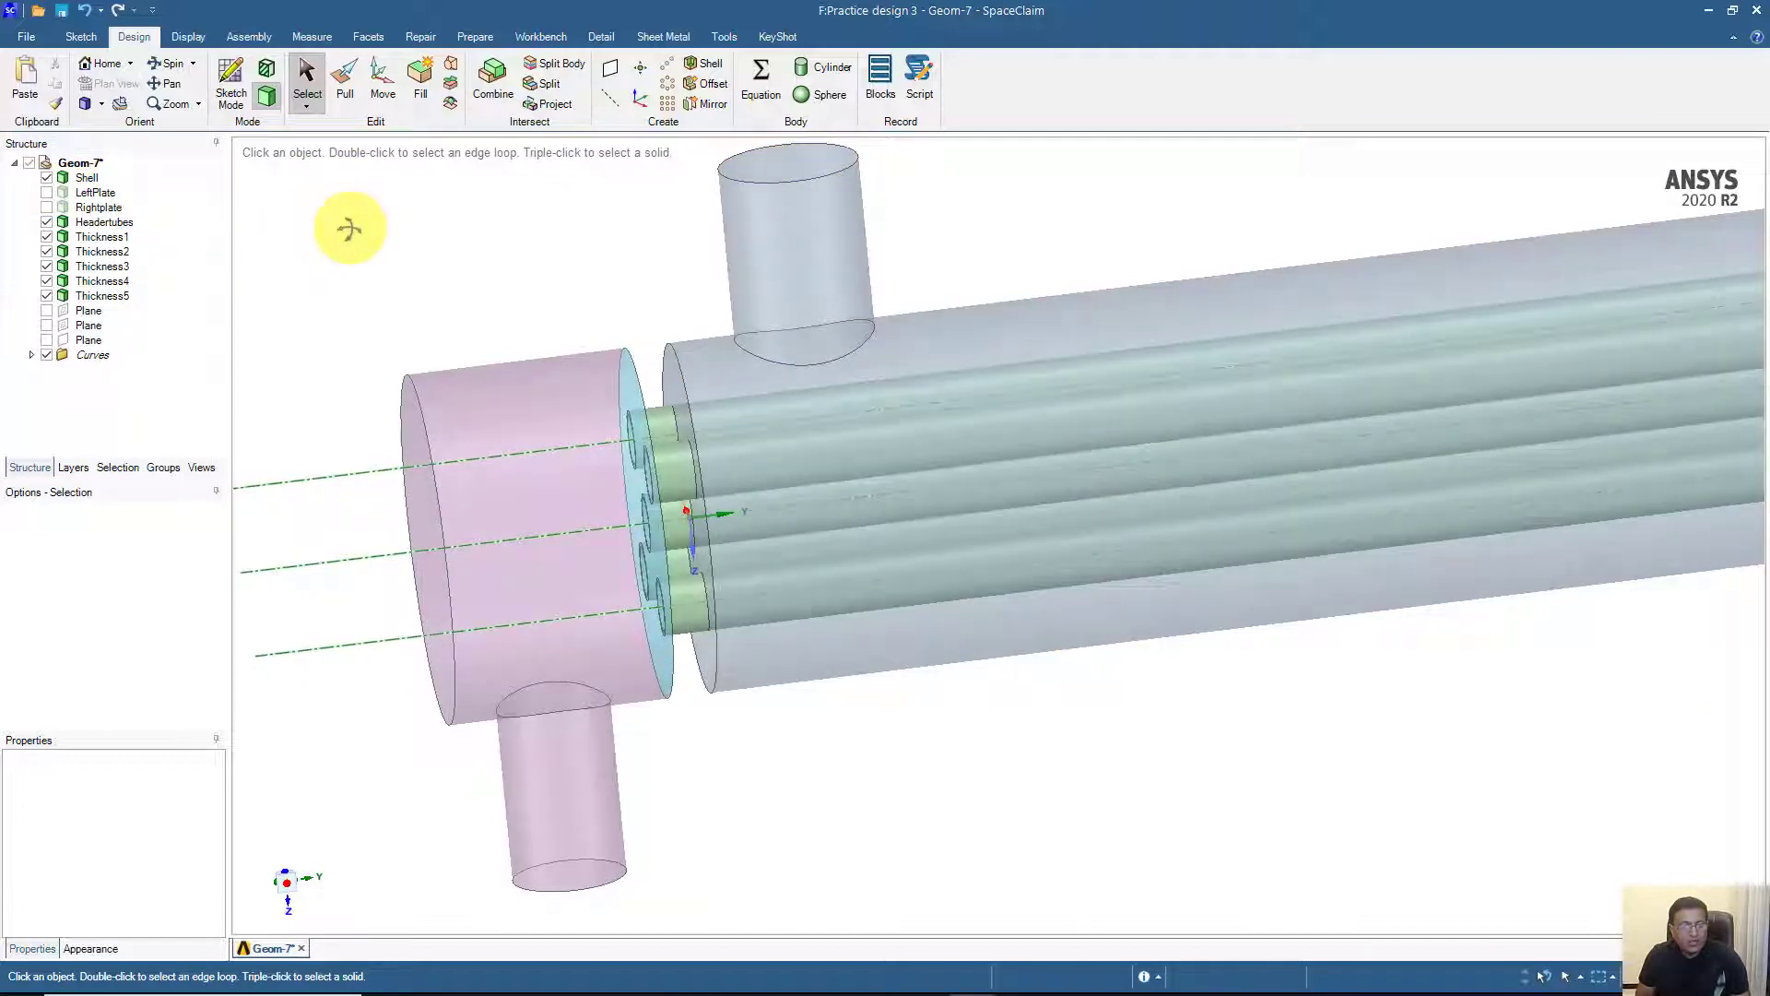
click(607, 70)
click(669, 360)
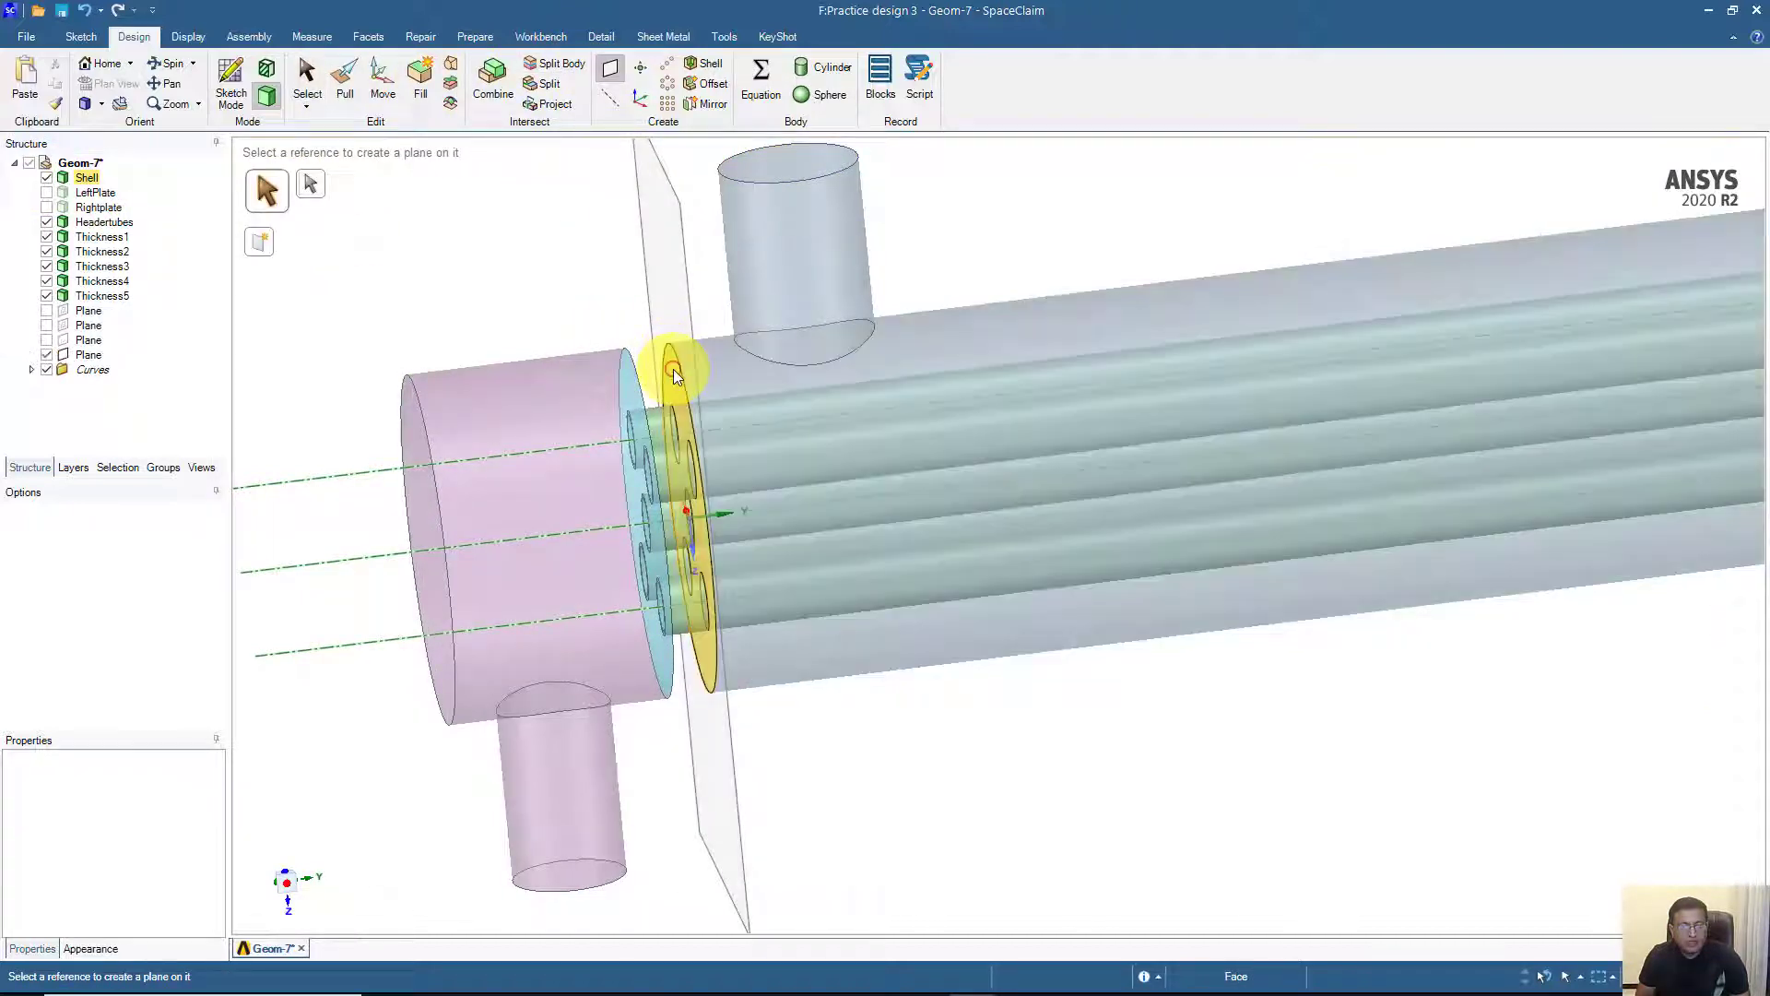
- Create a second plane on the shell's opposite end face, next to the cyan header
mouse_move(672, 369)
middle_down()
mouse_move(651, 376)
mouse_move(667, 374)
middle_up()
scroll(667, 375, up, 3)
scroll(668, 374, down, 6)
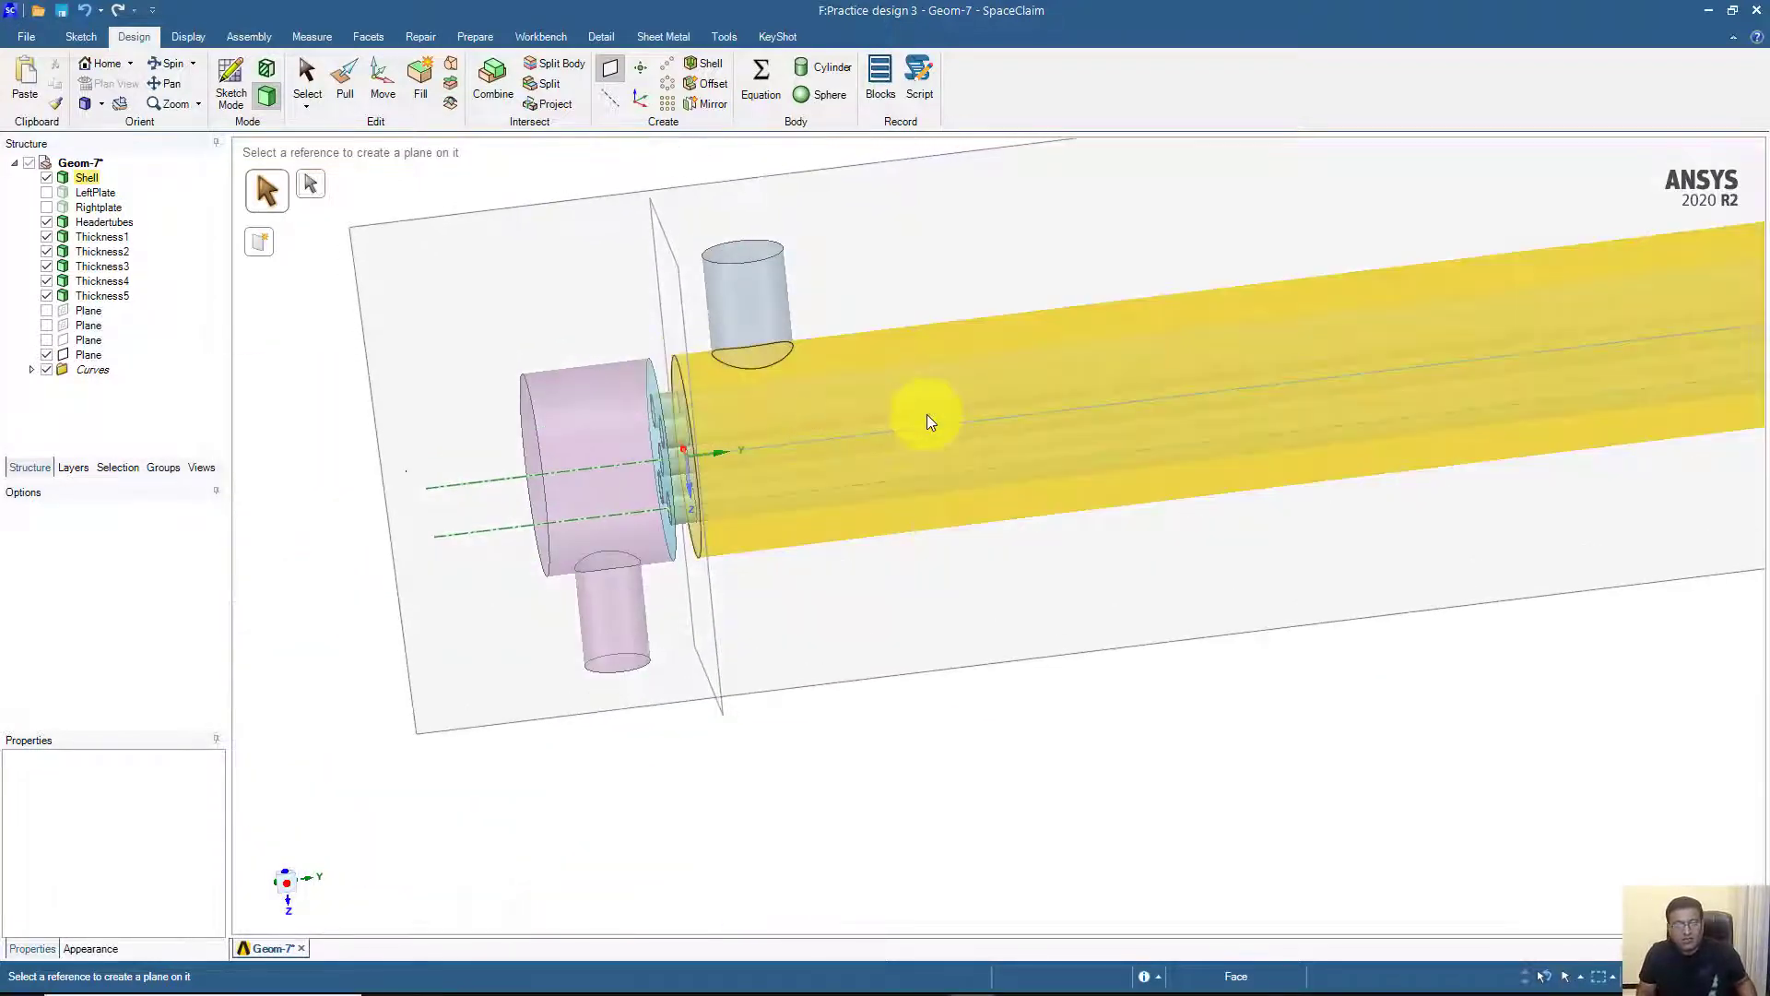
middle_drag(930, 420, 852, 433)
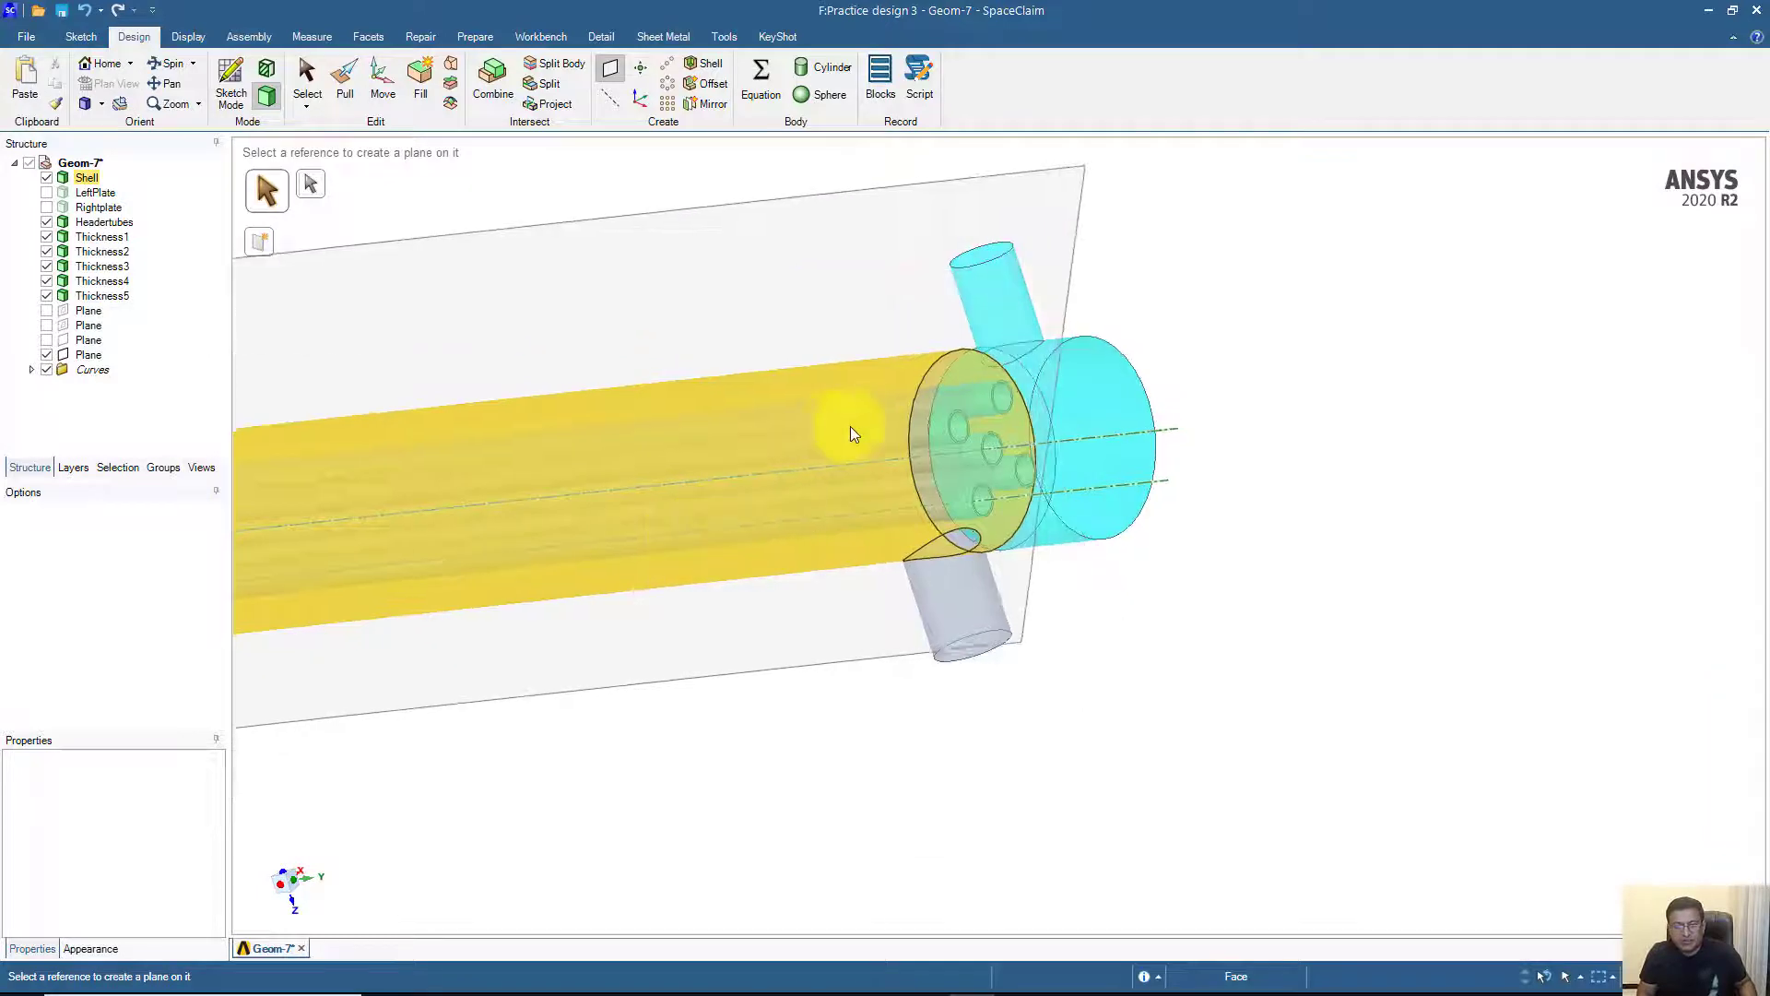
scroll(852, 428, up, 5)
click(1060, 405)
scroll(846, 499, down, 3)
- Hide the Shell and Headertubes bodies so only the tubes and the new planes are displayed
middle_drag(845, 500, 803, 507)
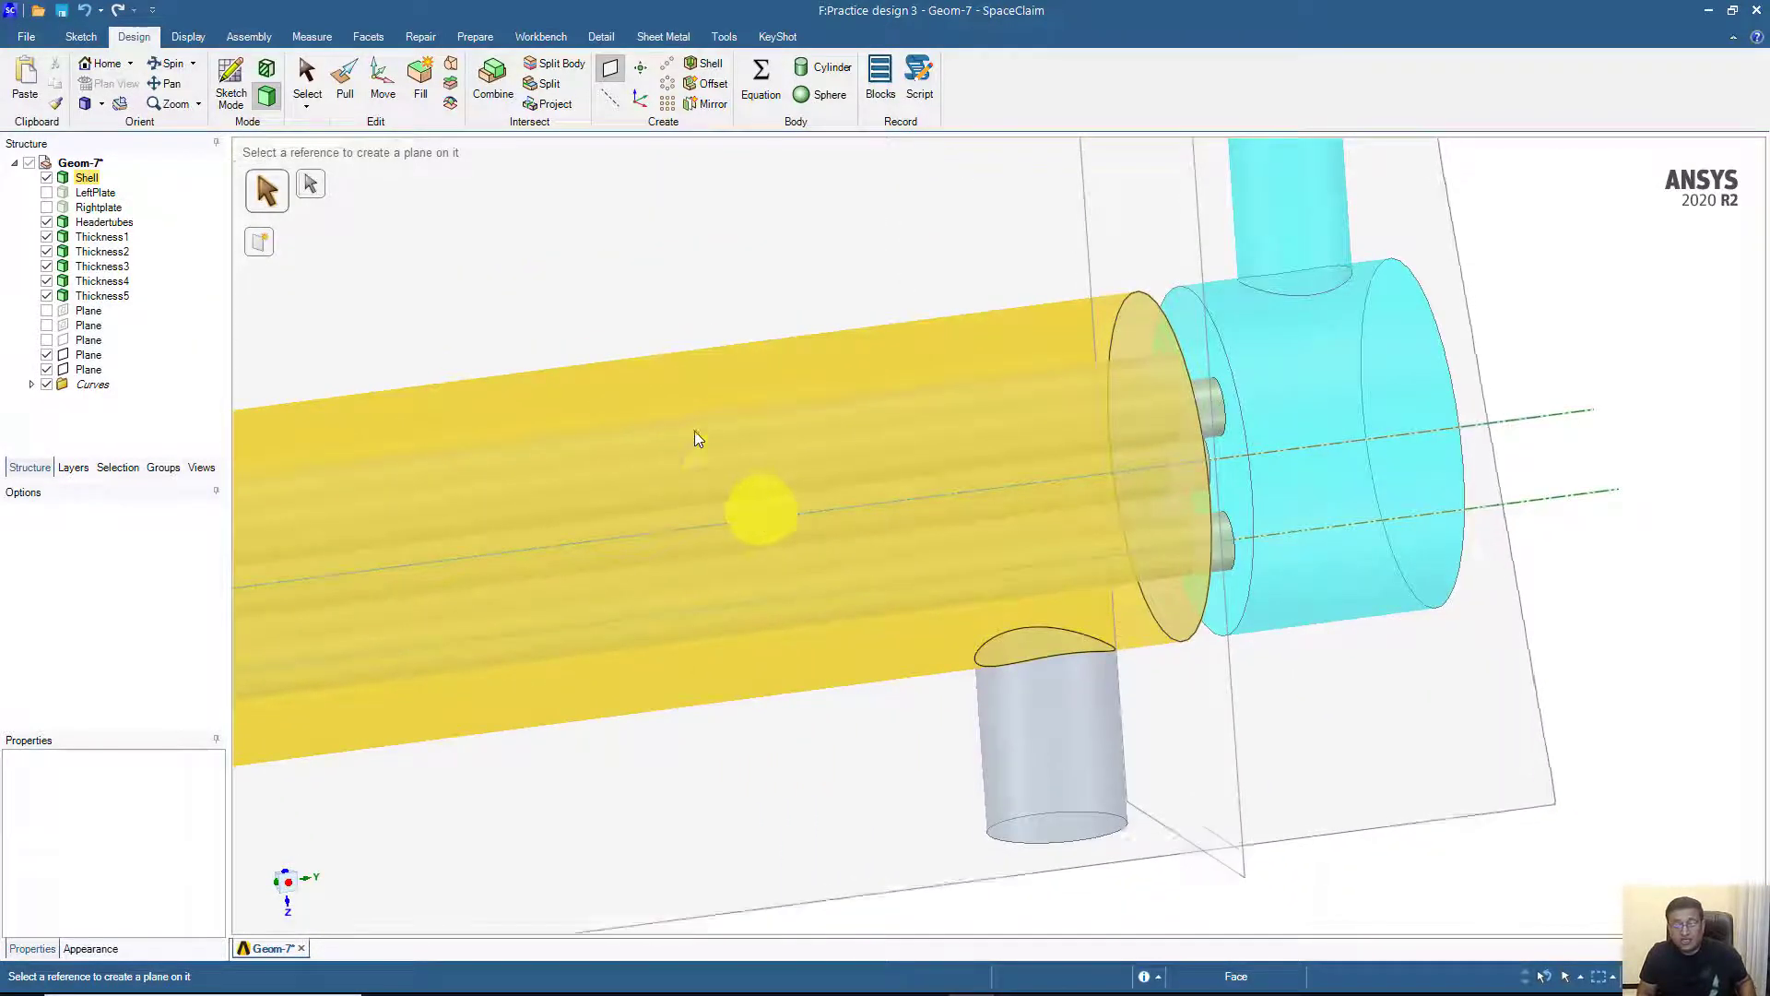
click(48, 176)
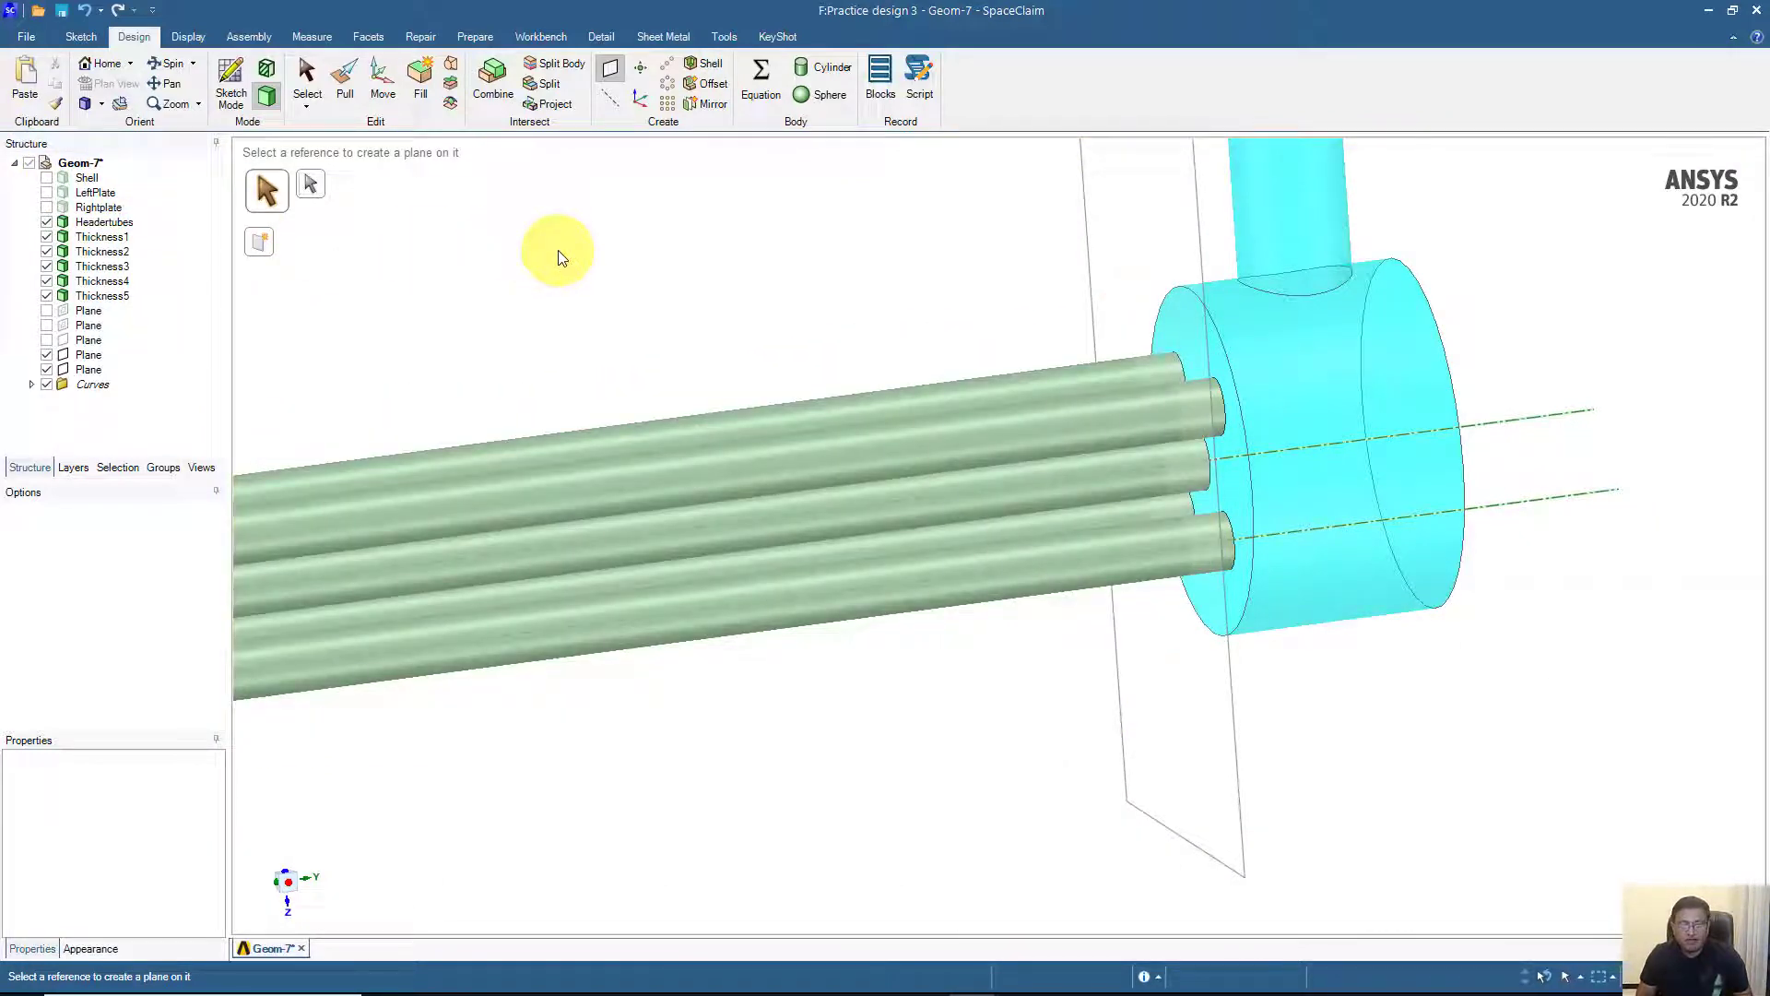
click(542, 86)
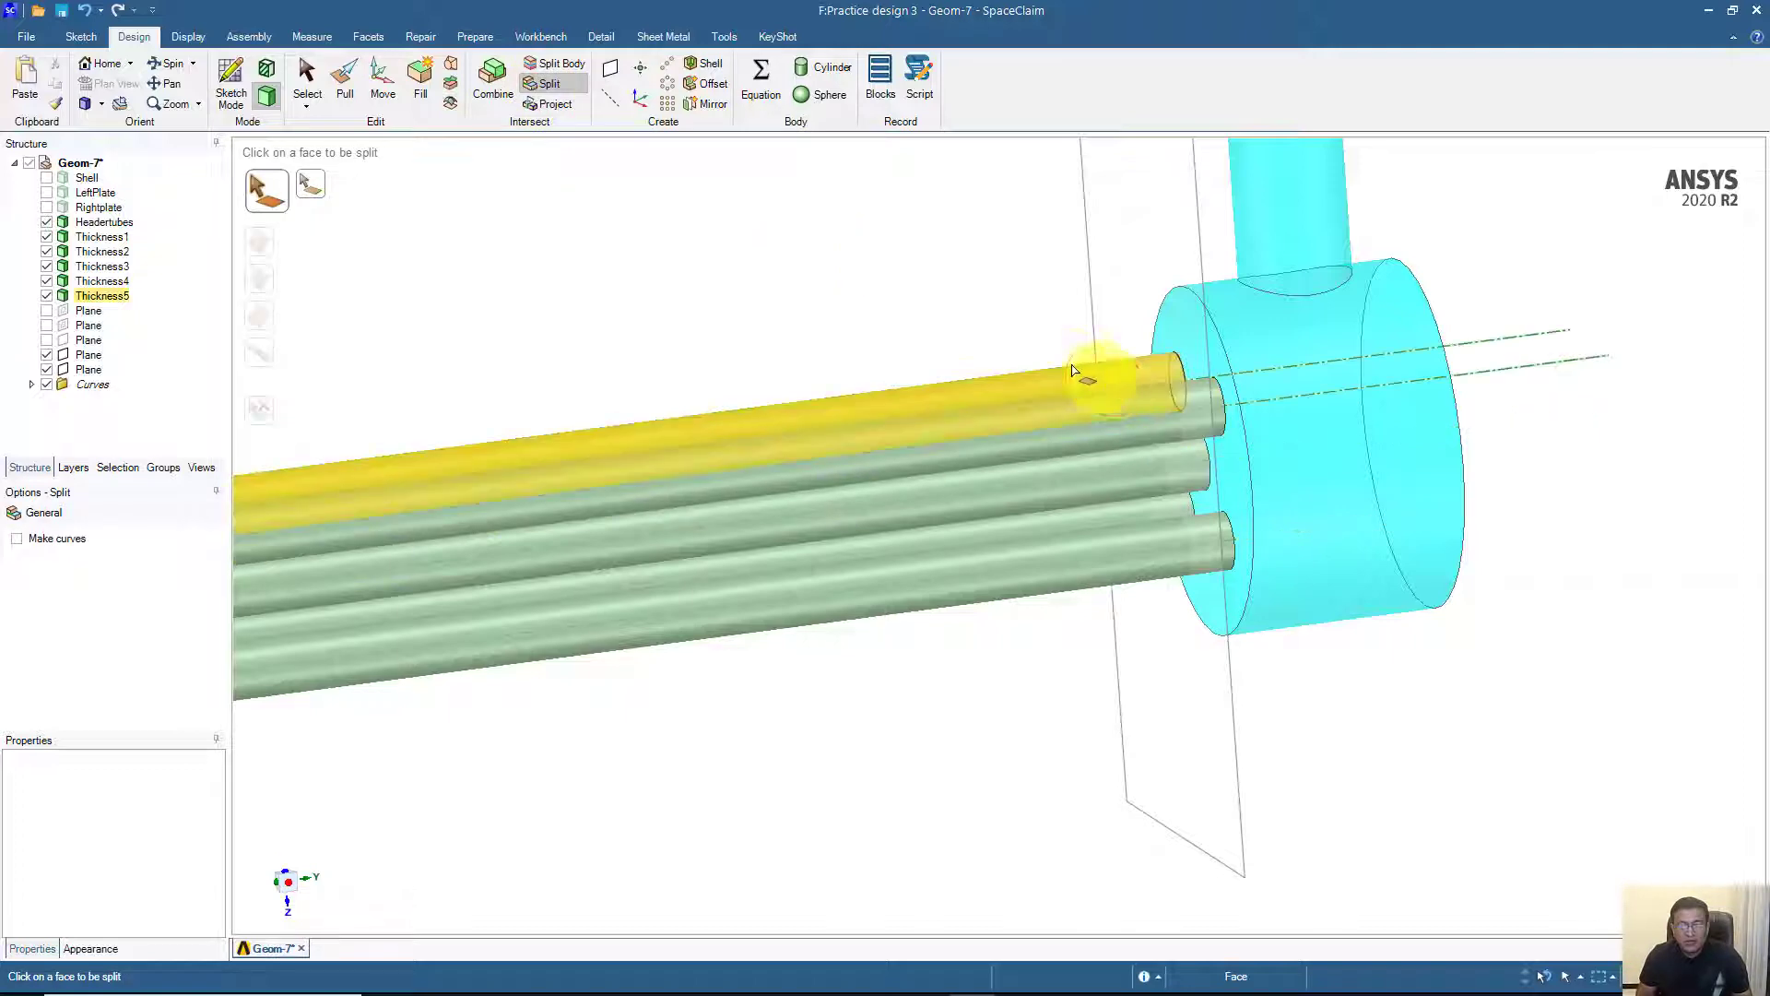
click(46, 223)
middle_drag(774, 305, 604, 356)
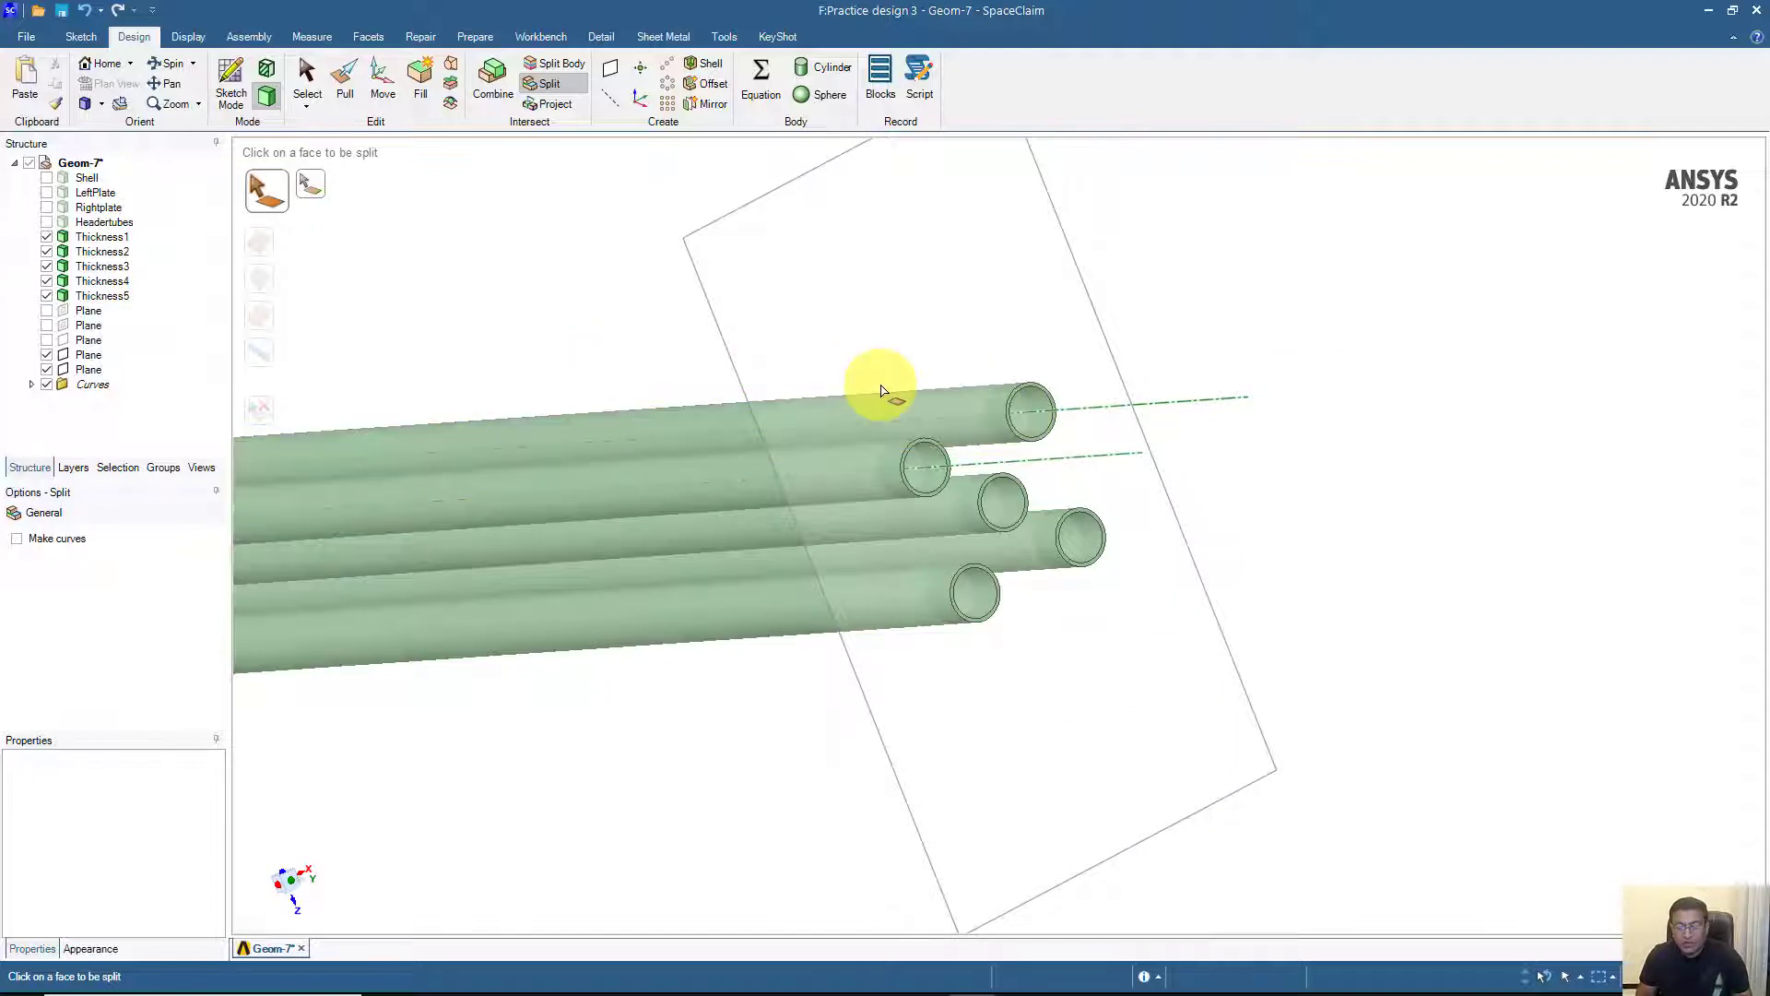
click(820, 425)
scroll(818, 417, up, 3)
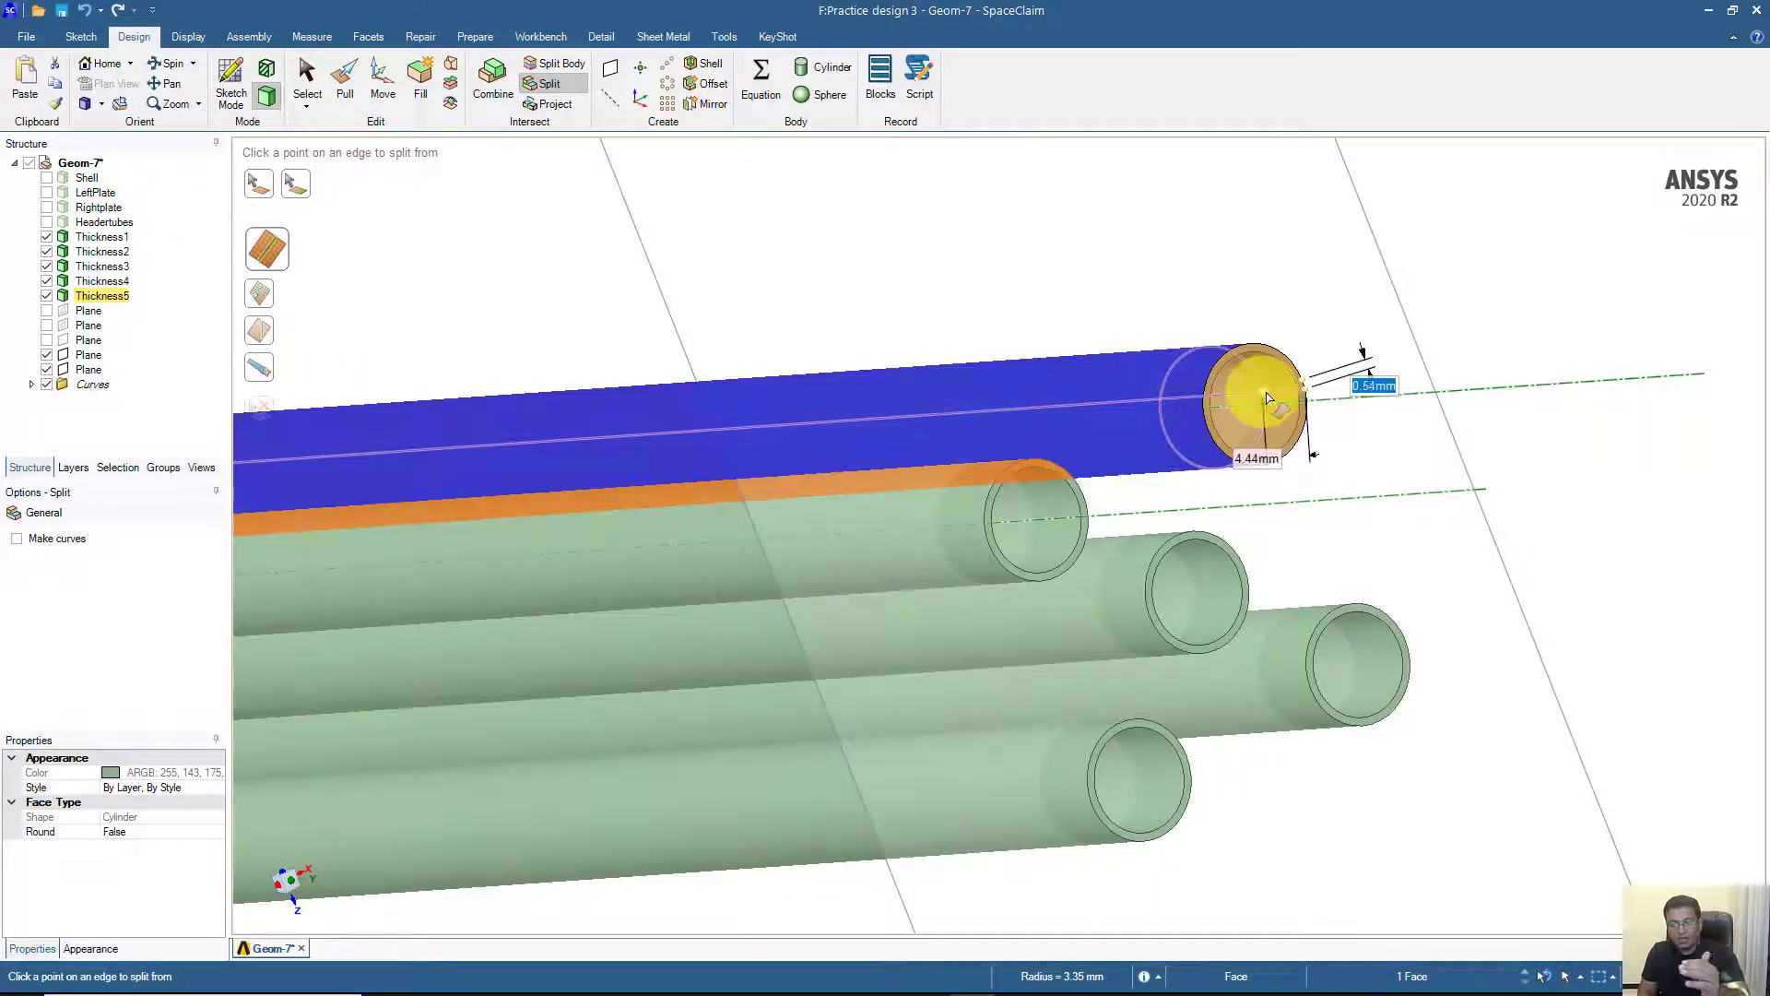
click(322, 101)
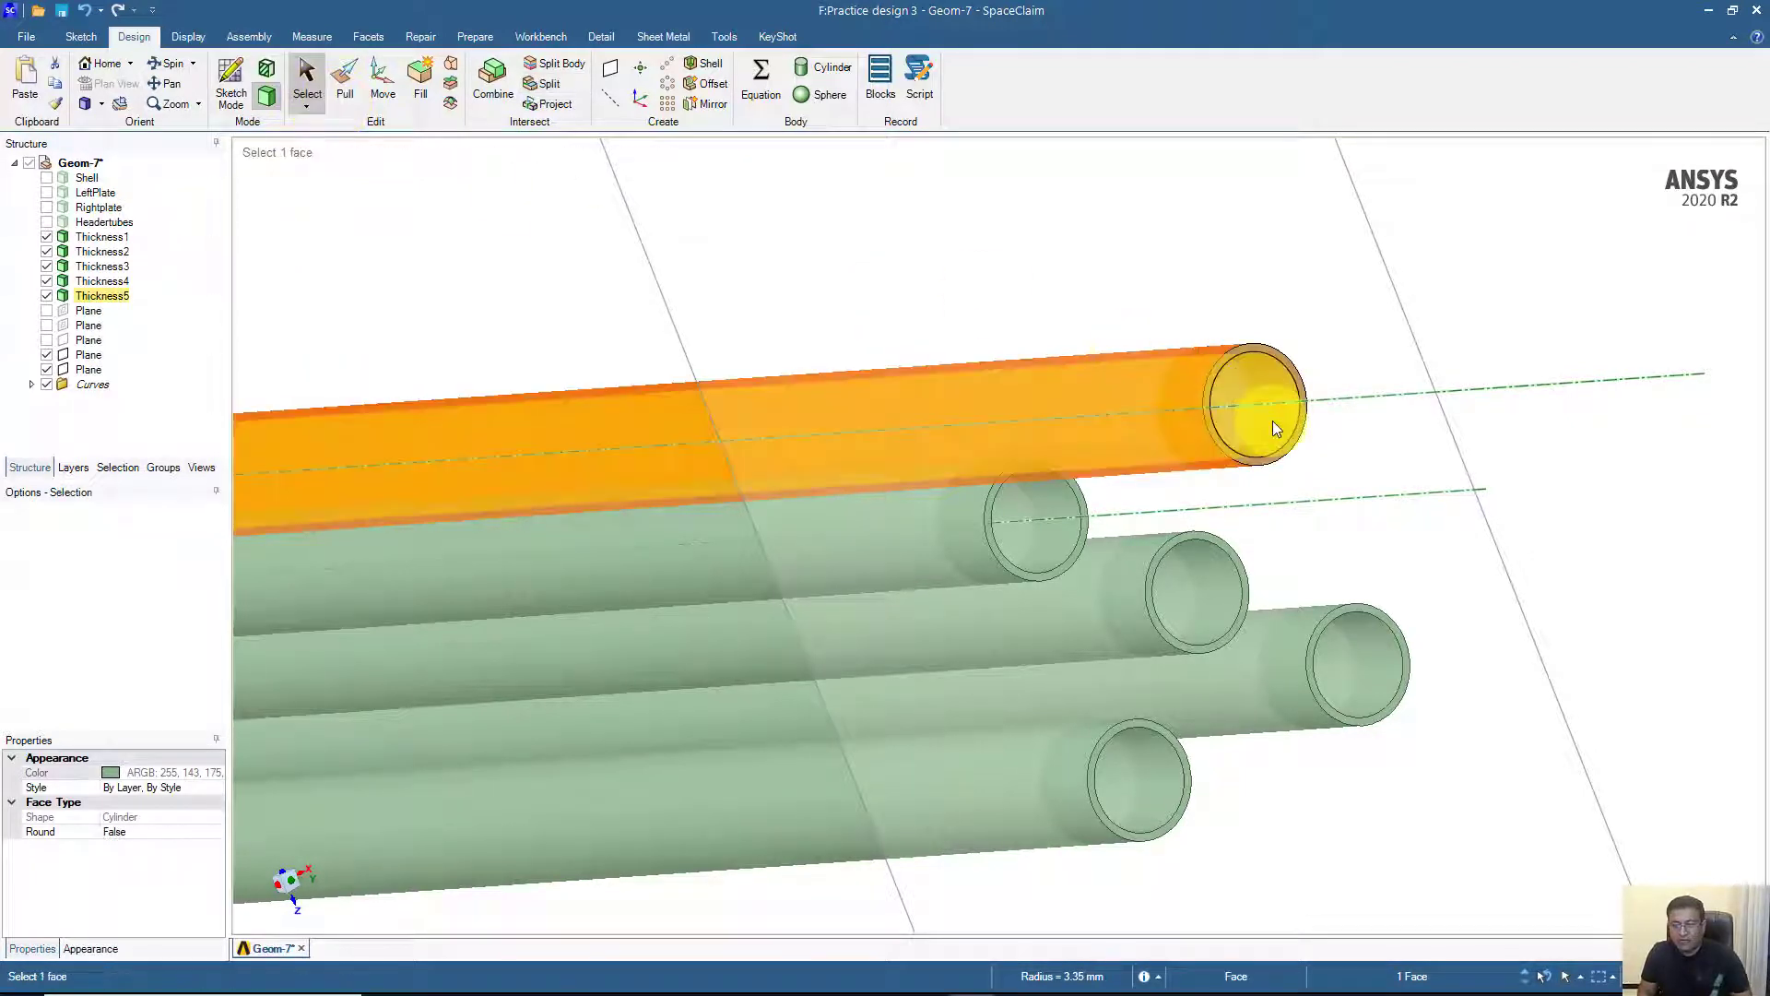
- Colour only the inner cylindrical face of the Thickness5 tube red
middle_drag(1272, 421, 1178, 455)
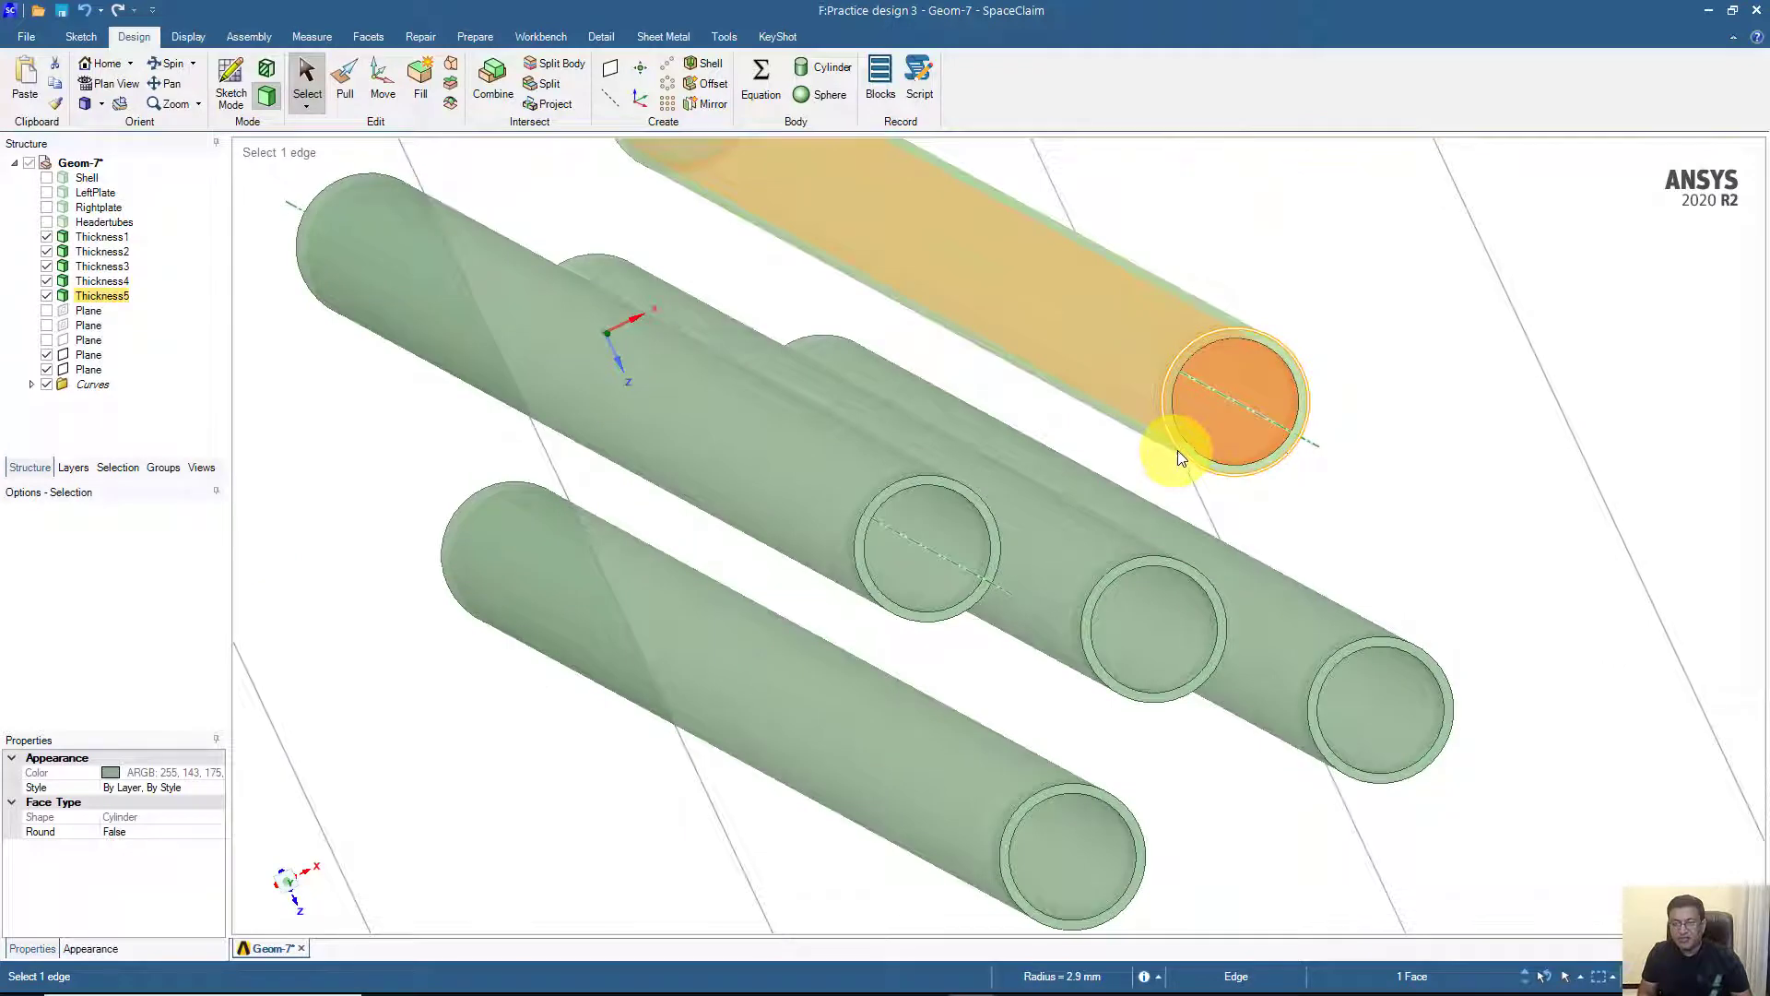
scroll(1322, 402, up, 5)
right_click(1322, 402)
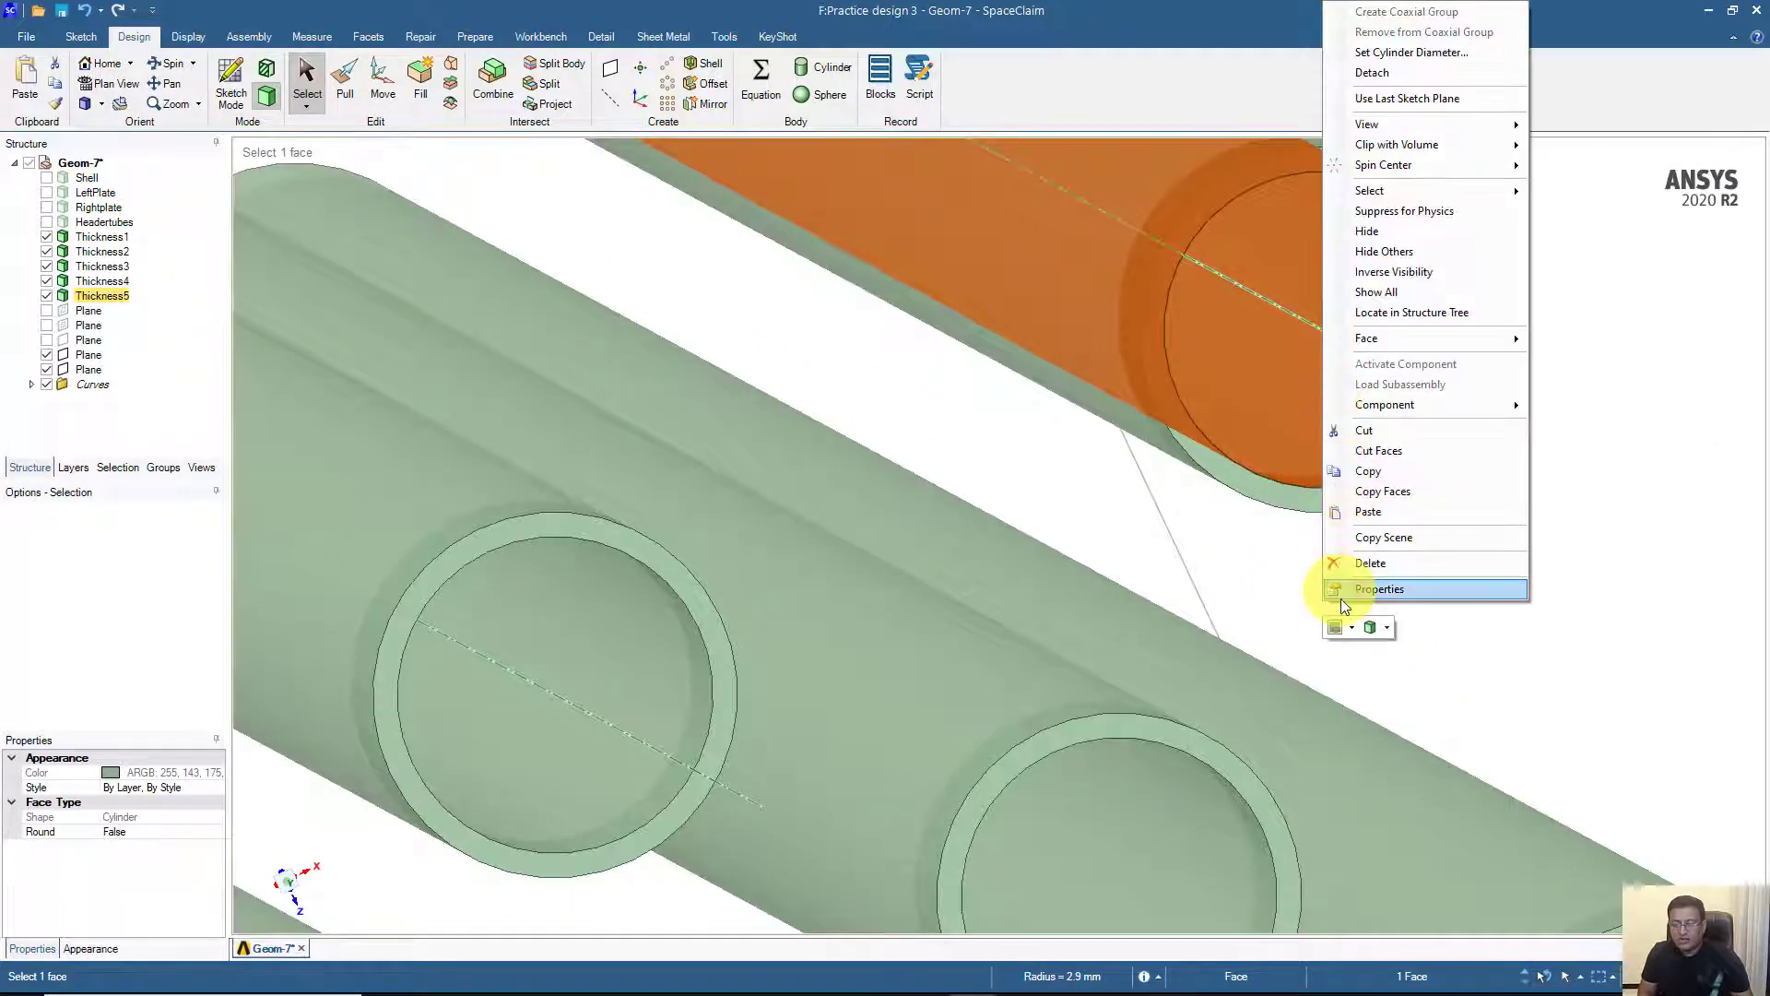
click(1350, 629)
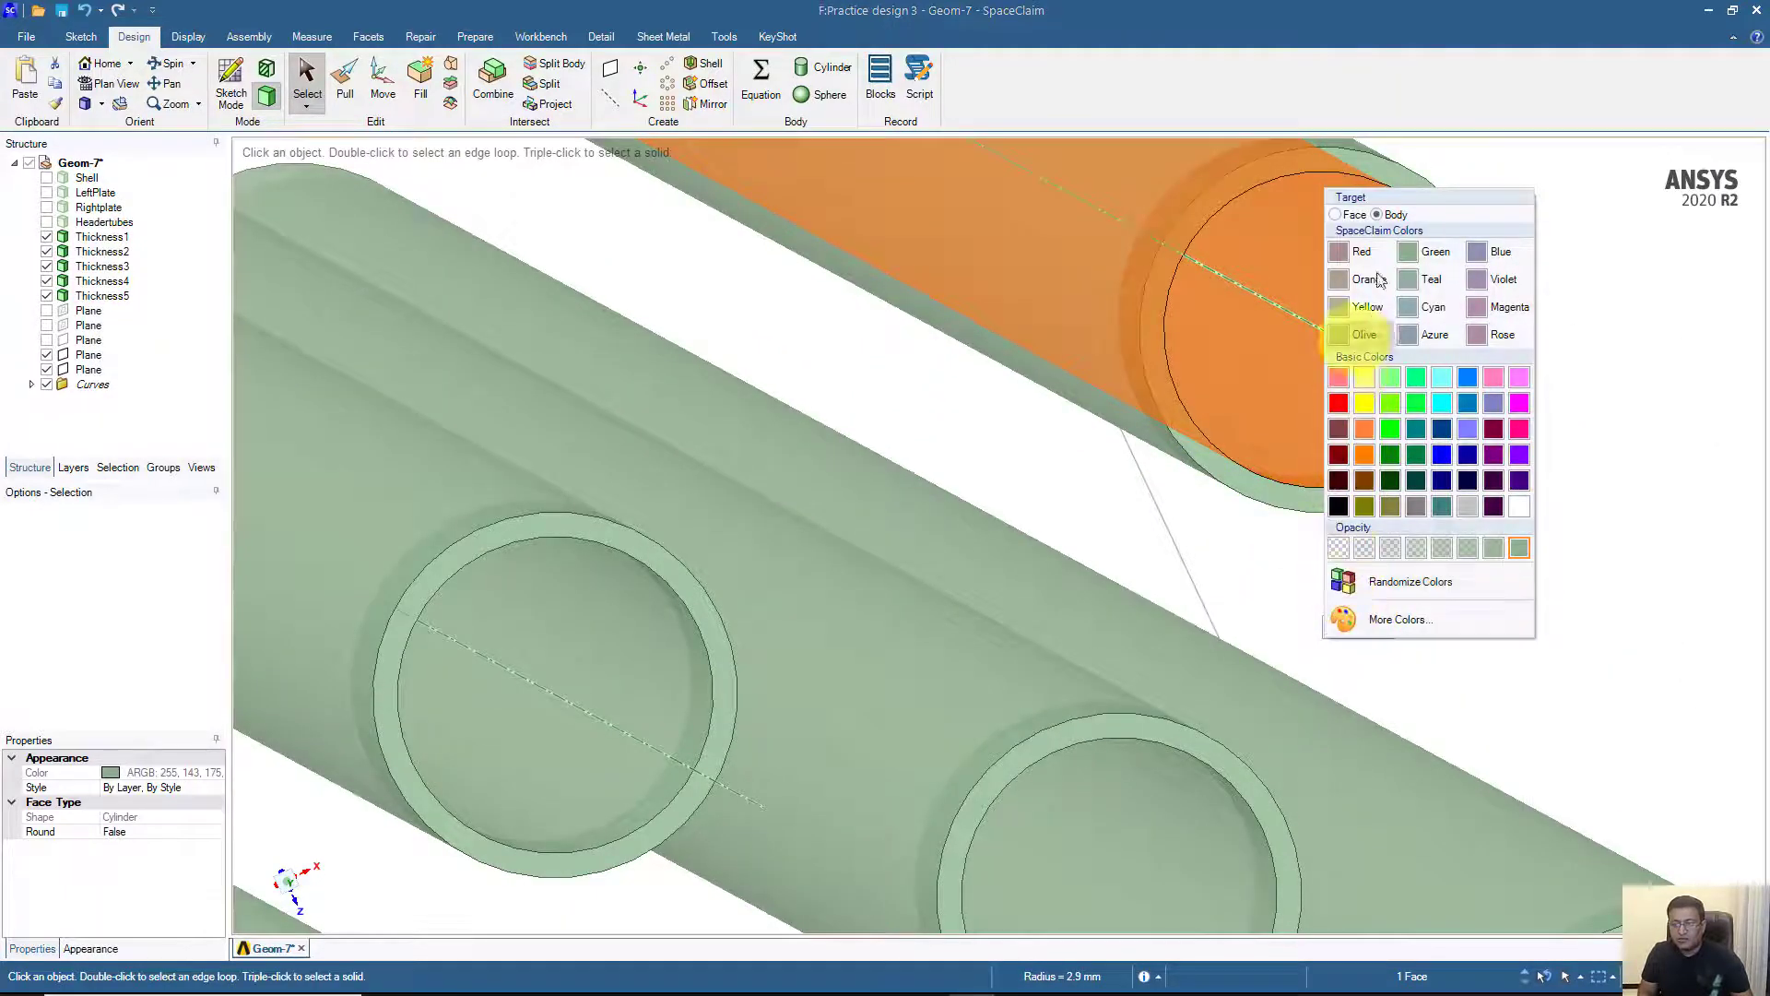
click(1352, 214)
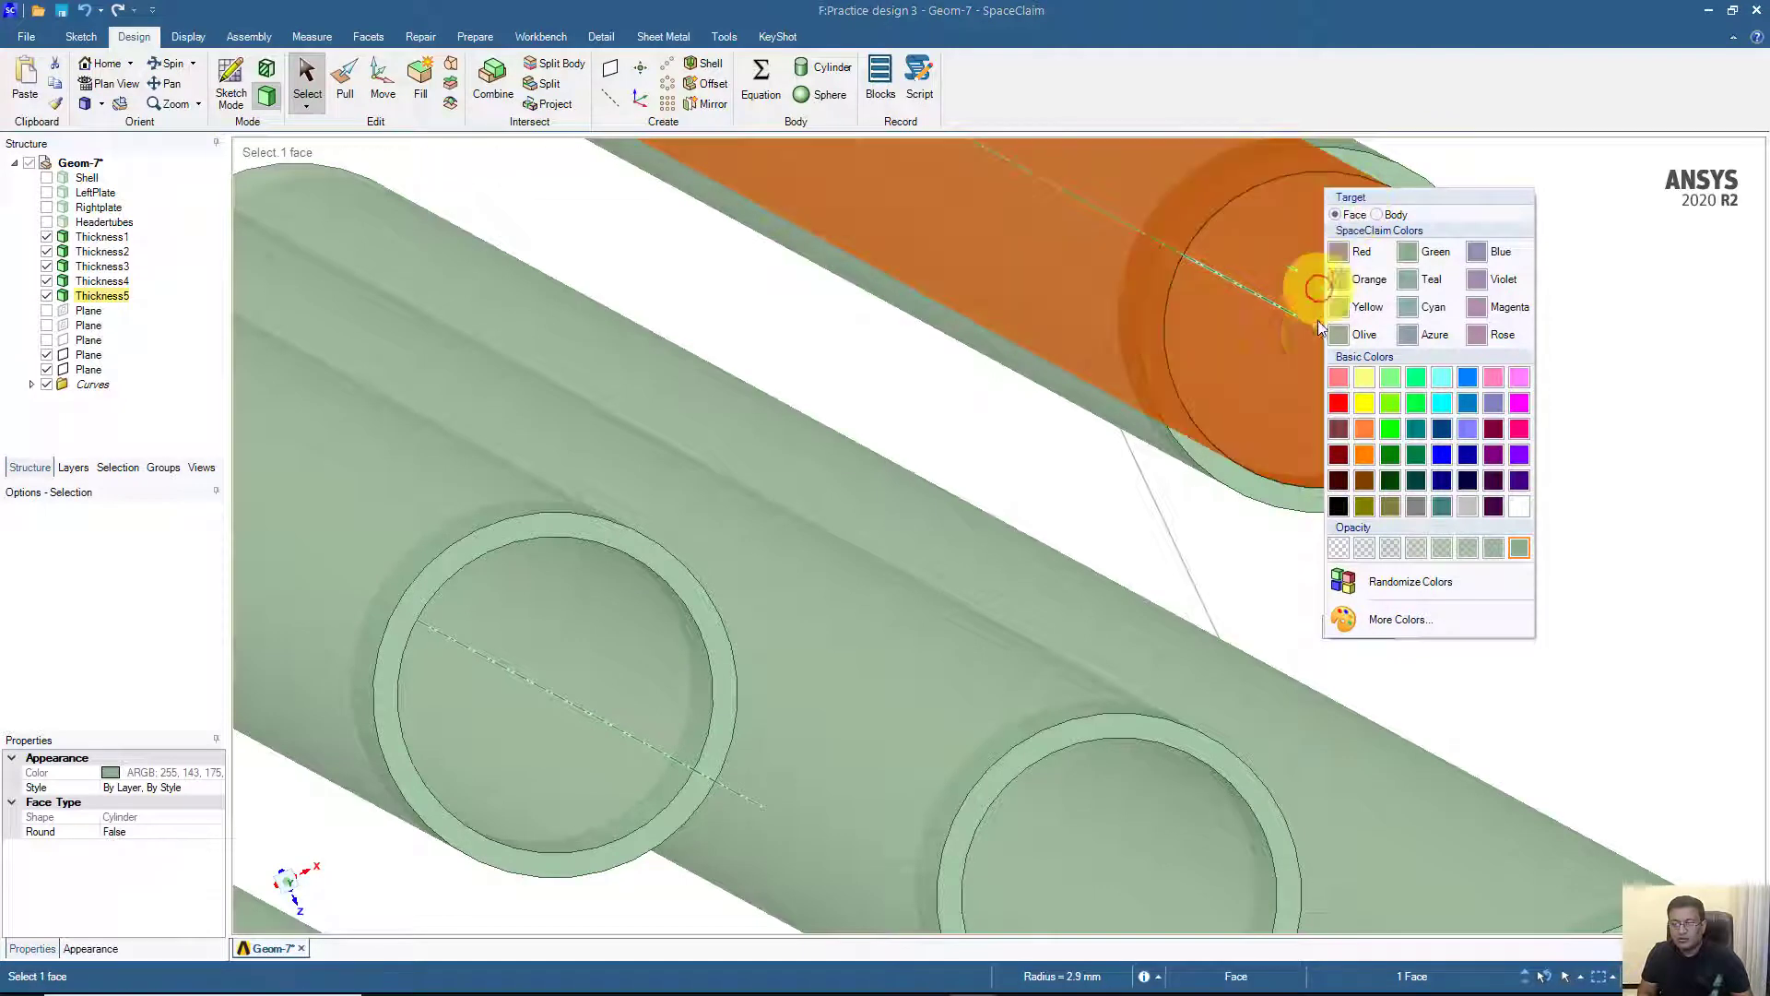
click(1338, 403)
click(1582, 563)
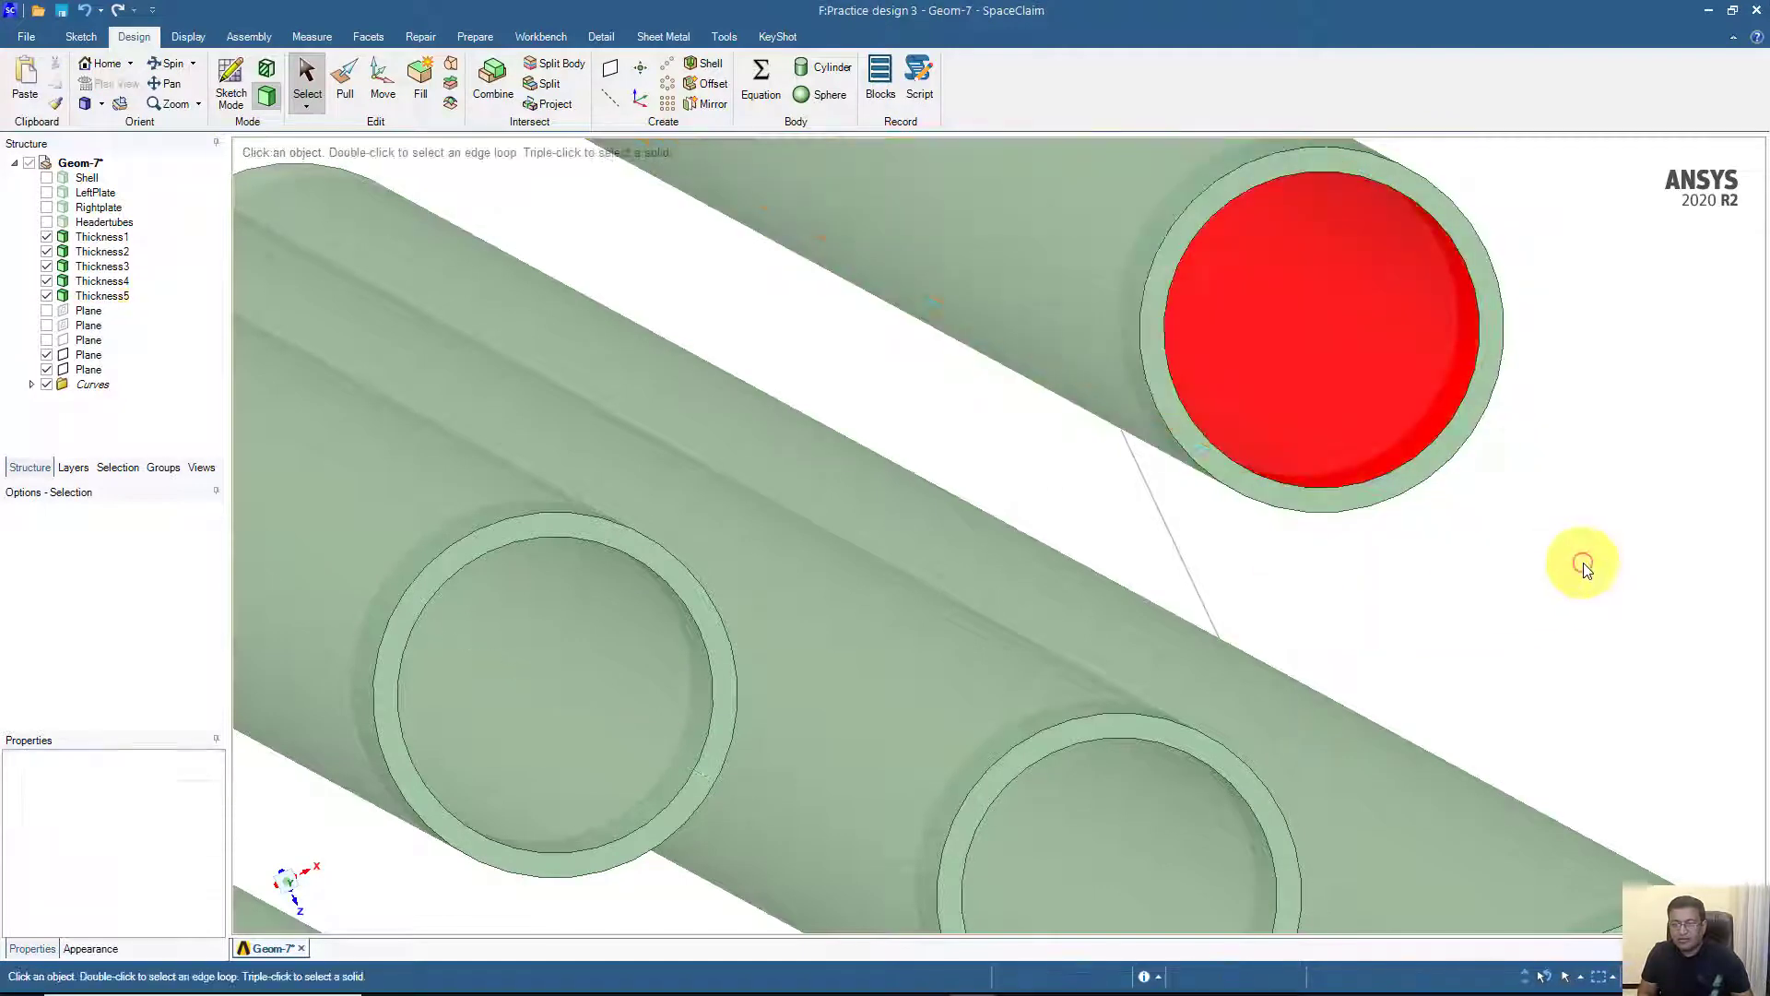
- Colour the outer cylindrical face of the Thickness5 tube blue
click(1043, 256)
right_click(1043, 256)
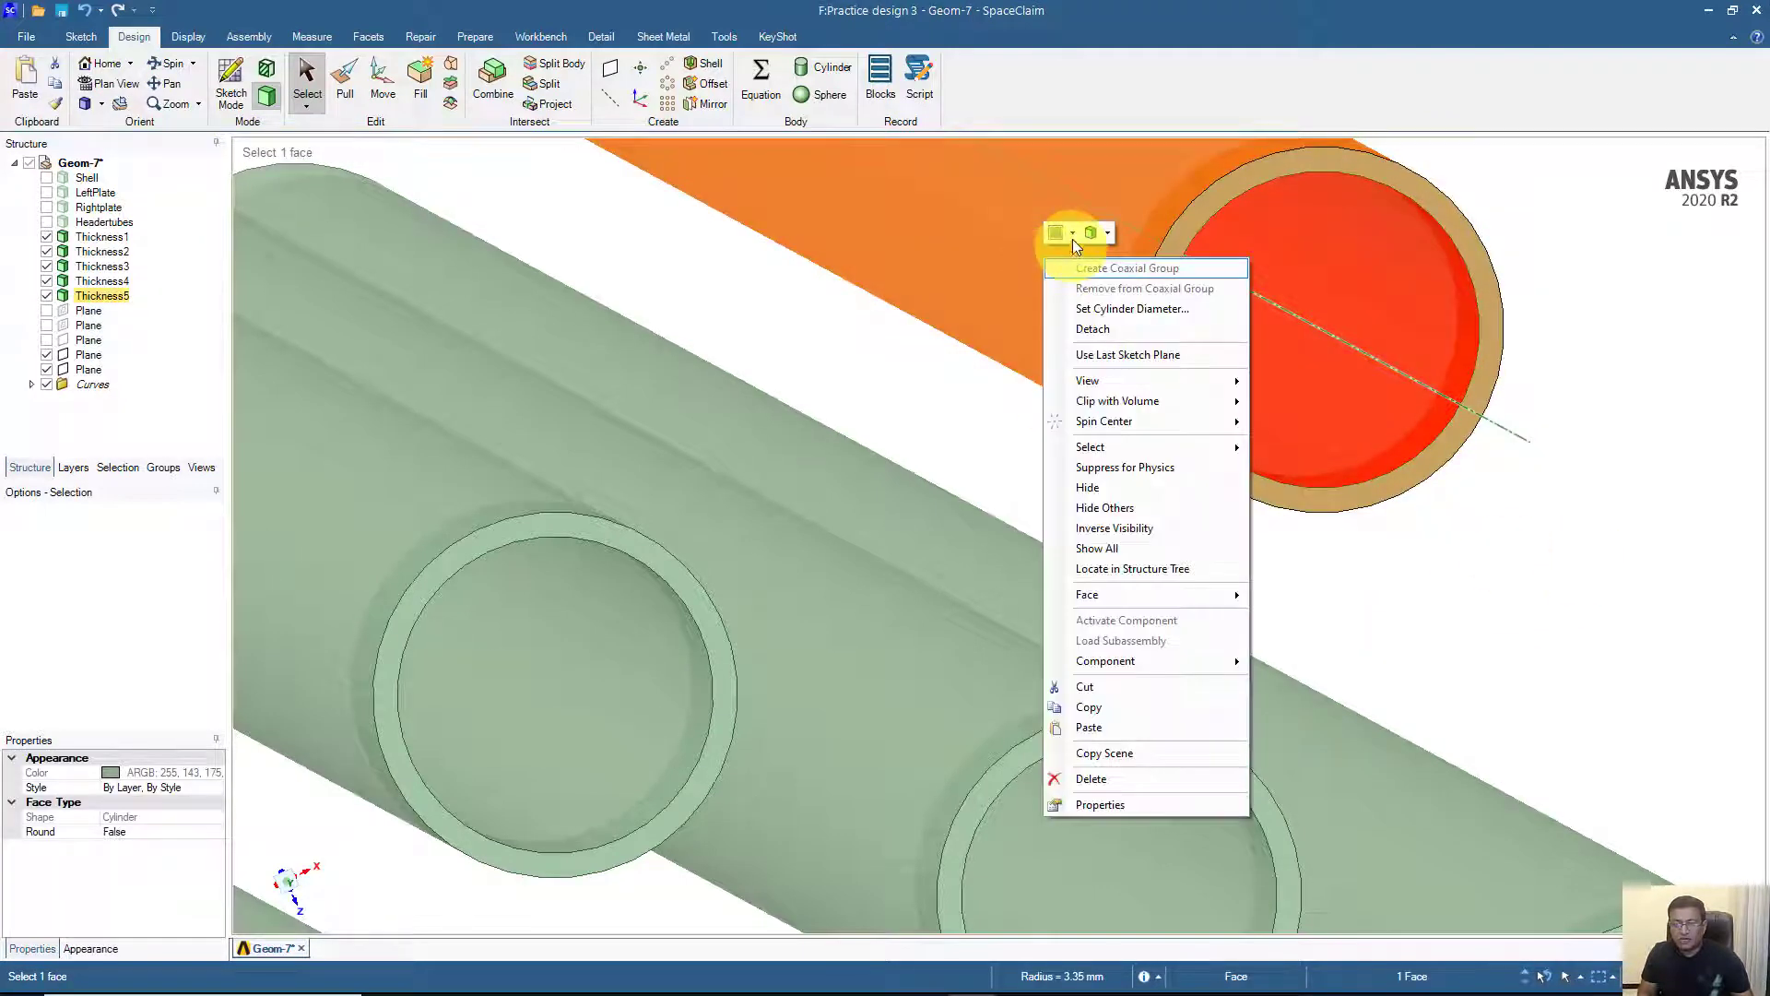
click(1073, 236)
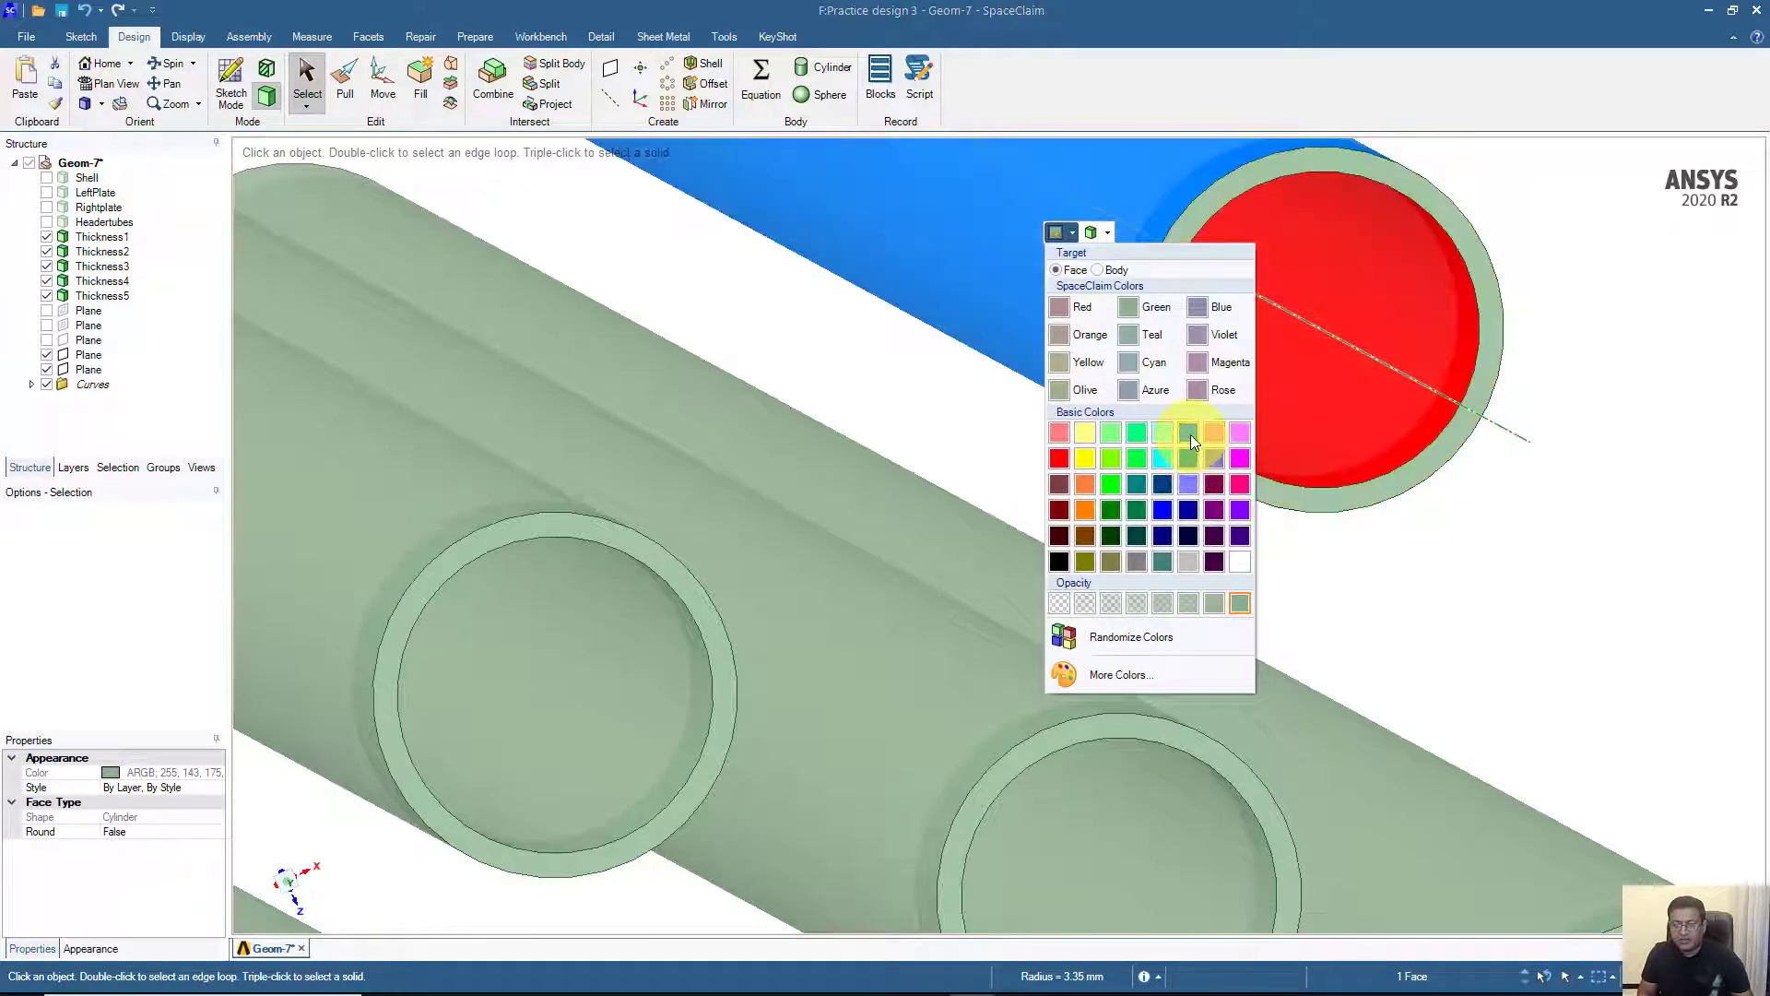
click(1189, 456)
click(1354, 566)
scroll(1353, 566, down, 3)
middle_drag(1354, 566, 1276, 465)
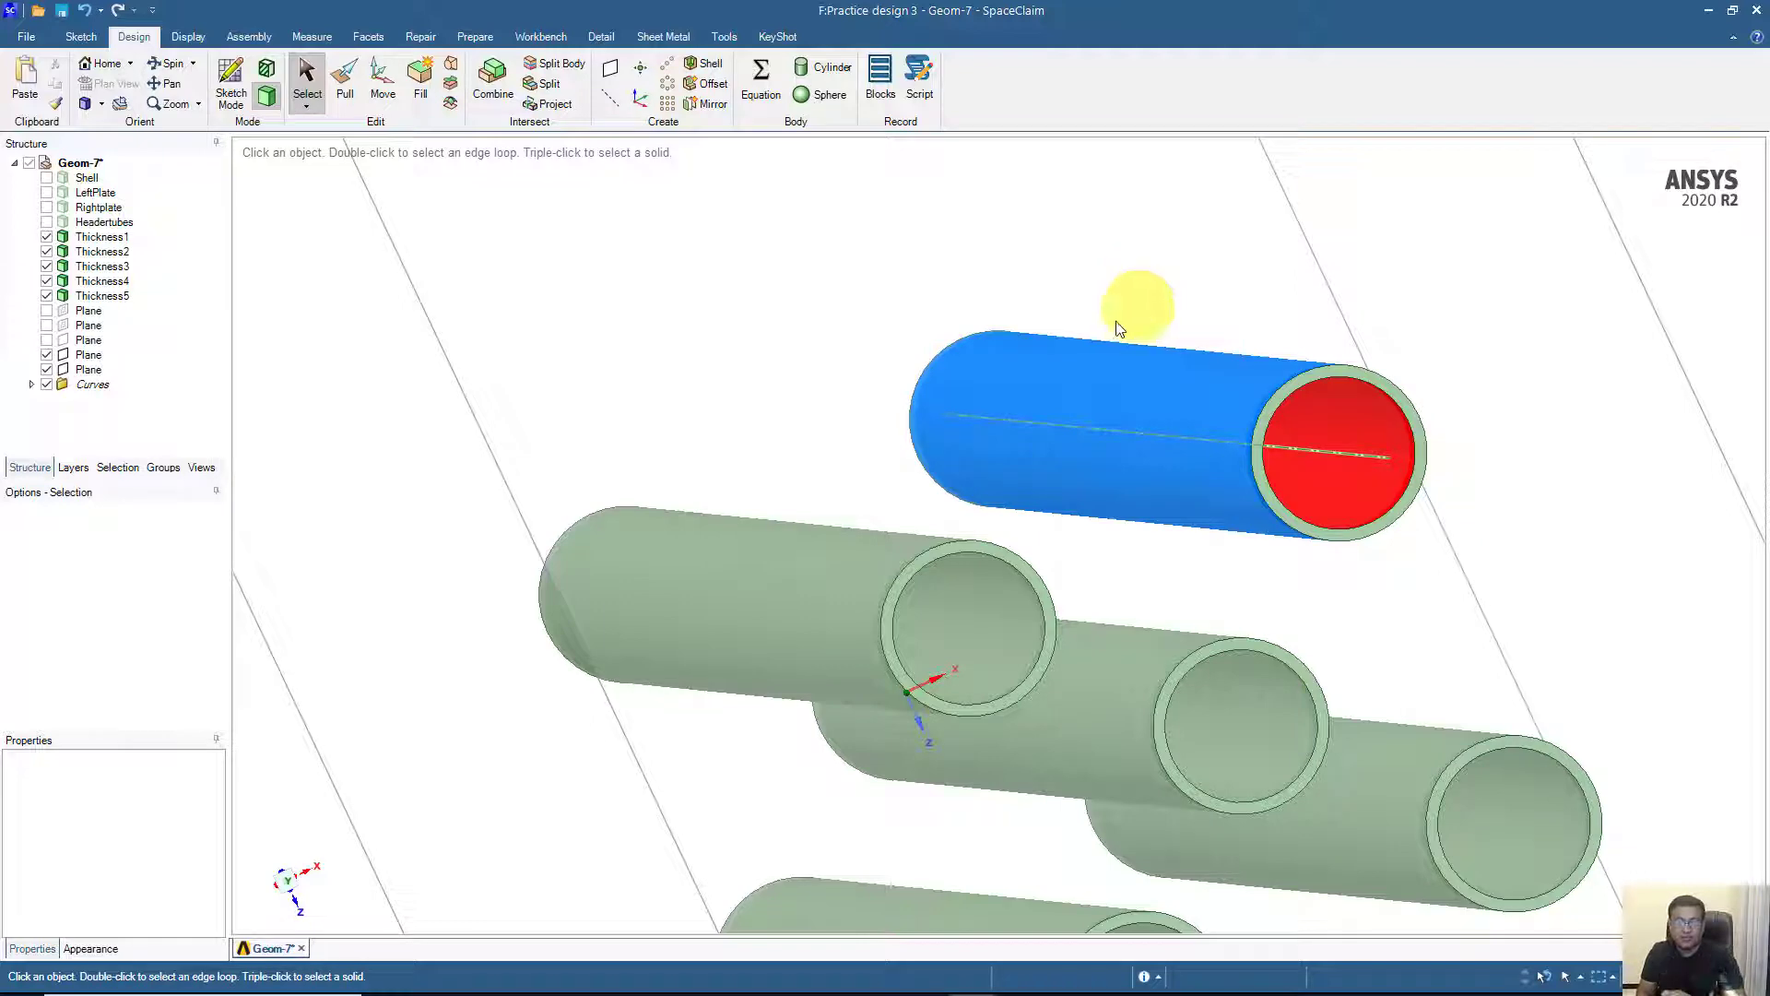
- Split the blue outer face of the Thickness5 tube where the plane crosses it near the tube's red-faced open end
middle_drag(1138, 308, 1179, 334)
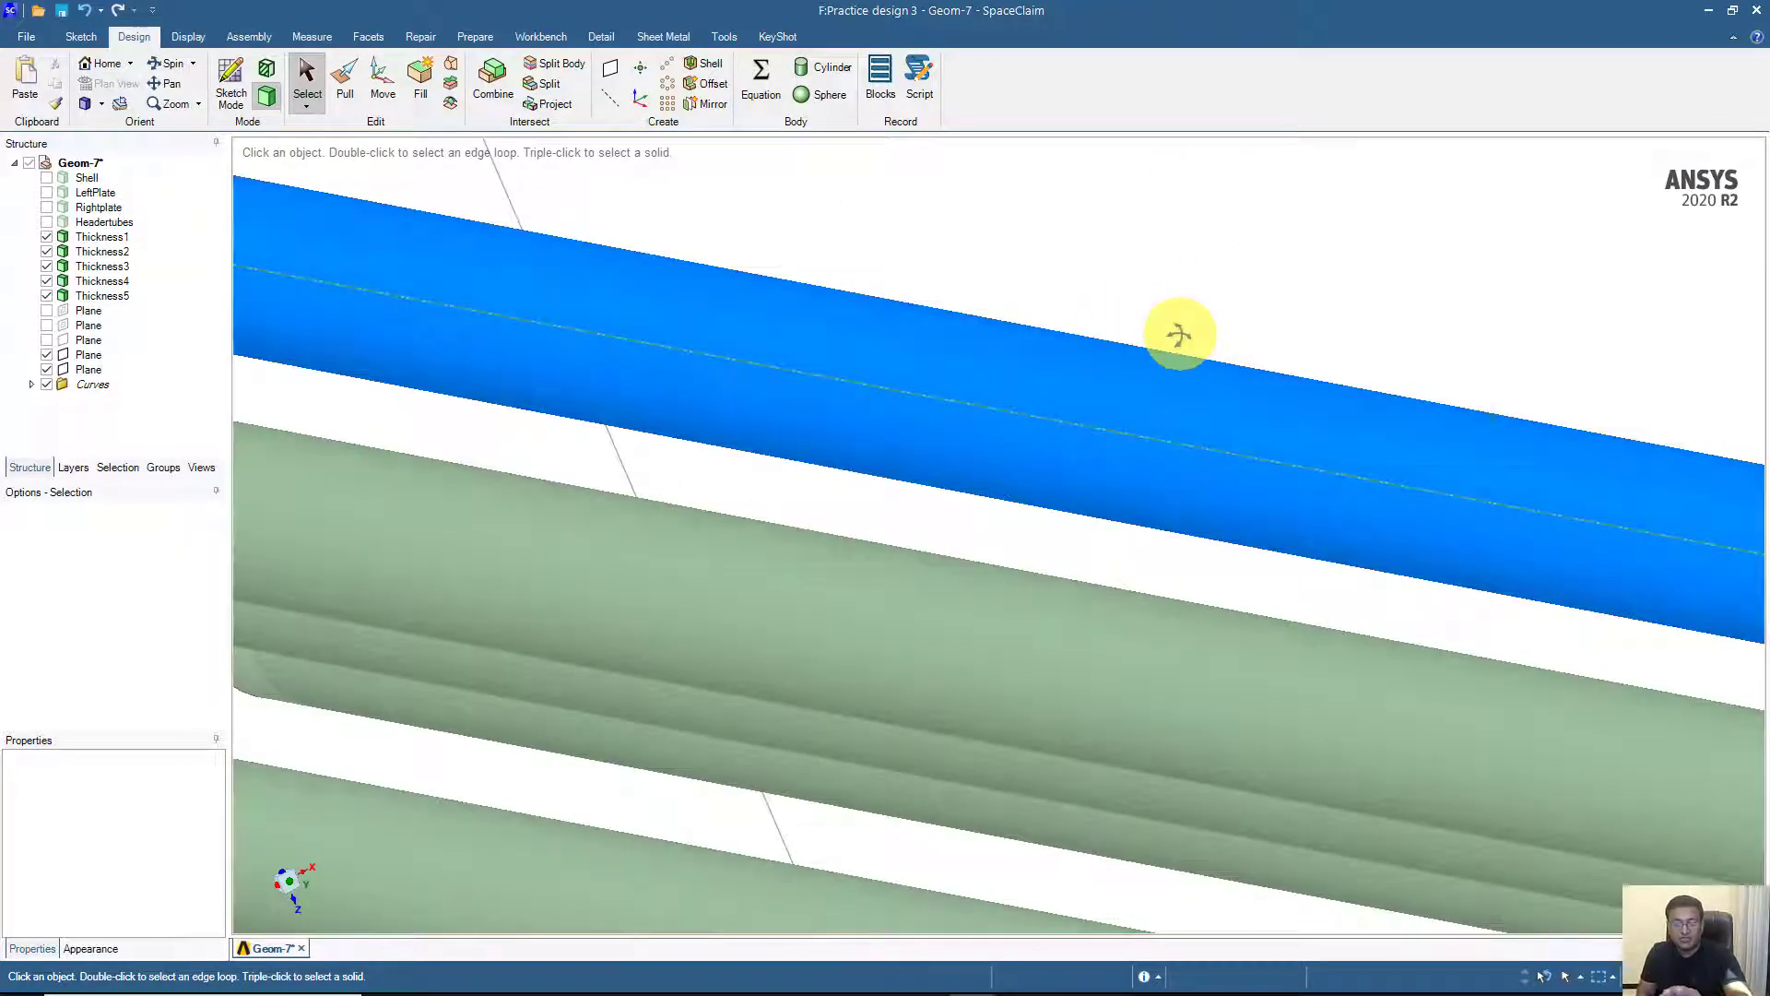
scroll(1180, 334, down, 5)
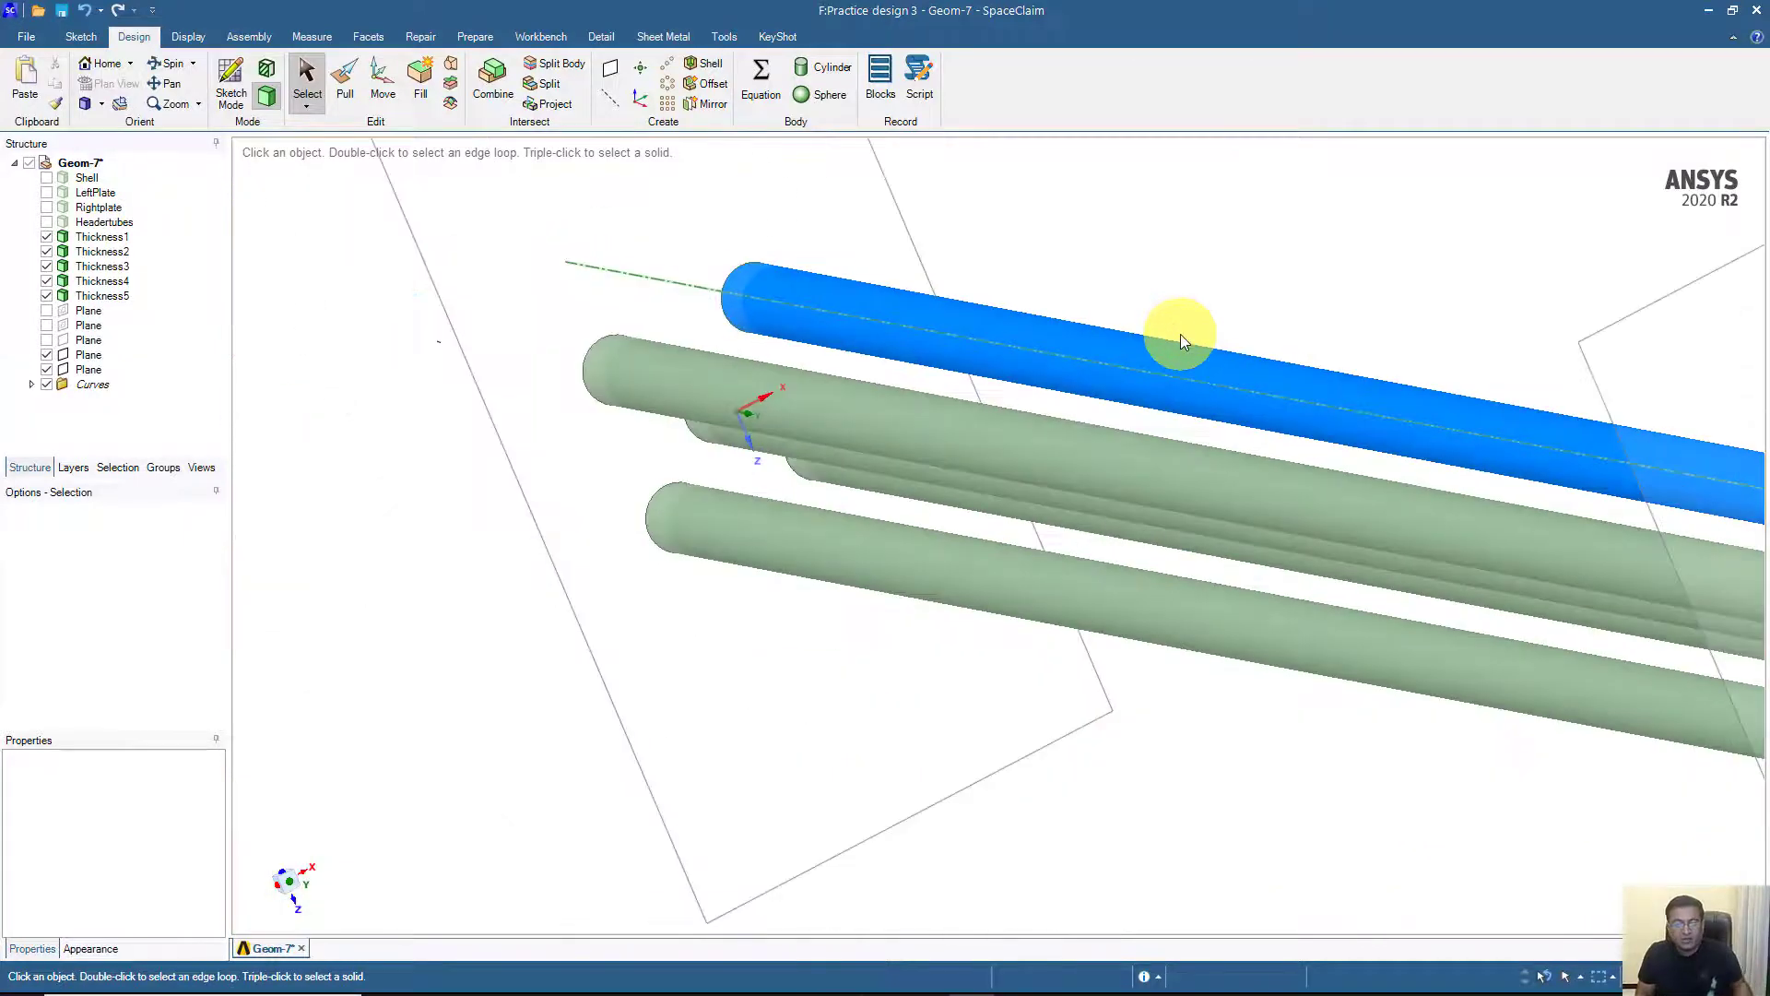
middle_drag(1225, 348, 676, 328)
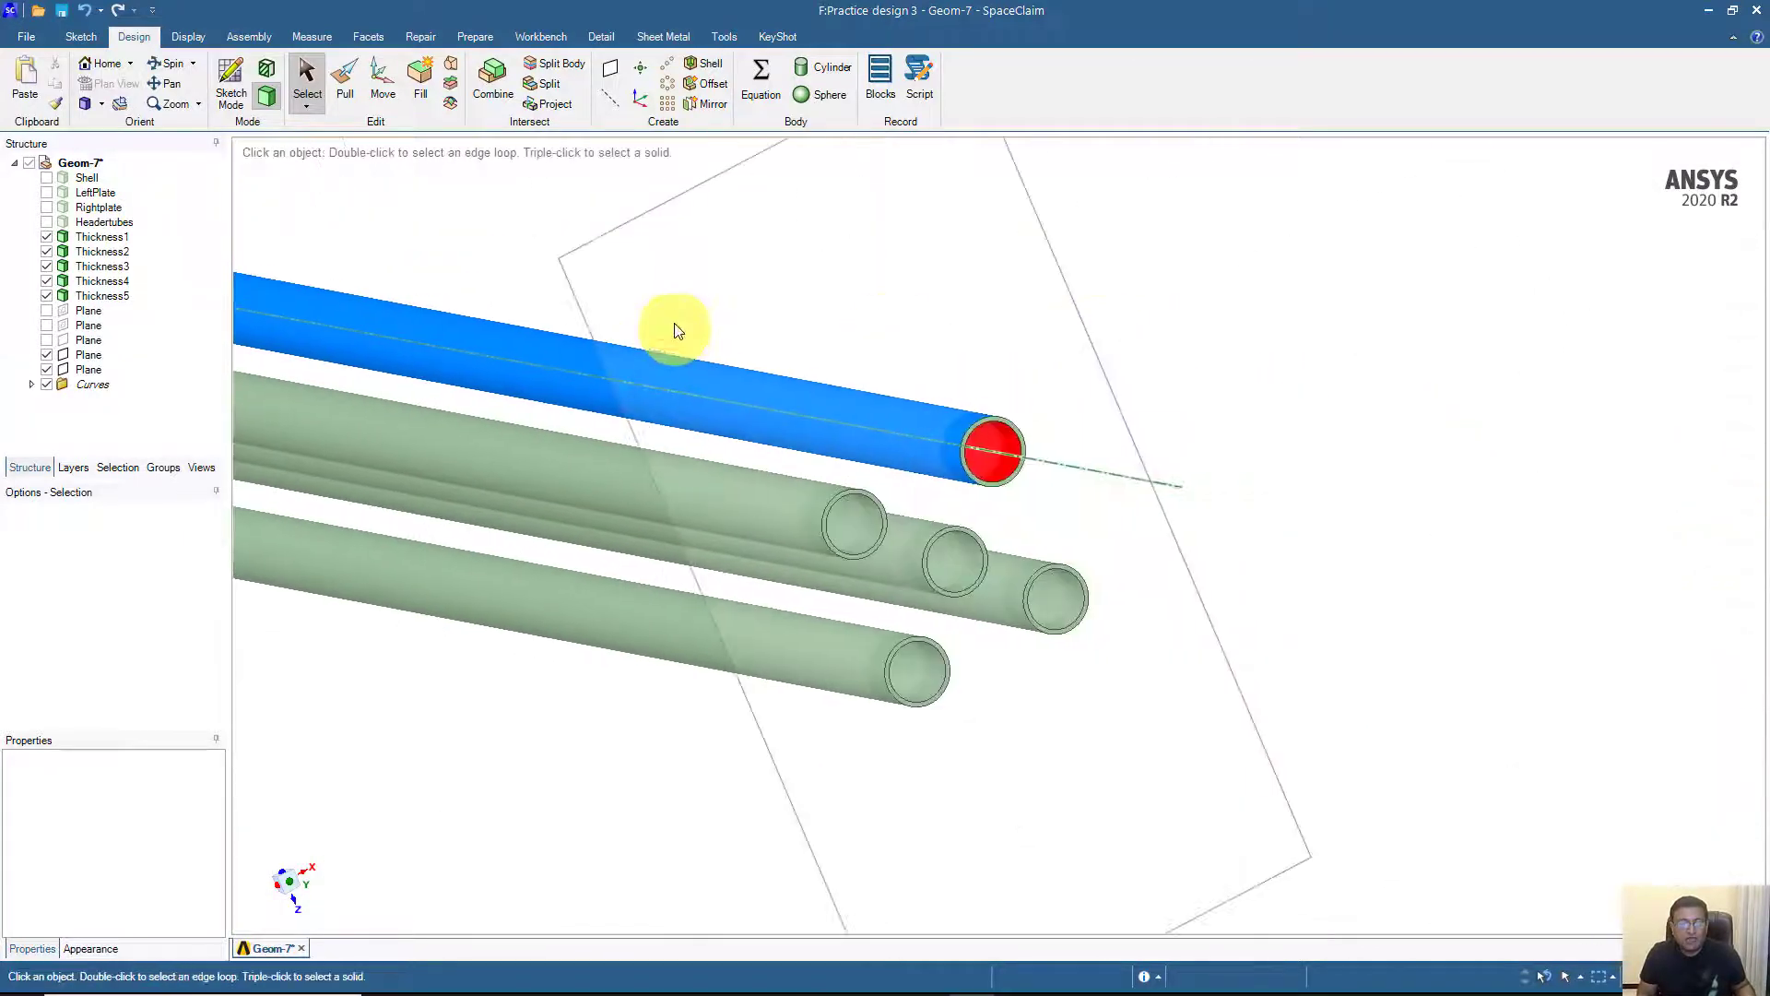
click(551, 85)
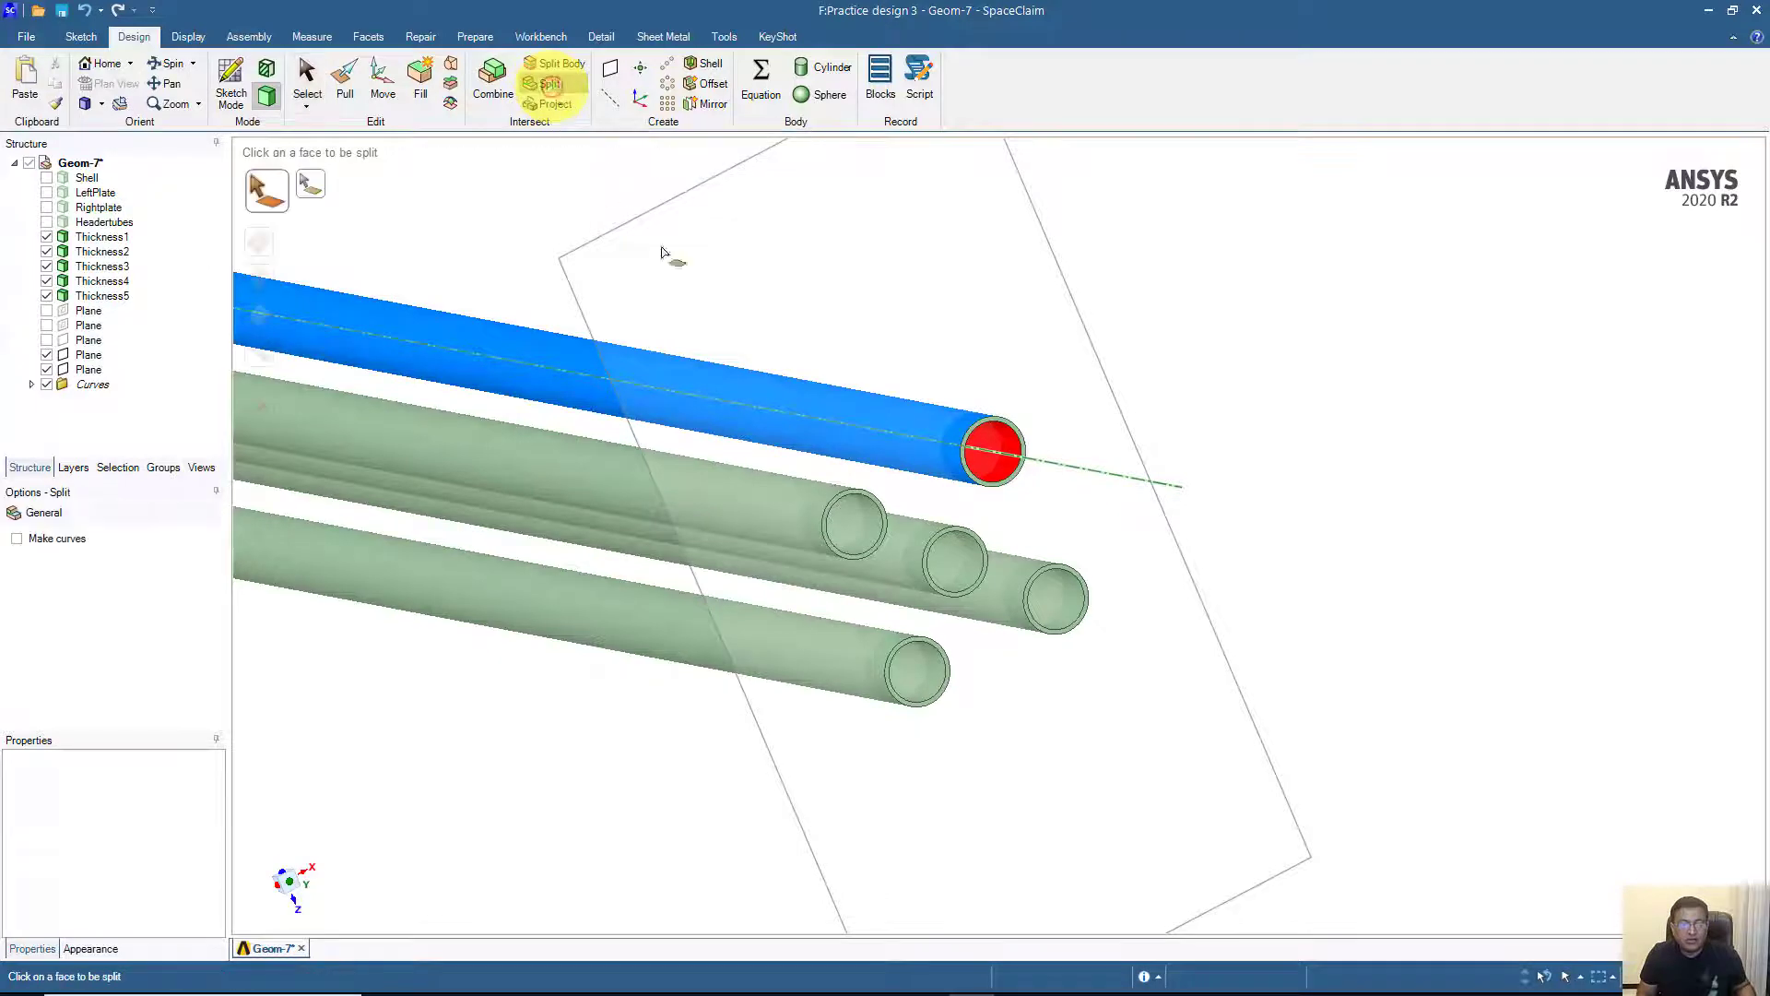
middle_drag(672, 252, 1134, 350)
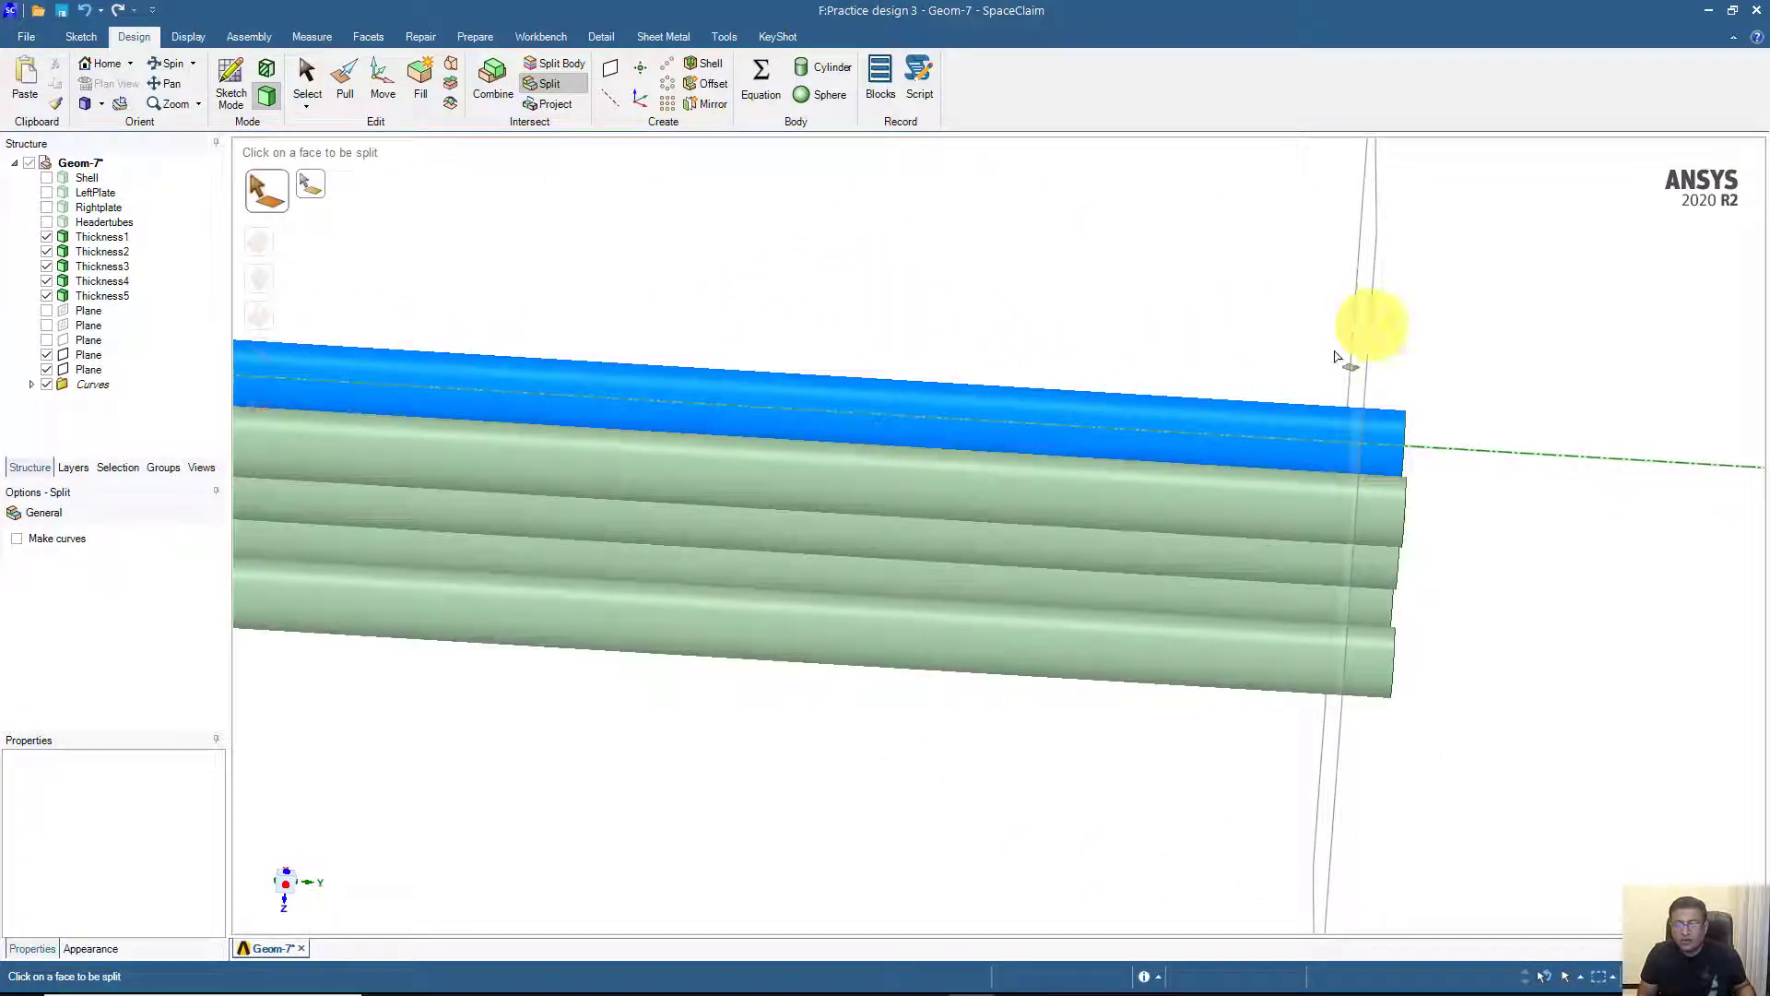
click(1275, 411)
click(259, 368)
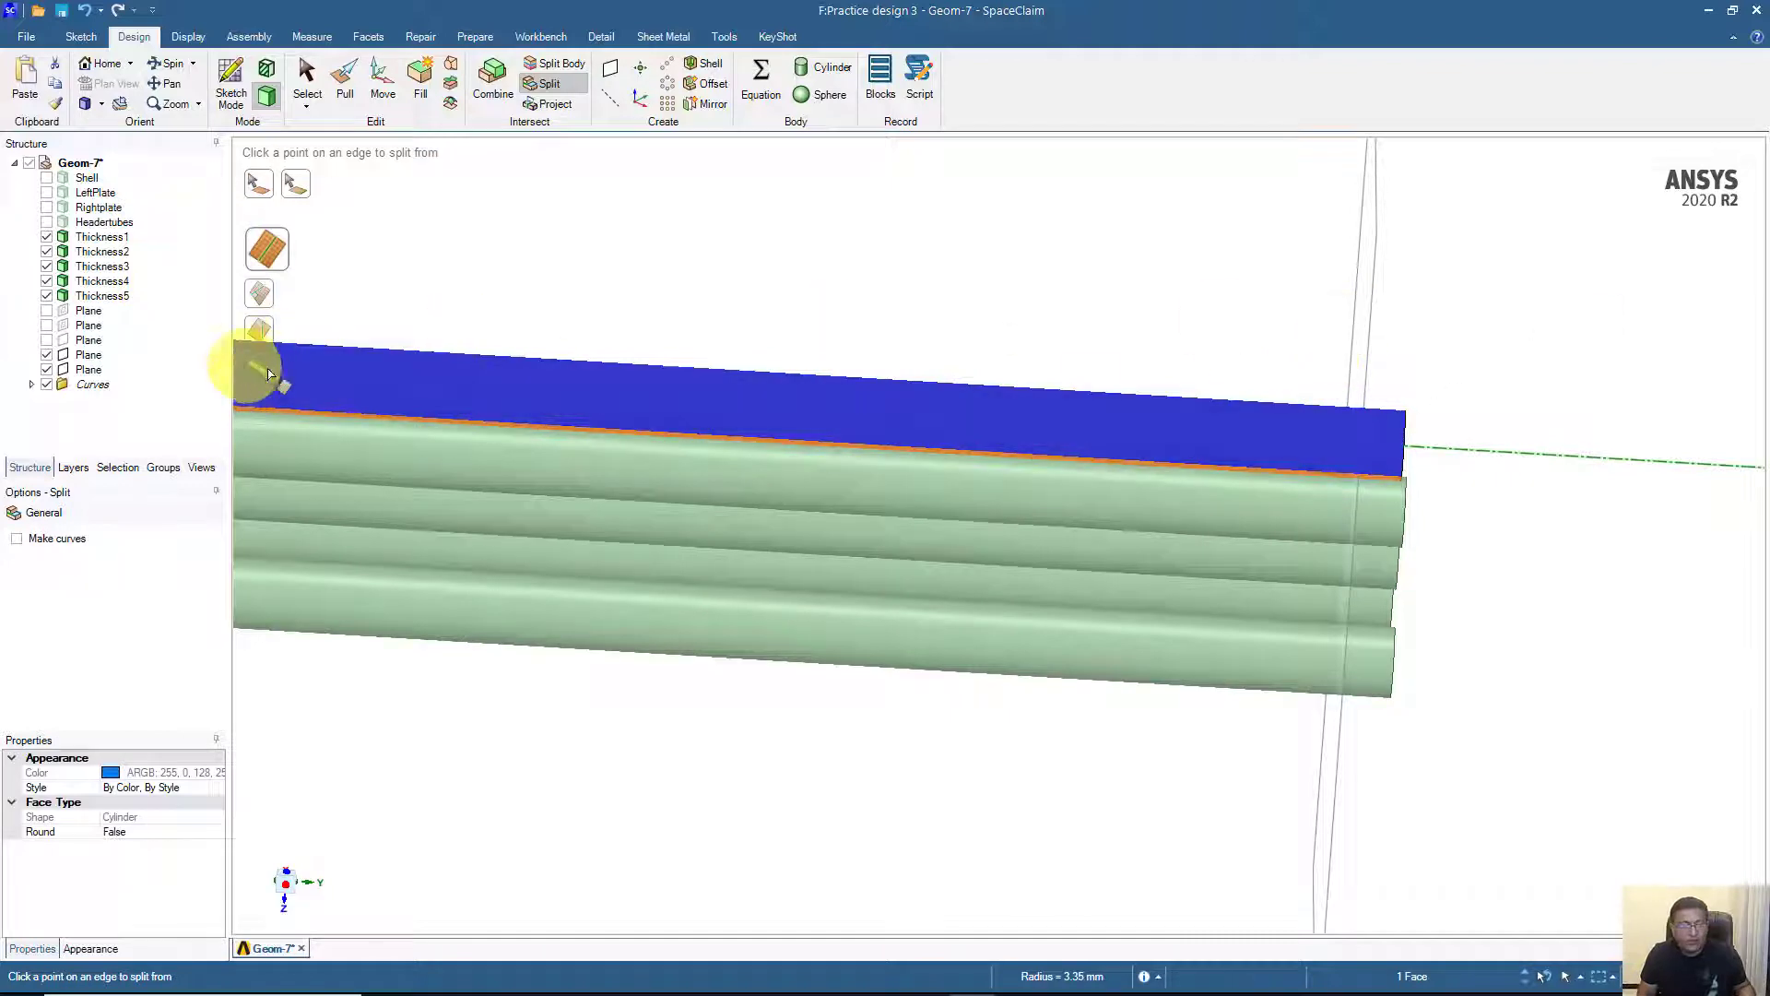
ctrl+middle_drag(320, 412, 396, 537)
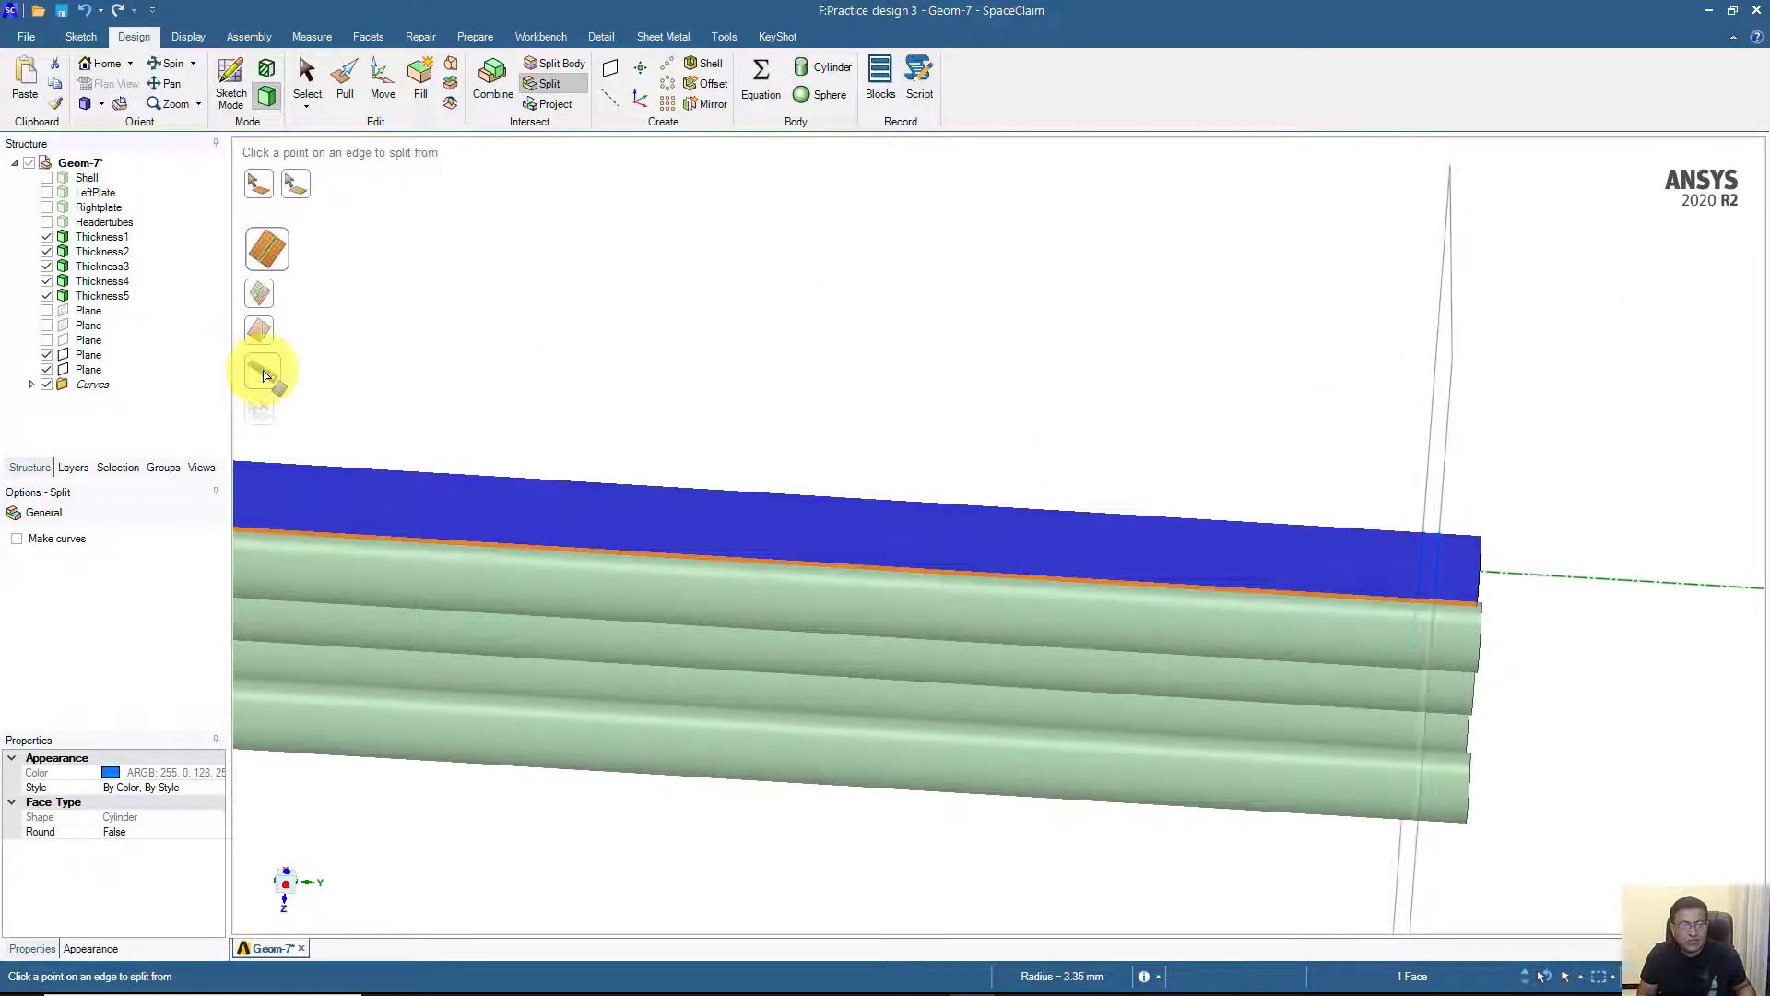
click(1203, 394)
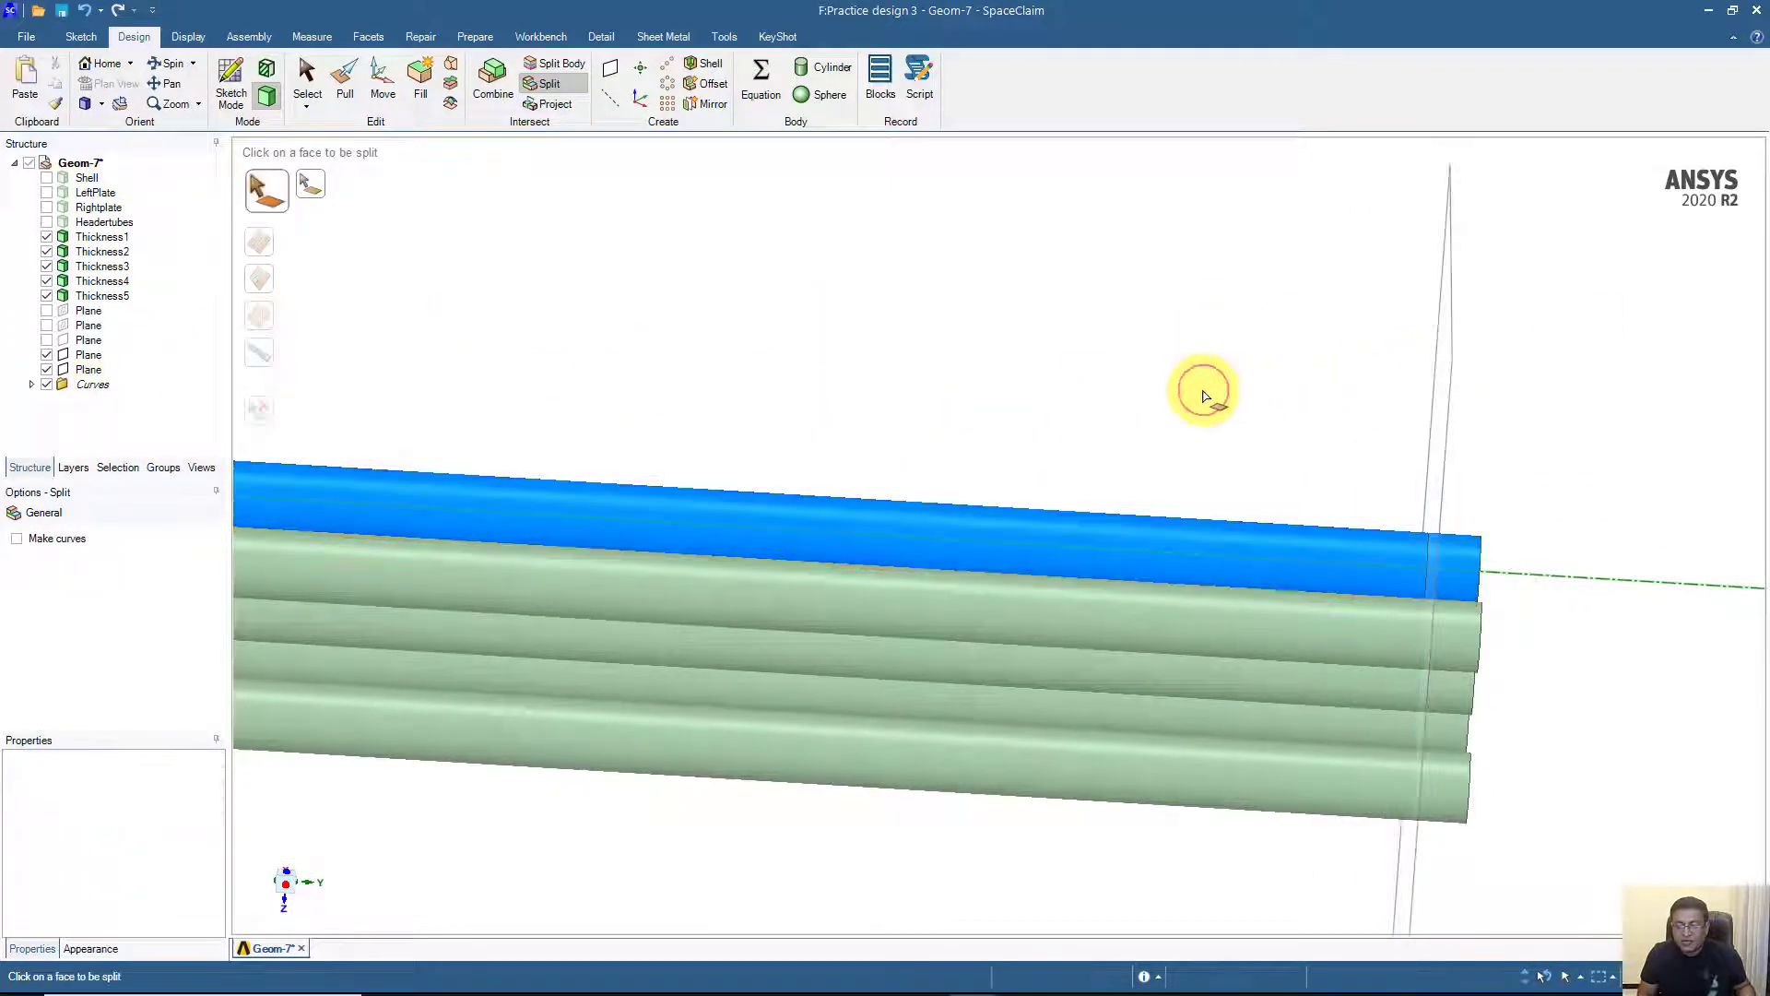
shift+middle_drag(1203, 395, 752, 316)
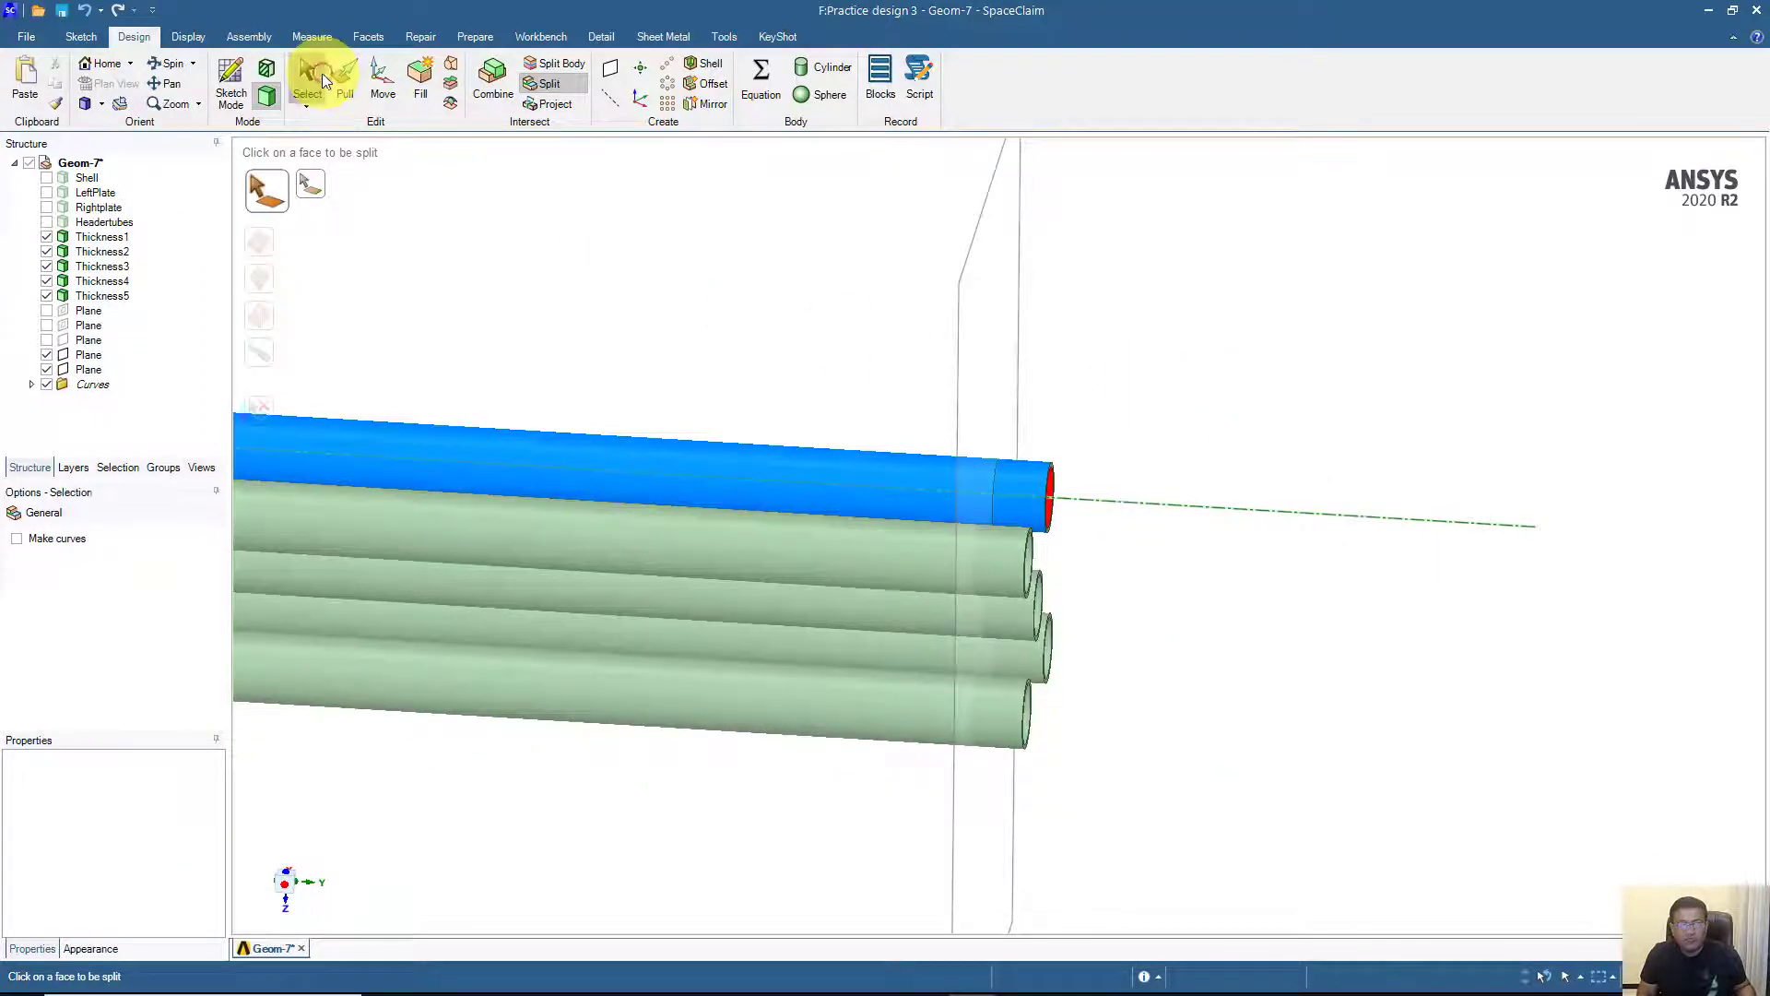
- Colour the short outer face segment at the split end of the Thickness5 tube green
click(313, 78)
scroll(916, 336, up, 3)
click(874, 496)
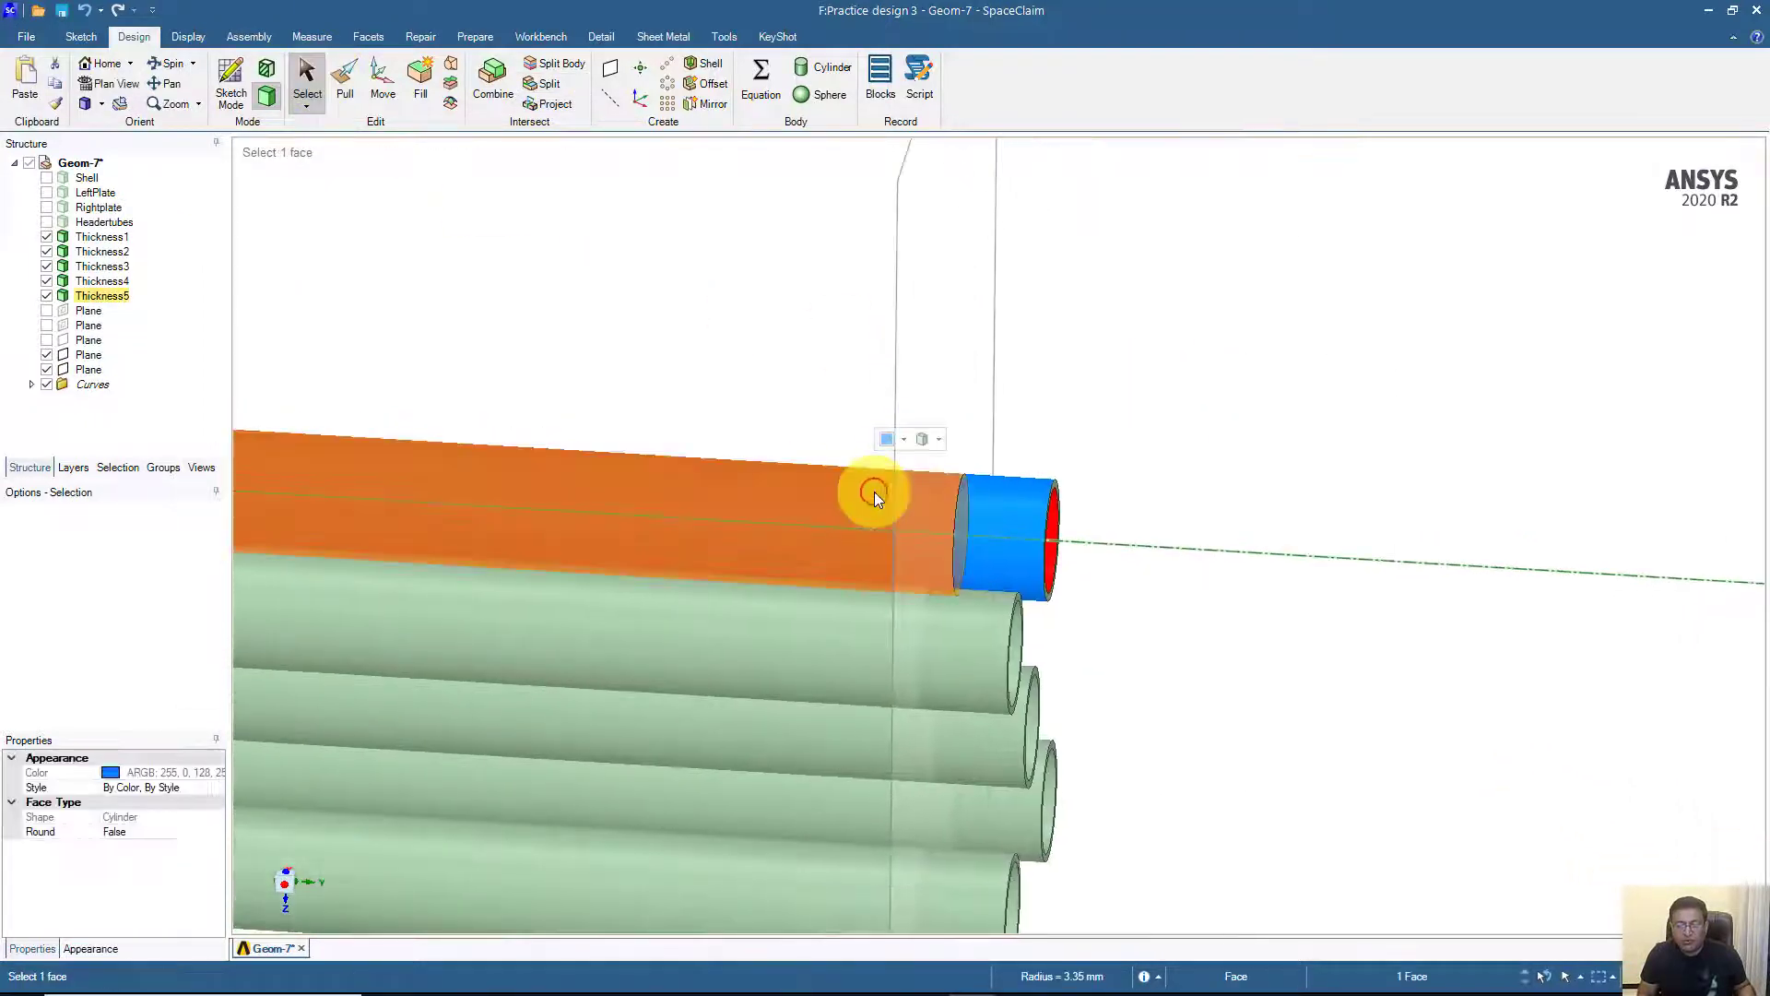
click(1011, 498)
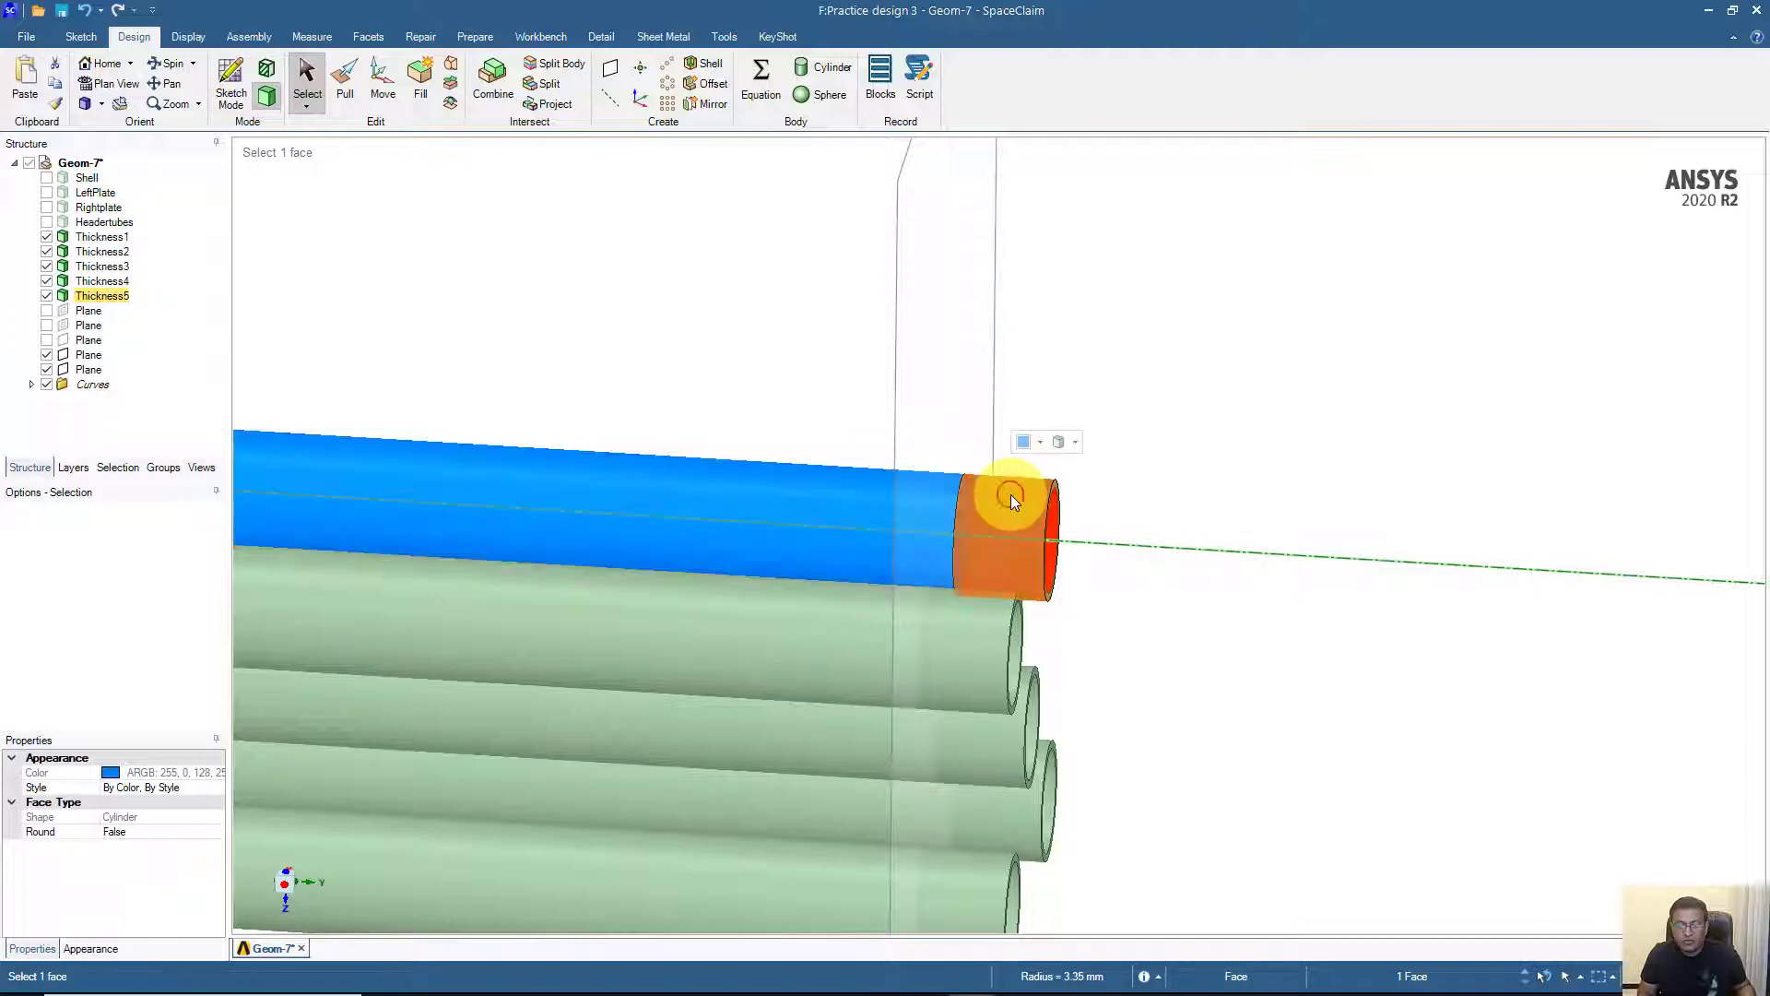
click(1040, 444)
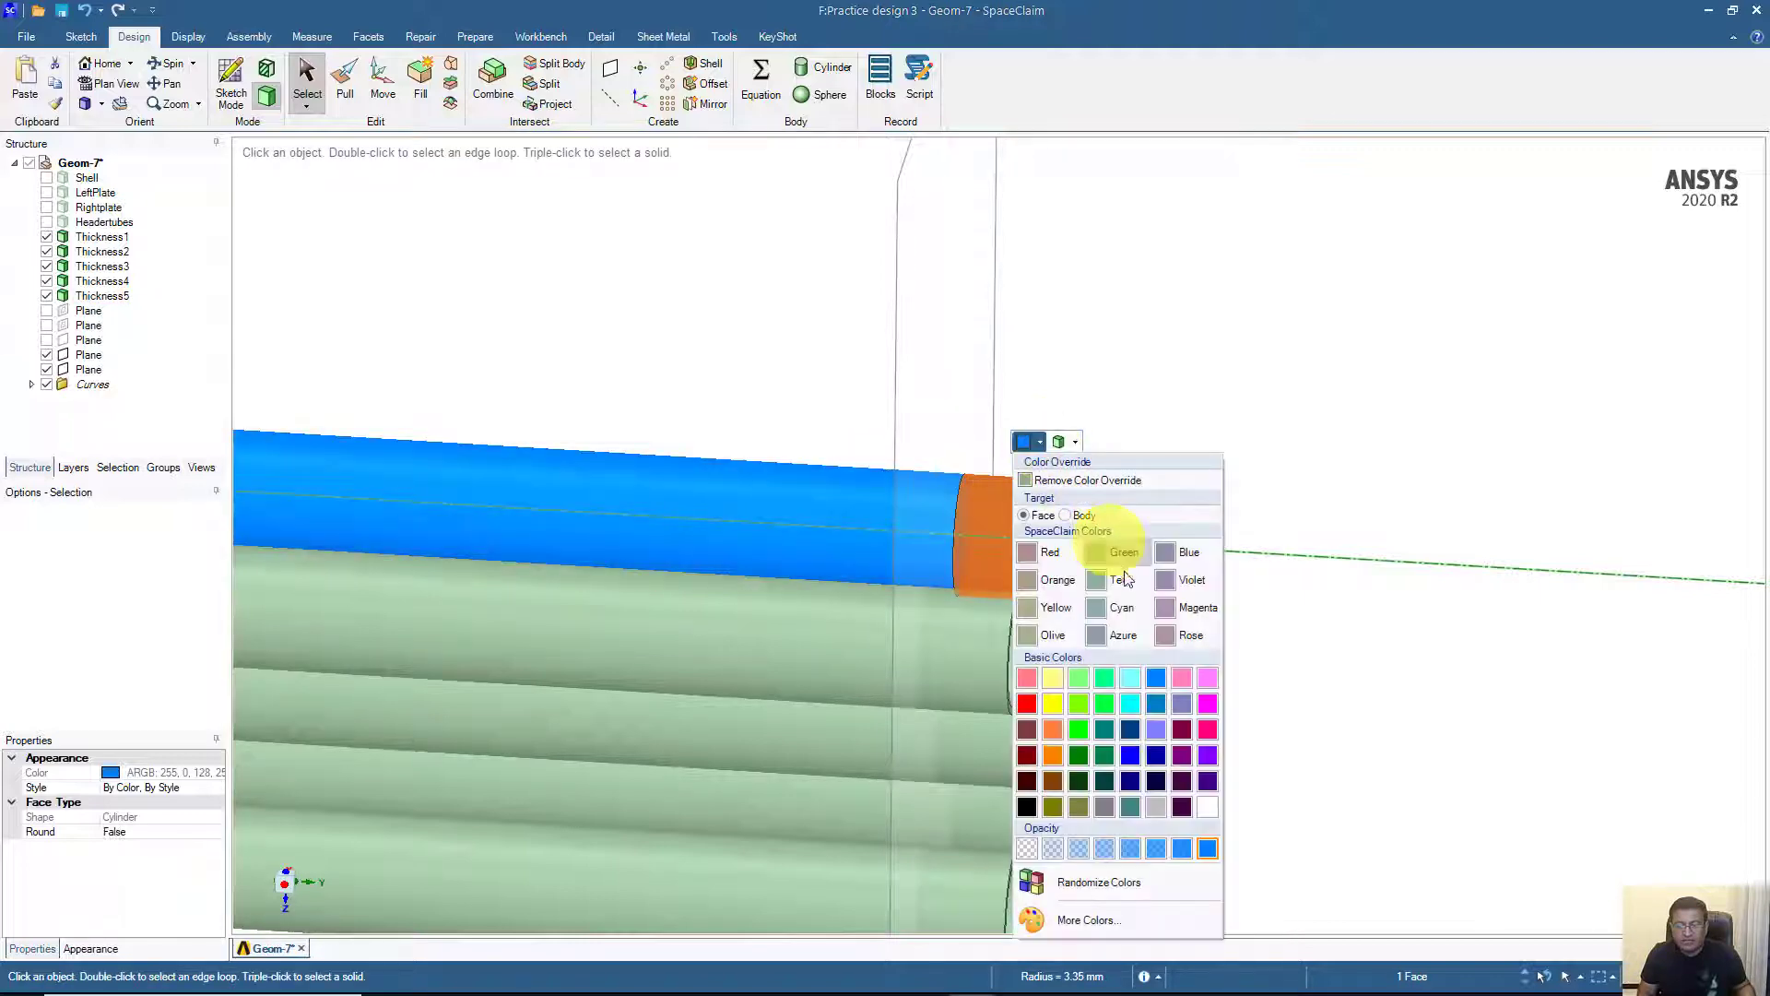
click(1100, 678)
scroll(1254, 377, down, 1)
click(1255, 377)
middle_drag(1255, 378, 797, 291)
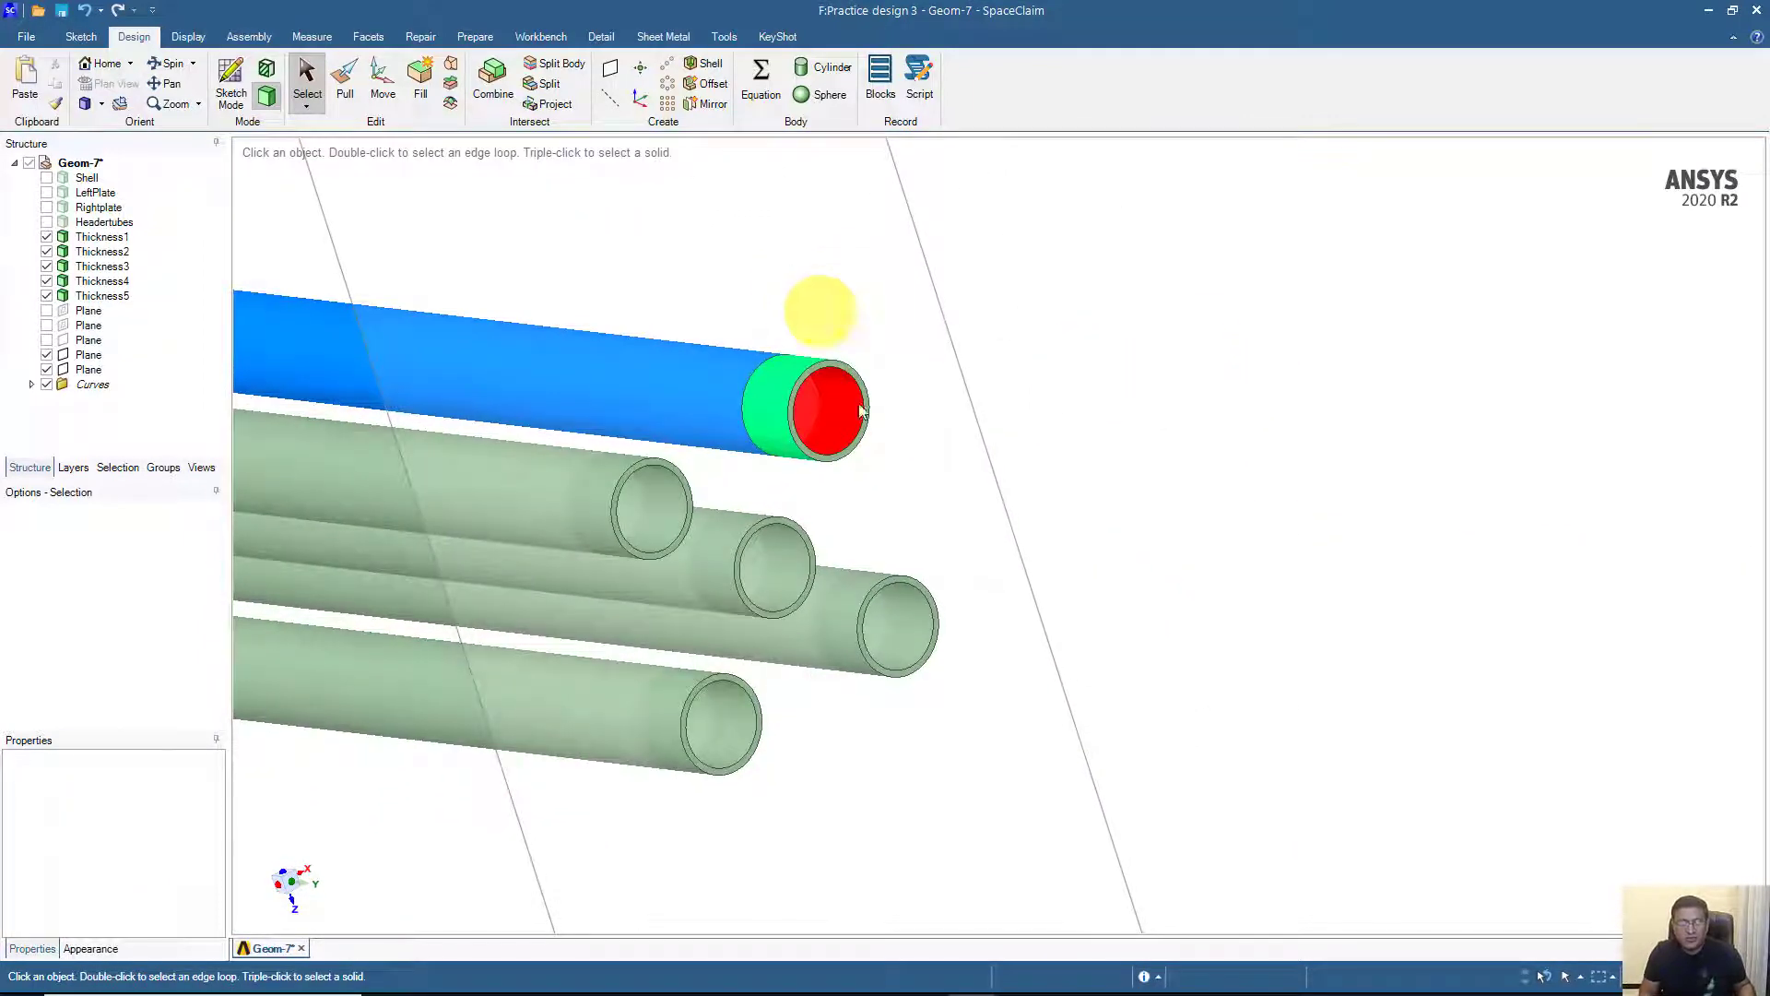
middle_drag(1039, 356, 1198, 401)
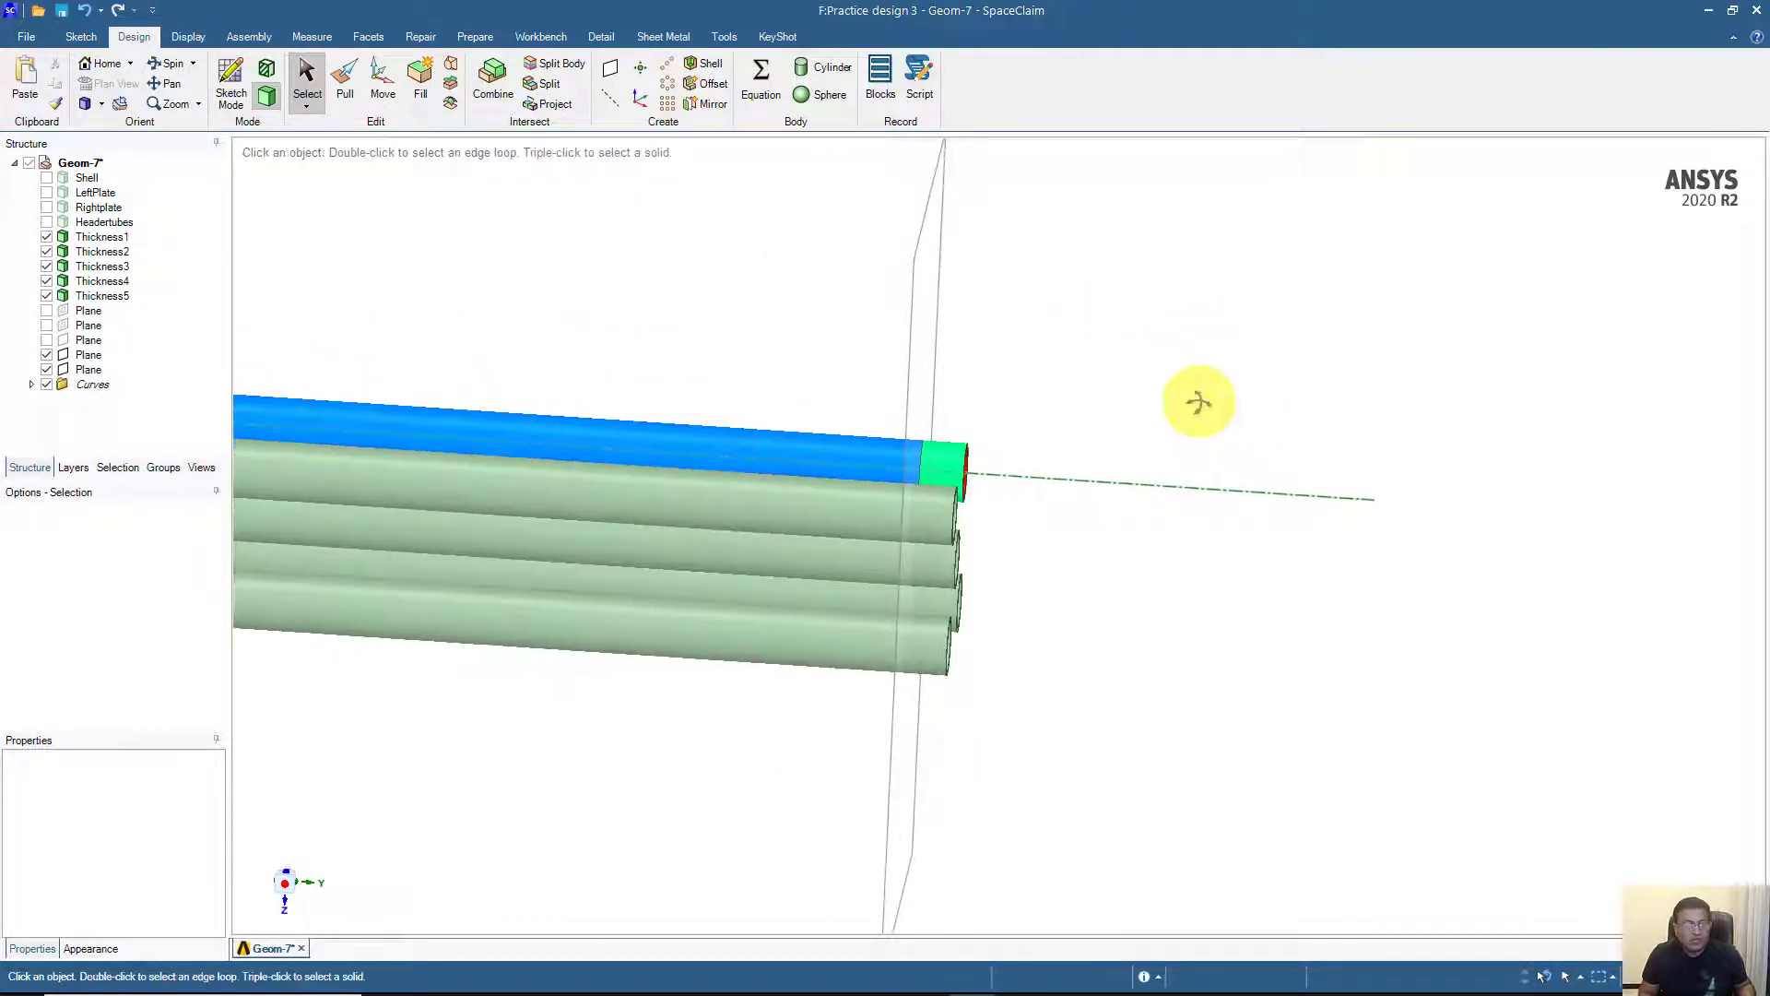
middle_drag(790, 443, 745, 447)
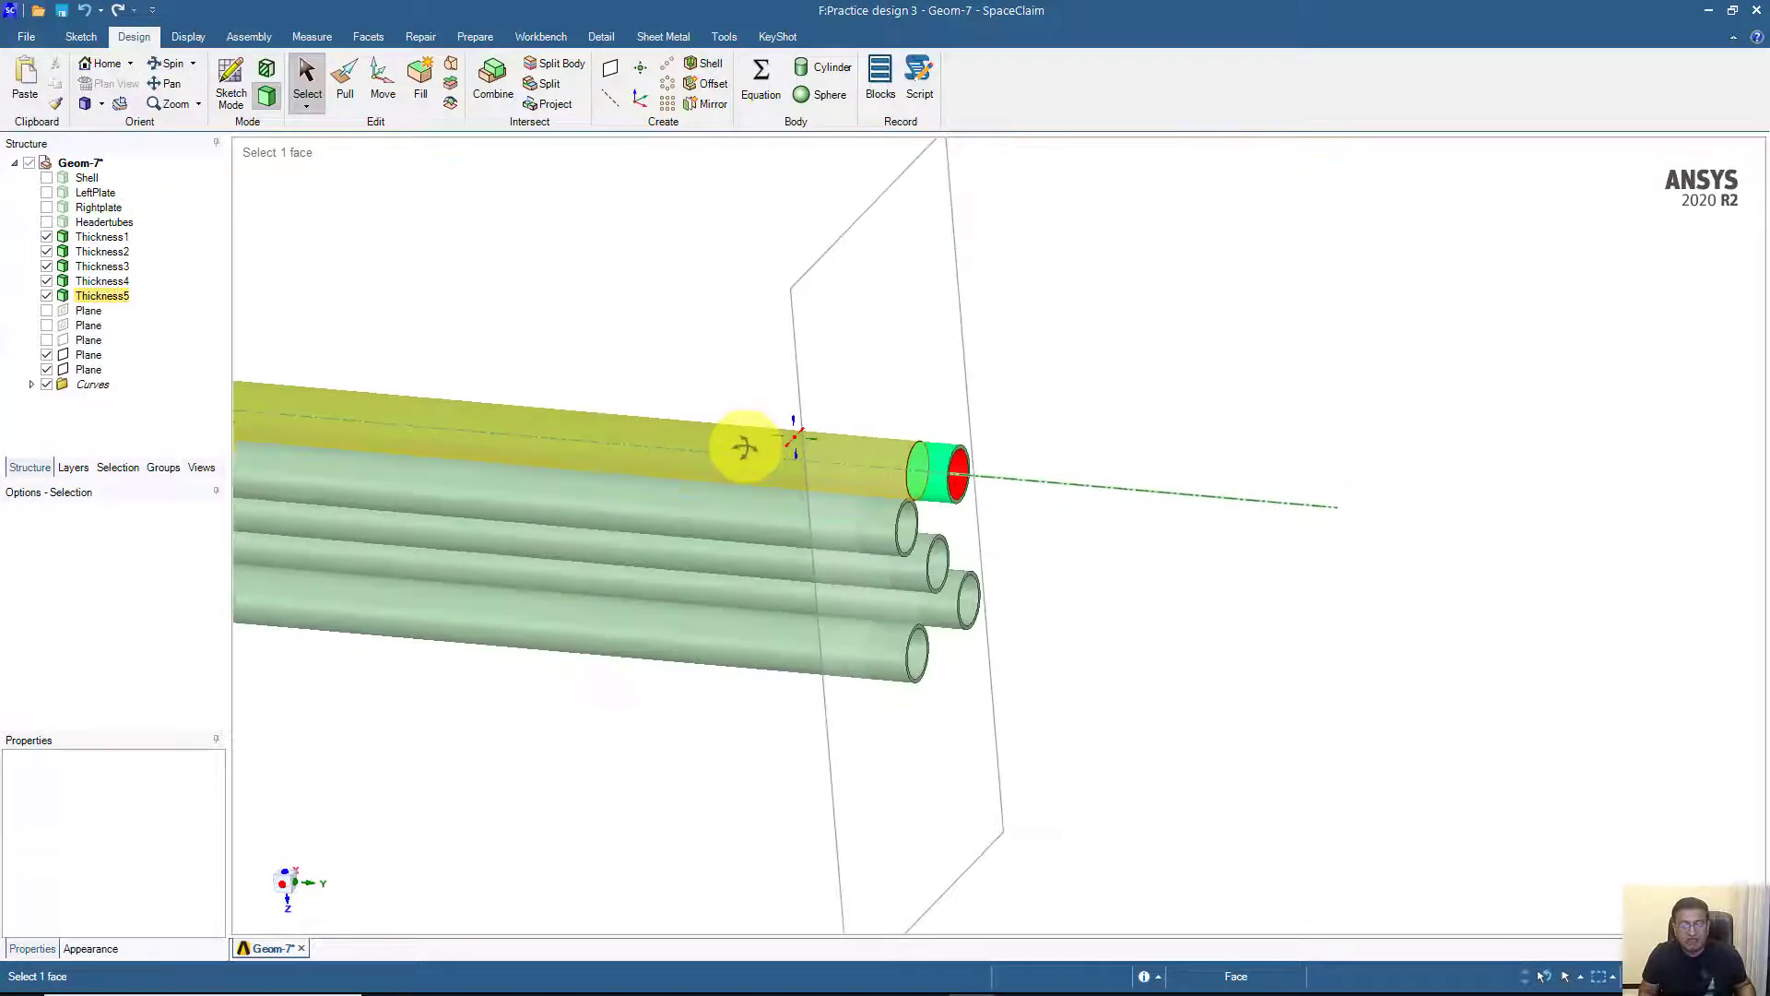
middle_drag(594, 434, 513, 434)
click(513, 434)
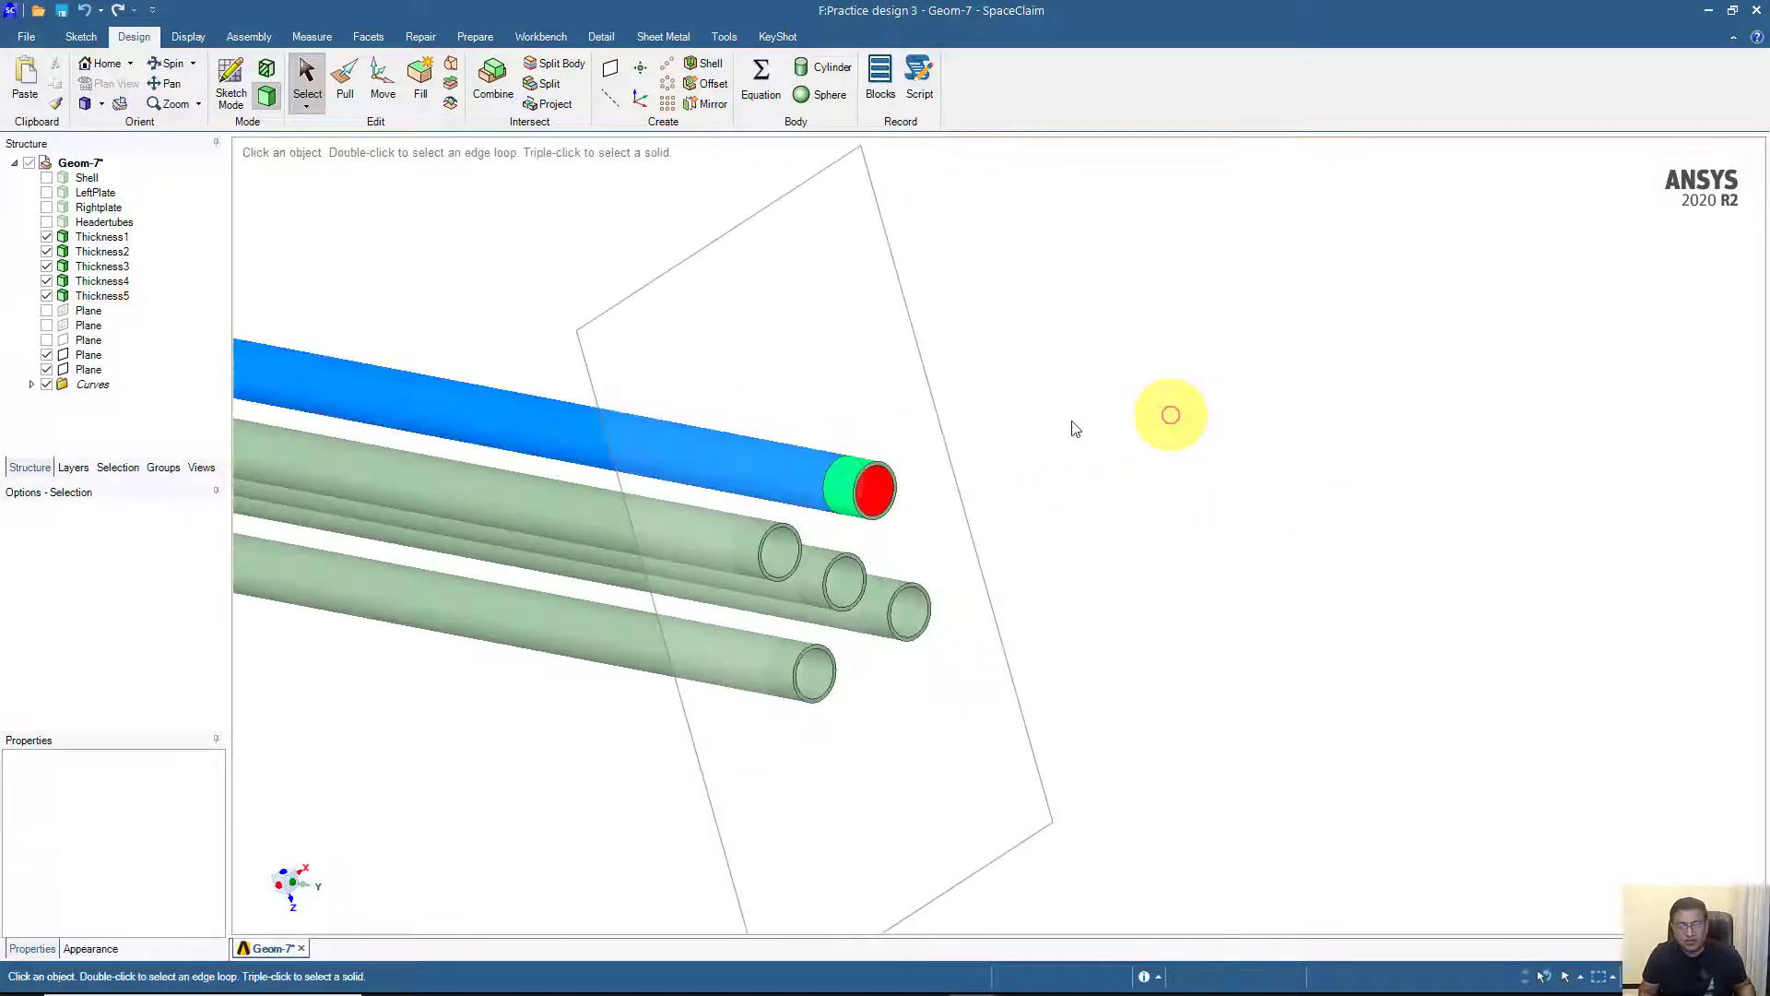
- Split the outer cylindrical faces of the Thickness4 and Thickness2 tubes with the plane near their open ends
click(550, 499)
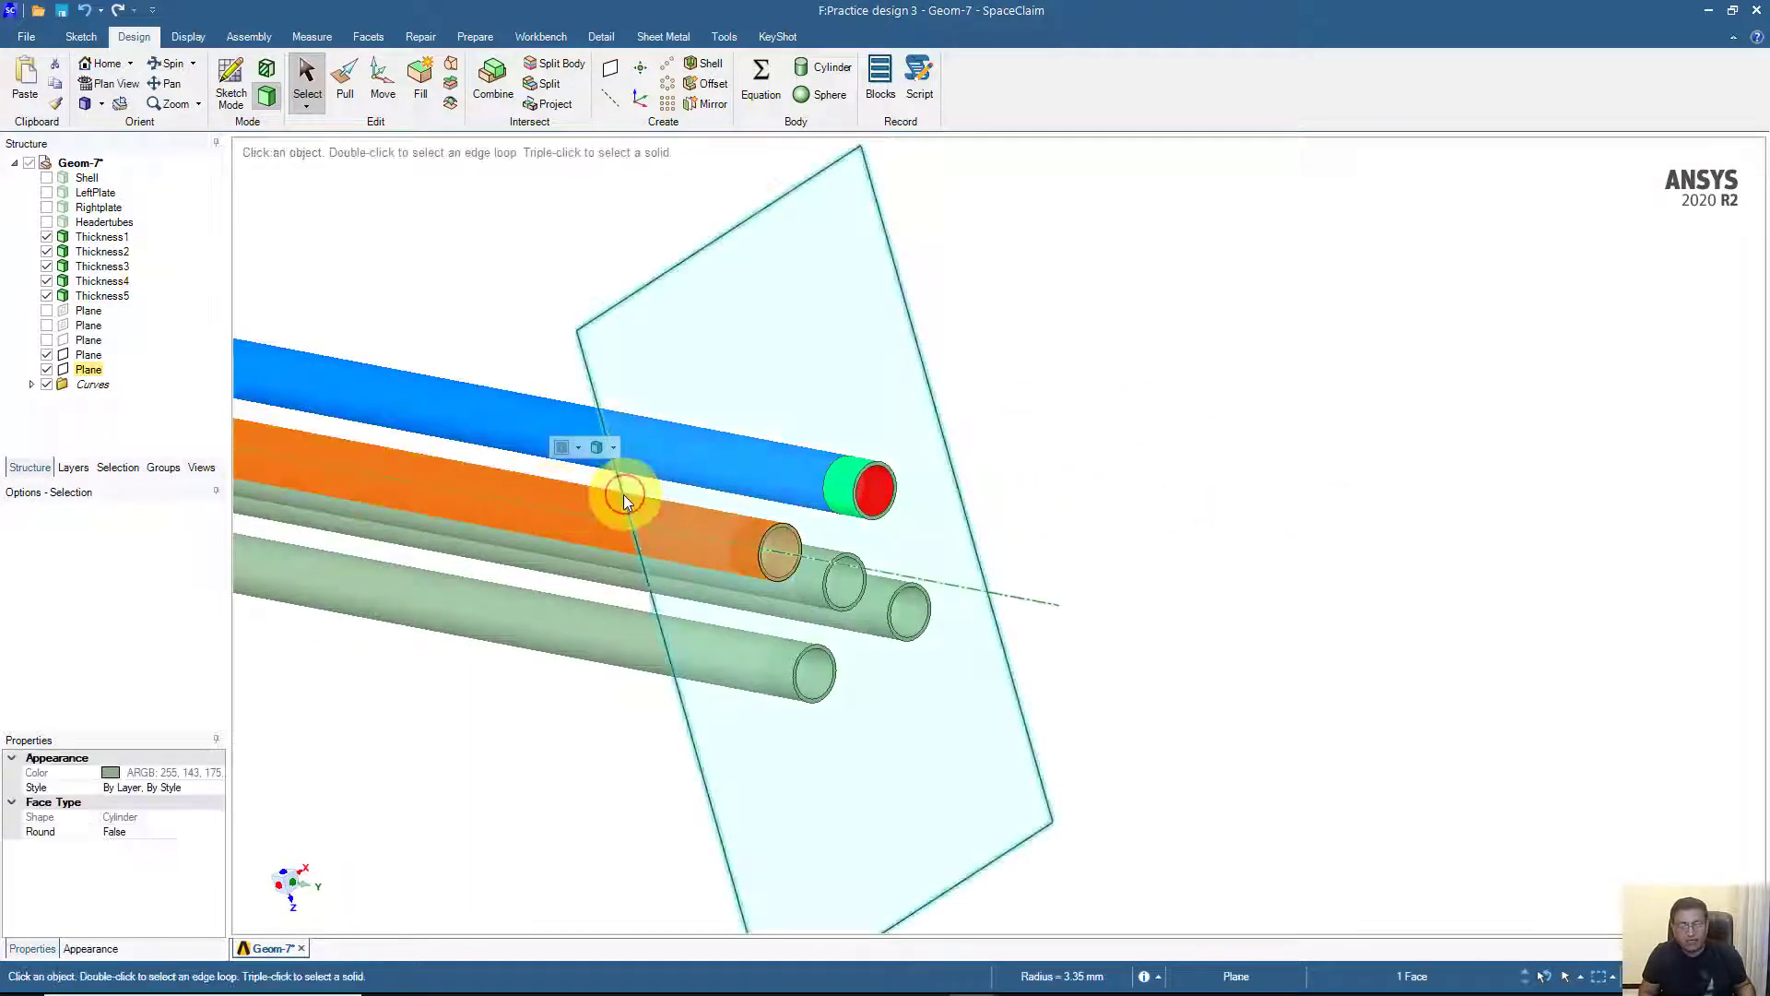
click(590, 368)
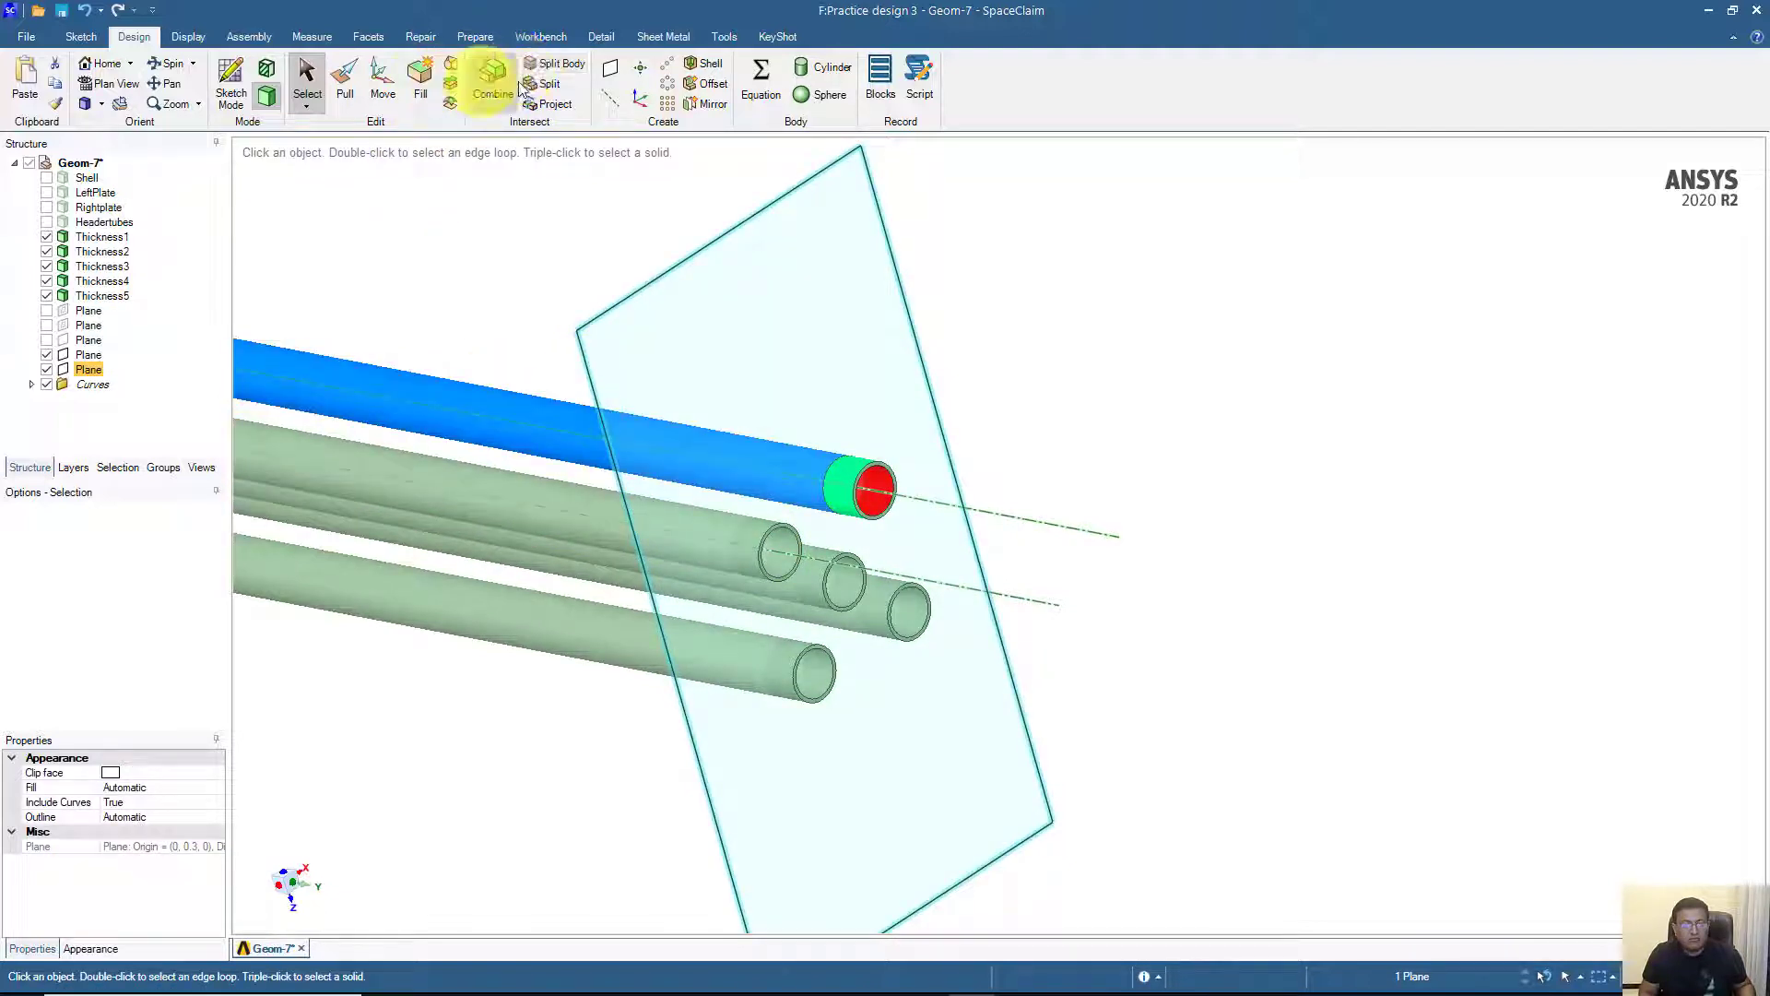
click(550, 85)
click(506, 498)
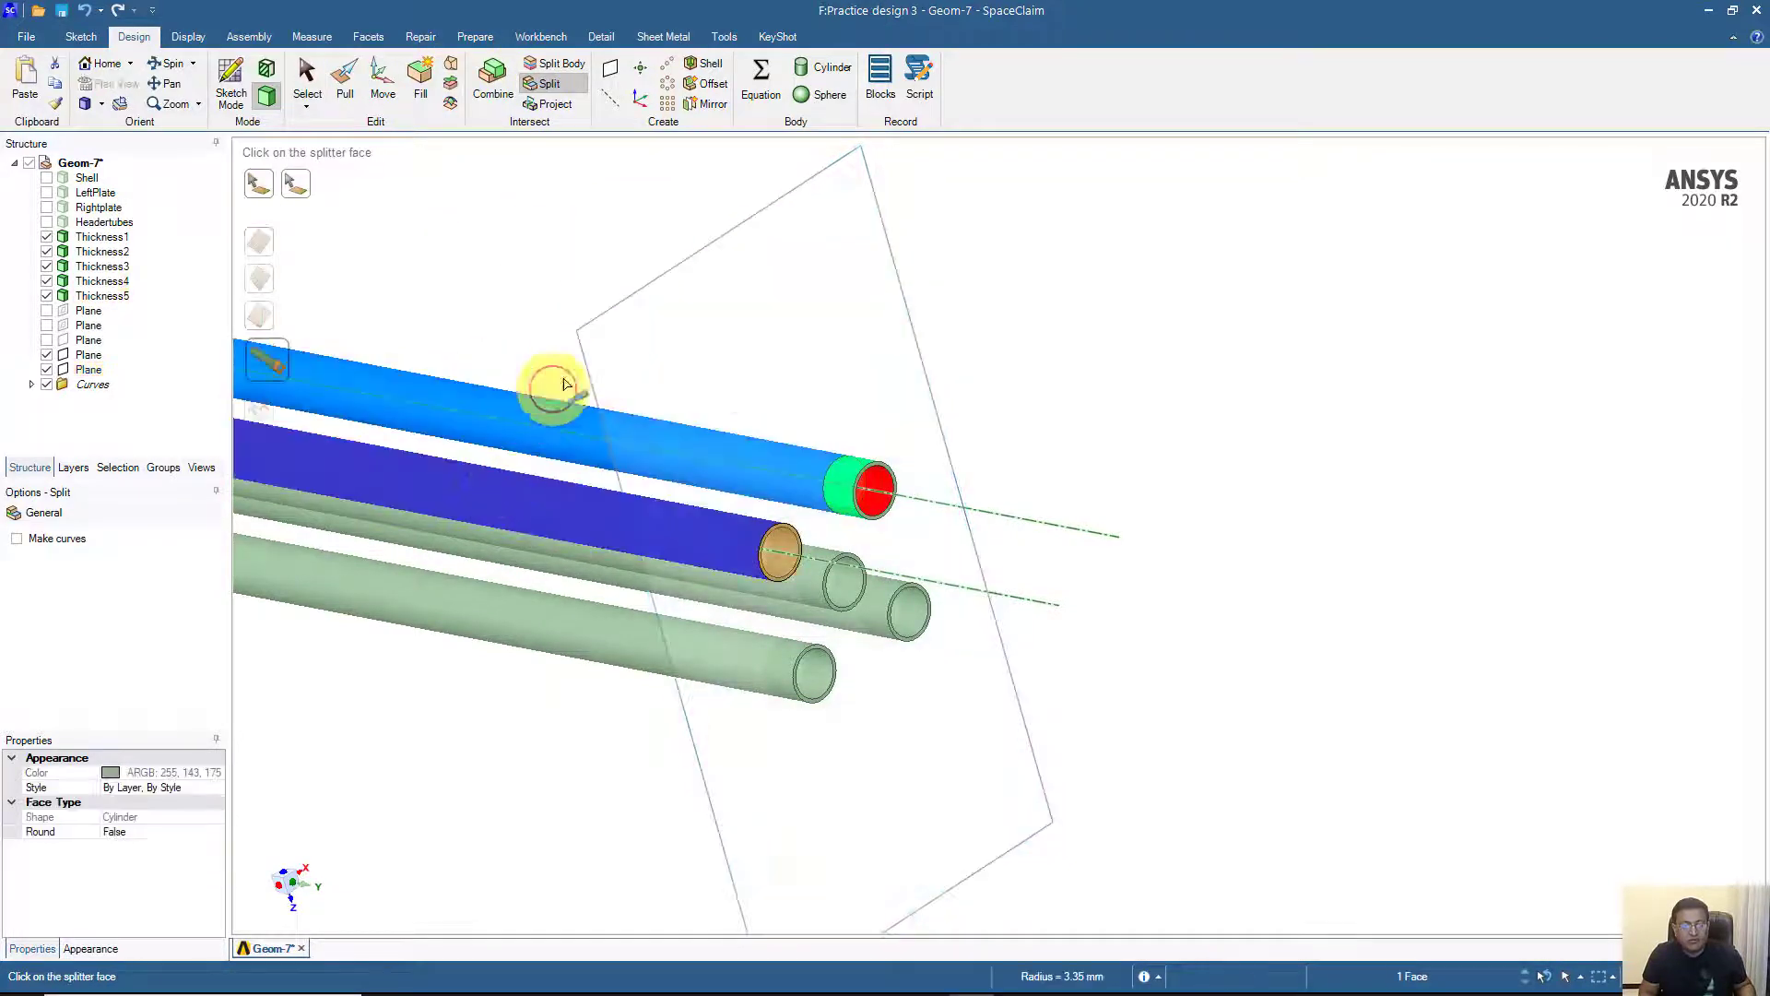
click(522, 602)
click(572, 389)
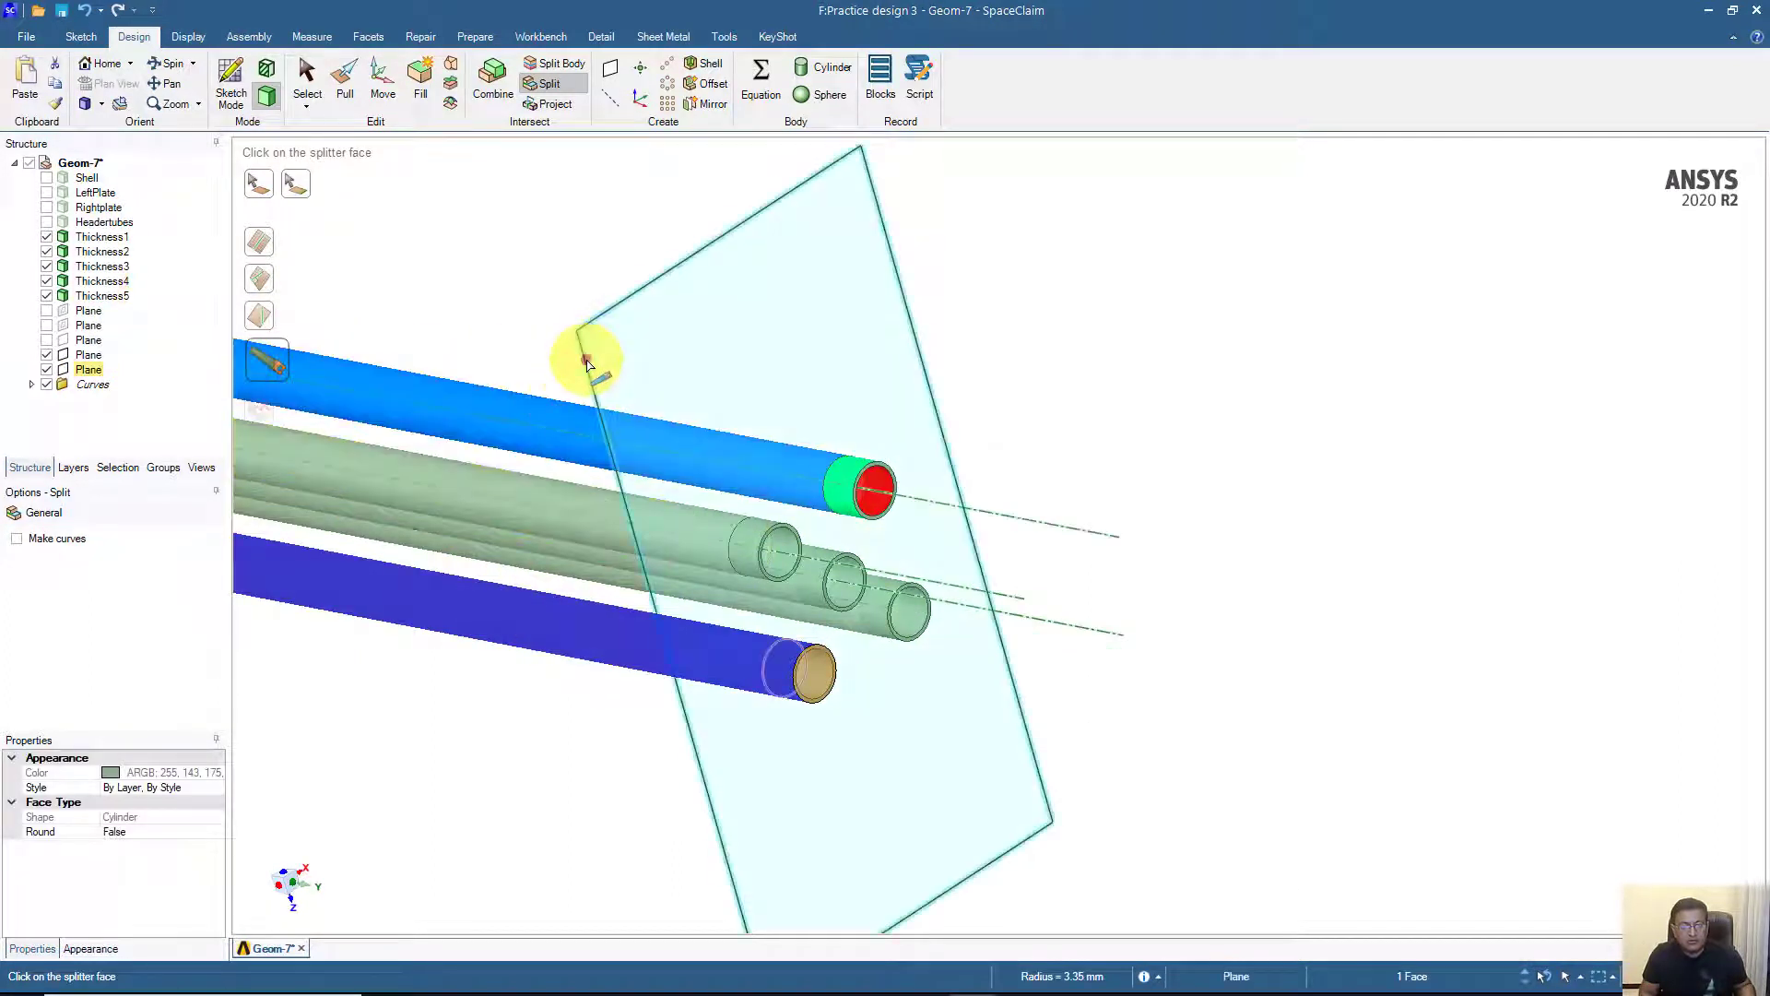
click(590, 360)
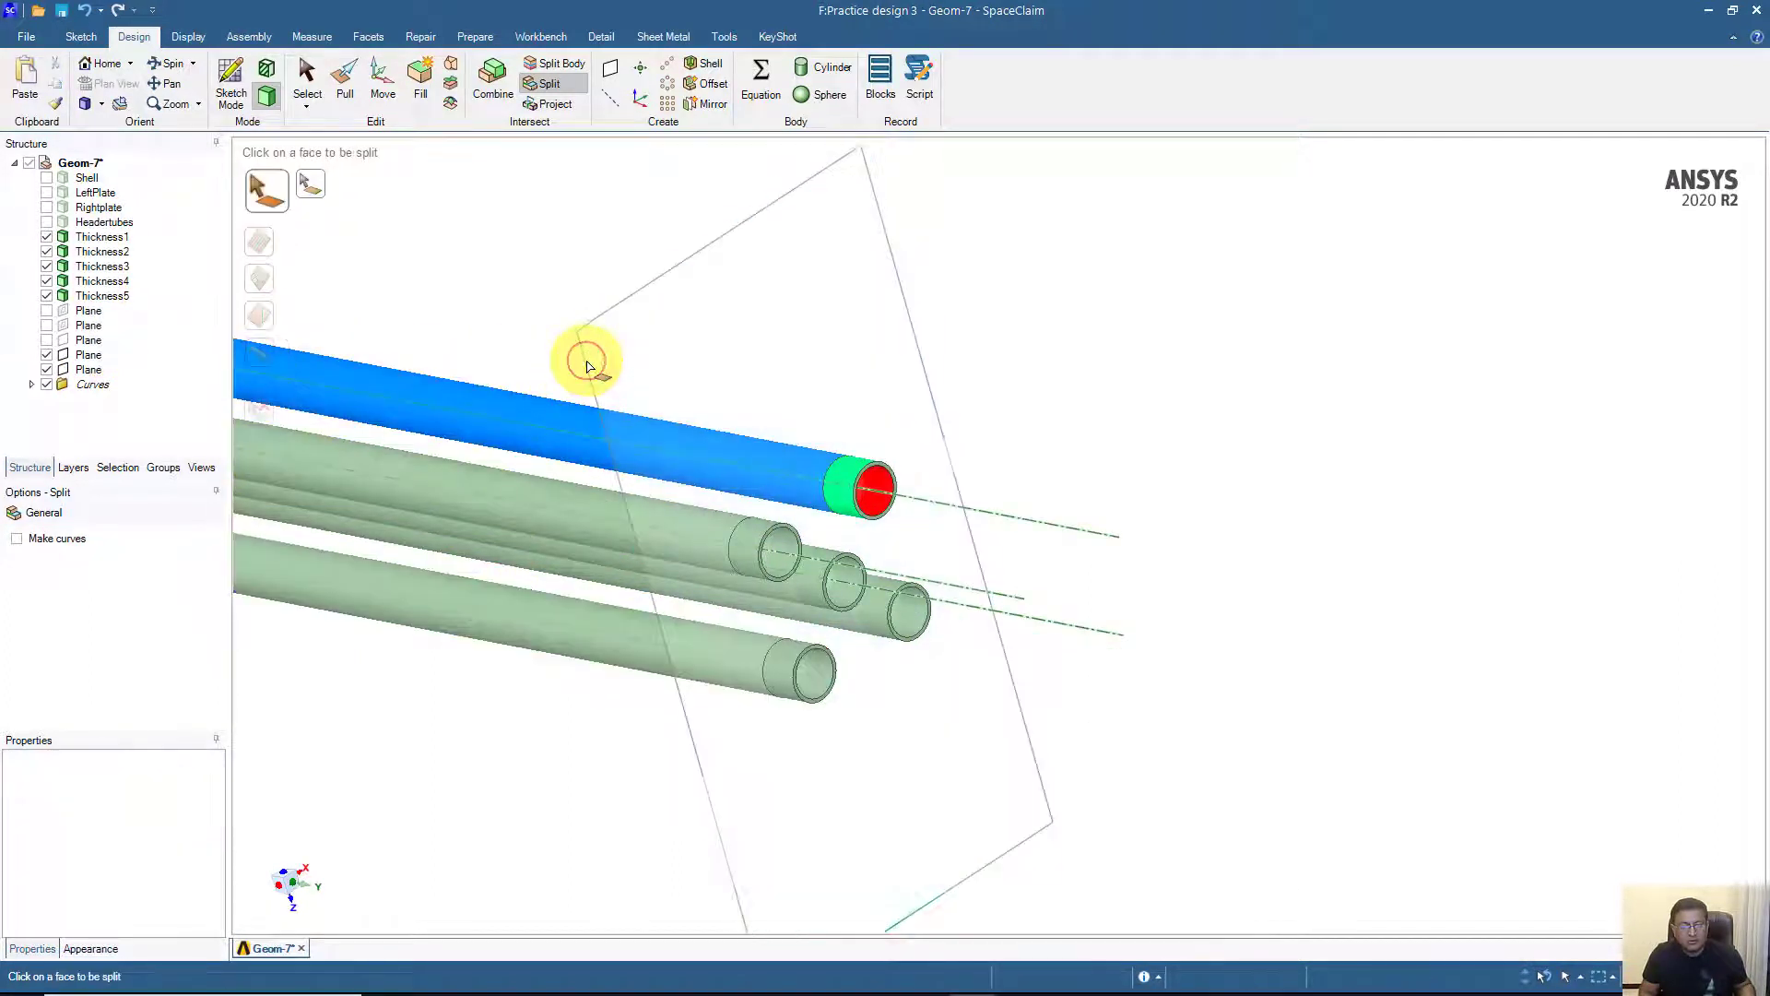
- Split the outer cylindrical faces of the Thickness3 and Thickness1 tubes with the same end plane
click(812, 597)
click(590, 359)
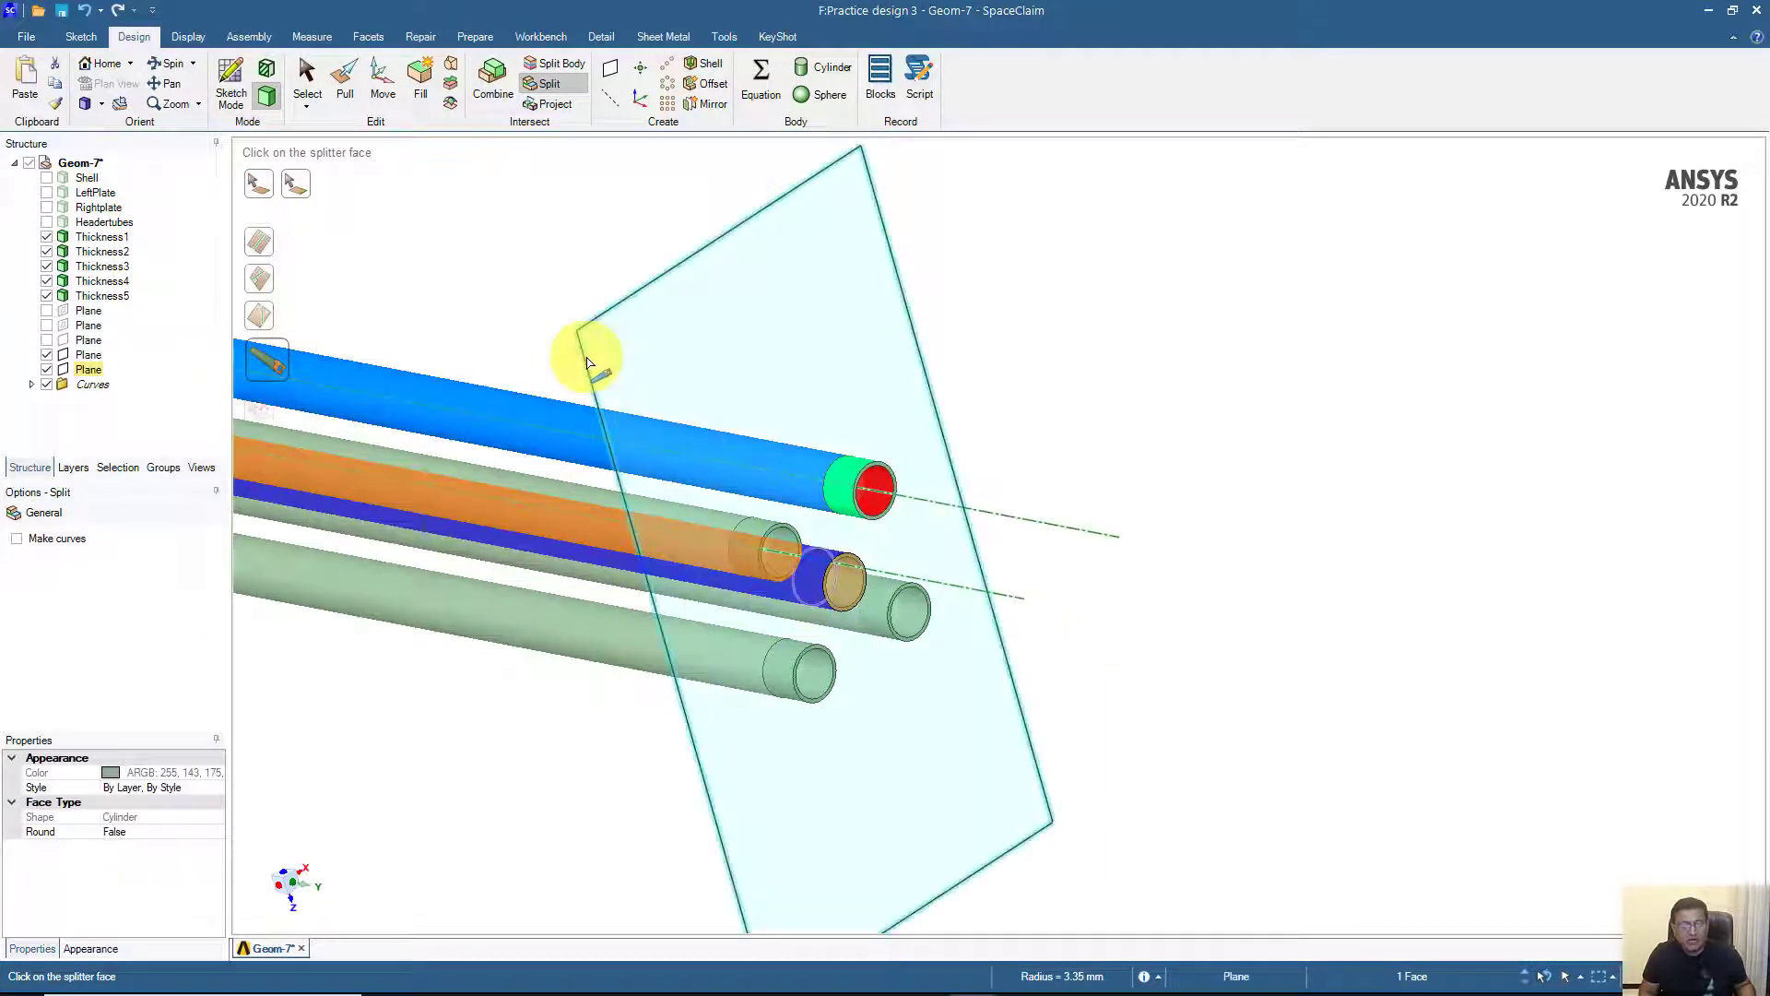
click(824, 582)
click(581, 363)
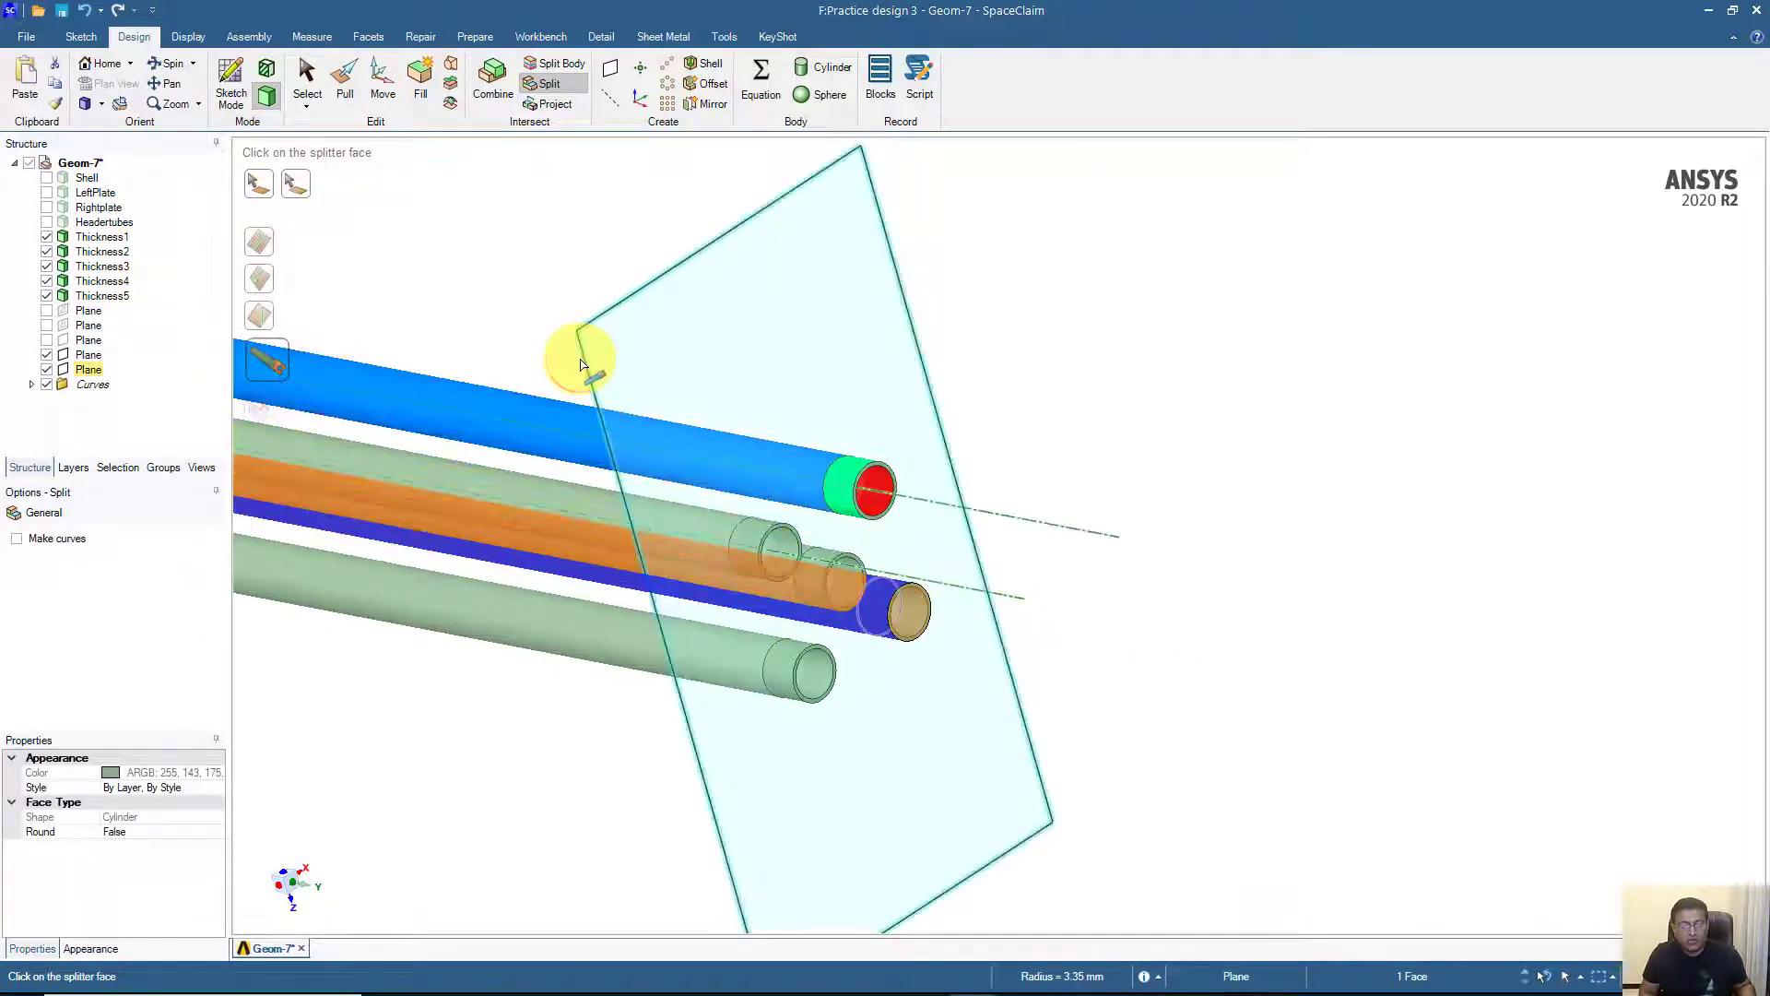
click(583, 360)
- Show the Headertubes body temporarily and examine how the split tube ends sit inside the header
middle_drag(747, 348, 778, 337)
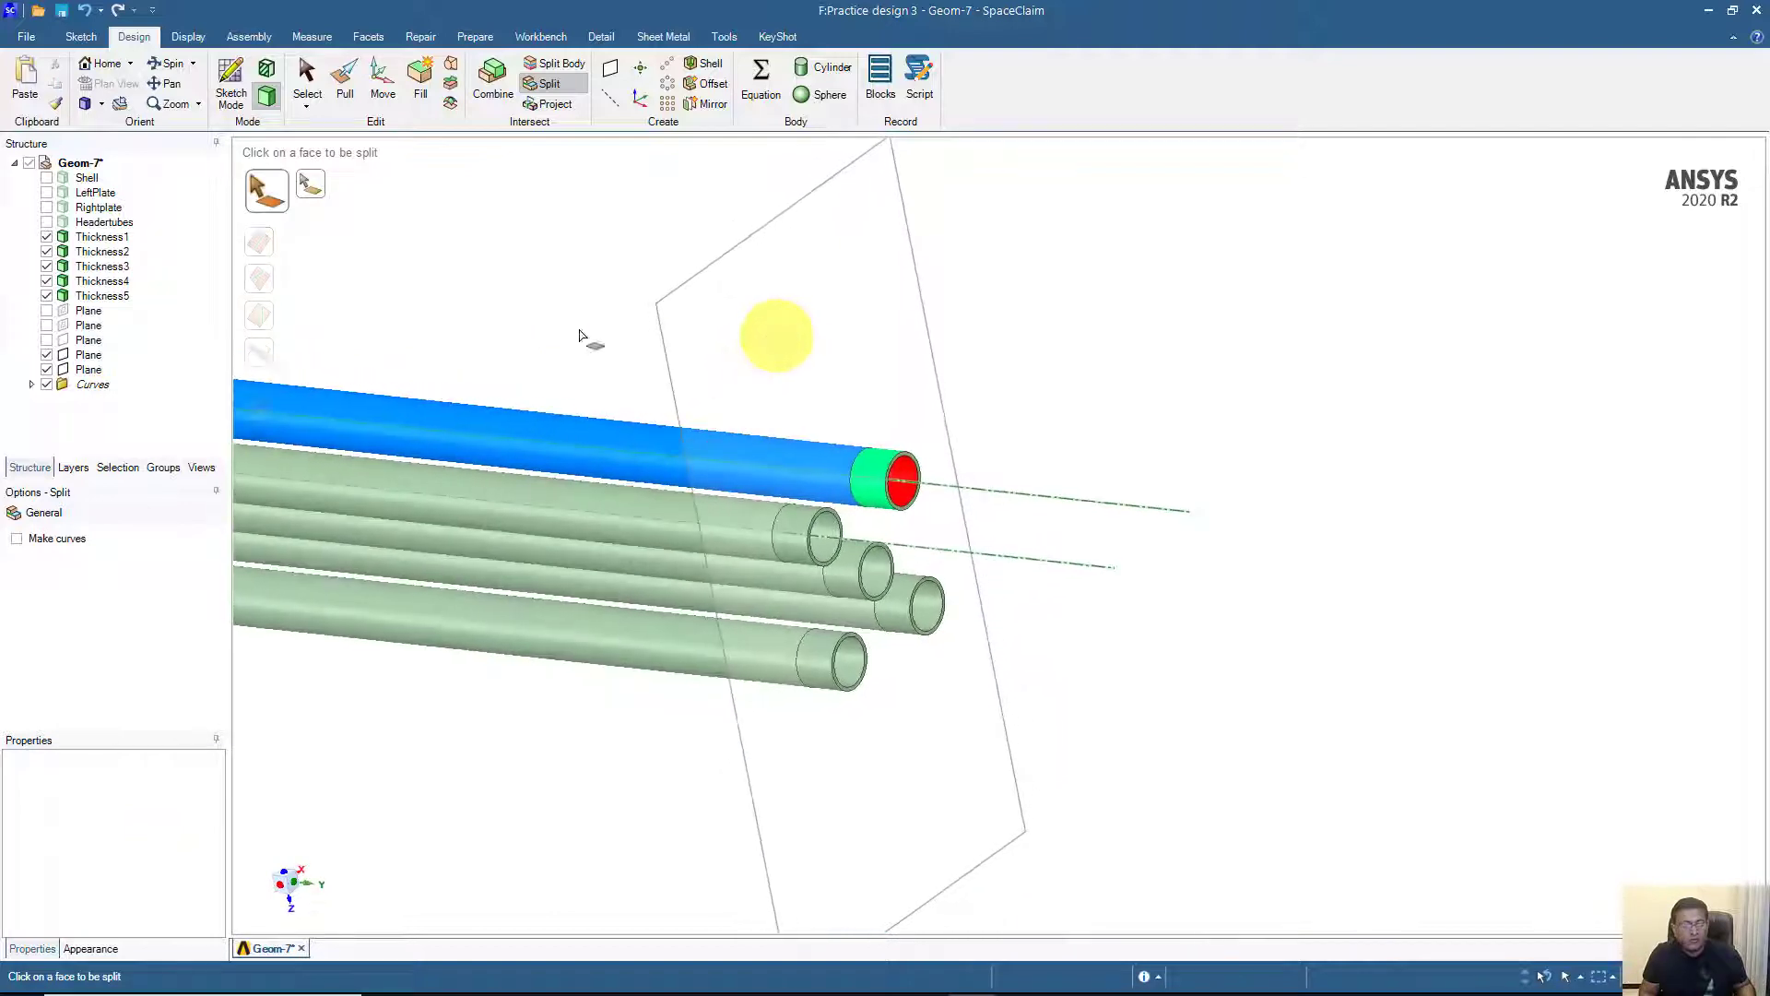
click(47, 221)
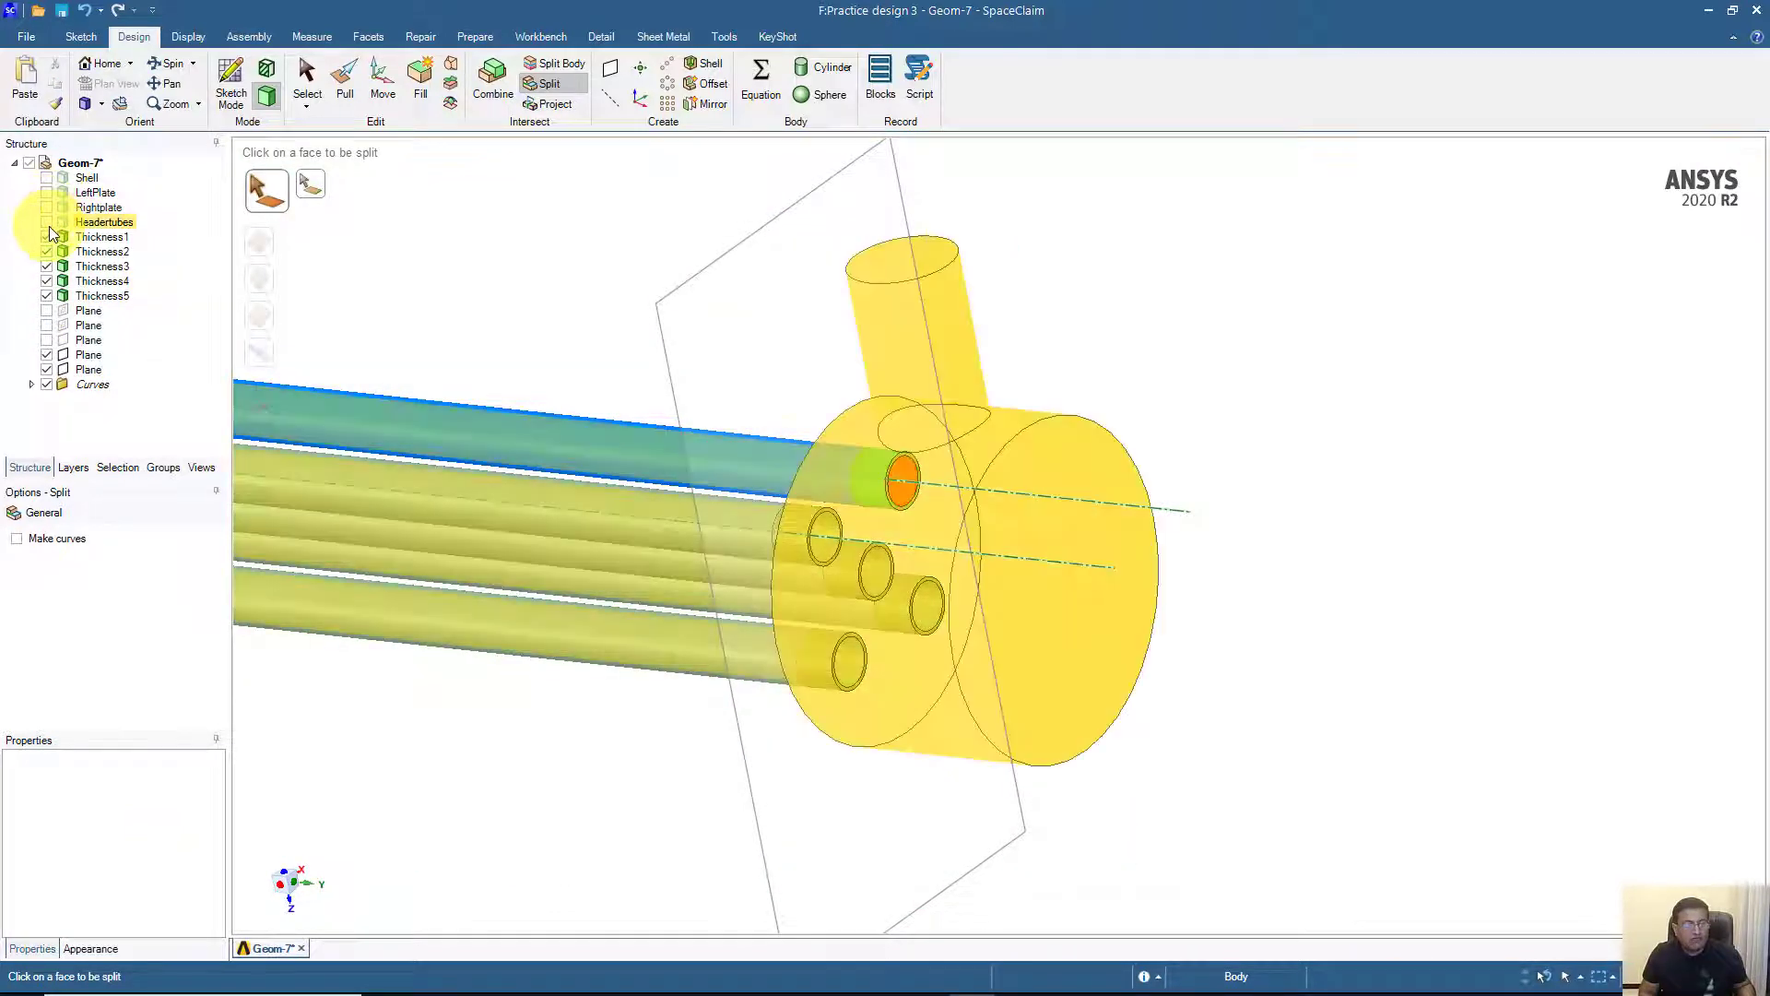
middle_drag(482, 263, 620, 253)
scroll(623, 255, up, 3)
ctrl+middle_drag(670, 325, 434, 247)
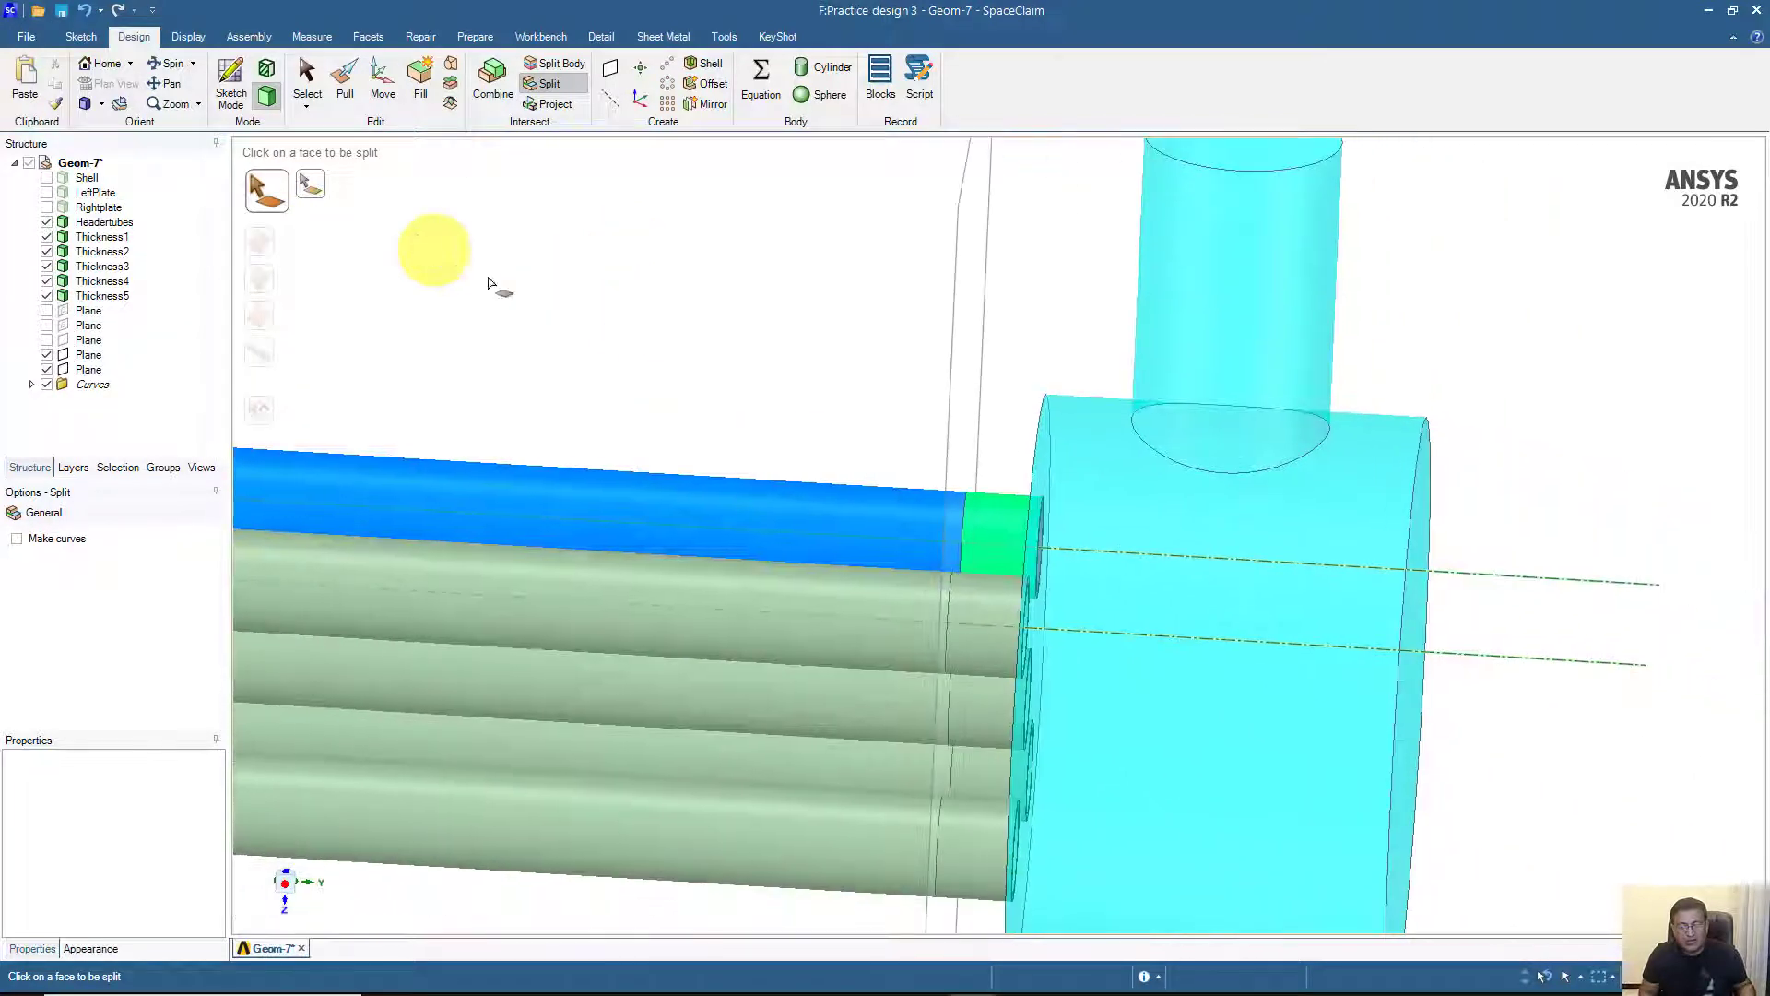
middle_drag(616, 321, 652, 407)
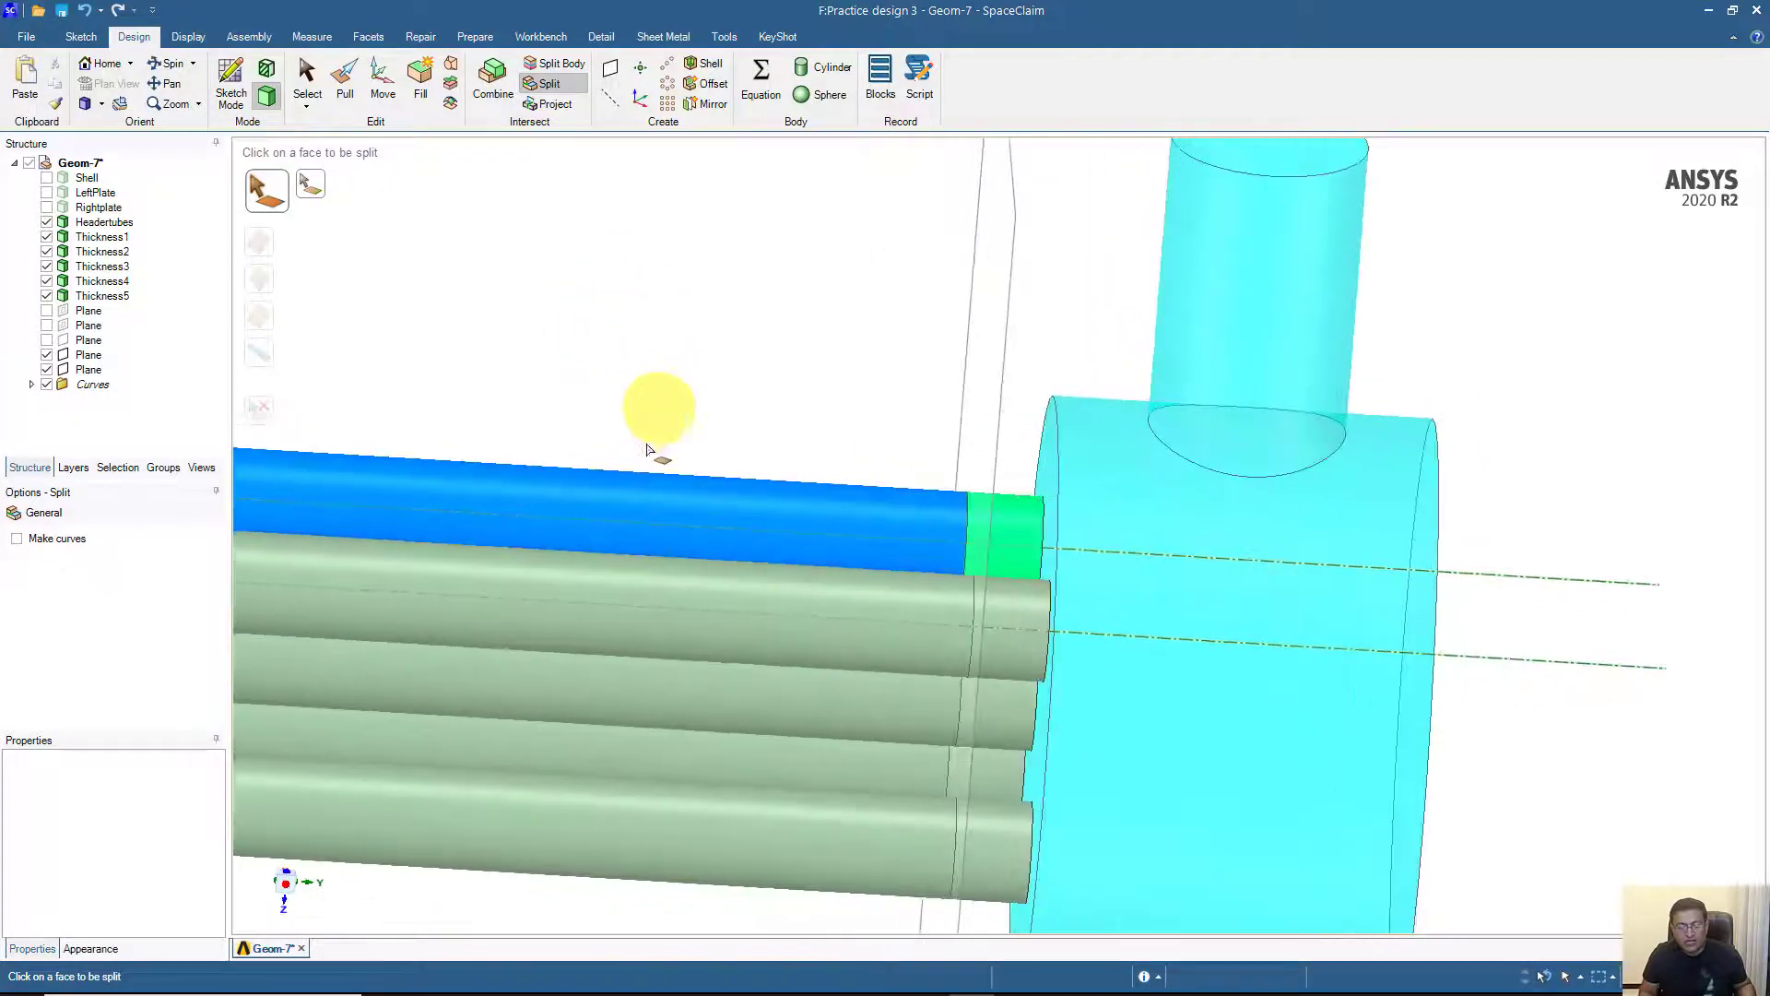
middle_drag(654, 498, 576, 471)
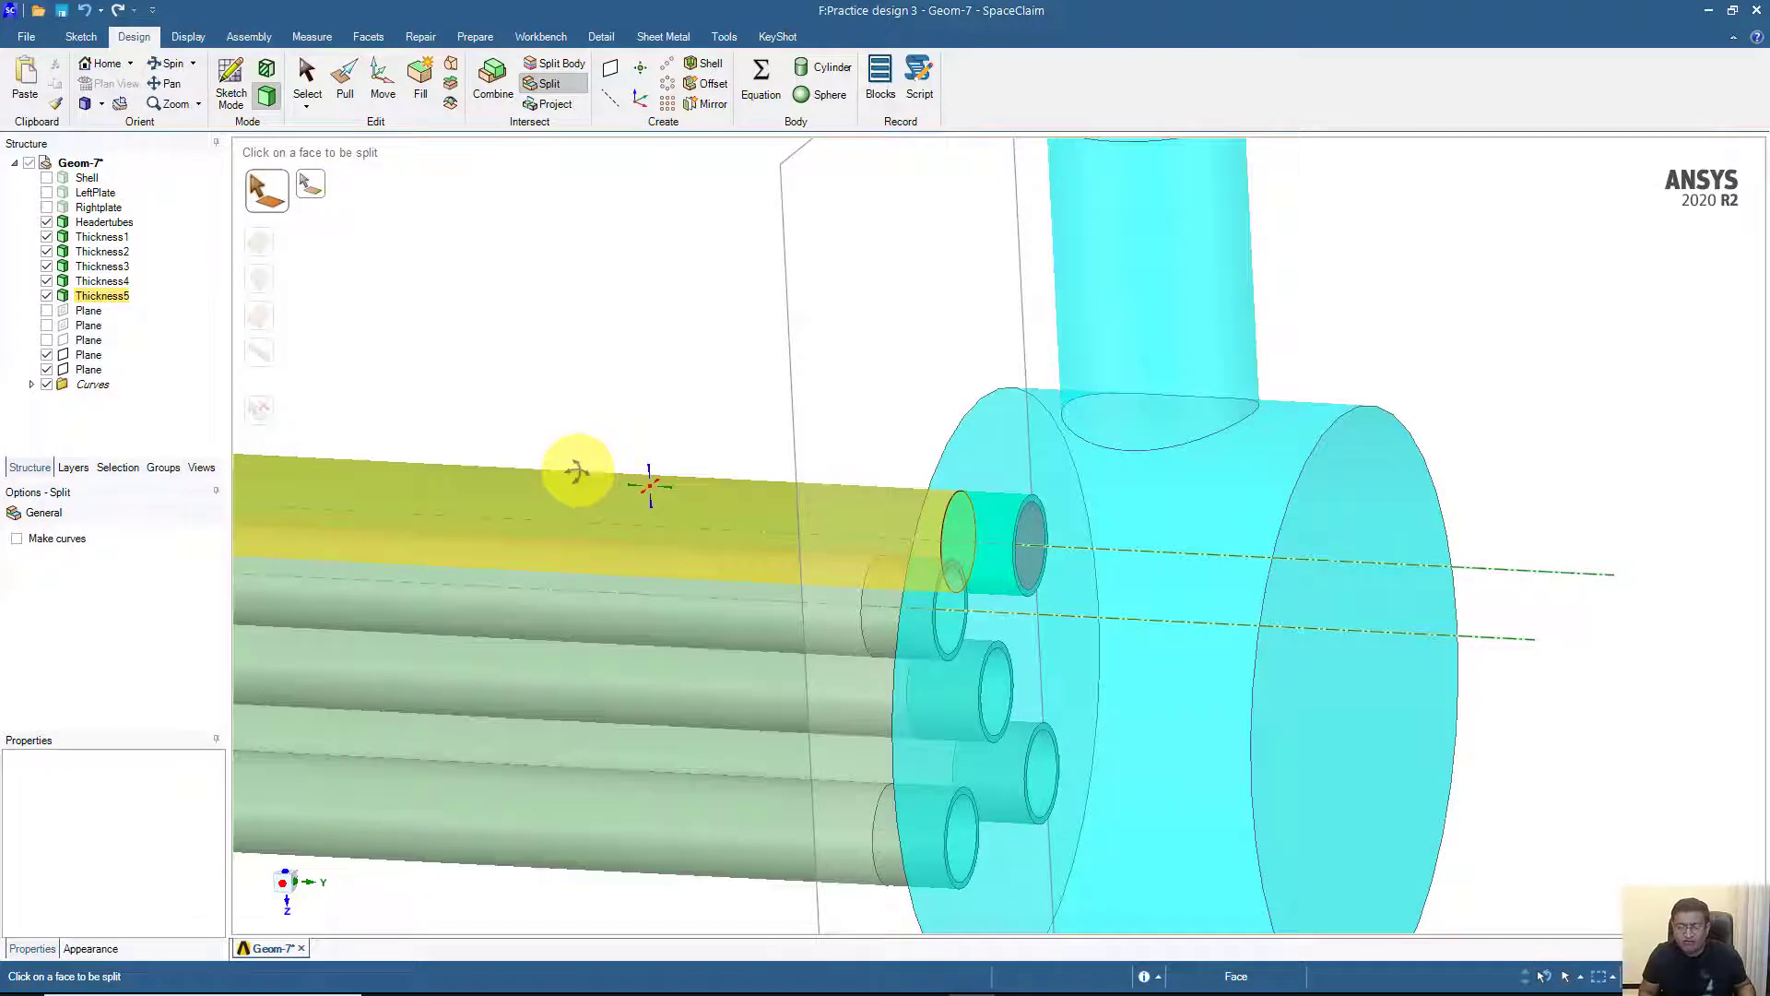
click(577, 471)
middle_drag(593, 464, 634, 482)
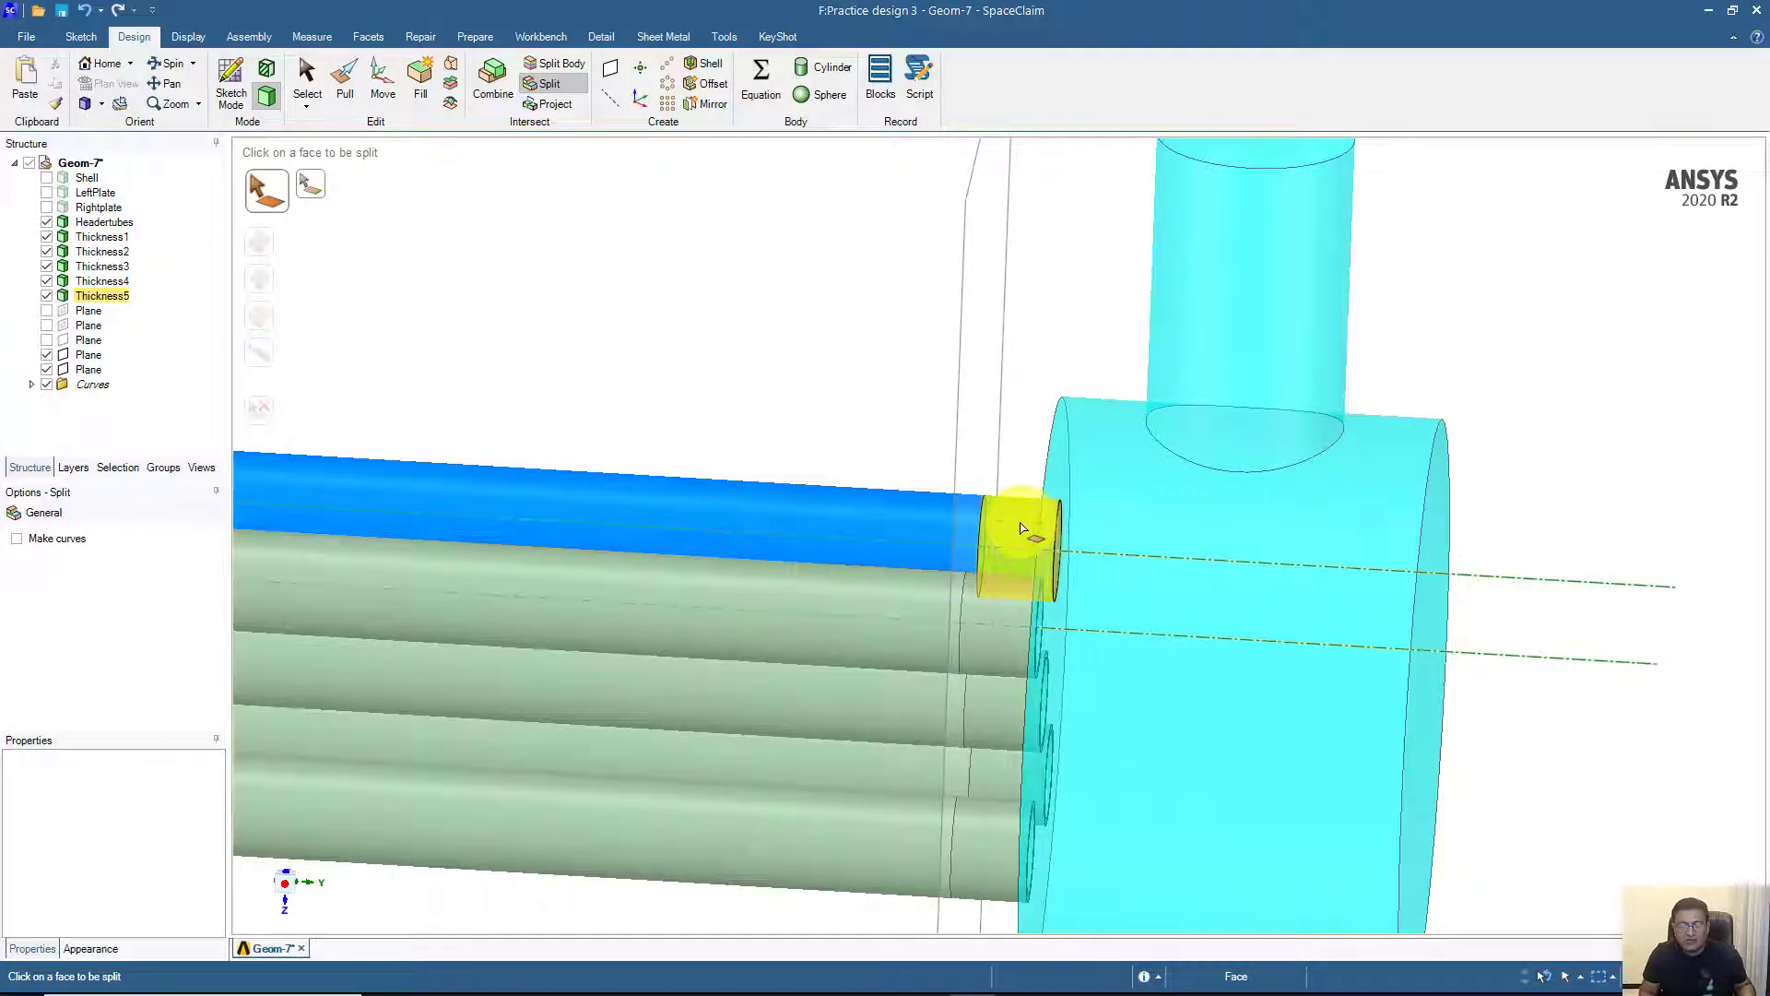
middle_drag(1020, 528, 917, 494)
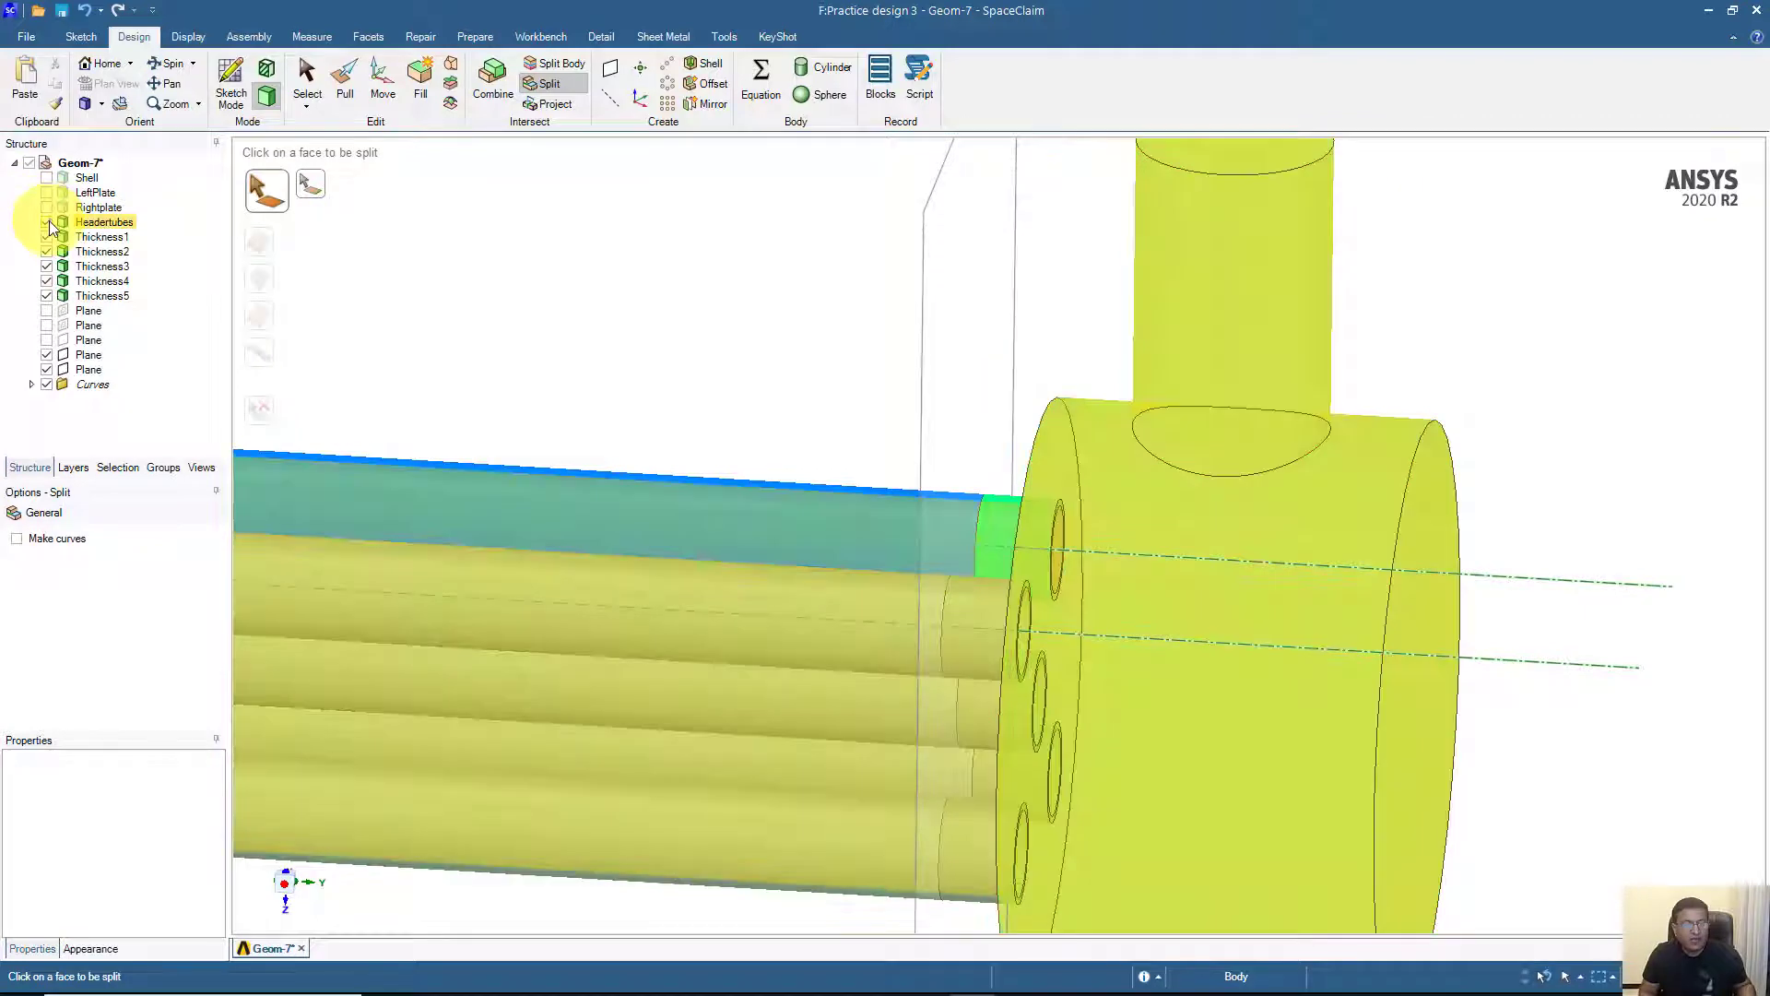
click(50, 223)
- Split the red inner cylindrical face of the Thickness5 tube with the plane near the green end segment
middle_drag(766, 359, 603, 352)
scroll(865, 473, up, 4)
shift+middle_drag(992, 600, 867, 465)
scroll(833, 451, up, 2)
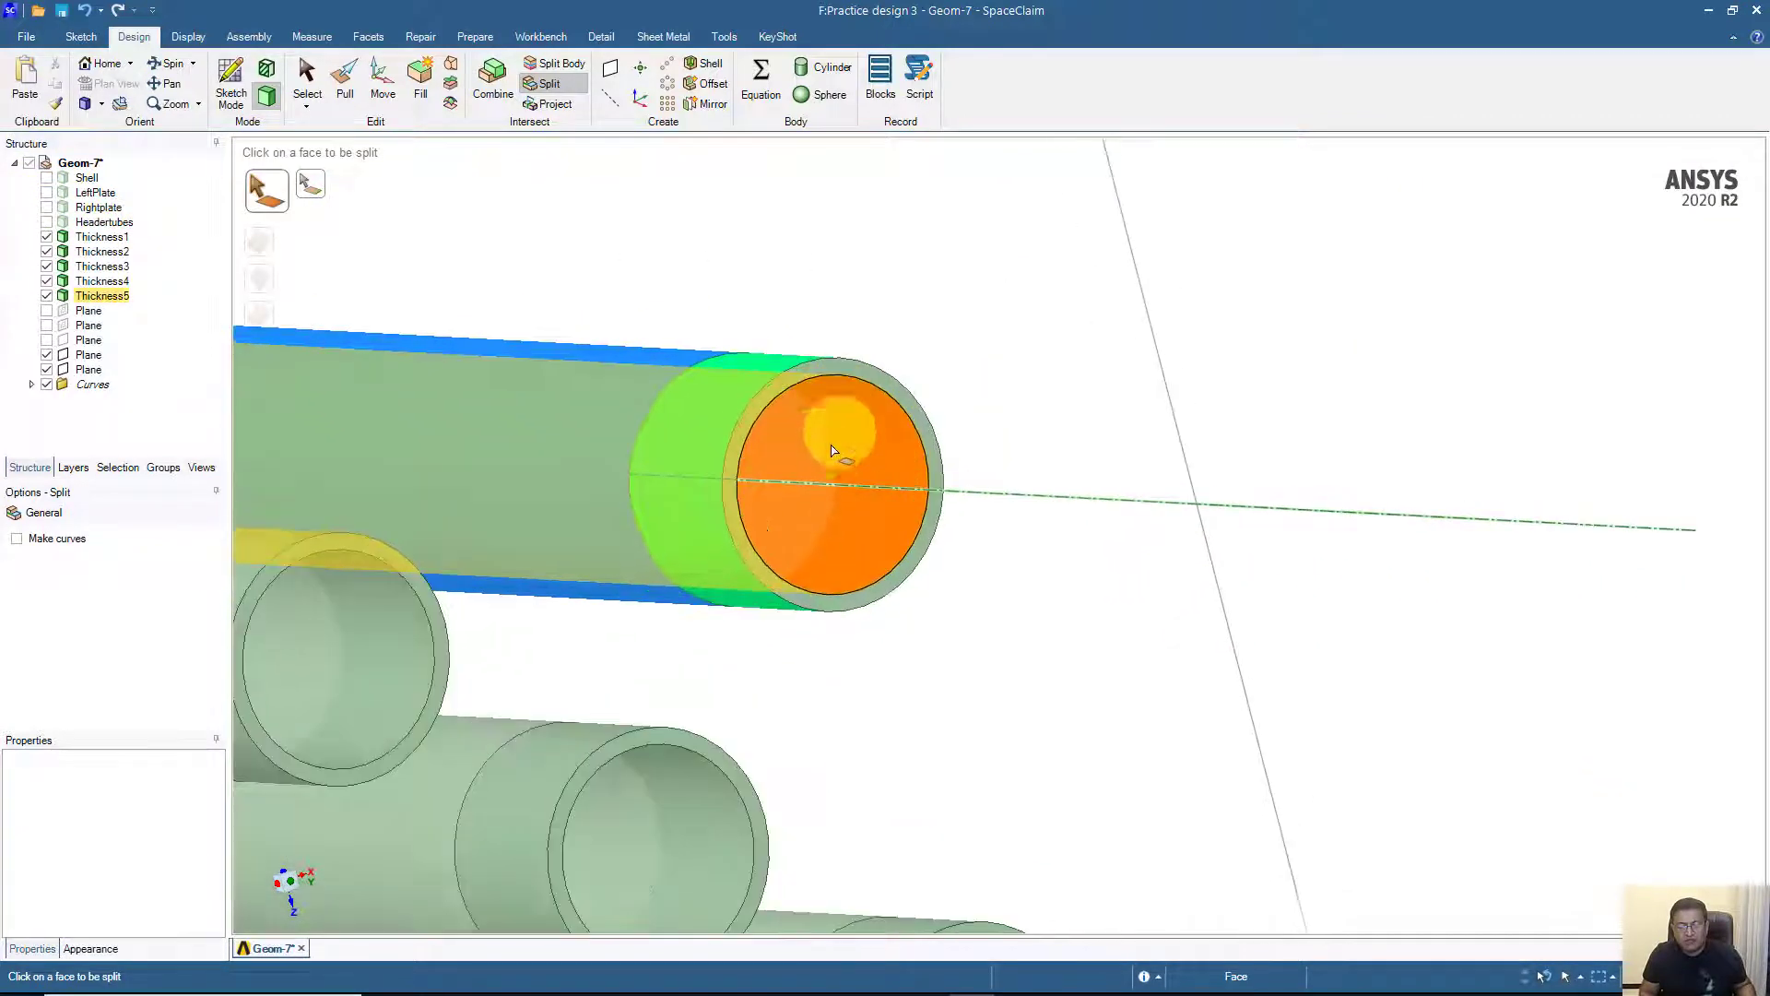
click(895, 451)
scroll(895, 450, down, 4)
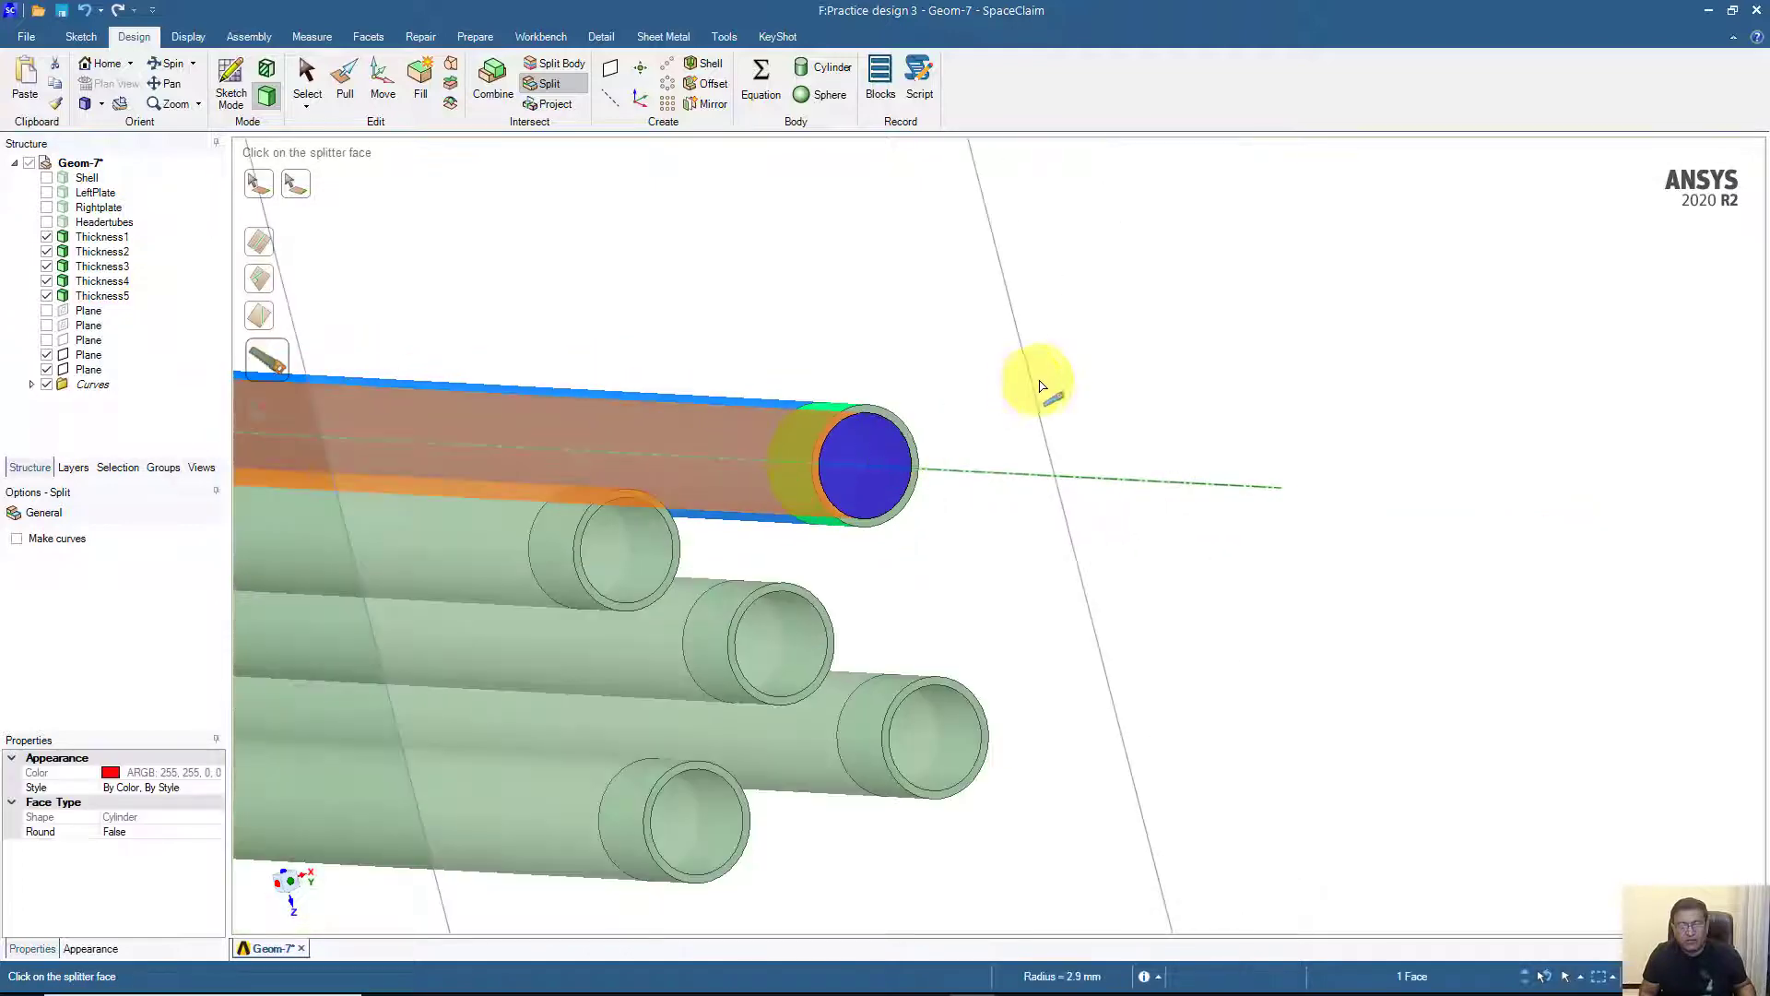
click(1029, 376)
- Split the inner cylindrical faces of the Thickness4, Thickness3, Thickness1 and Thickness2 tubes with the same end plane
click(634, 541)
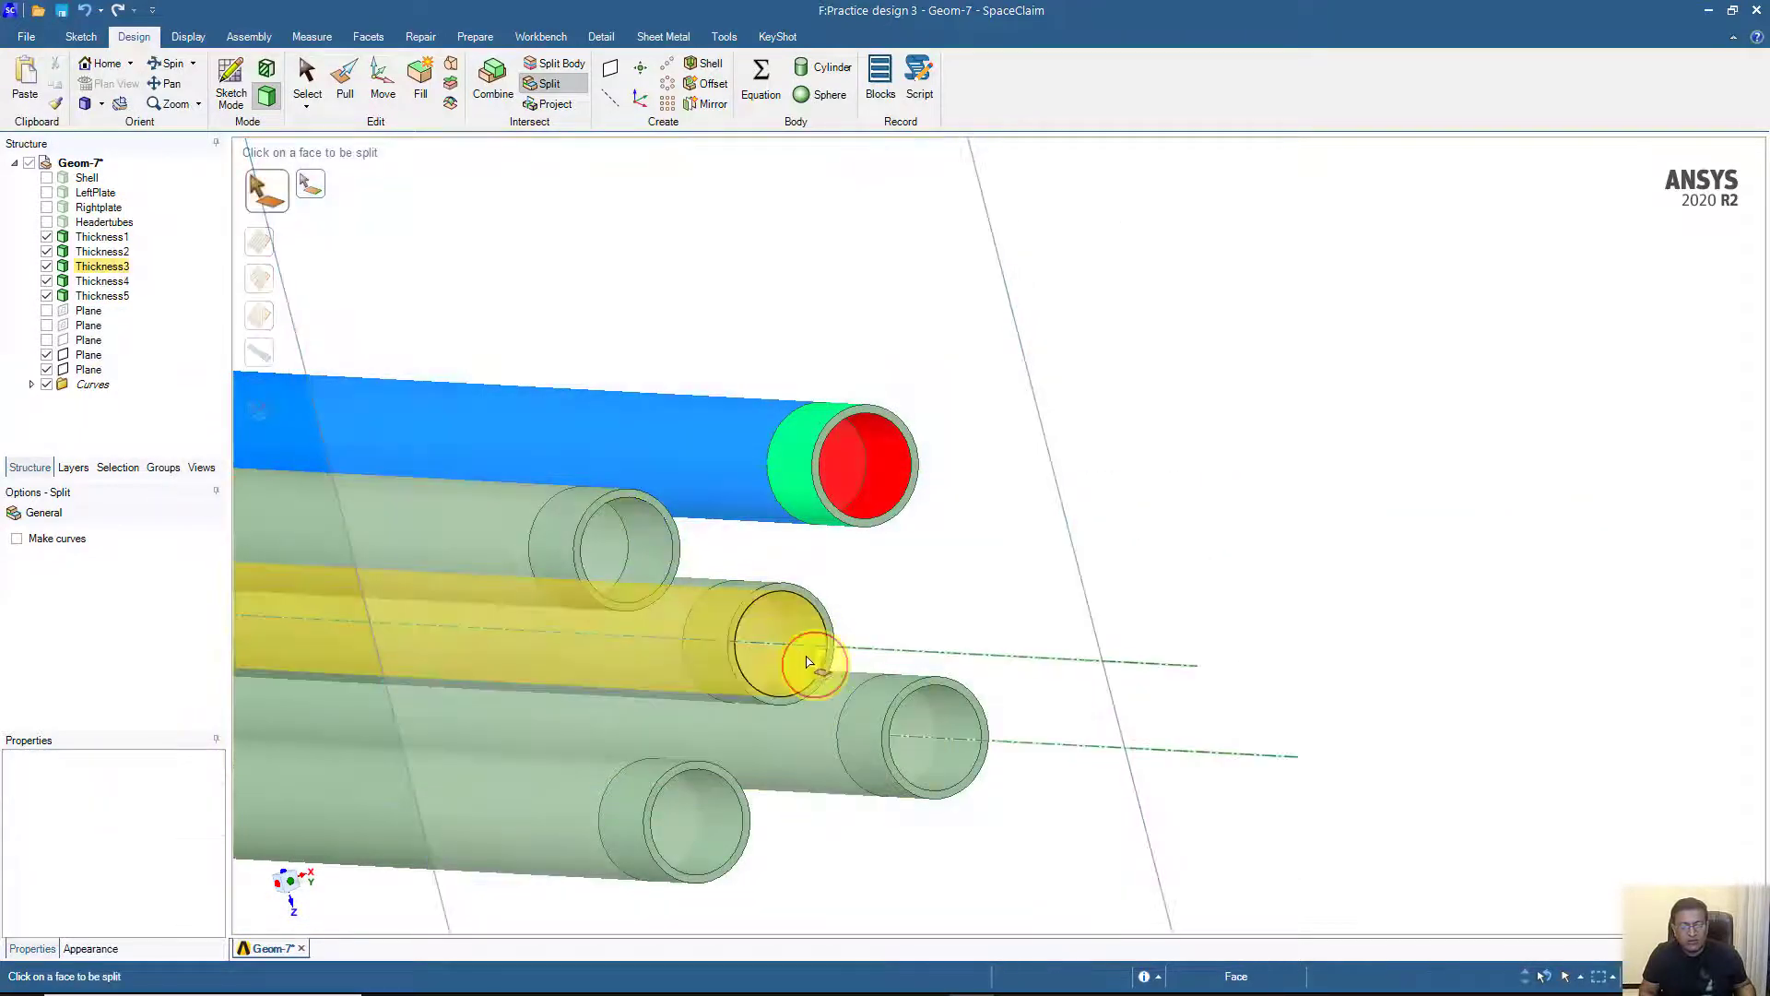
click(791, 634)
click(921, 640)
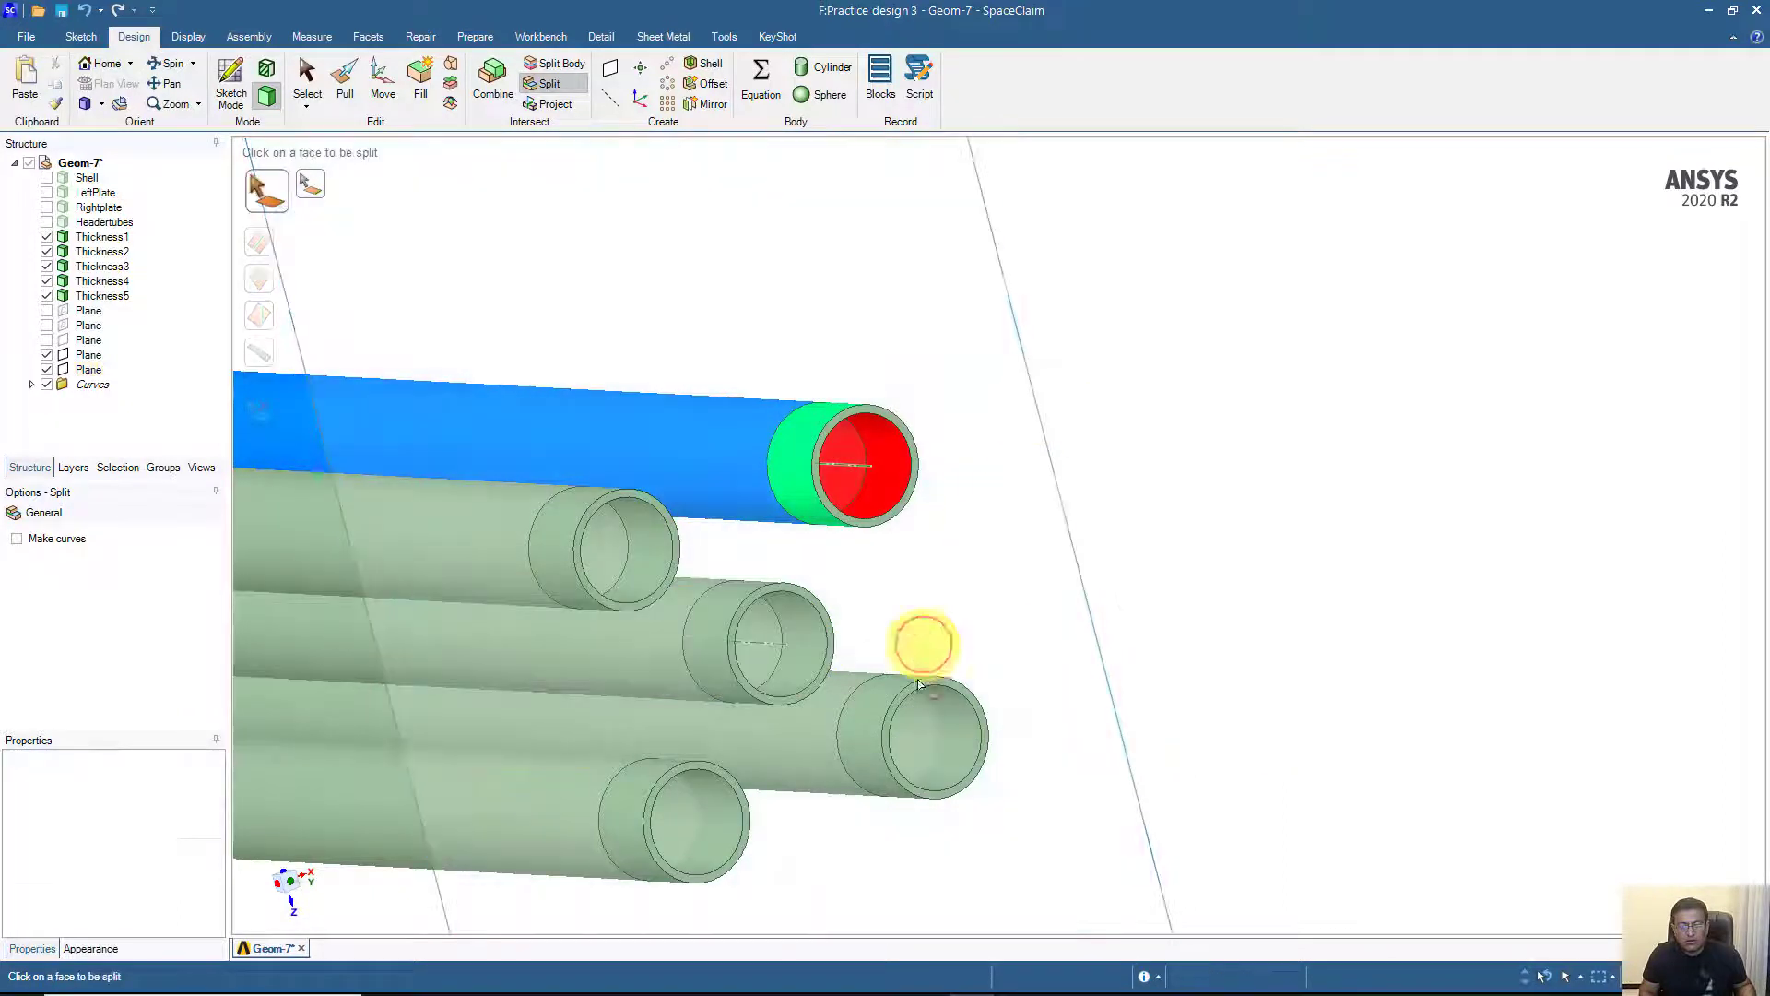
click(936, 733)
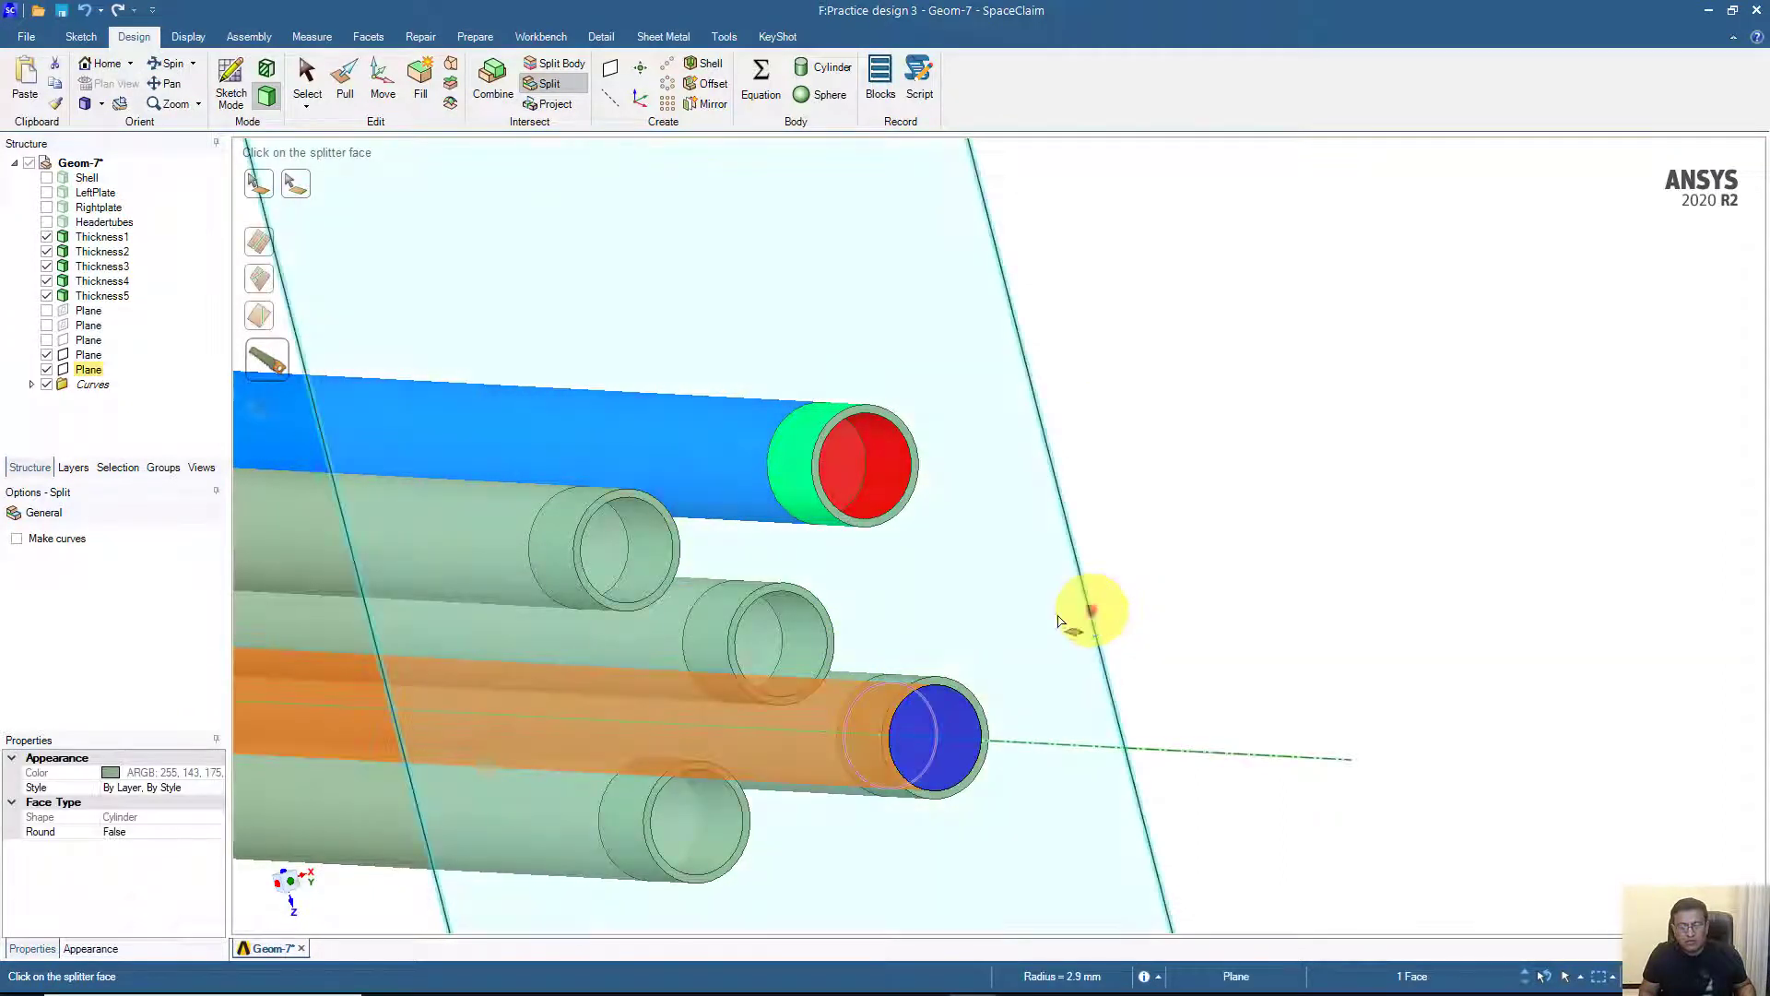
click(1095, 614)
click(722, 817)
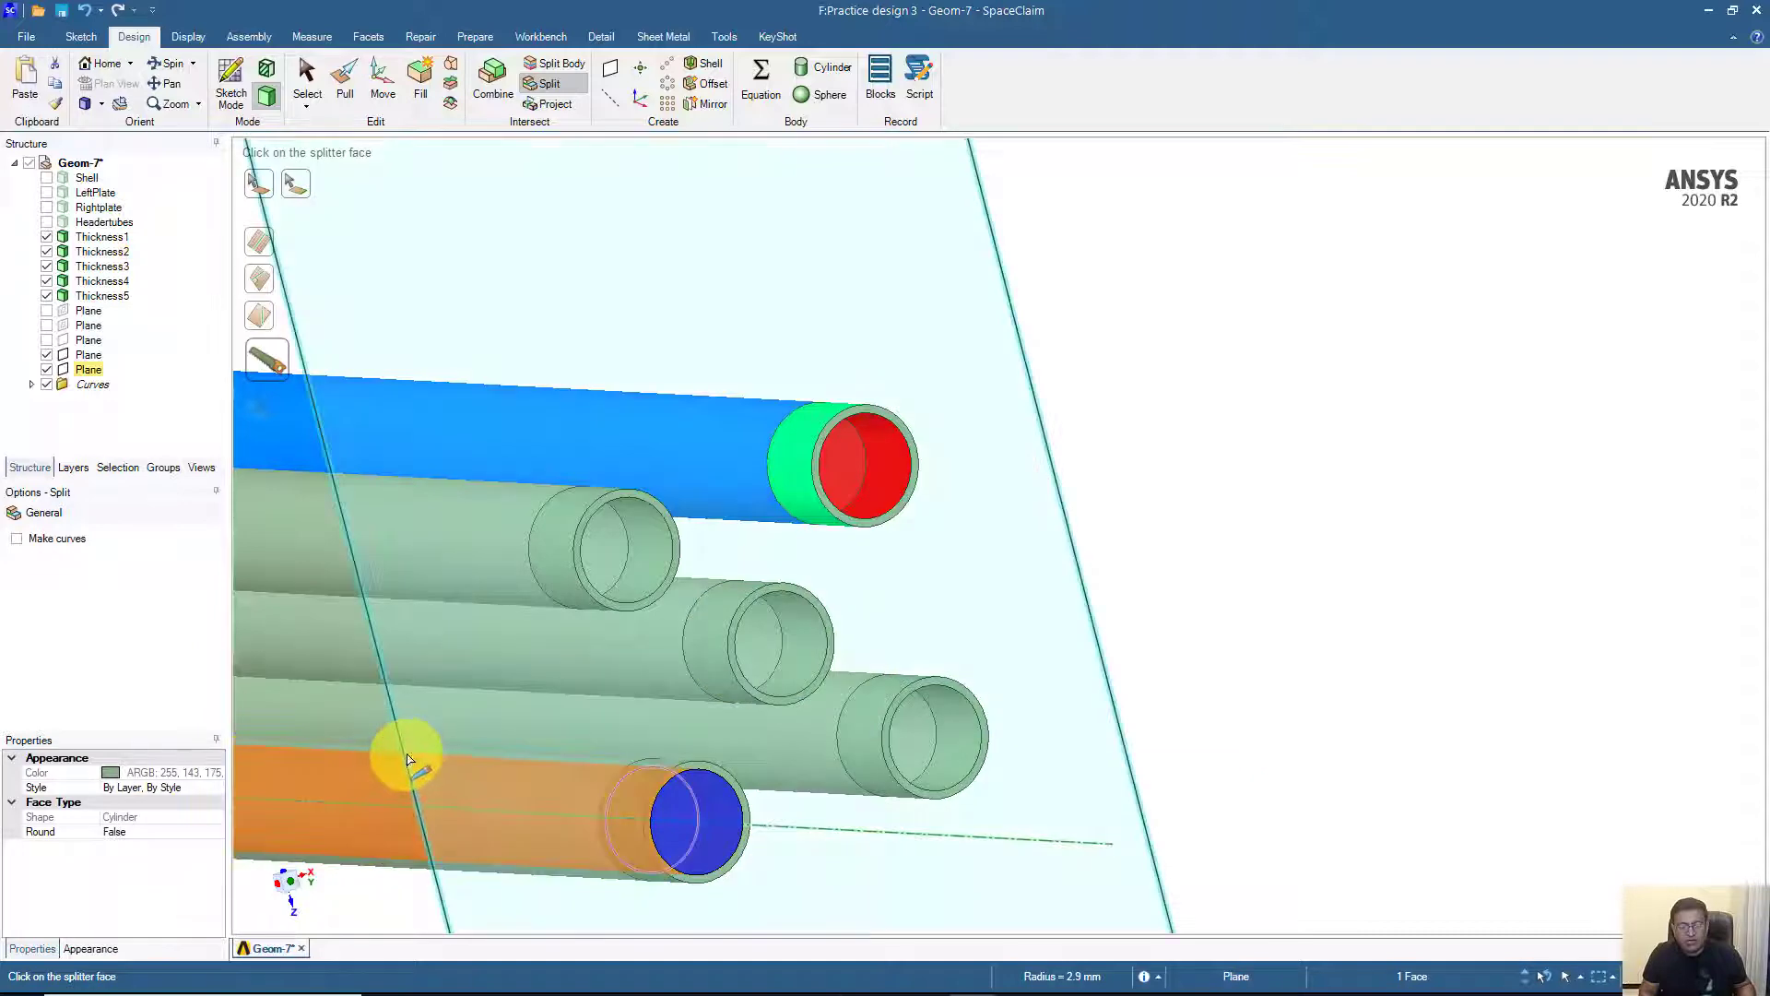
click(405, 758)
- Split the blue outer face of the Thickness5 tube with the plane at the opposite end of the bundle
middle_drag(404, 759, 1346, 535)
scroll(421, 474, up, 3)
scroll(420, 486, down, 7)
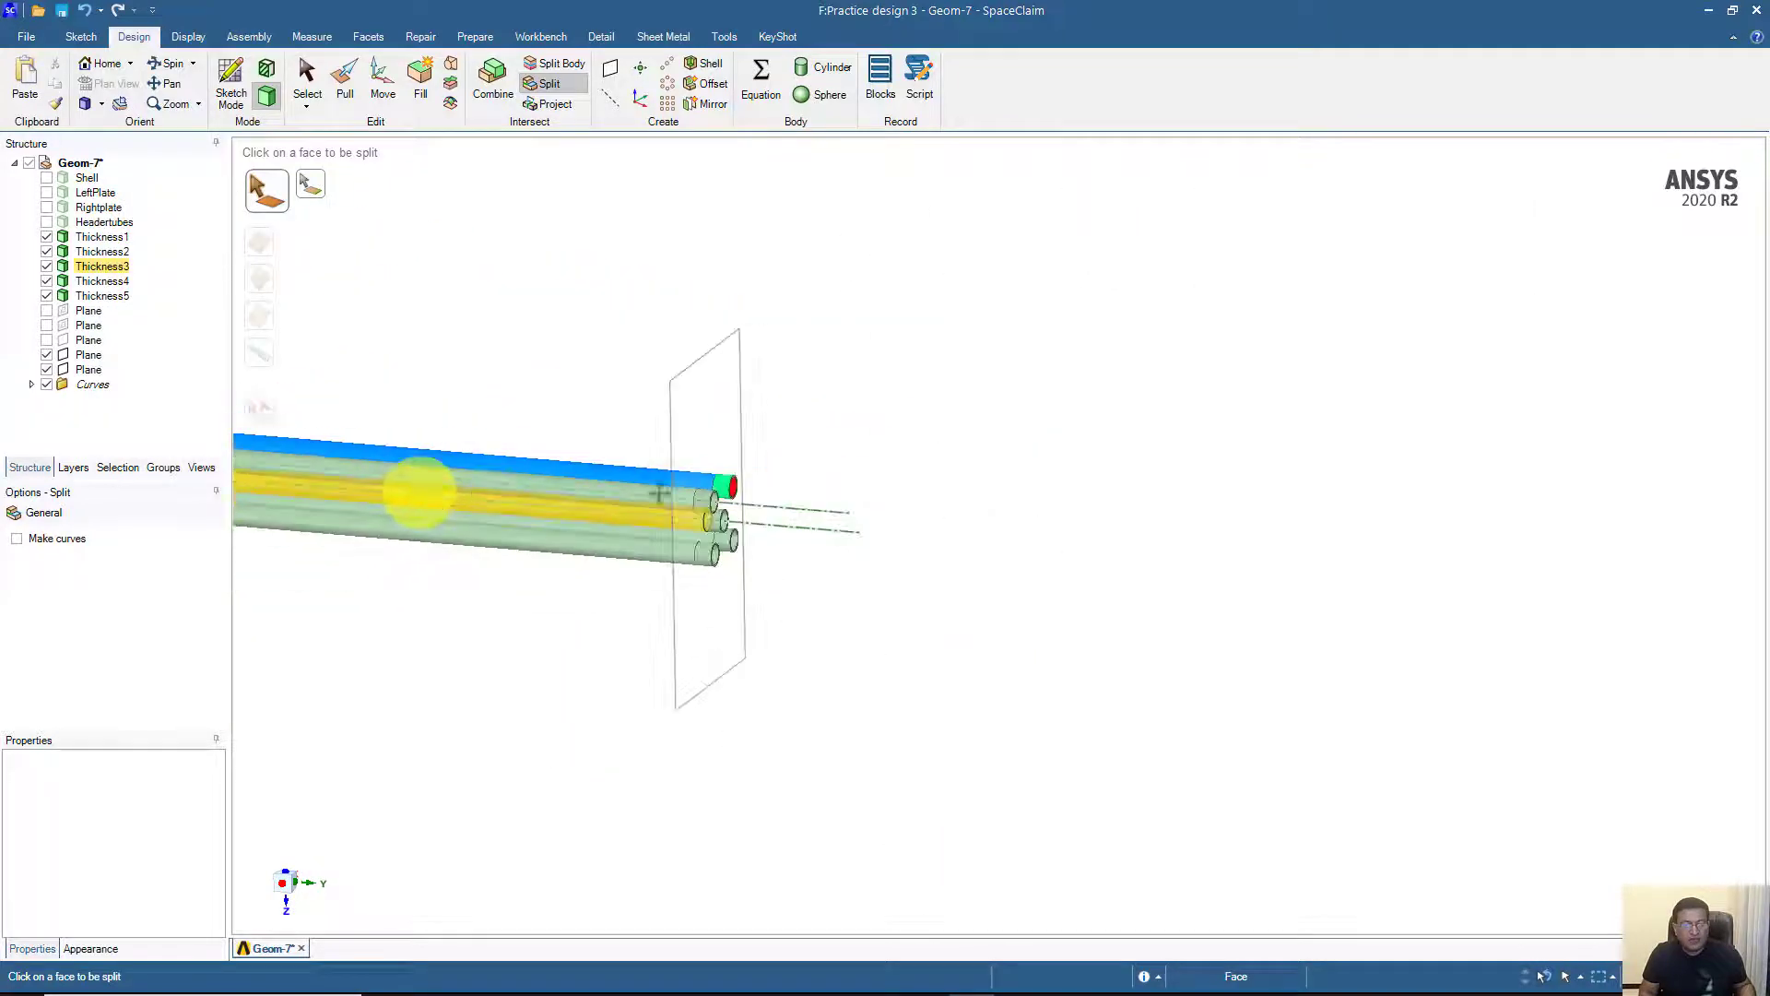
ctrl+middle_drag(422, 490, 1076, 473)
middle_drag(579, 470, 645, 484)
ctrl+middle_drag(452, 493, 963, 597)
scroll(861, 513, up, 4)
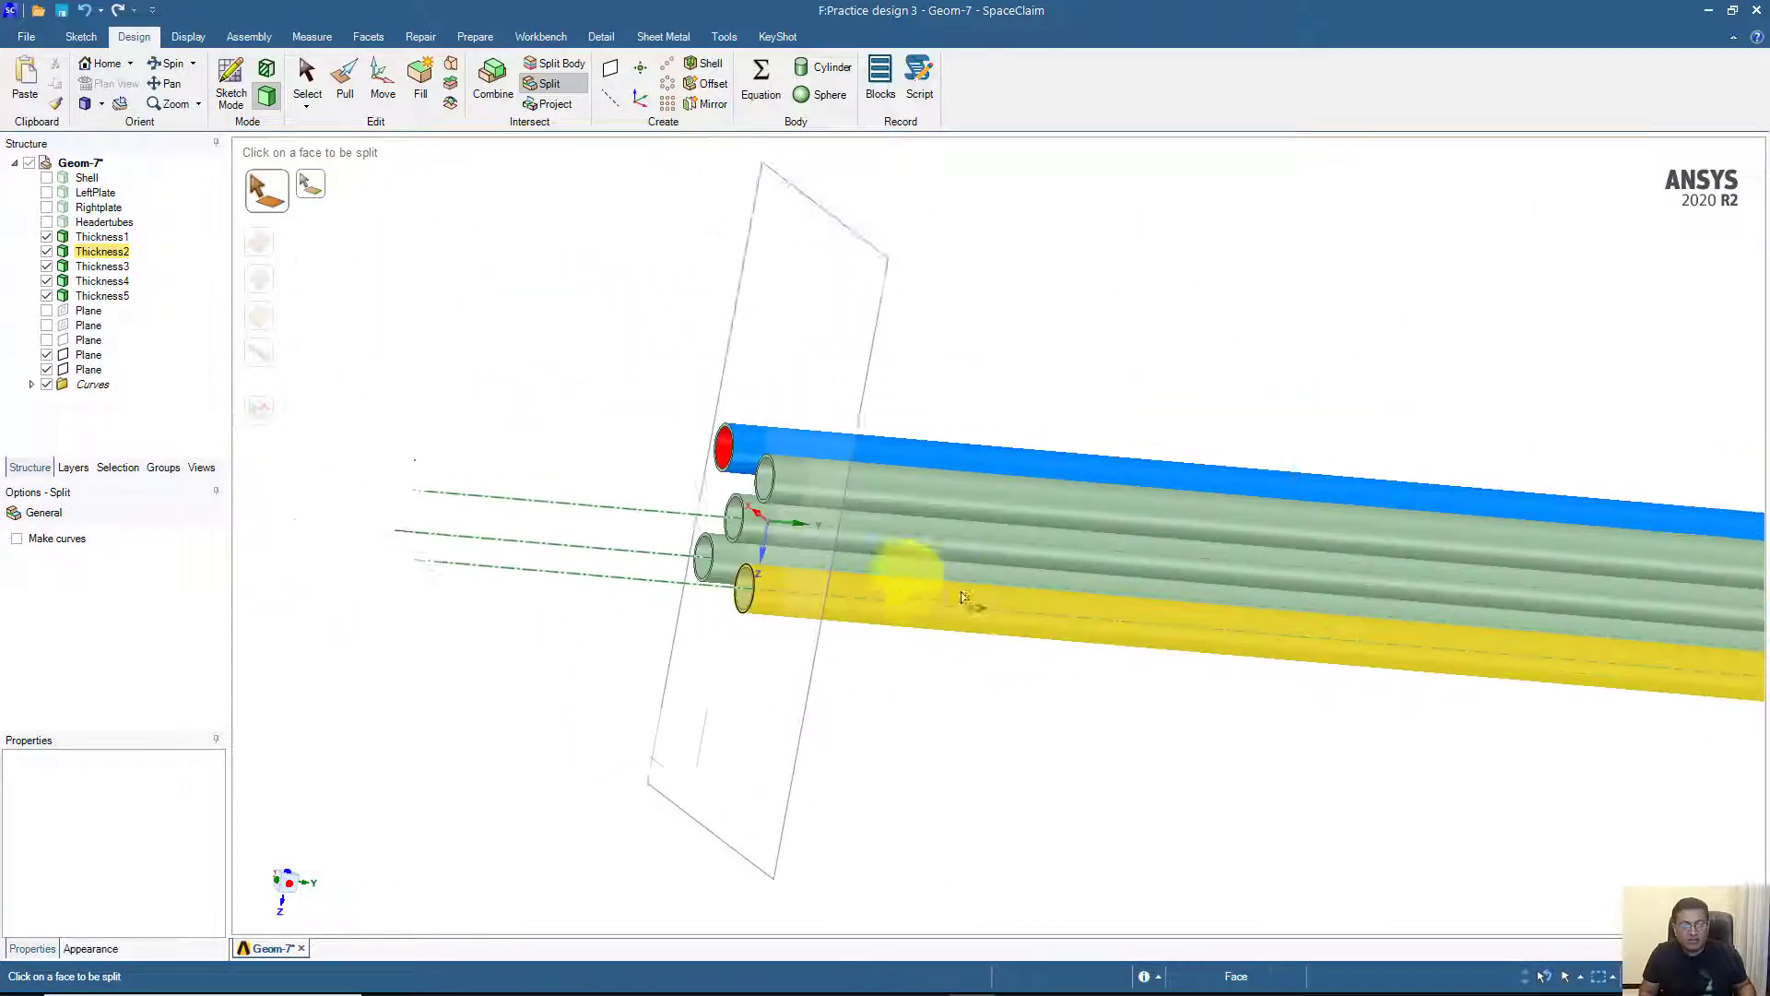
scroll(964, 598, up, 4)
click(566, 272)
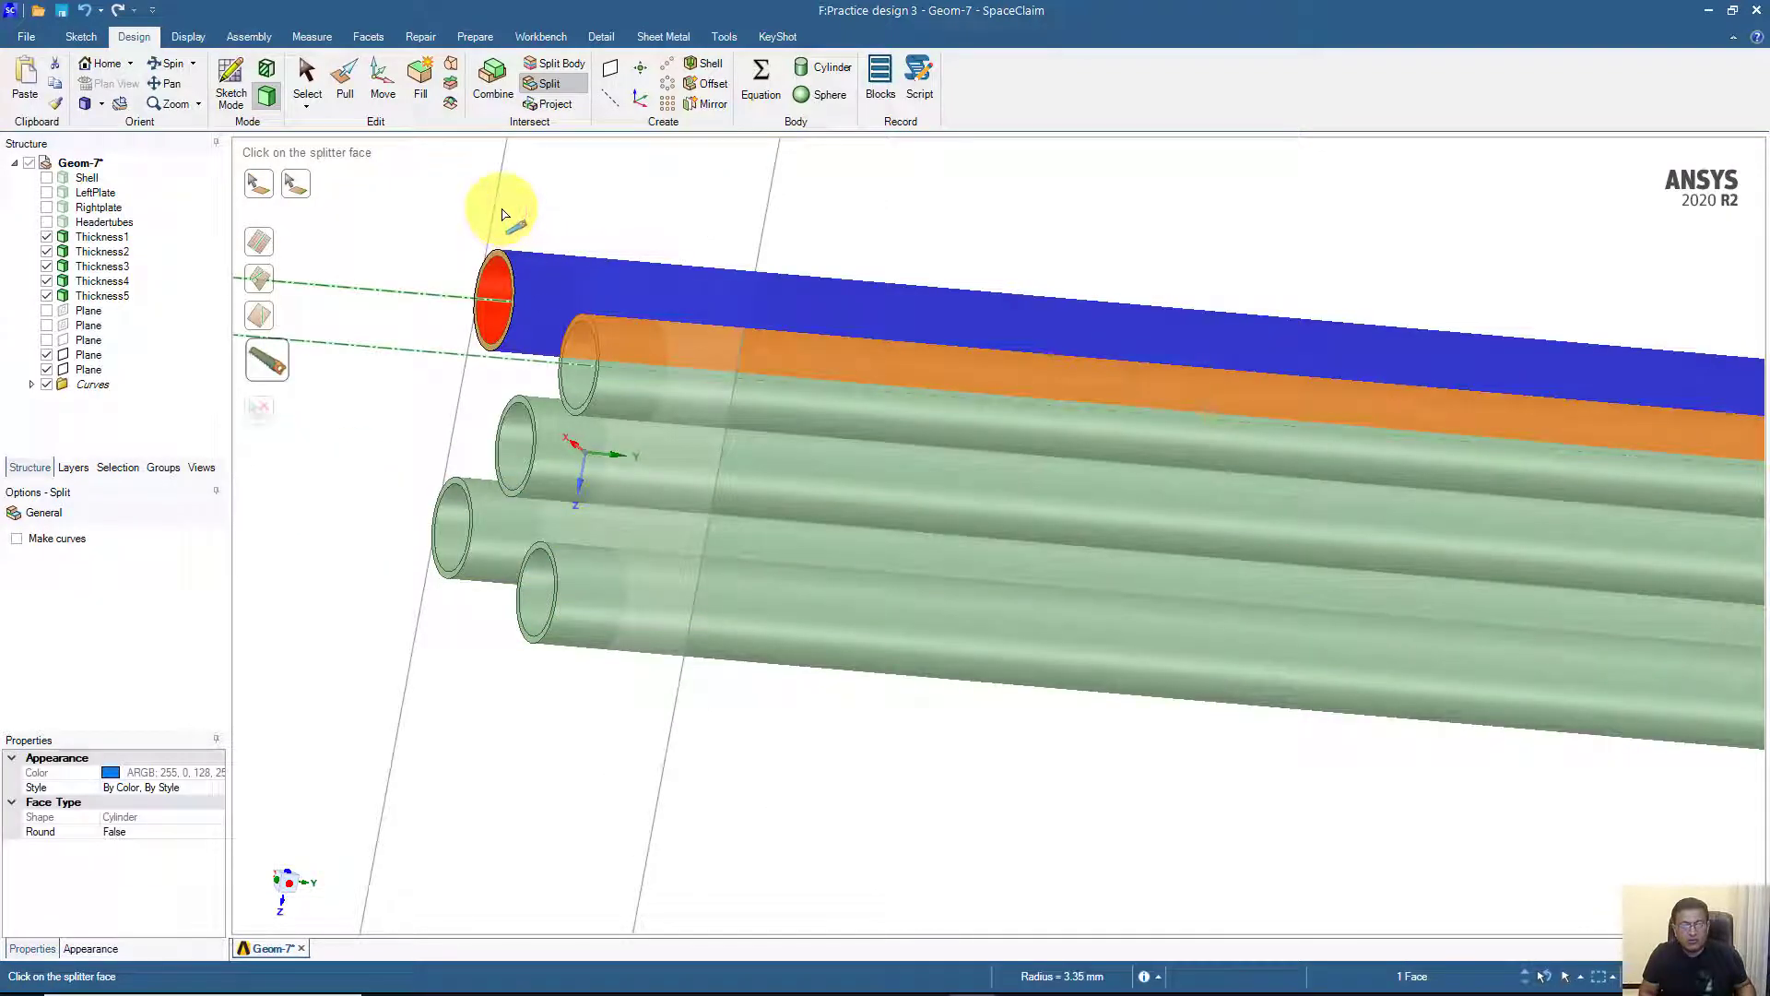
click(505, 197)
- Split the outer faces of the Thickness4, Thickness3, Thickness1 and Thickness2 tubes with the plane at this opposite end
click(633, 336)
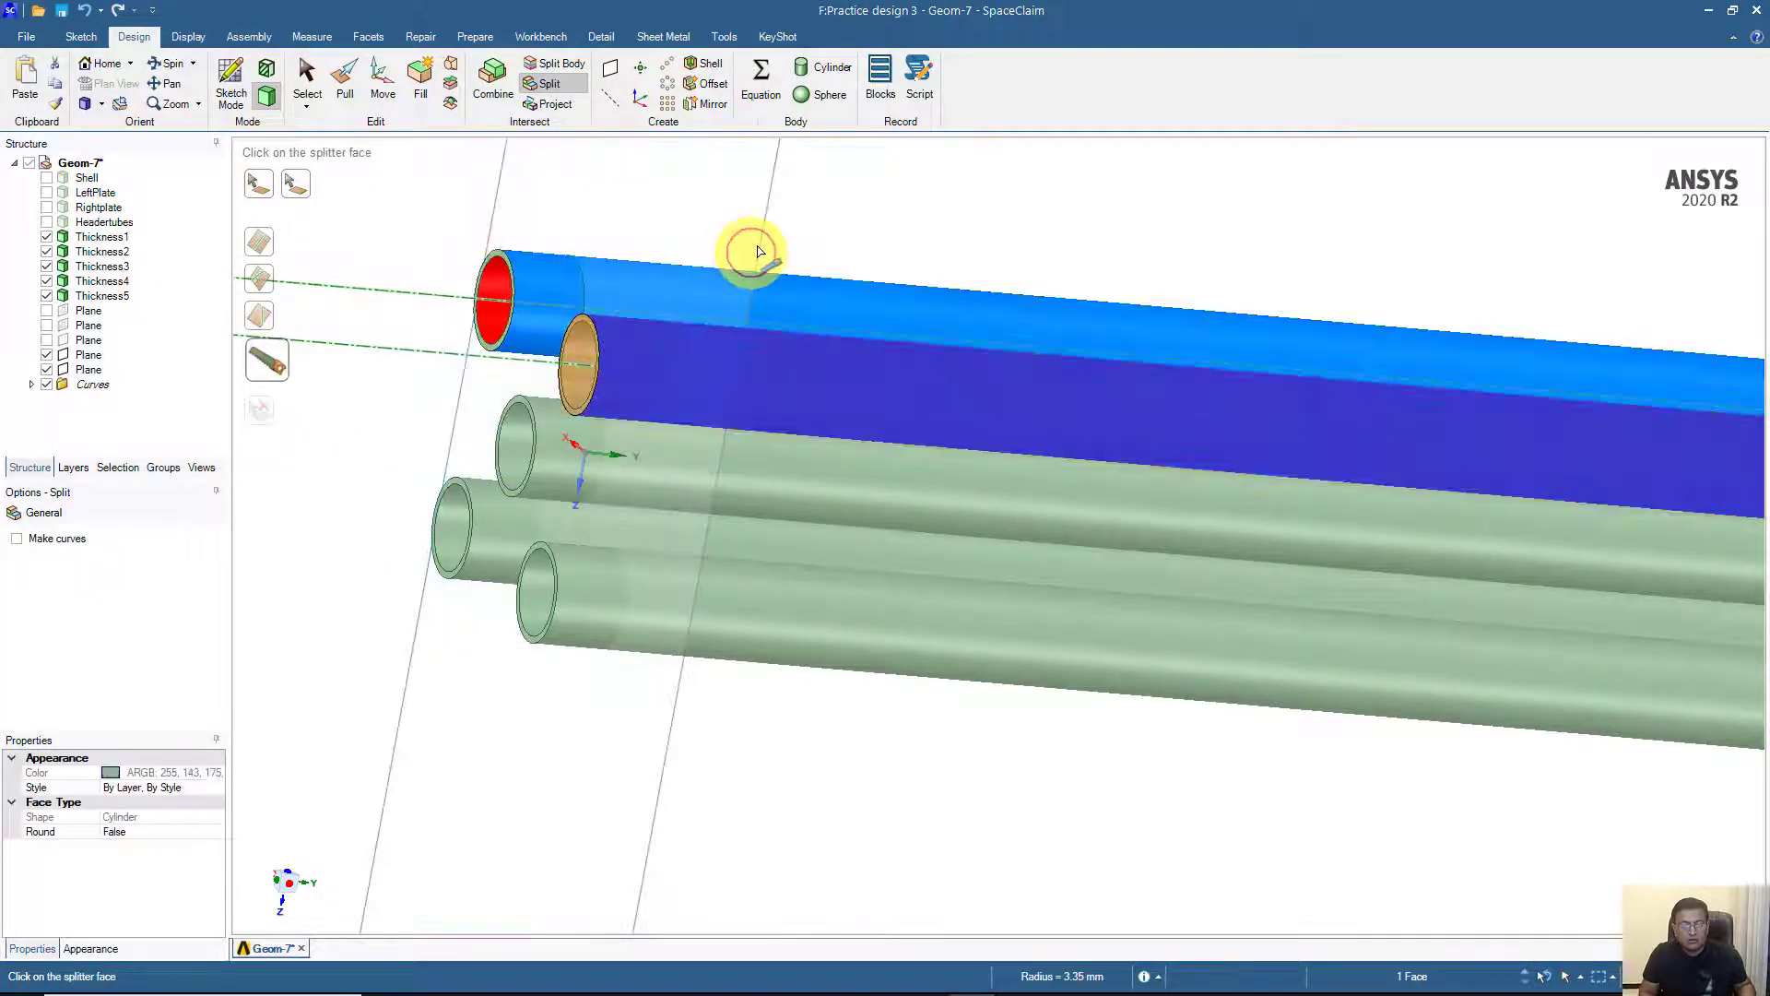
click(754, 247)
click(585, 455)
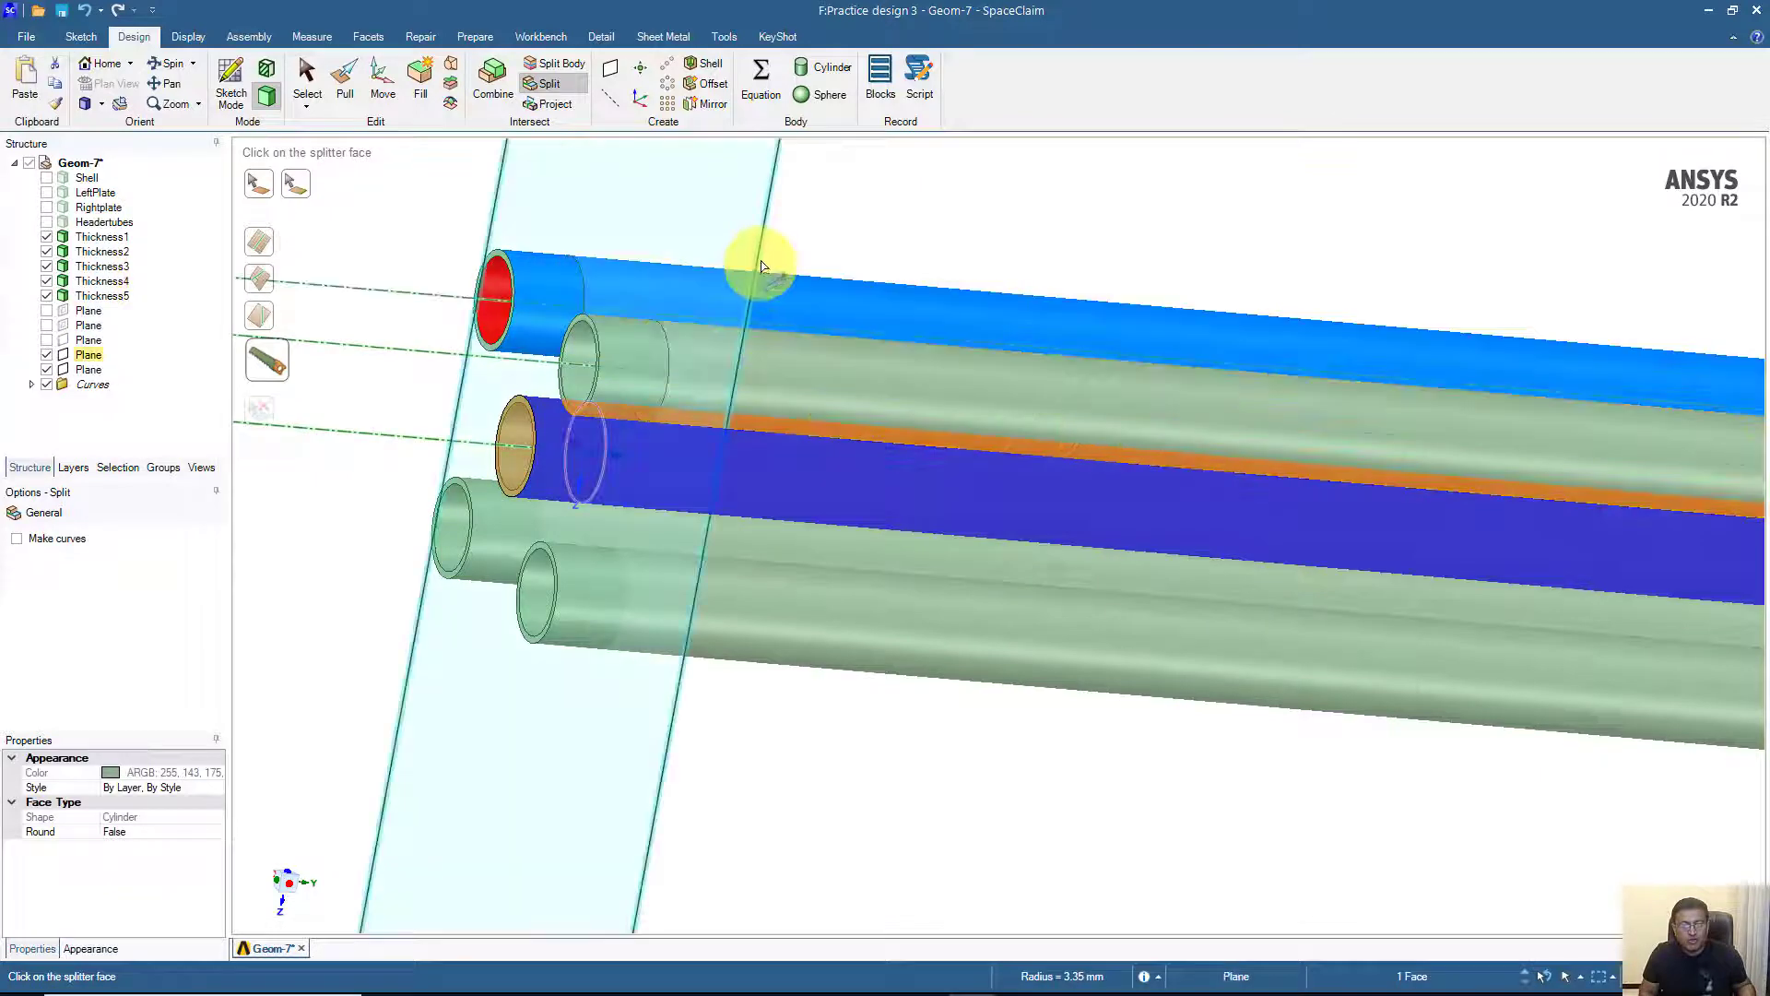
click(565, 525)
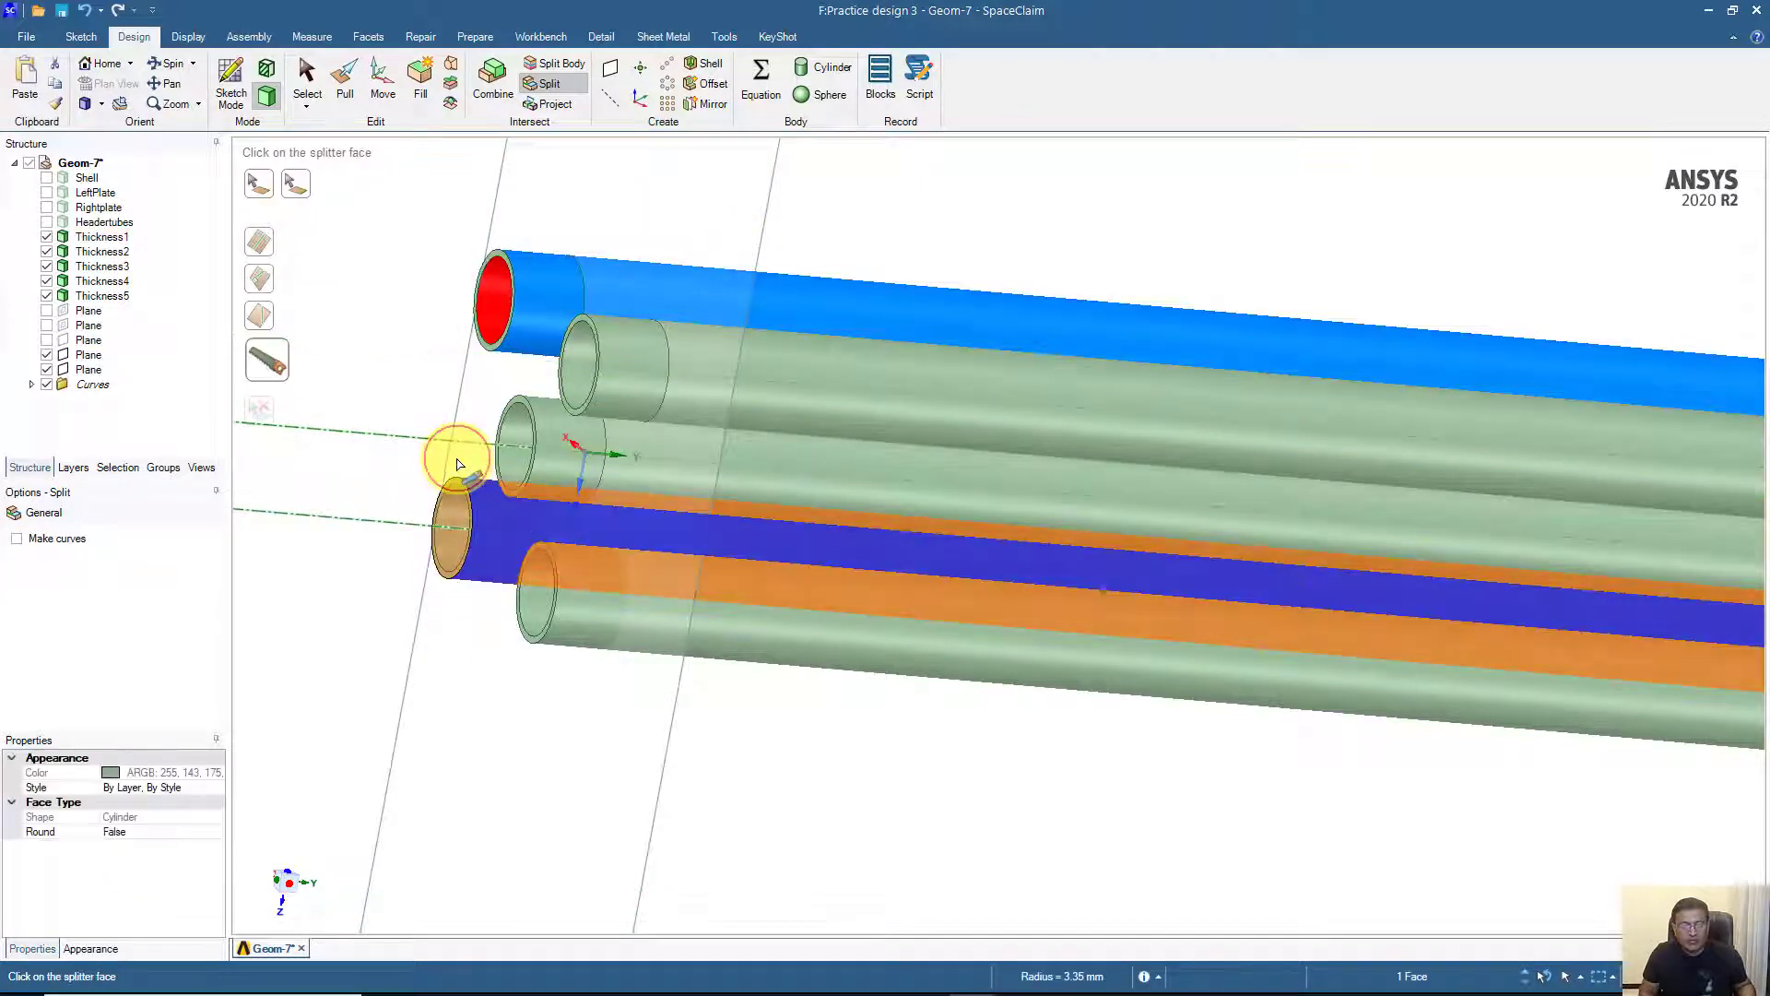
click(451, 461)
click(595, 571)
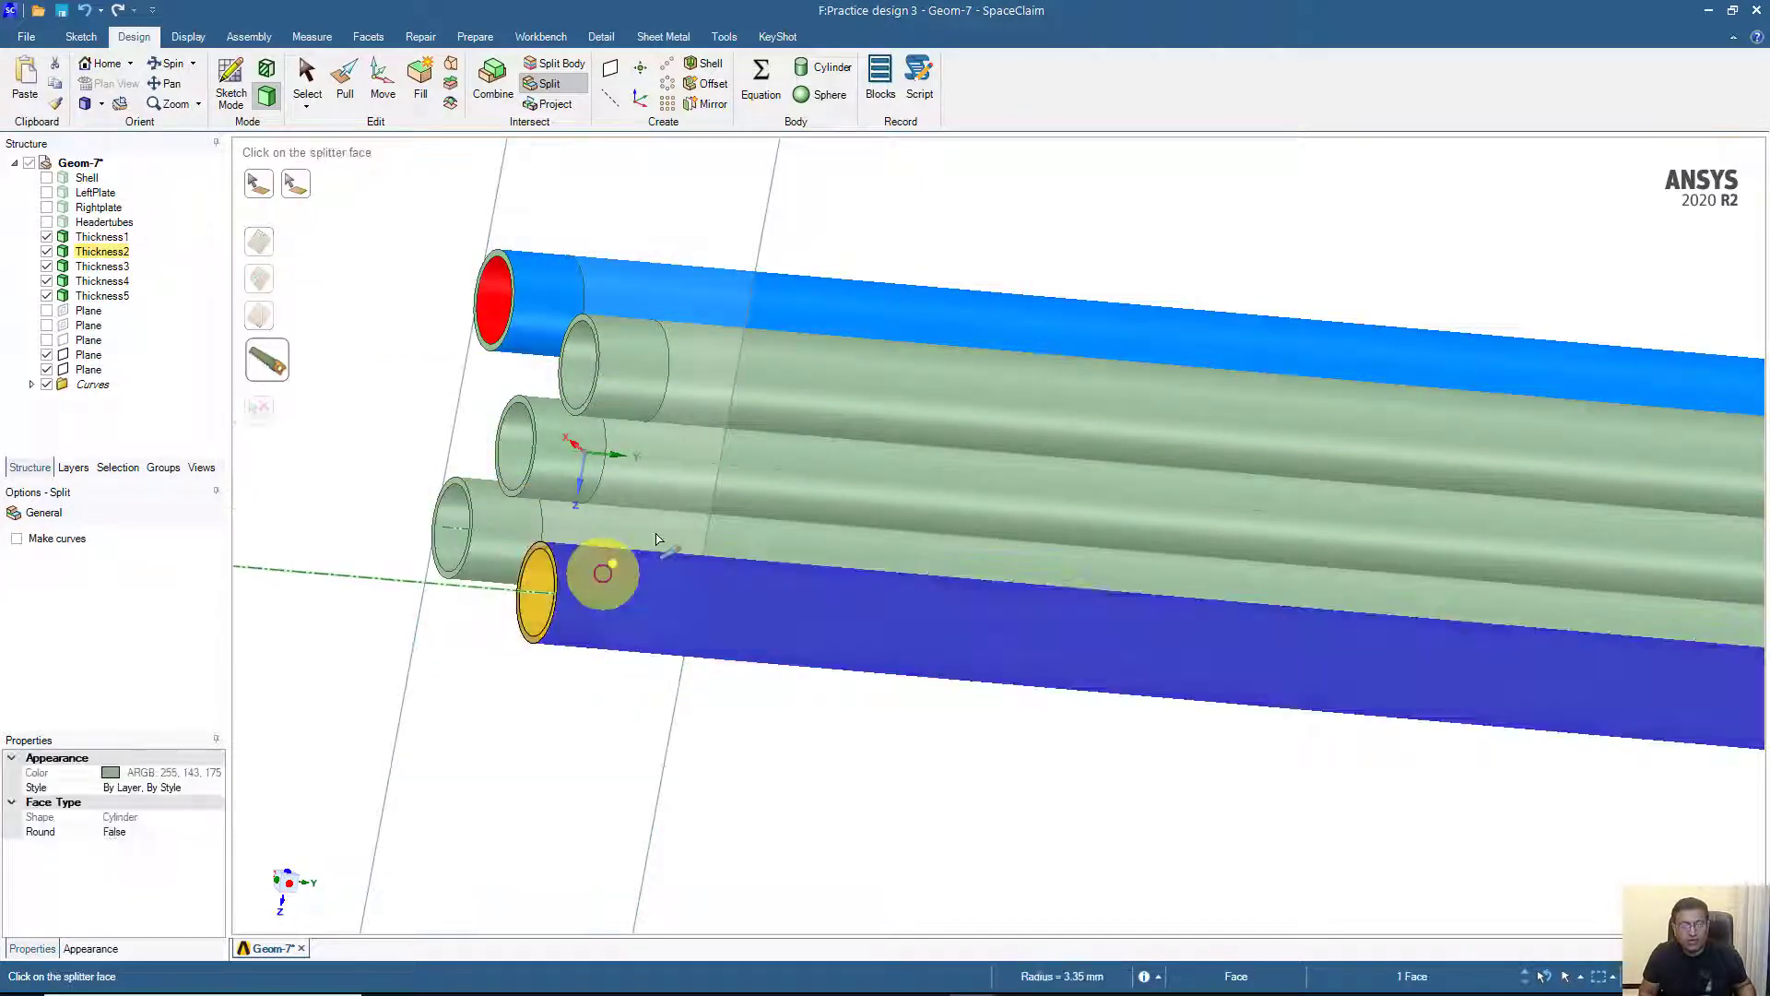
click(712, 489)
- Split the inner cylindrical faces of the Thickness5 and Thickness4 tubes with the plane at this end of the bundle
click(496, 243)
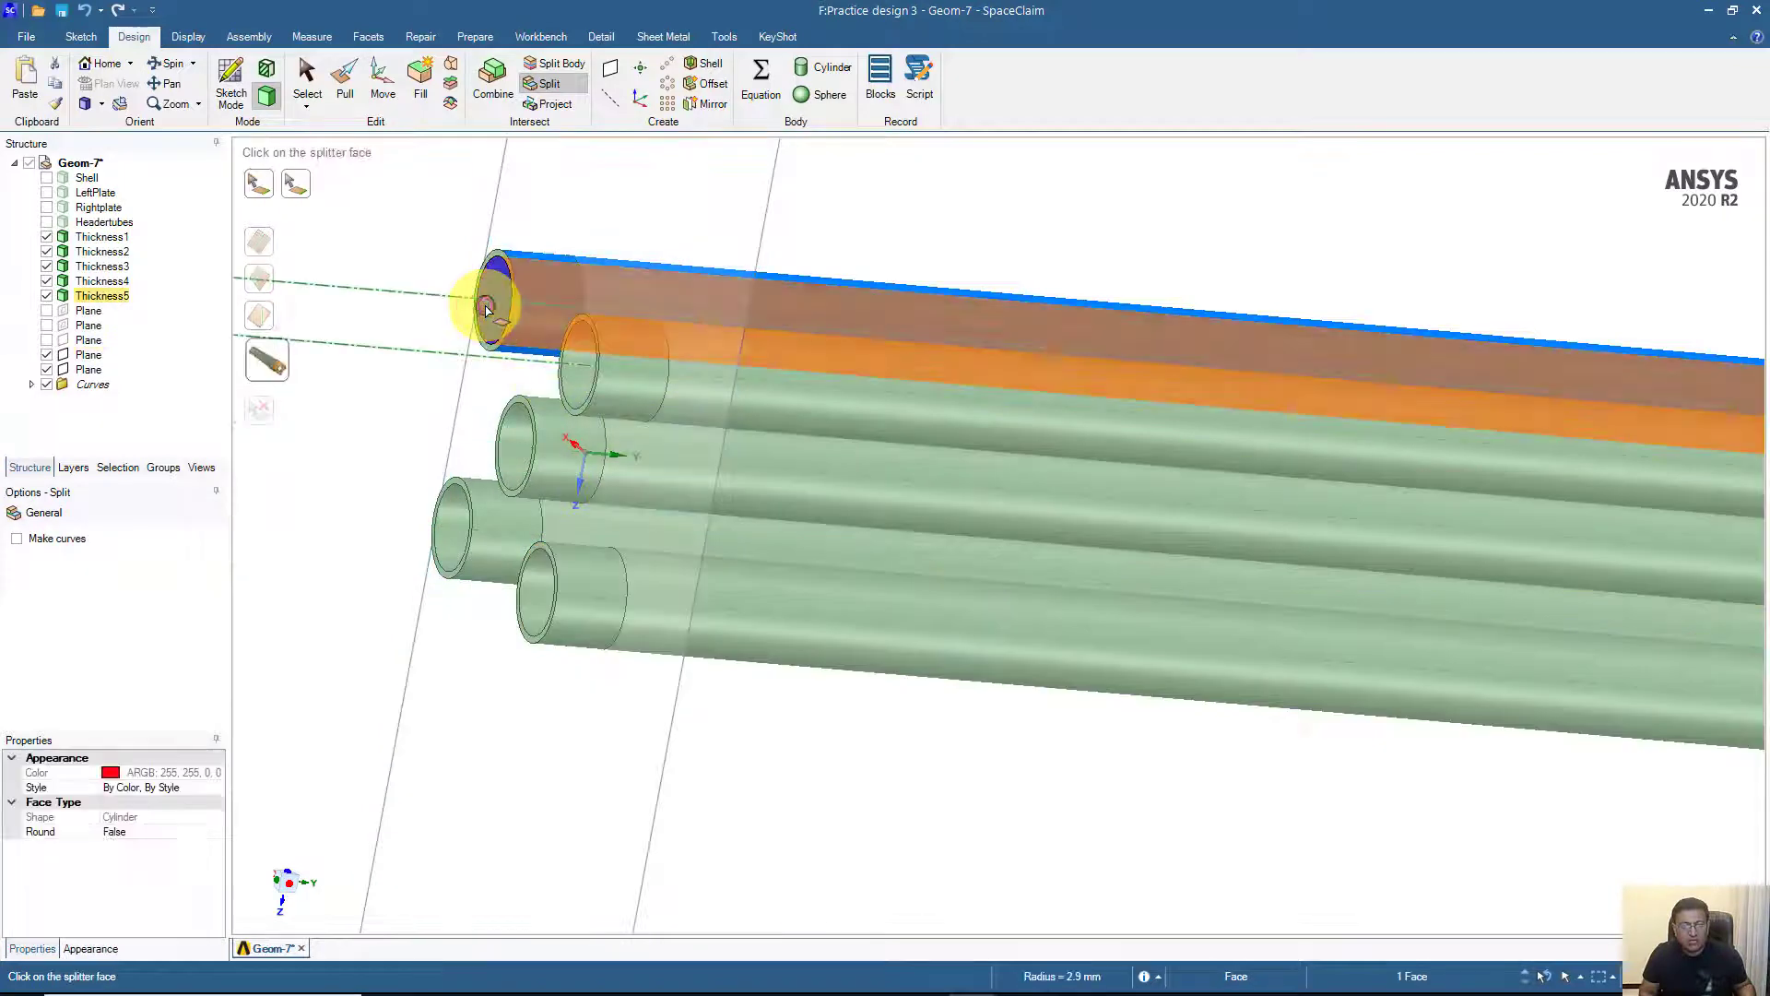
click(490, 233)
middle_drag(508, 279, 560, 334)
click(632, 396)
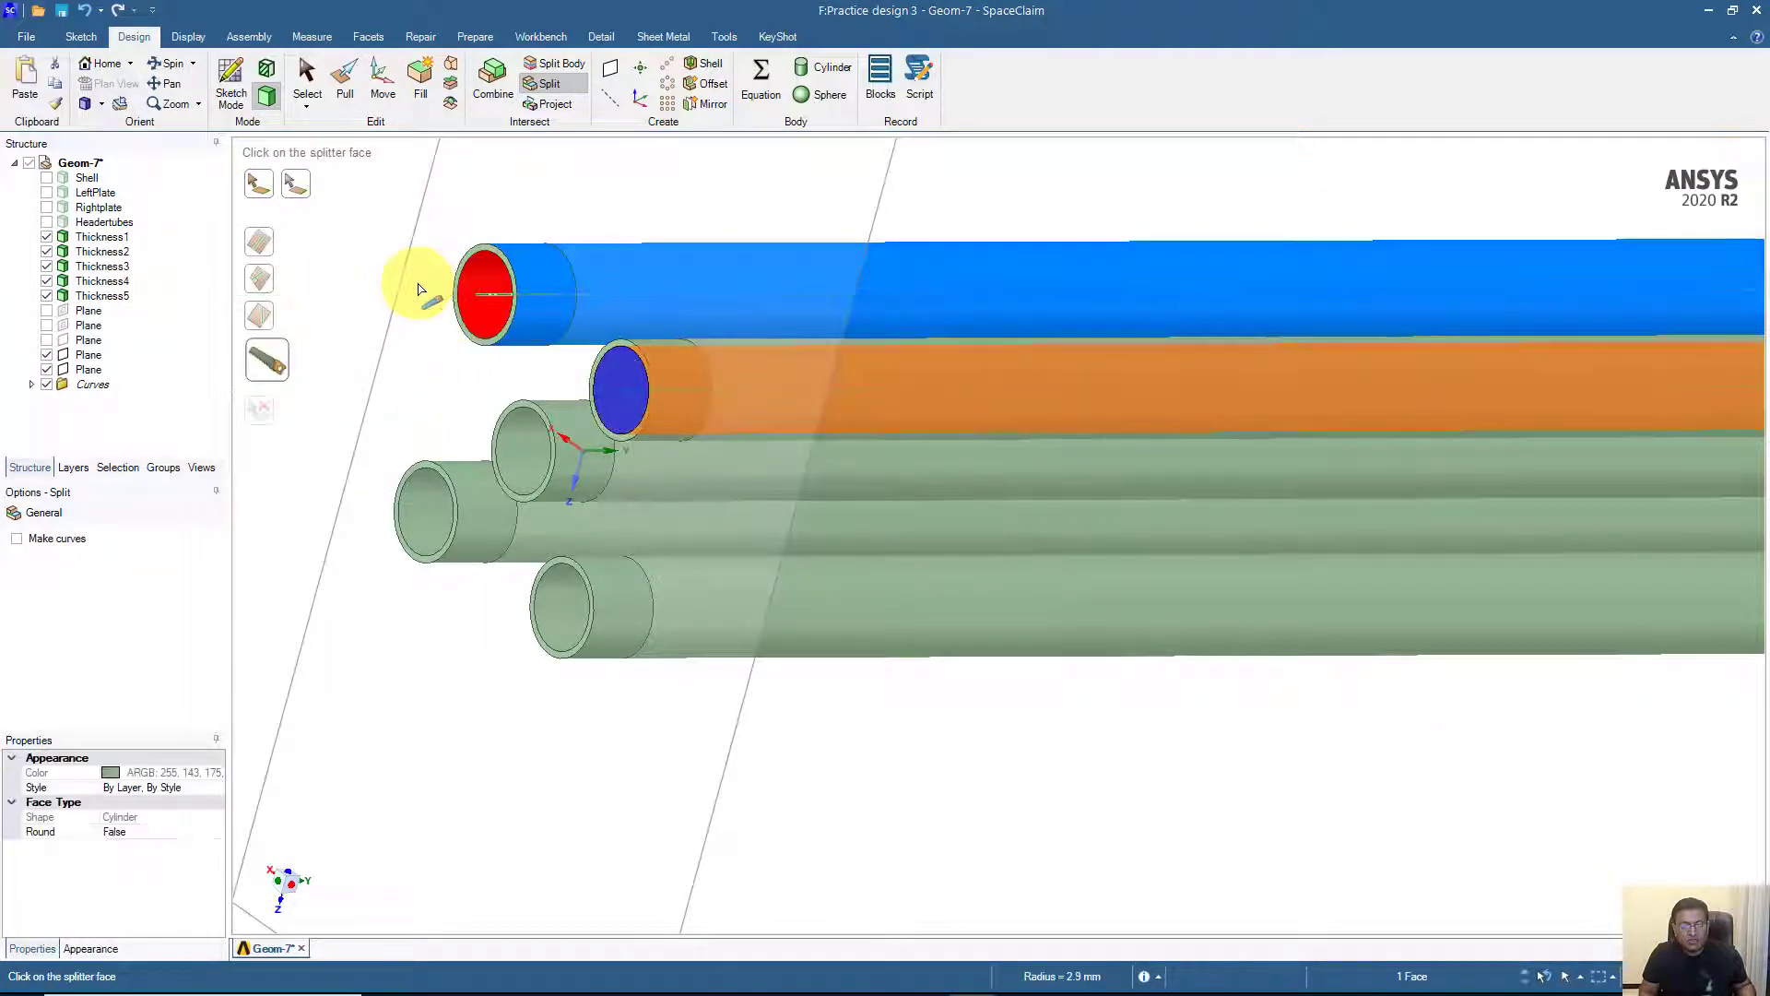
click(406, 286)
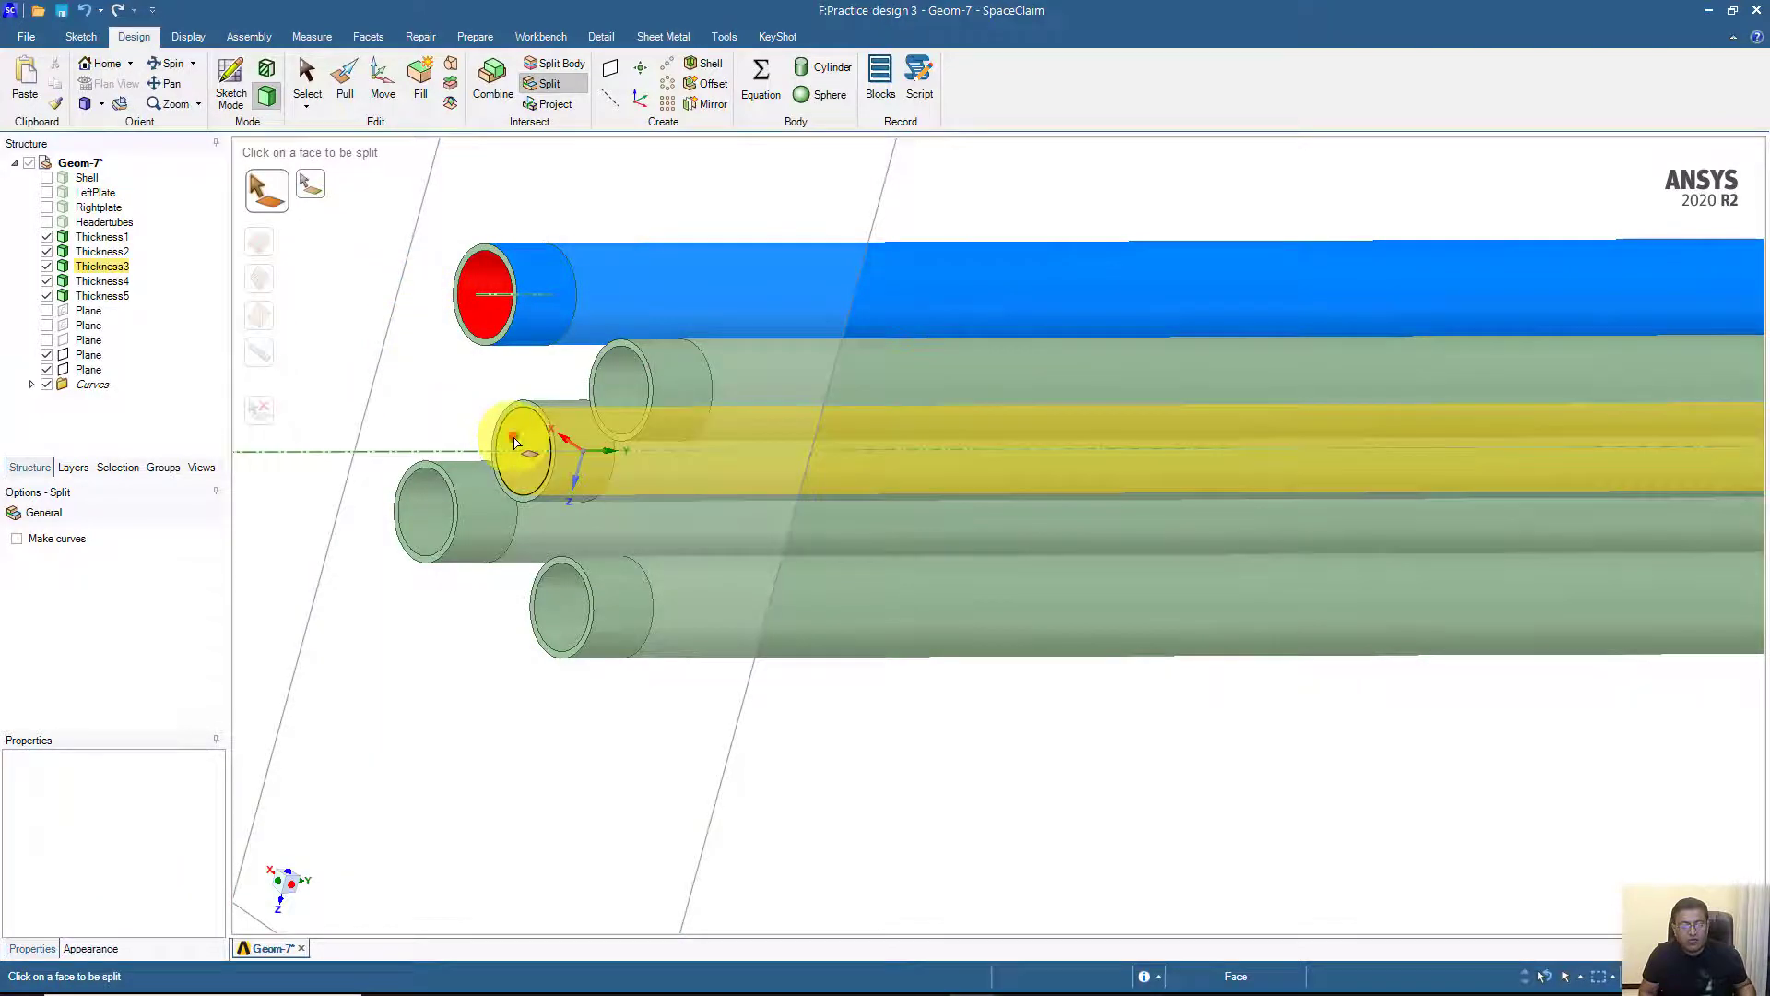
- Split the inner cylindrical faces of the Thickness3, Thickness1 and Thickness2 tubes with the plane at this end
click(519, 446)
click(378, 379)
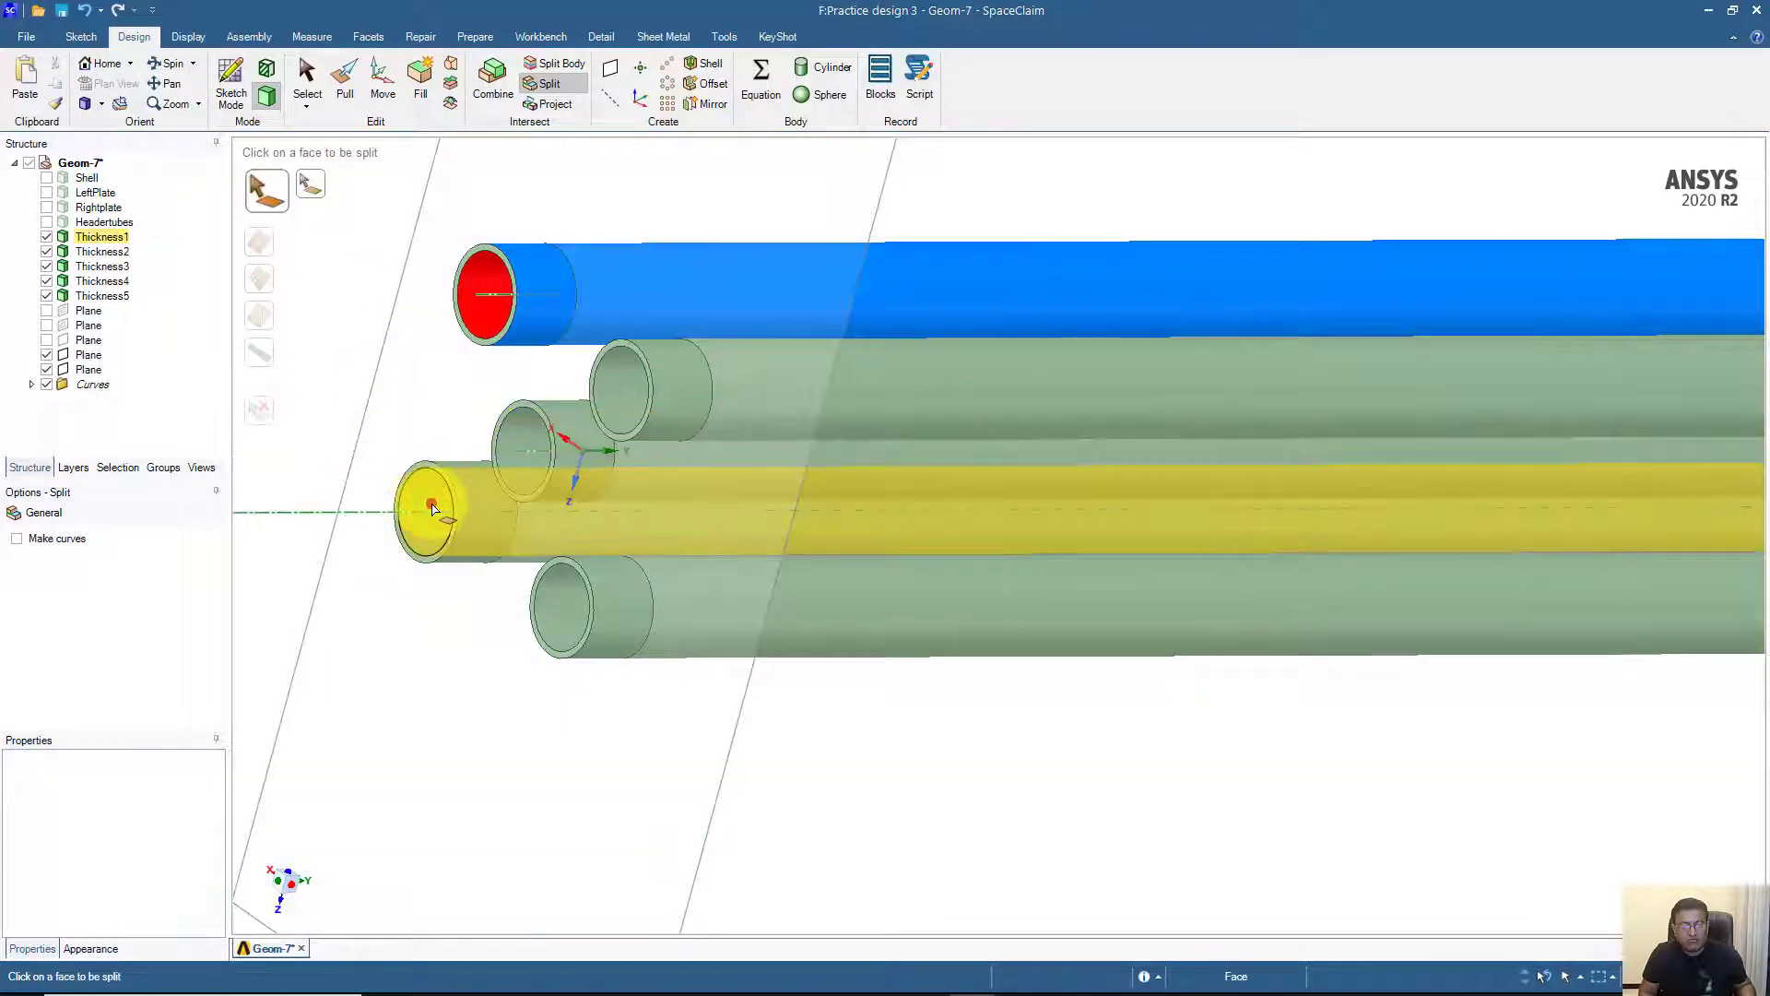
click(426, 507)
click(355, 456)
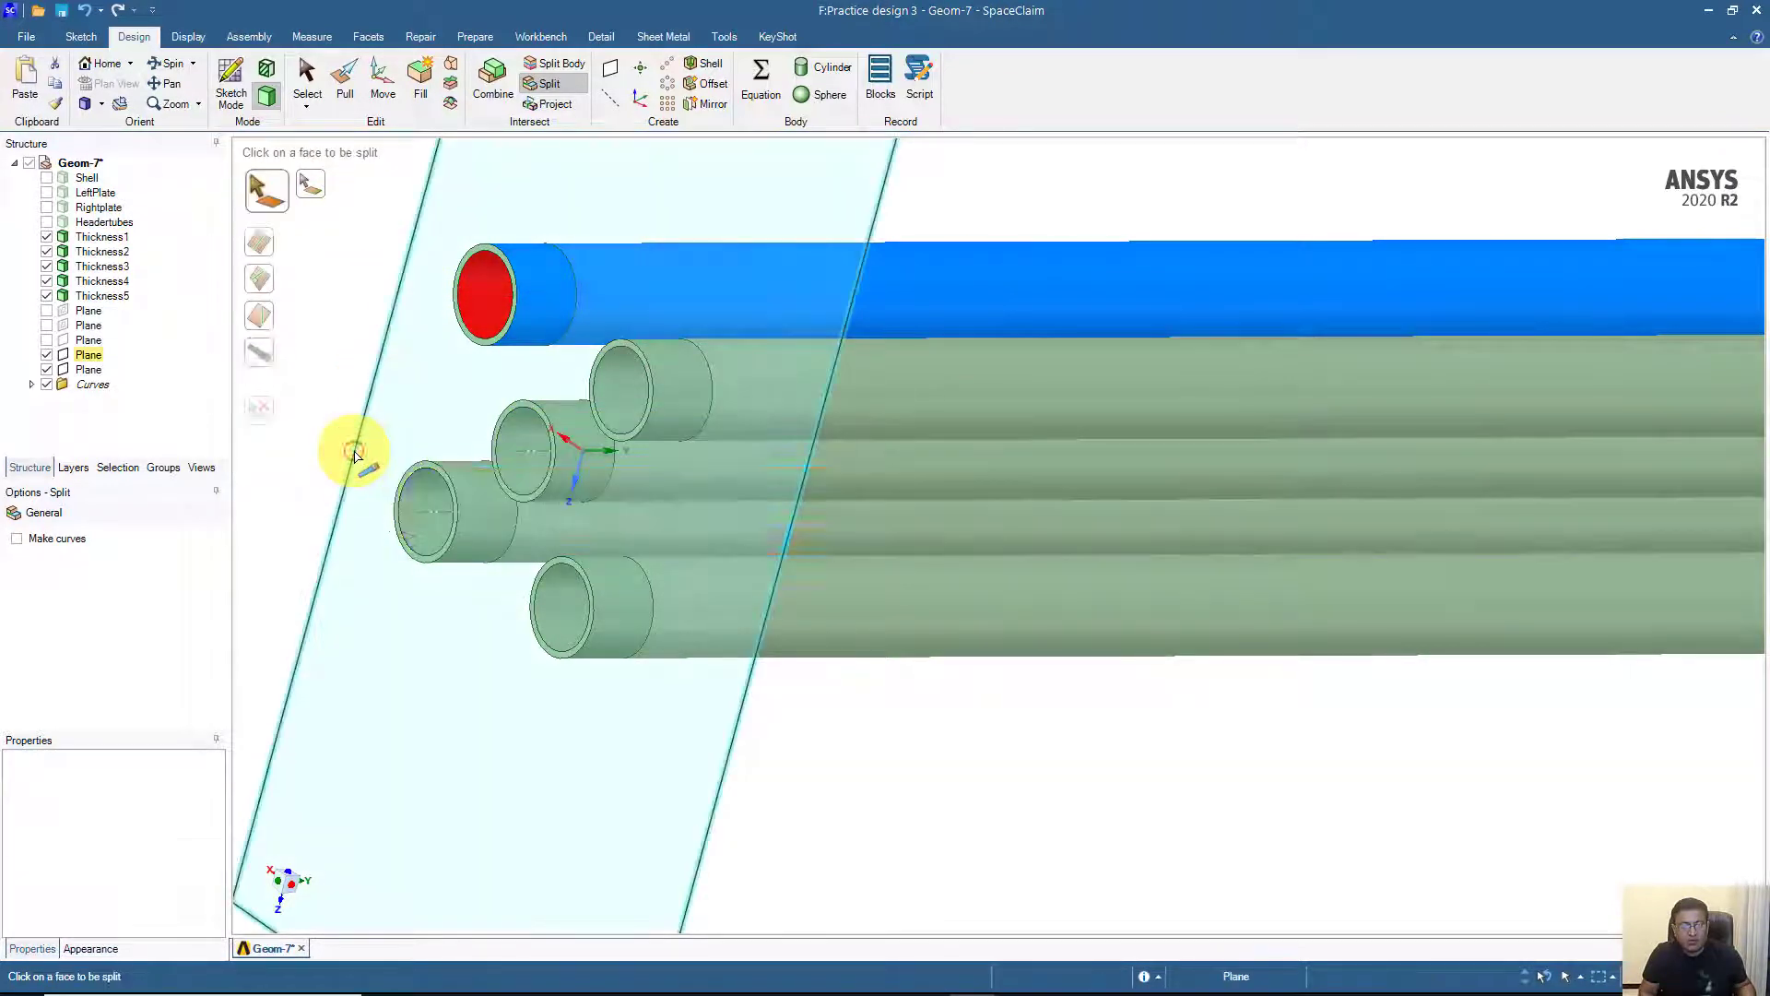
click(555, 602)
click(323, 525)
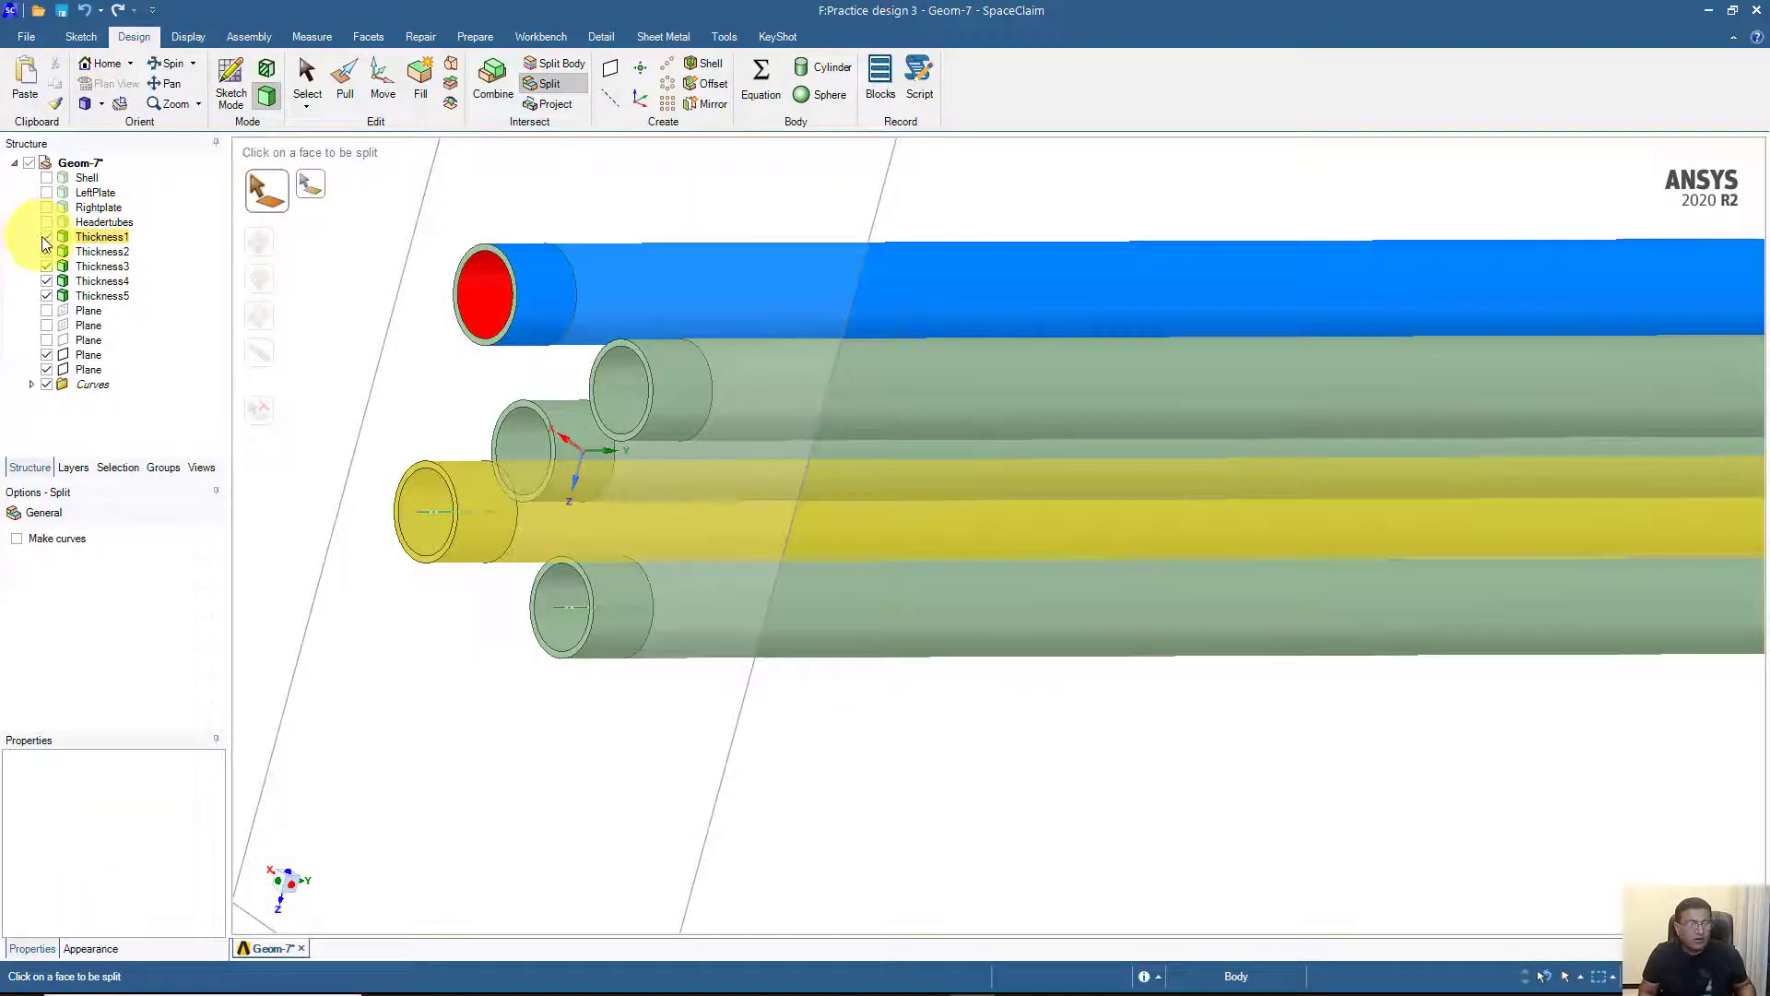
- Hide the five tube bodies Thickness1 to Thickness5 and show the Headertubes body
click(46, 237)
click(46, 252)
click(46, 267)
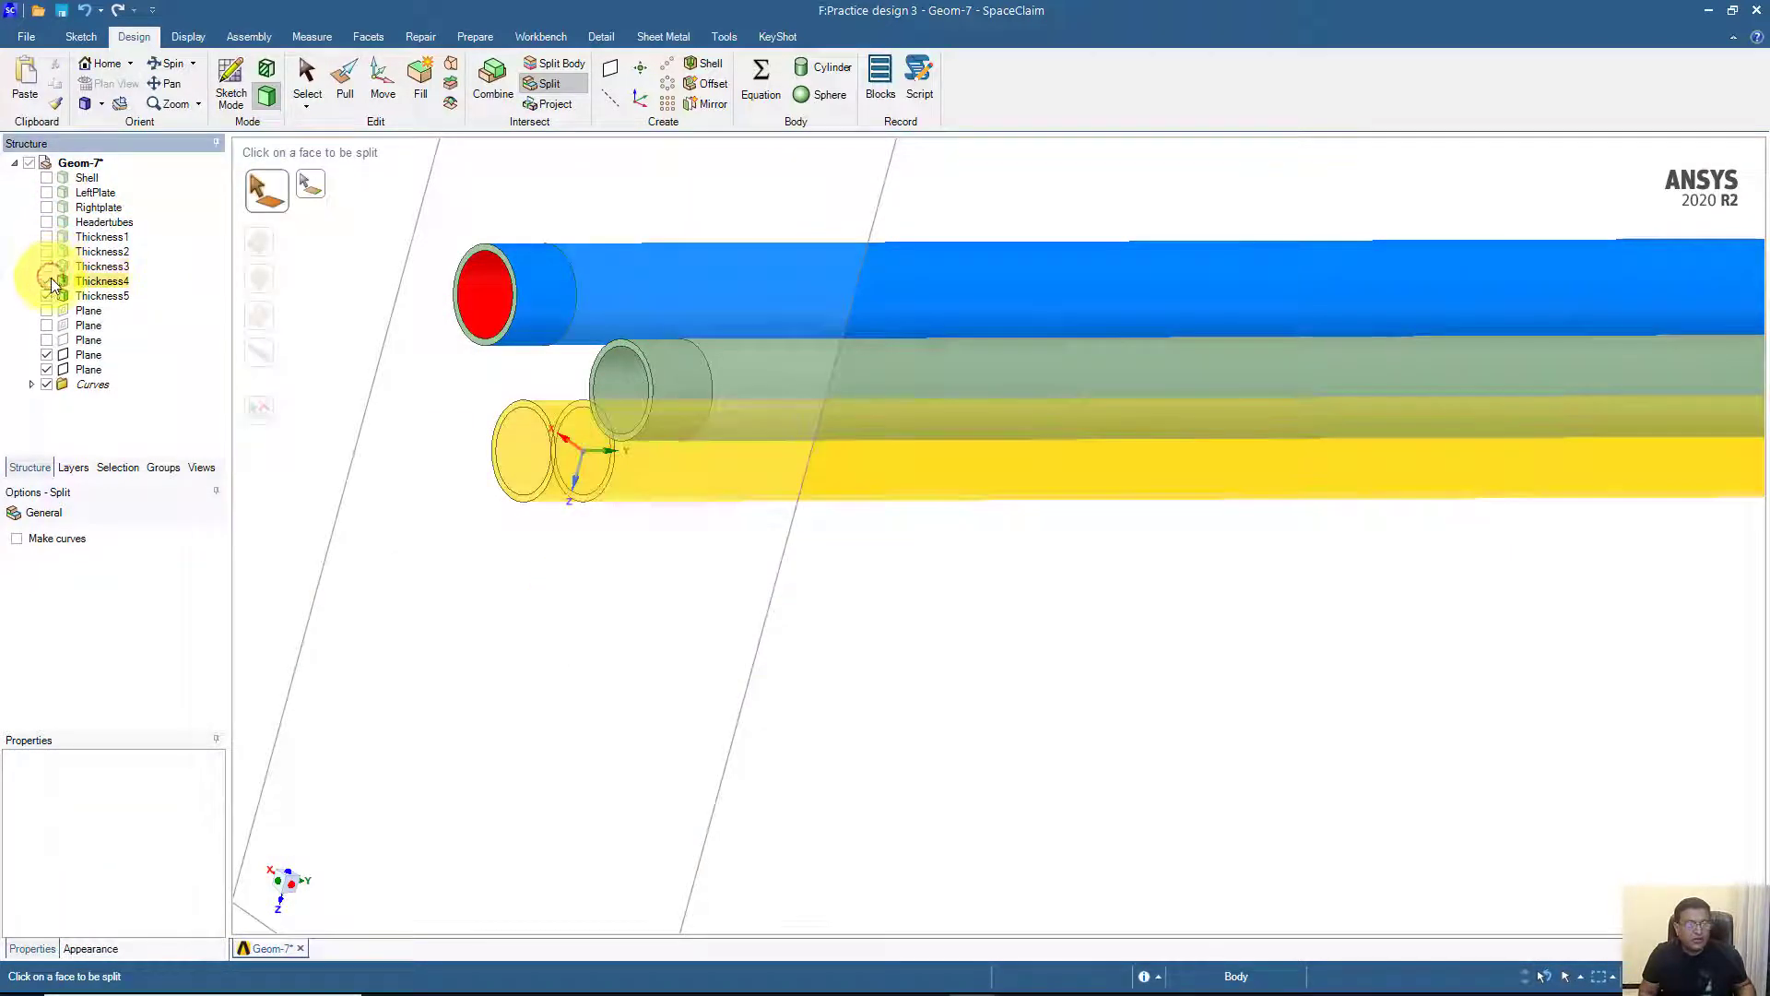
click(46, 281)
click(46, 296)
click(46, 222)
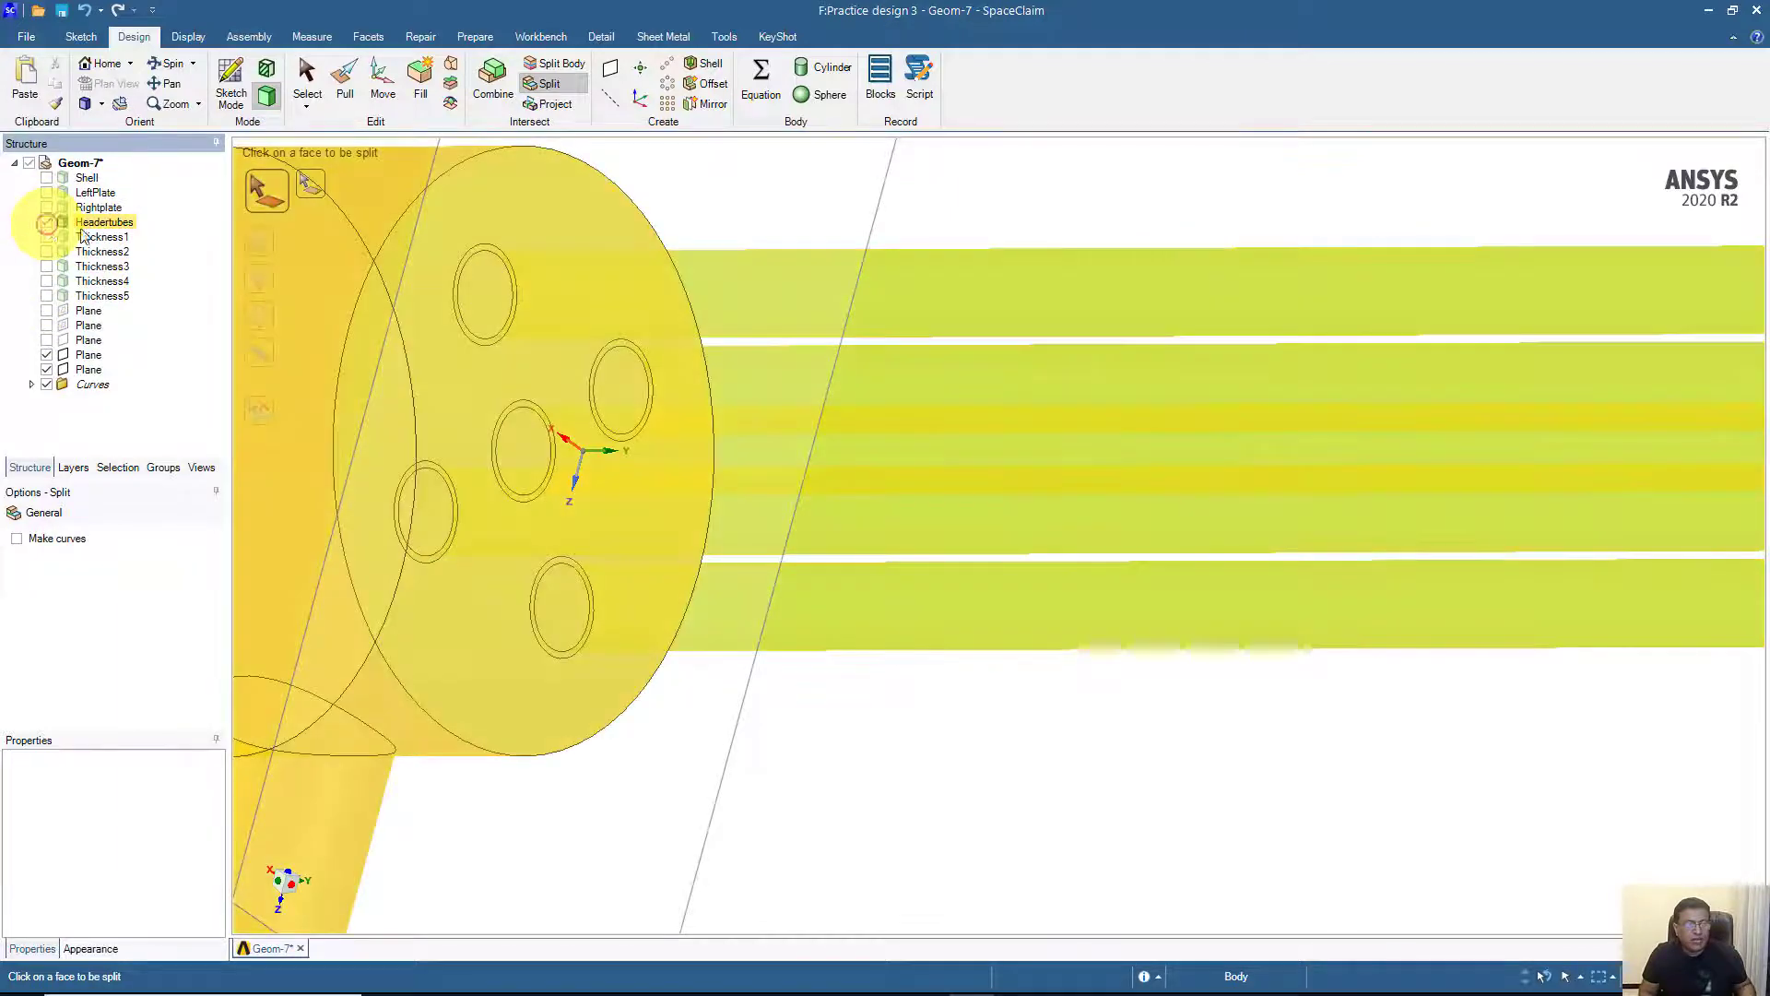
- Split the tube faces of the Headertubes body with the plane at the origin end of the bundle
scroll(358, 334, down, 8)
middle_drag(393, 339, 332, 341)
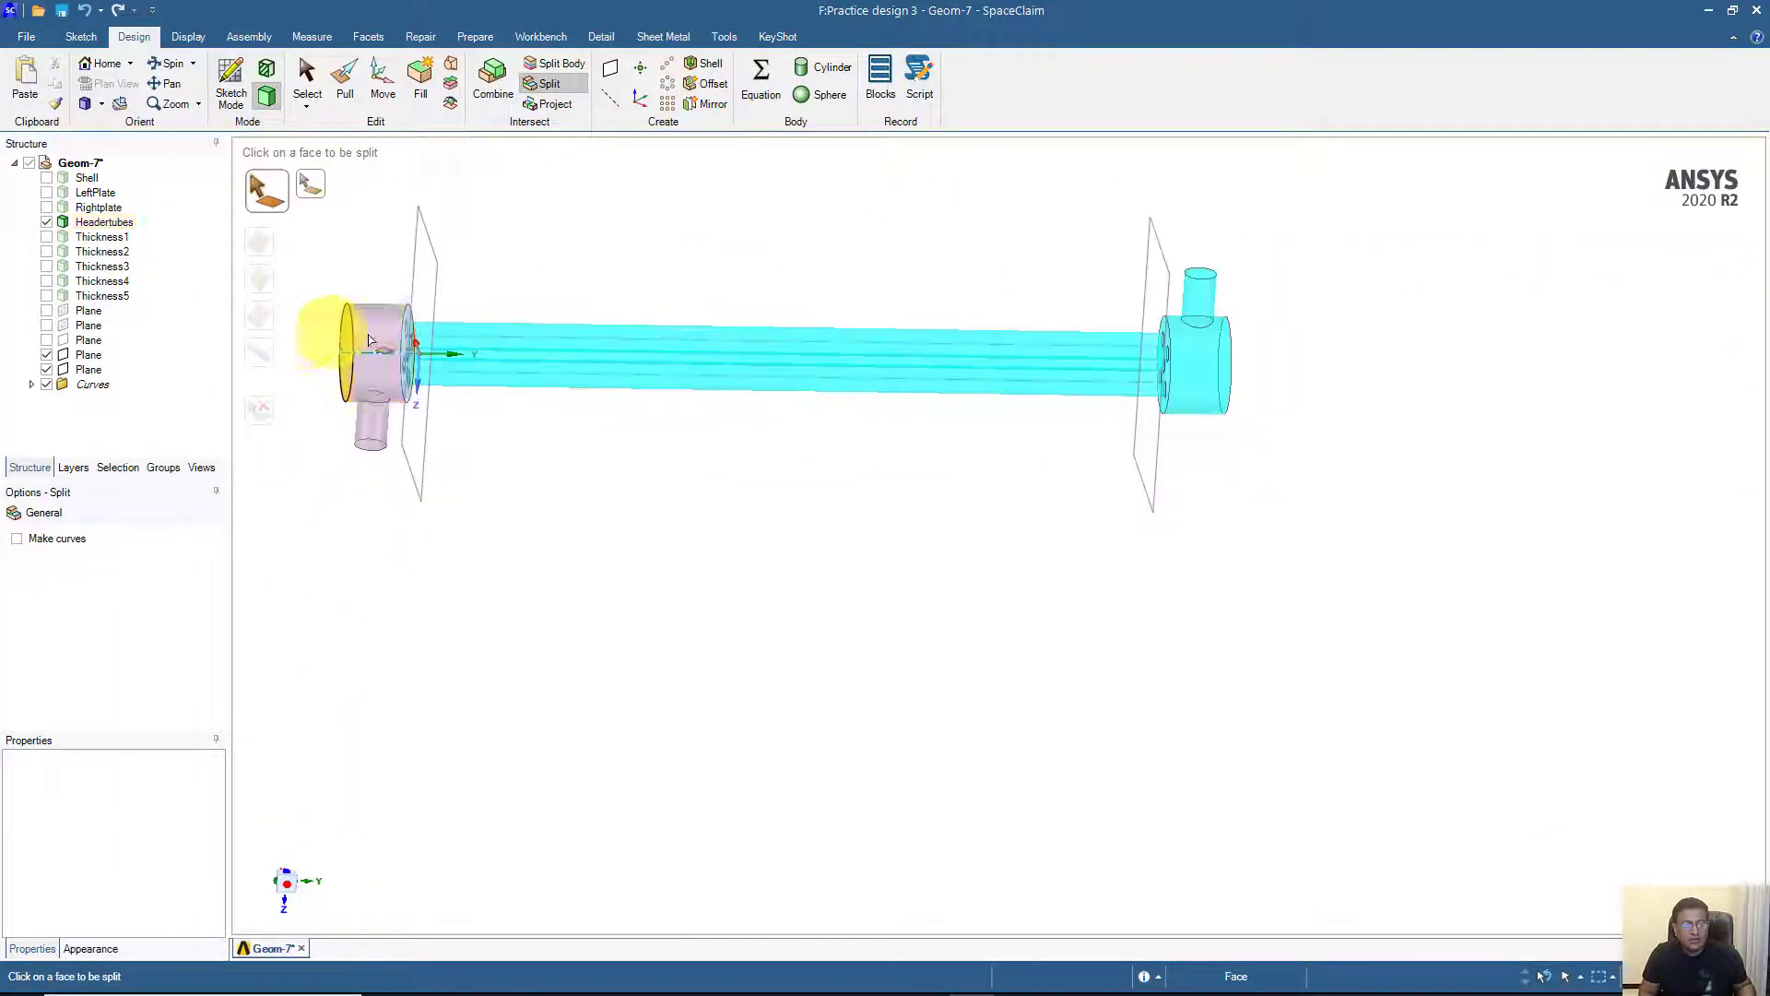
scroll(328, 334, up, 4)
middle_drag(483, 400, 356, 387)
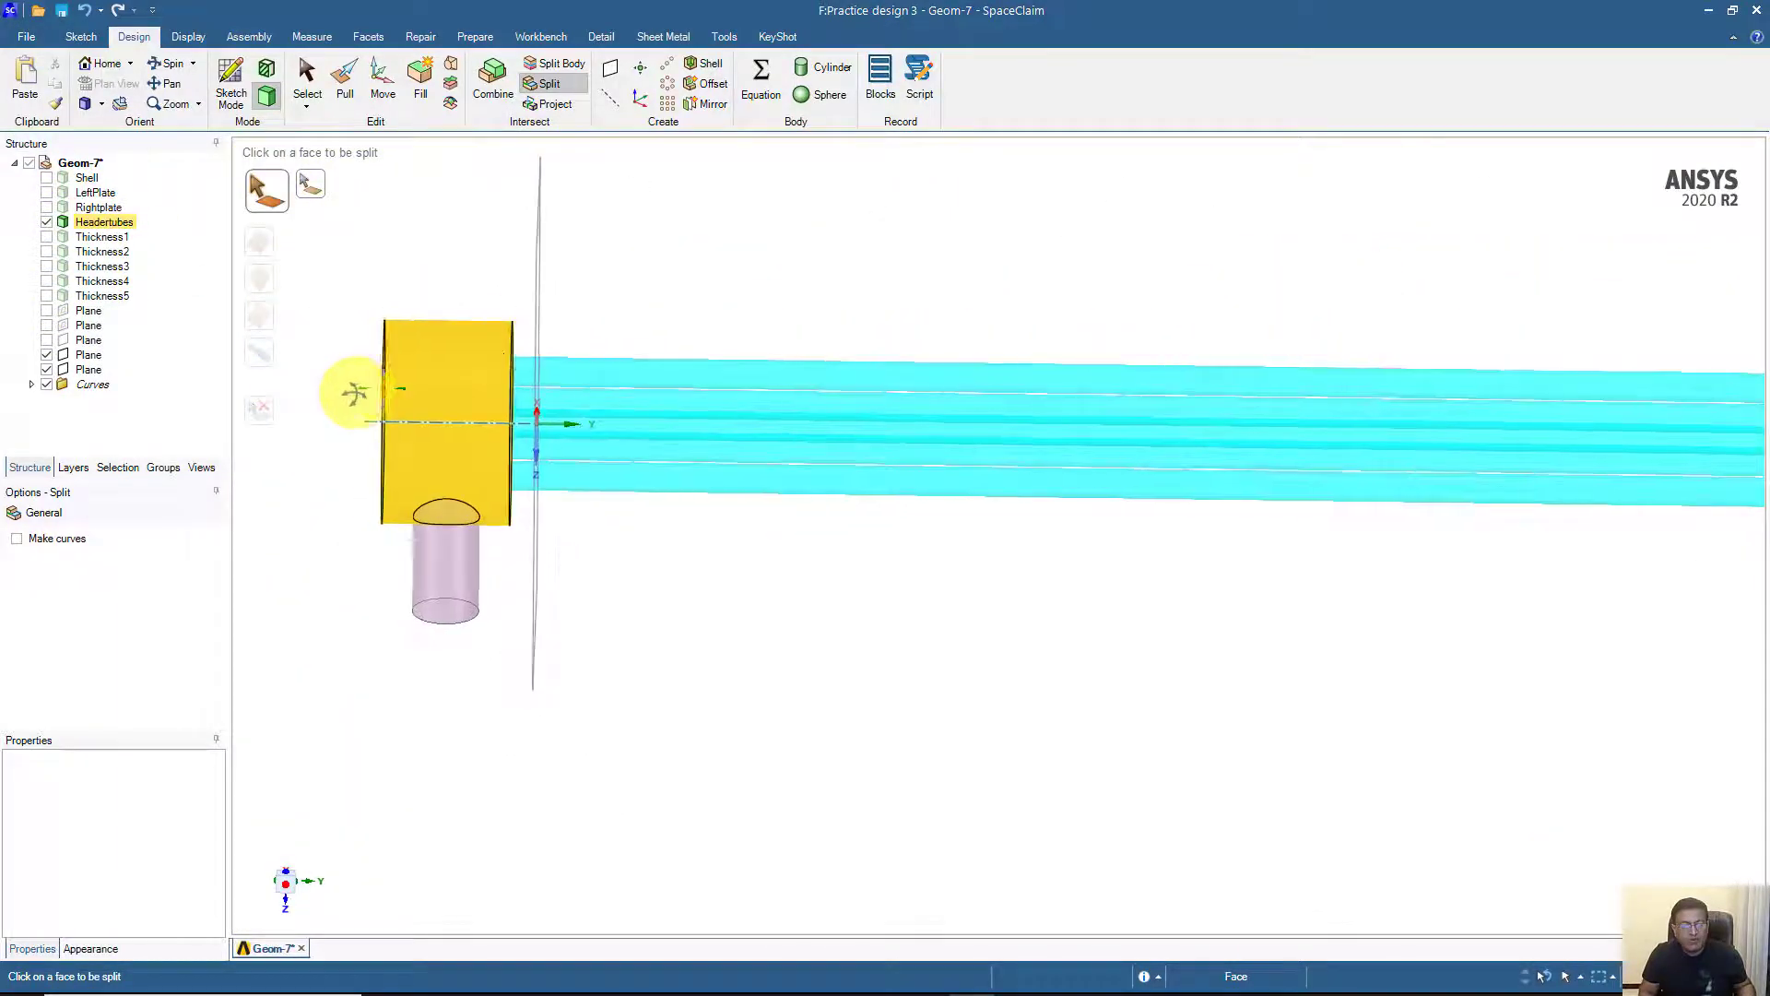
click(577, 366)
click(572, 403)
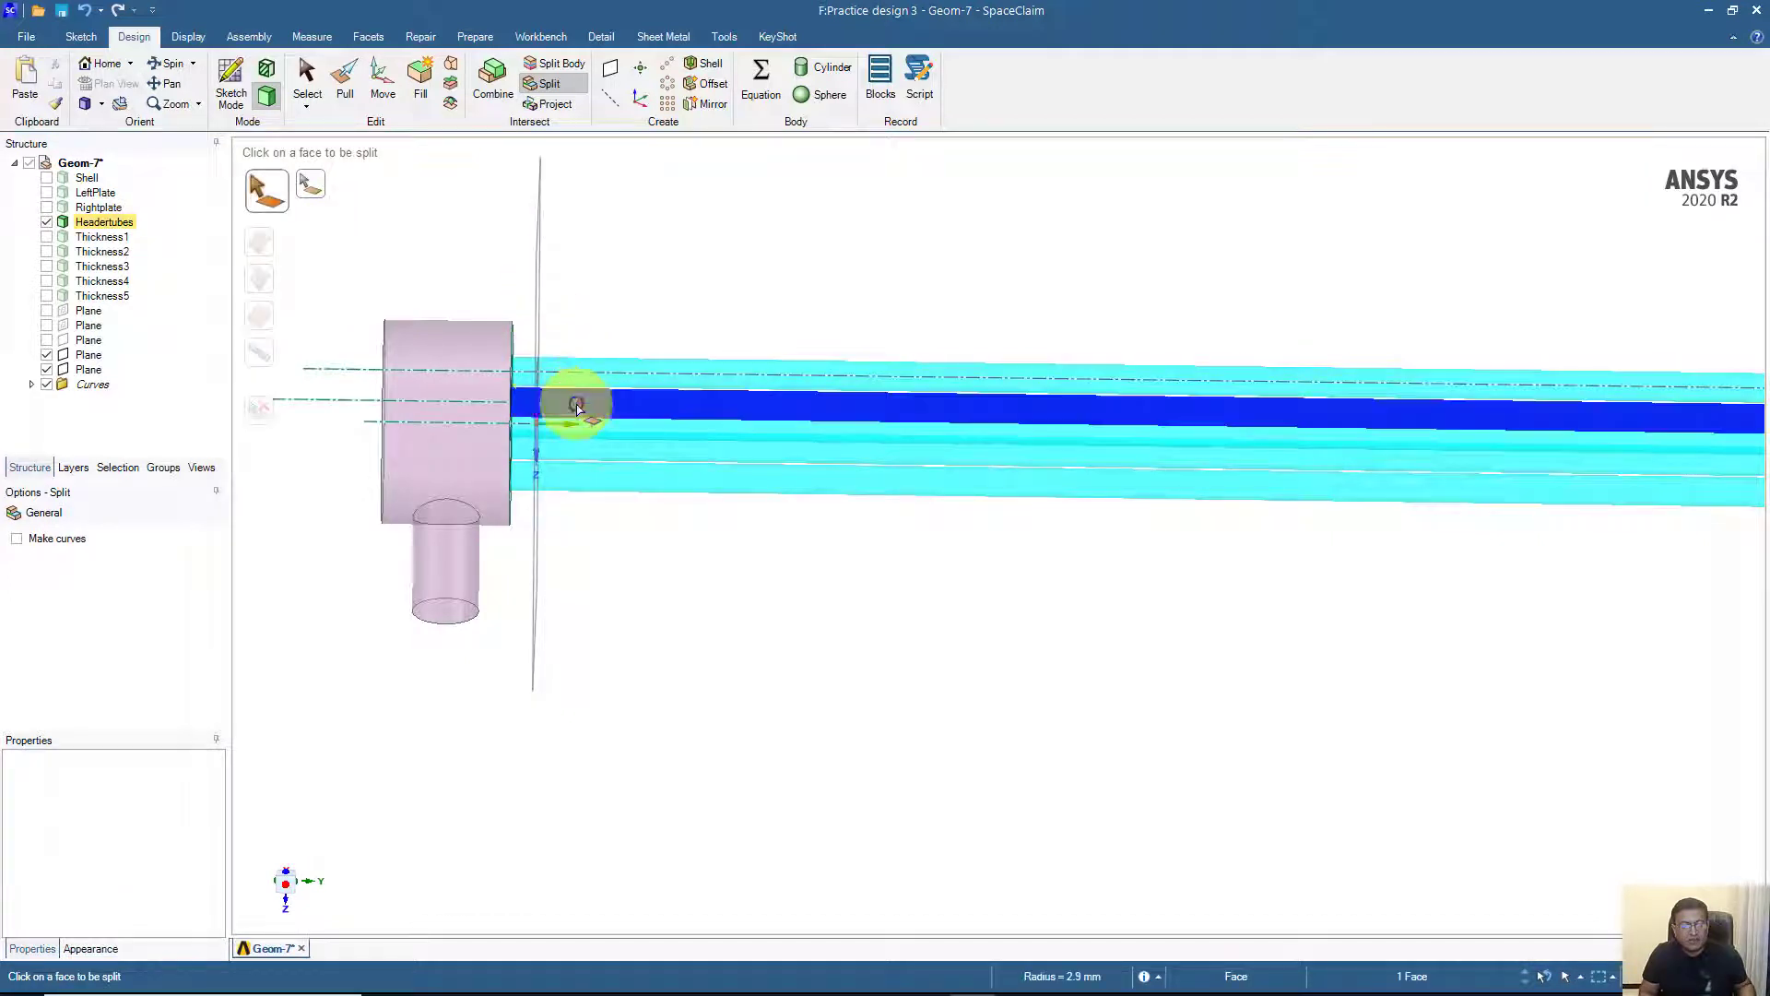
click(572, 425)
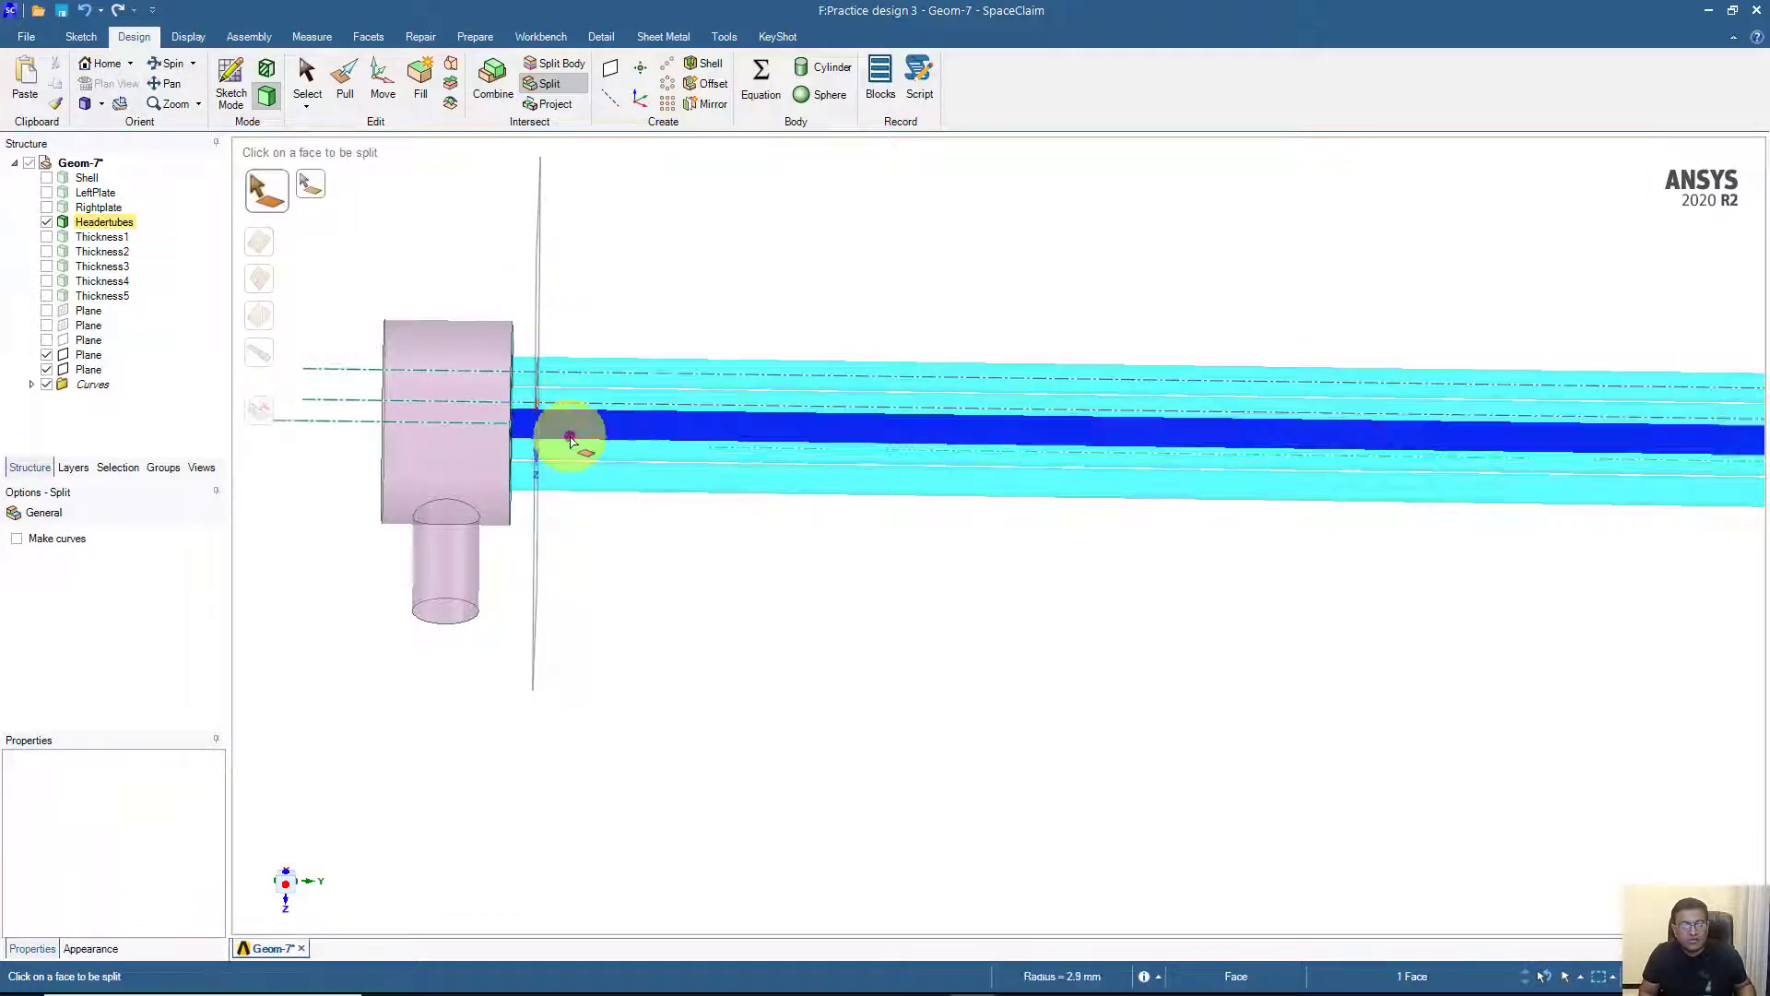
click(565, 450)
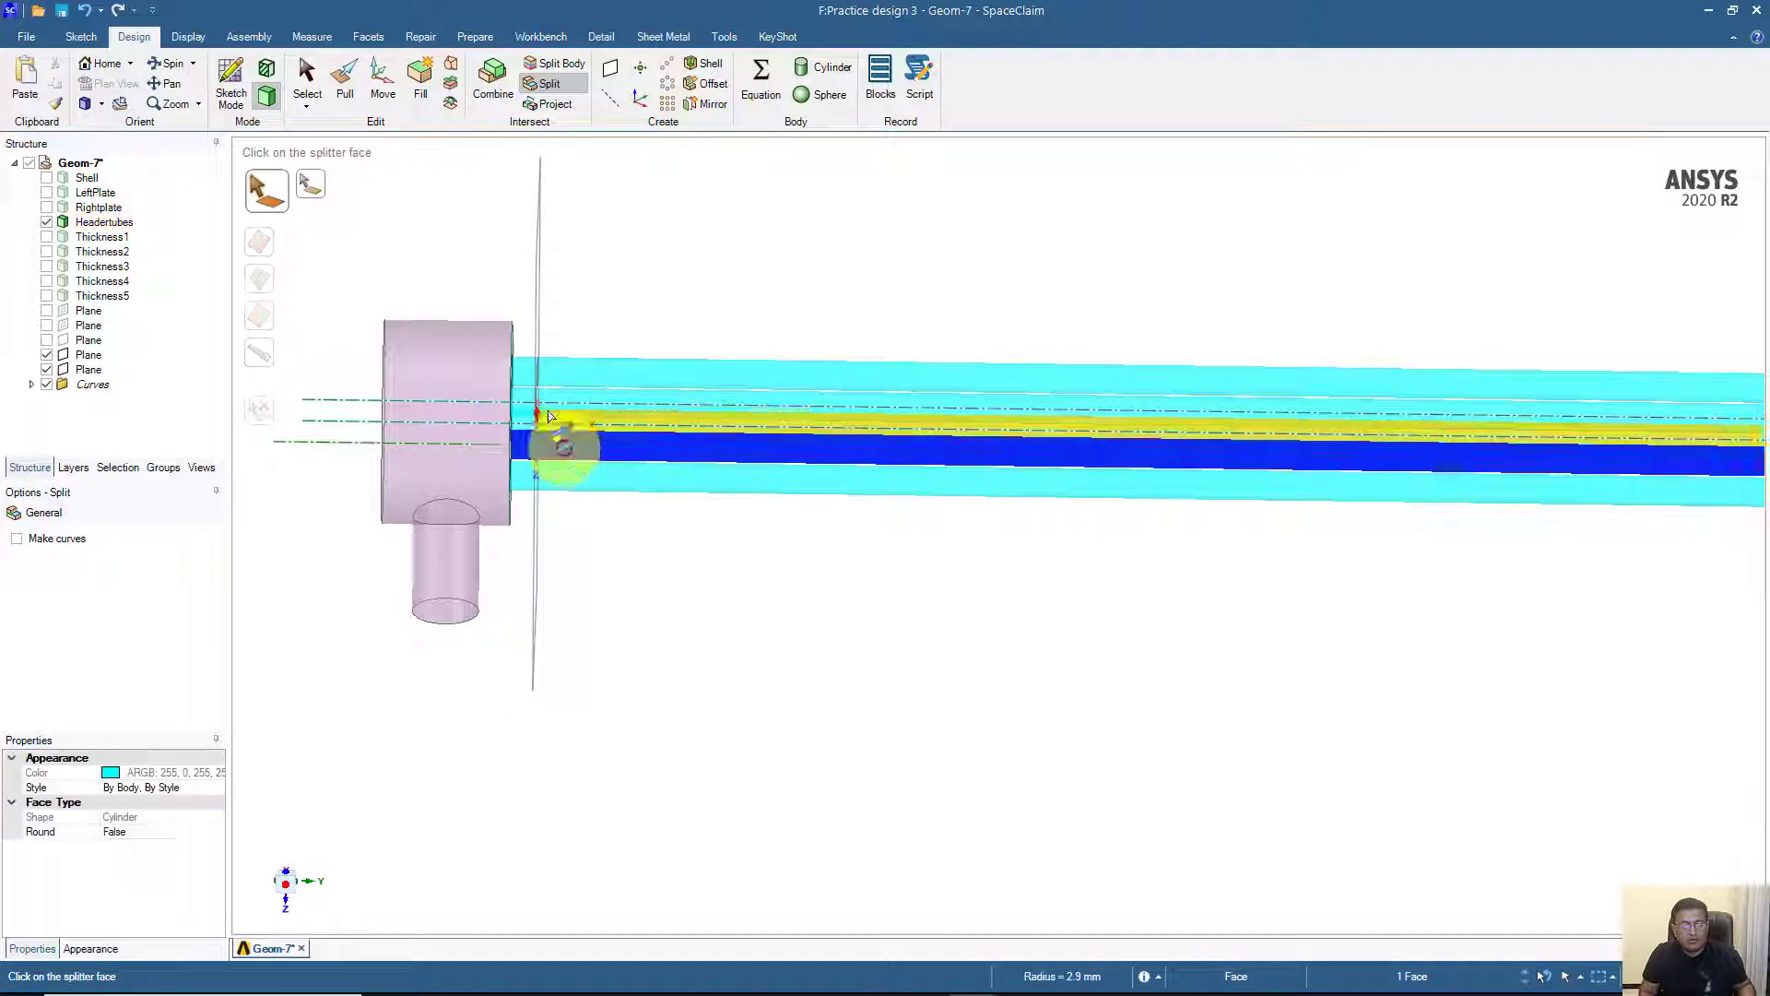
click(526, 335)
click(565, 467)
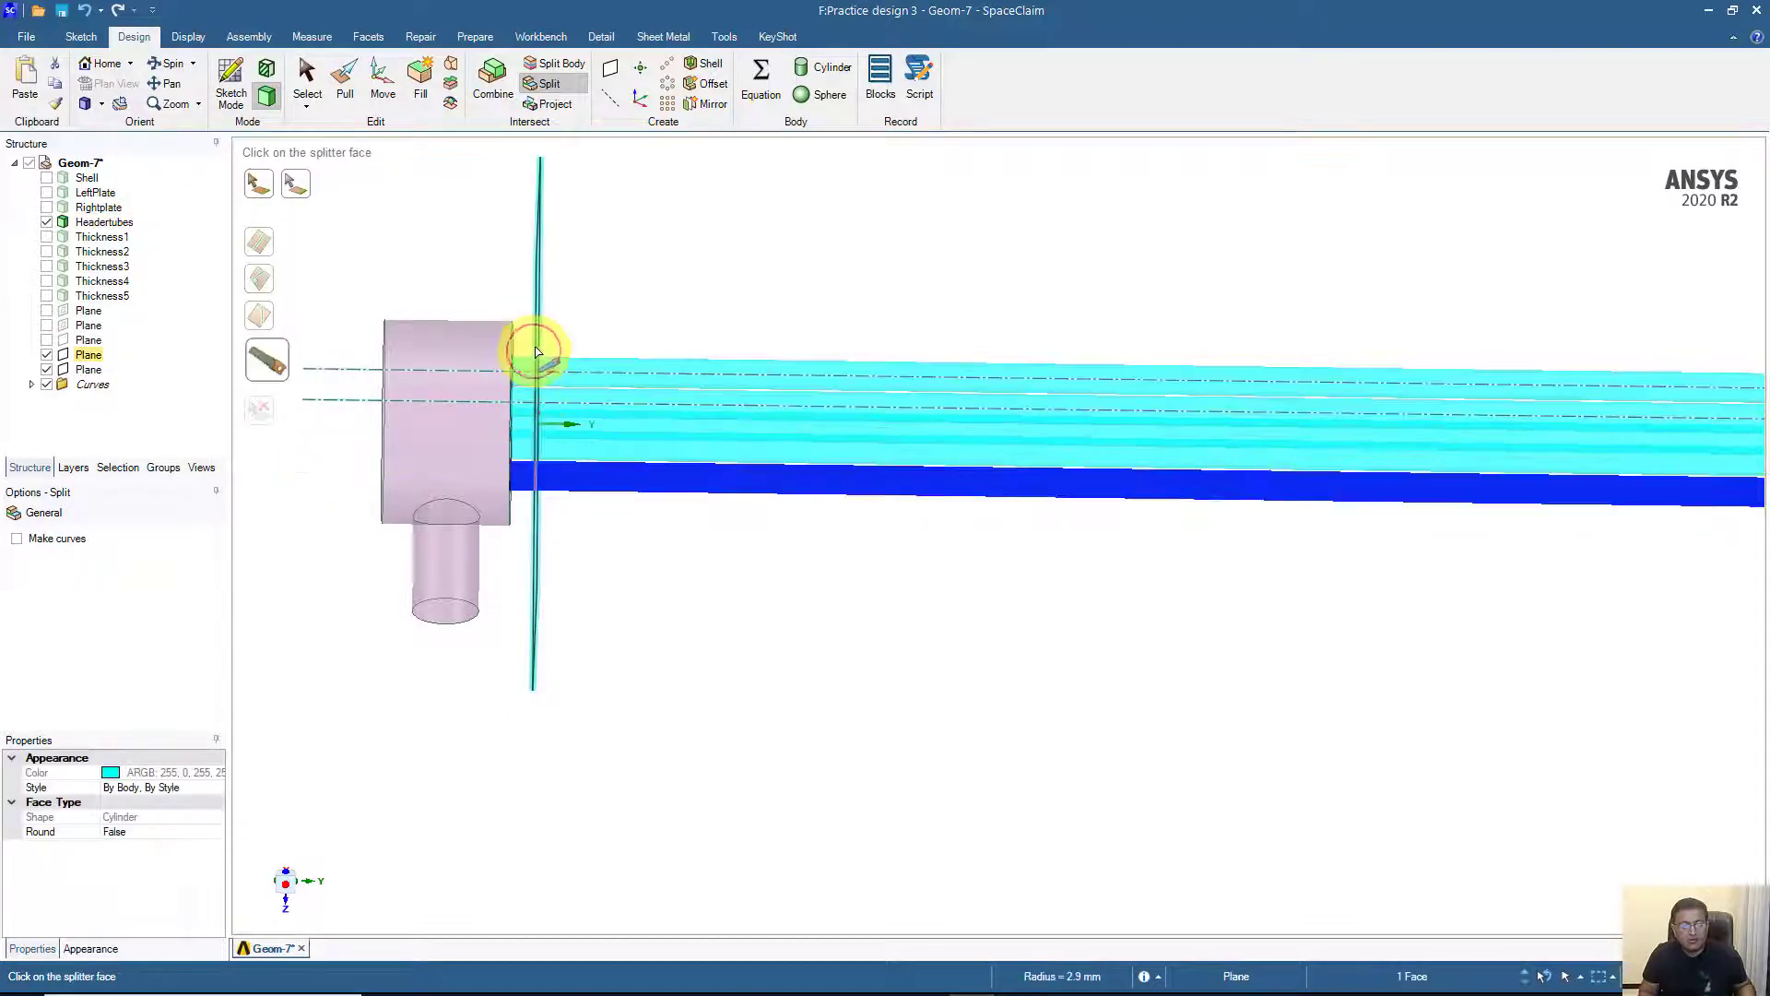
click(534, 348)
- Split the upper two tube faces of the Headertubes body with the plane at the opposite header
scroll(818, 429, up, 3)
middle_drag(818, 429, 684, 488)
click(686, 410)
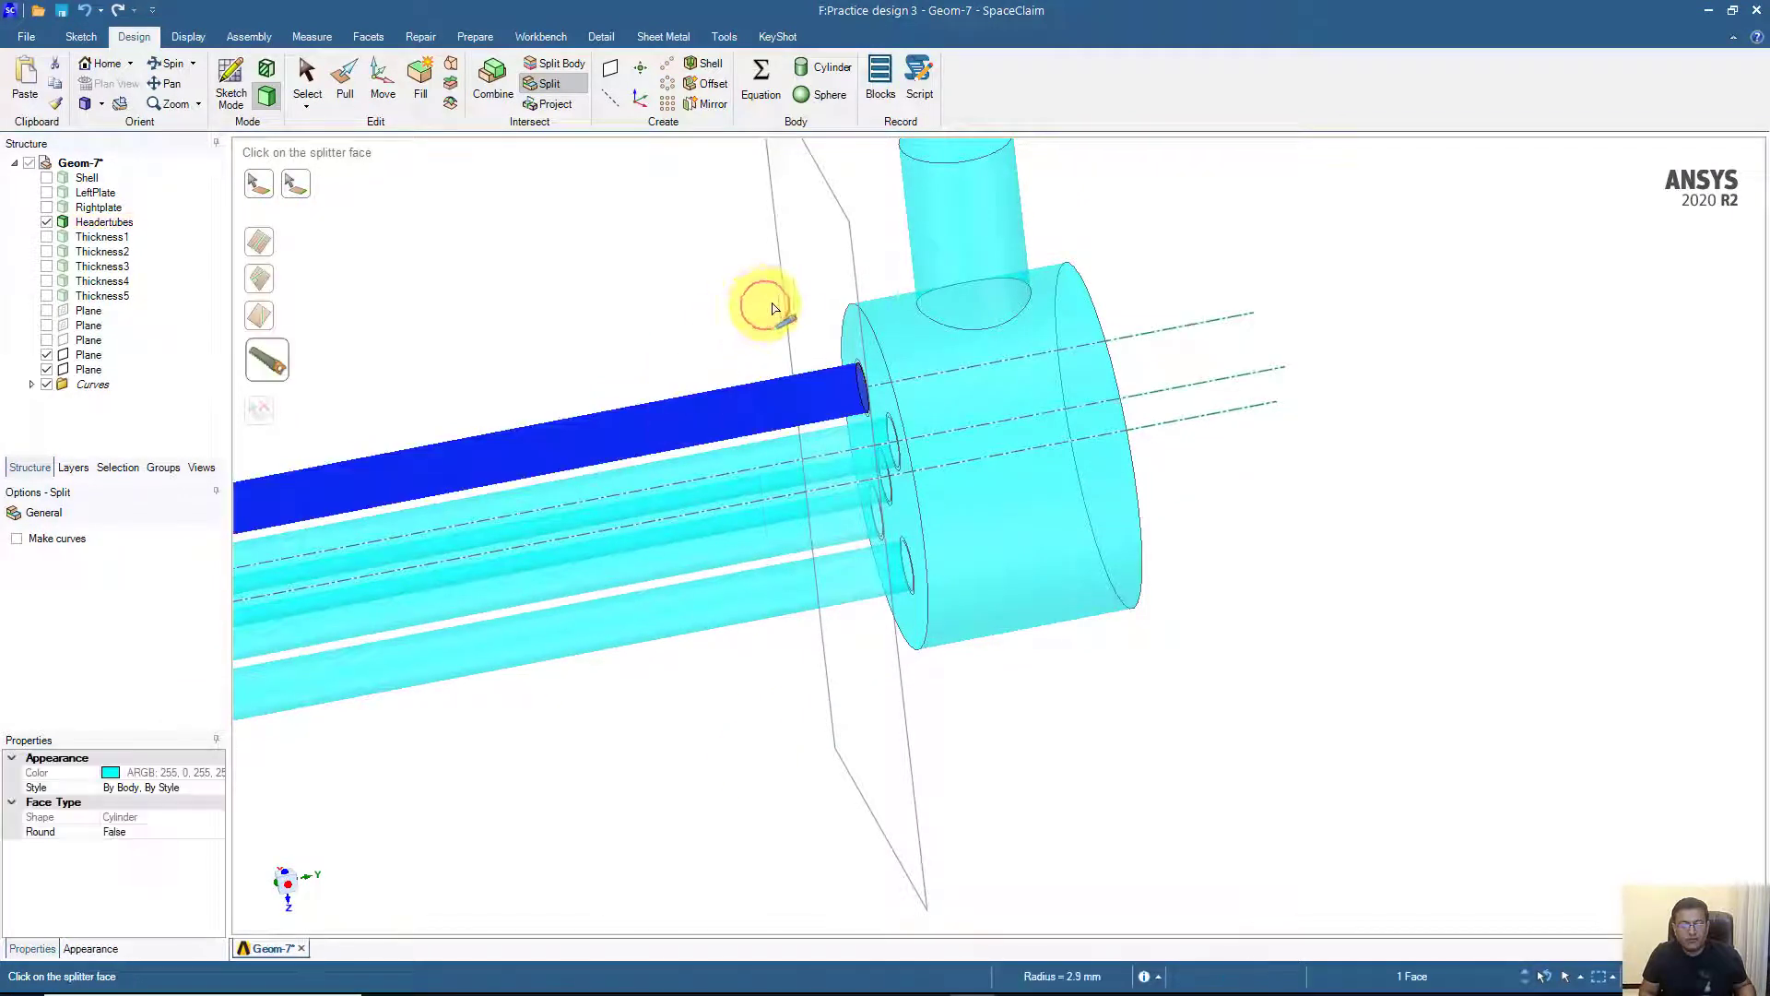
click(777, 297)
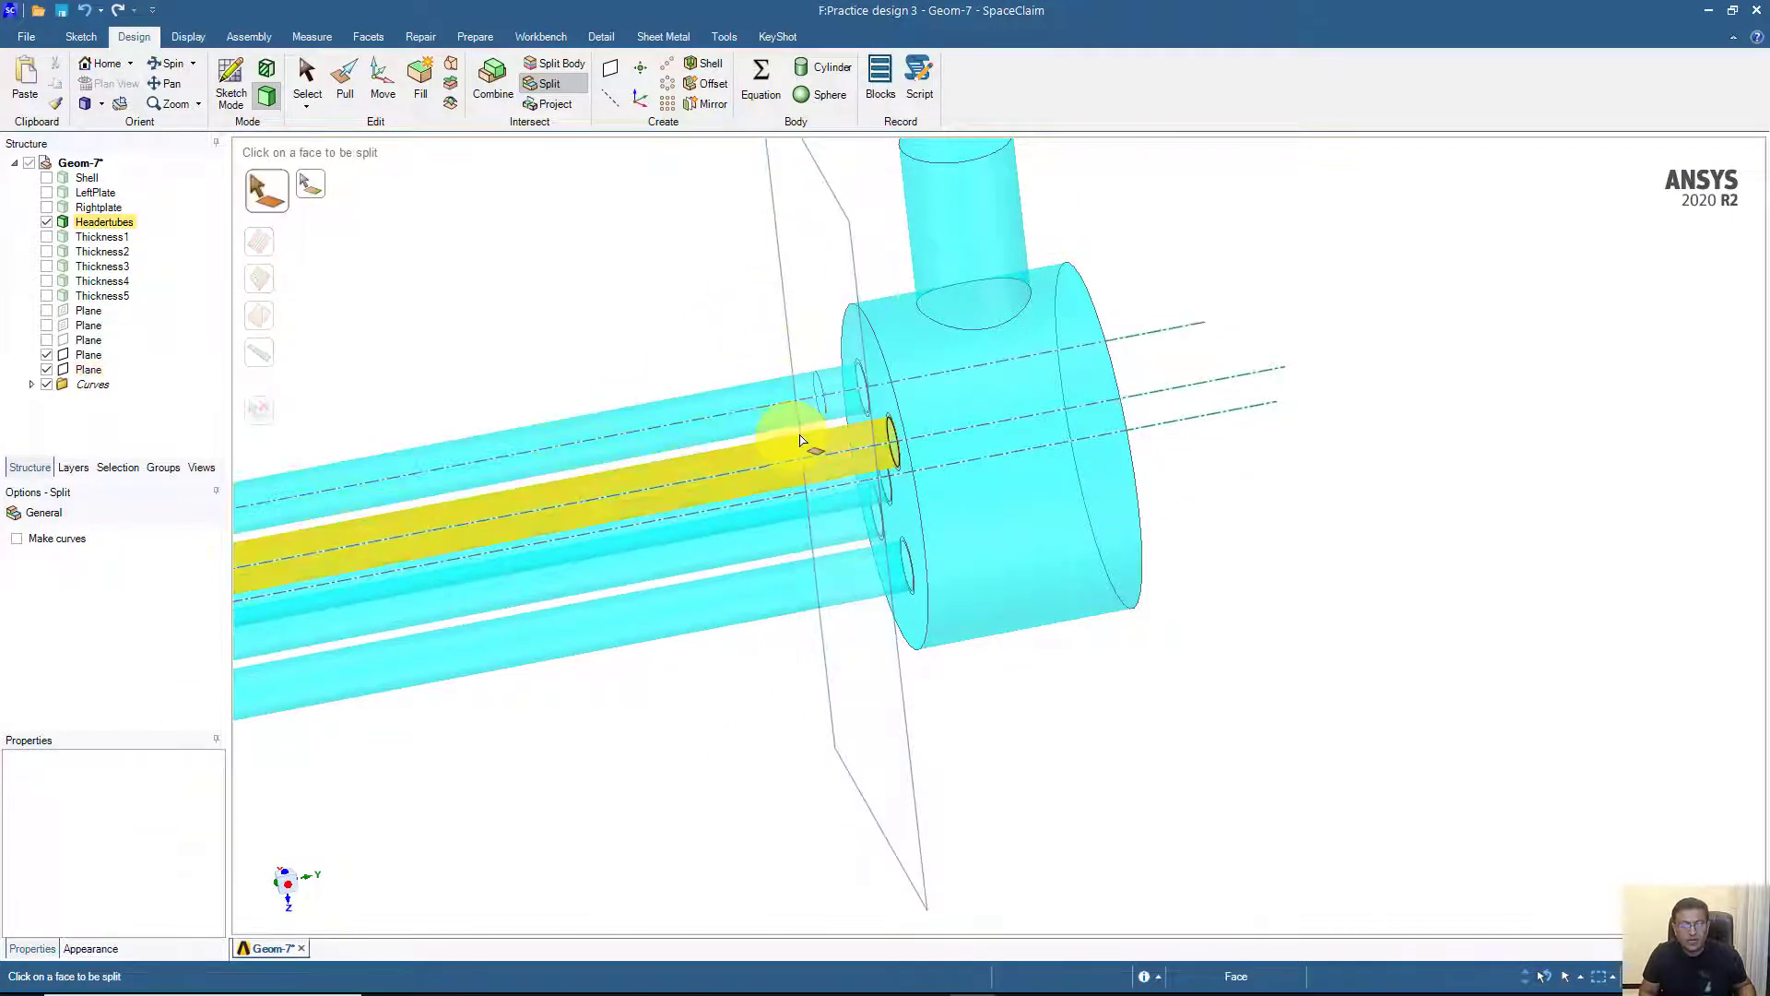
click(777, 489)
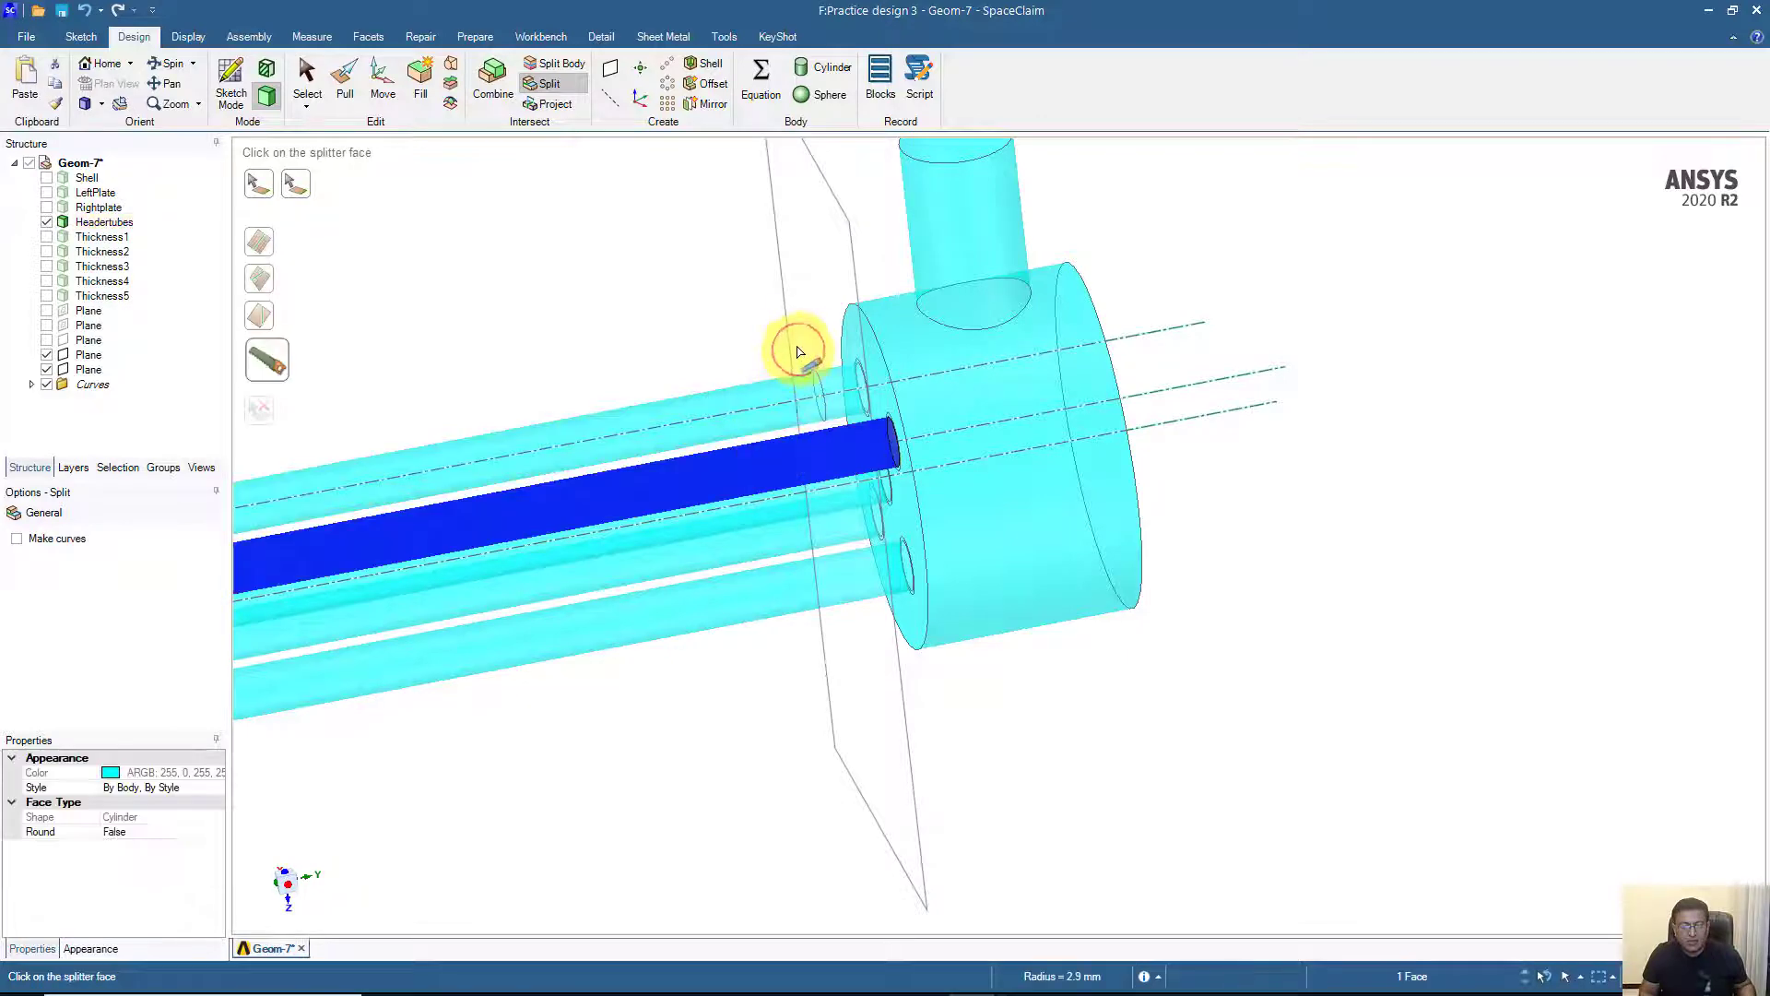
click(790, 348)
- Split the middle and lowest Headertubes tube faces with the plane at this header
click(786, 516)
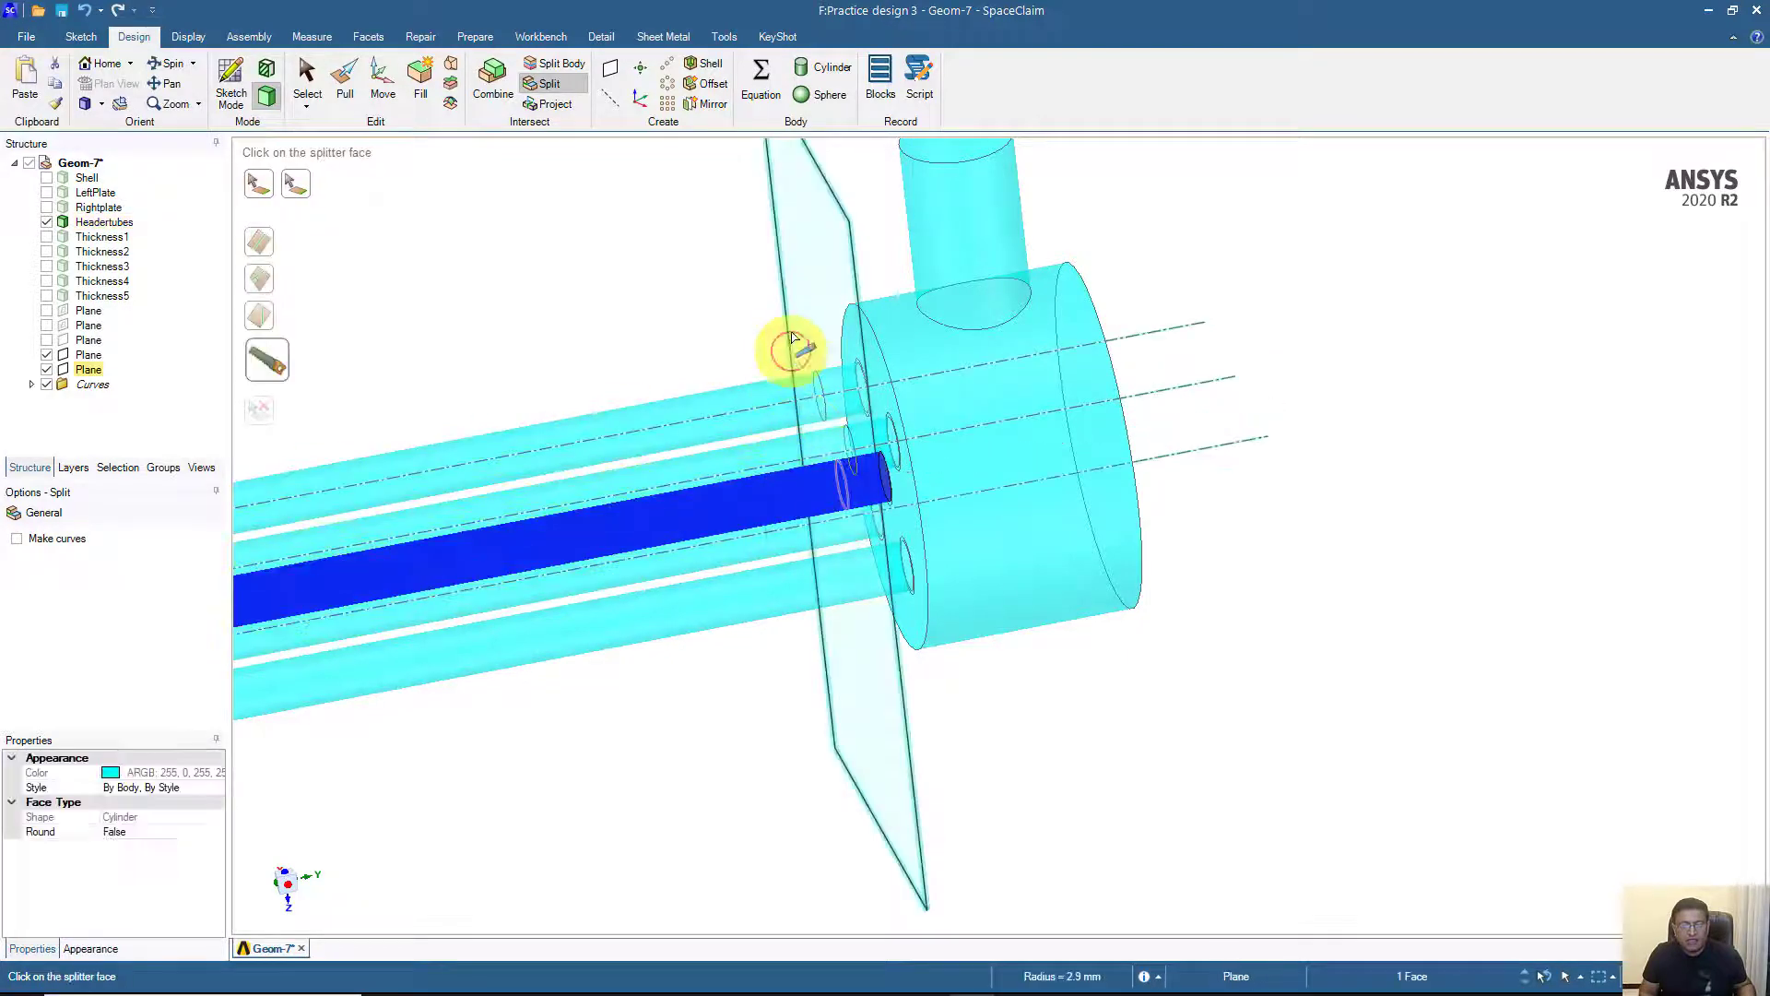
click(785, 324)
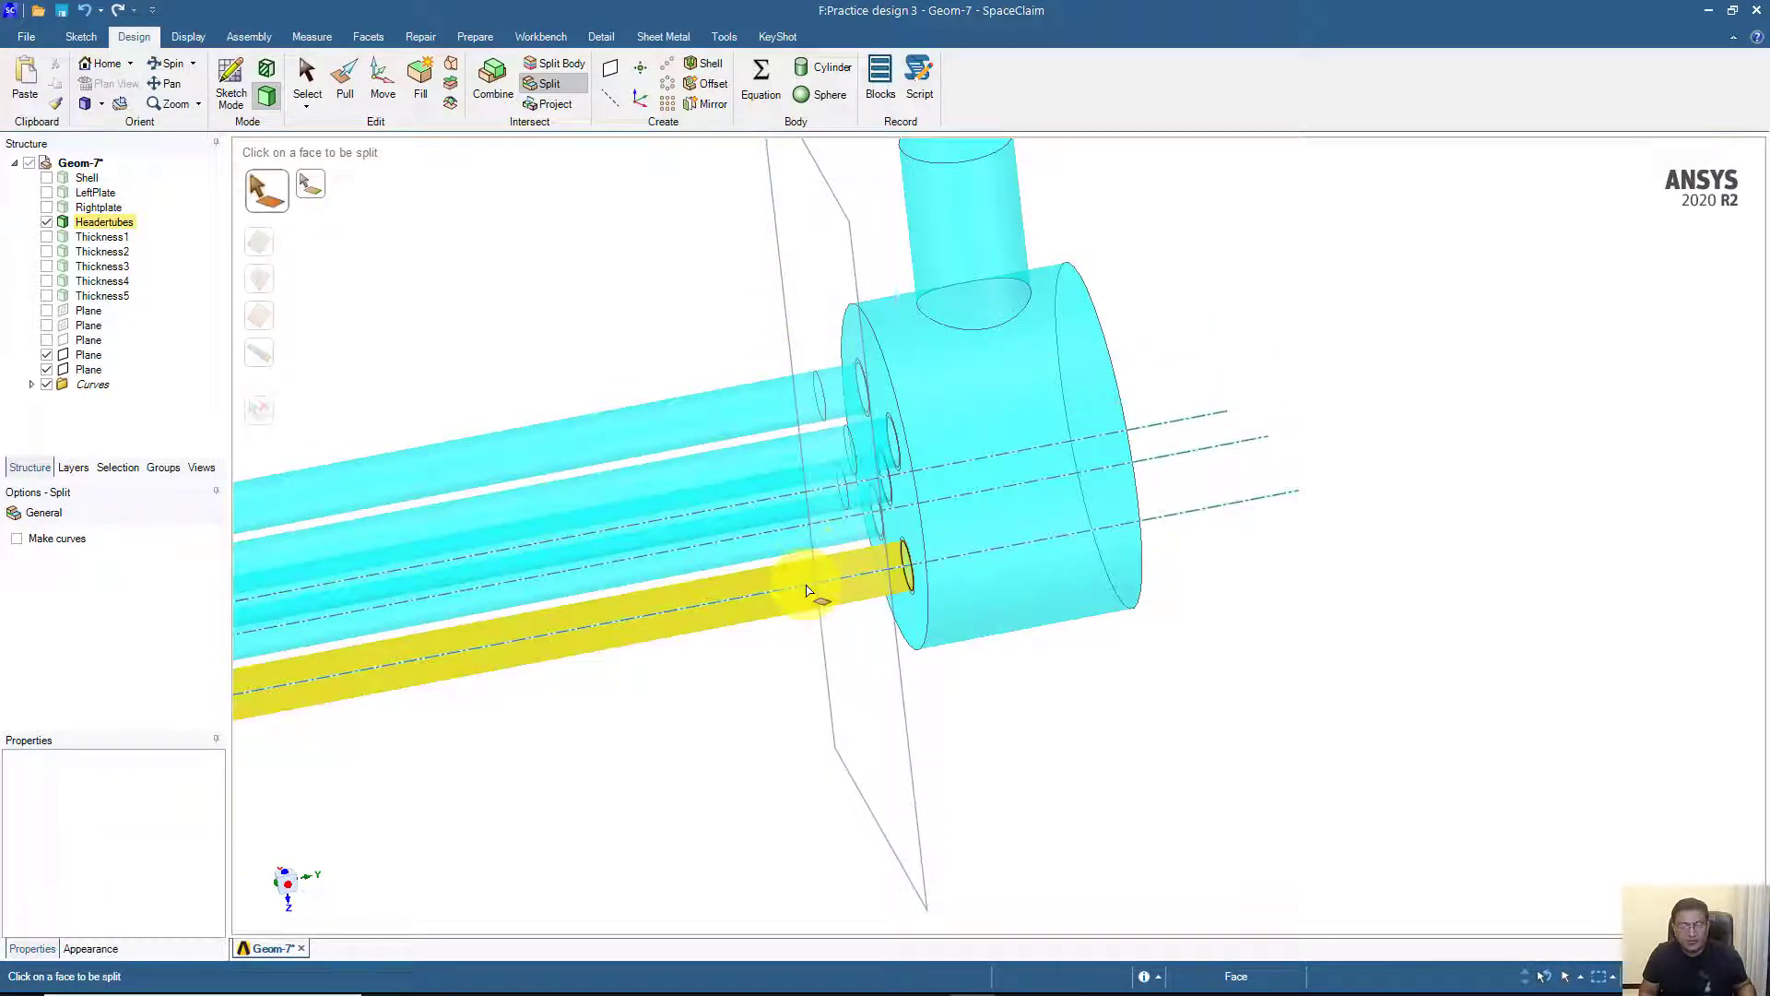
click(808, 590)
click(791, 337)
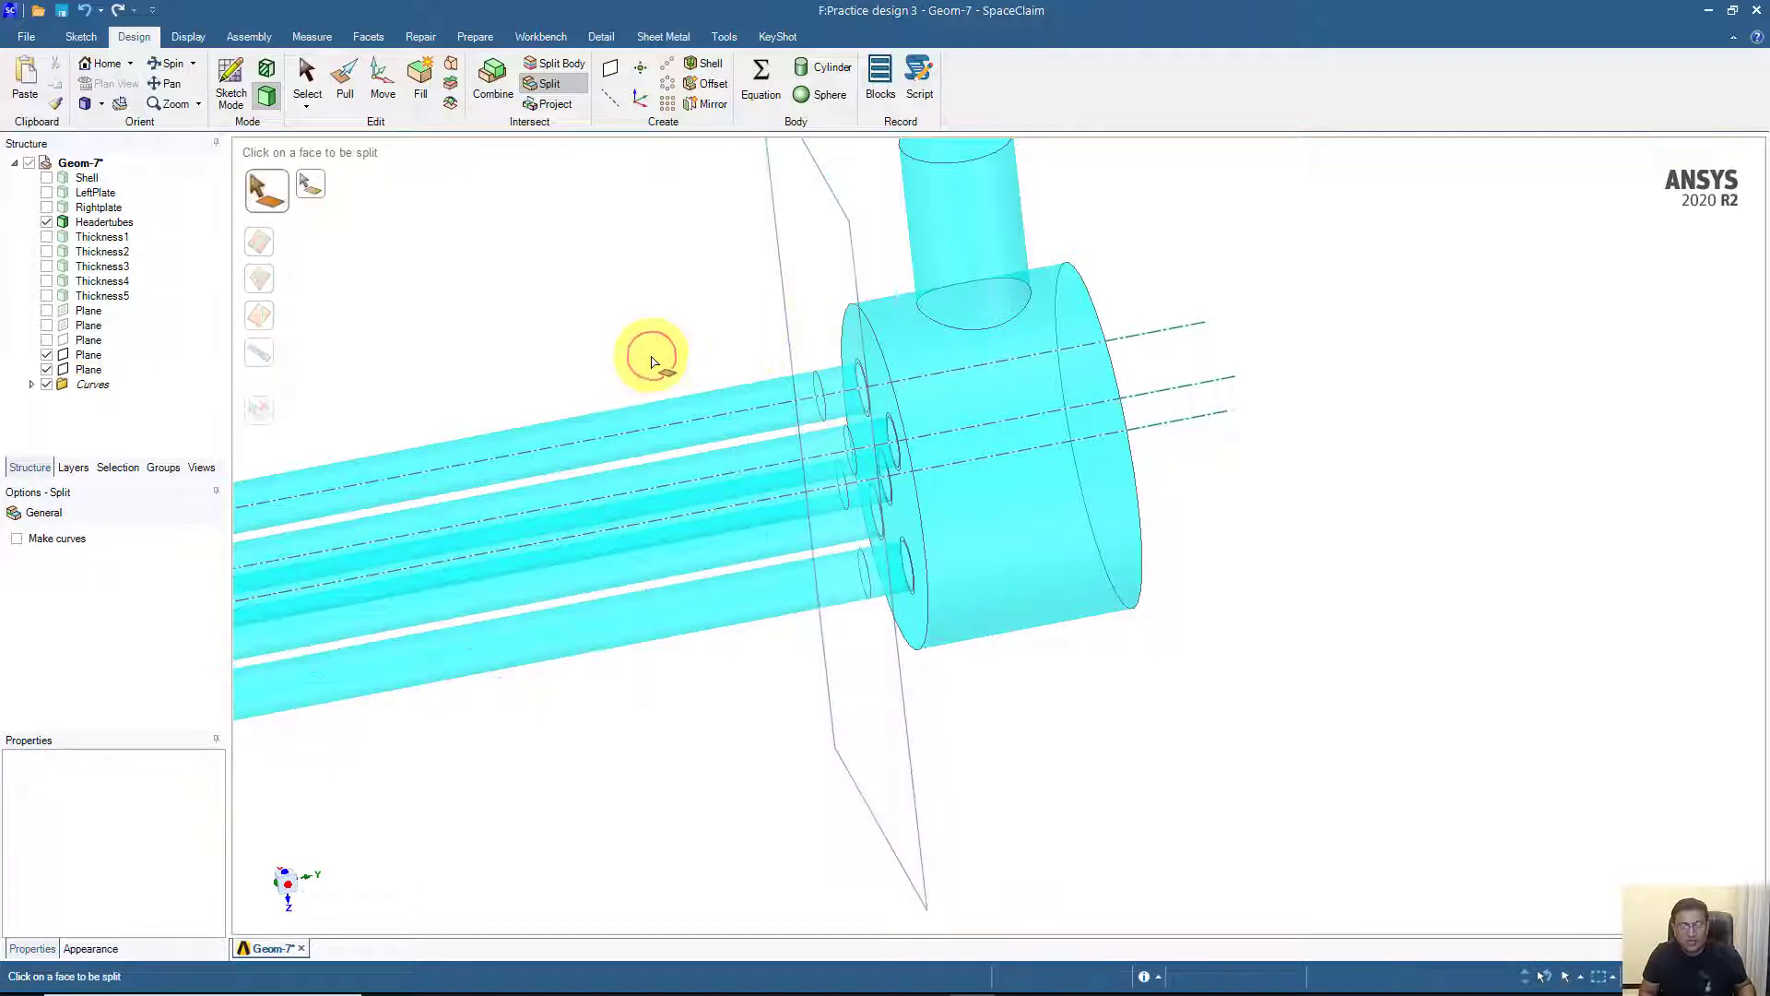
- Split the remaining unsplit Headertubes tube face, just above the lowest tube, with the same plane
mouse_move(652, 356)
middle_down()
mouse_move(553, 344)
mouse_move(652, 332)
middle_up()
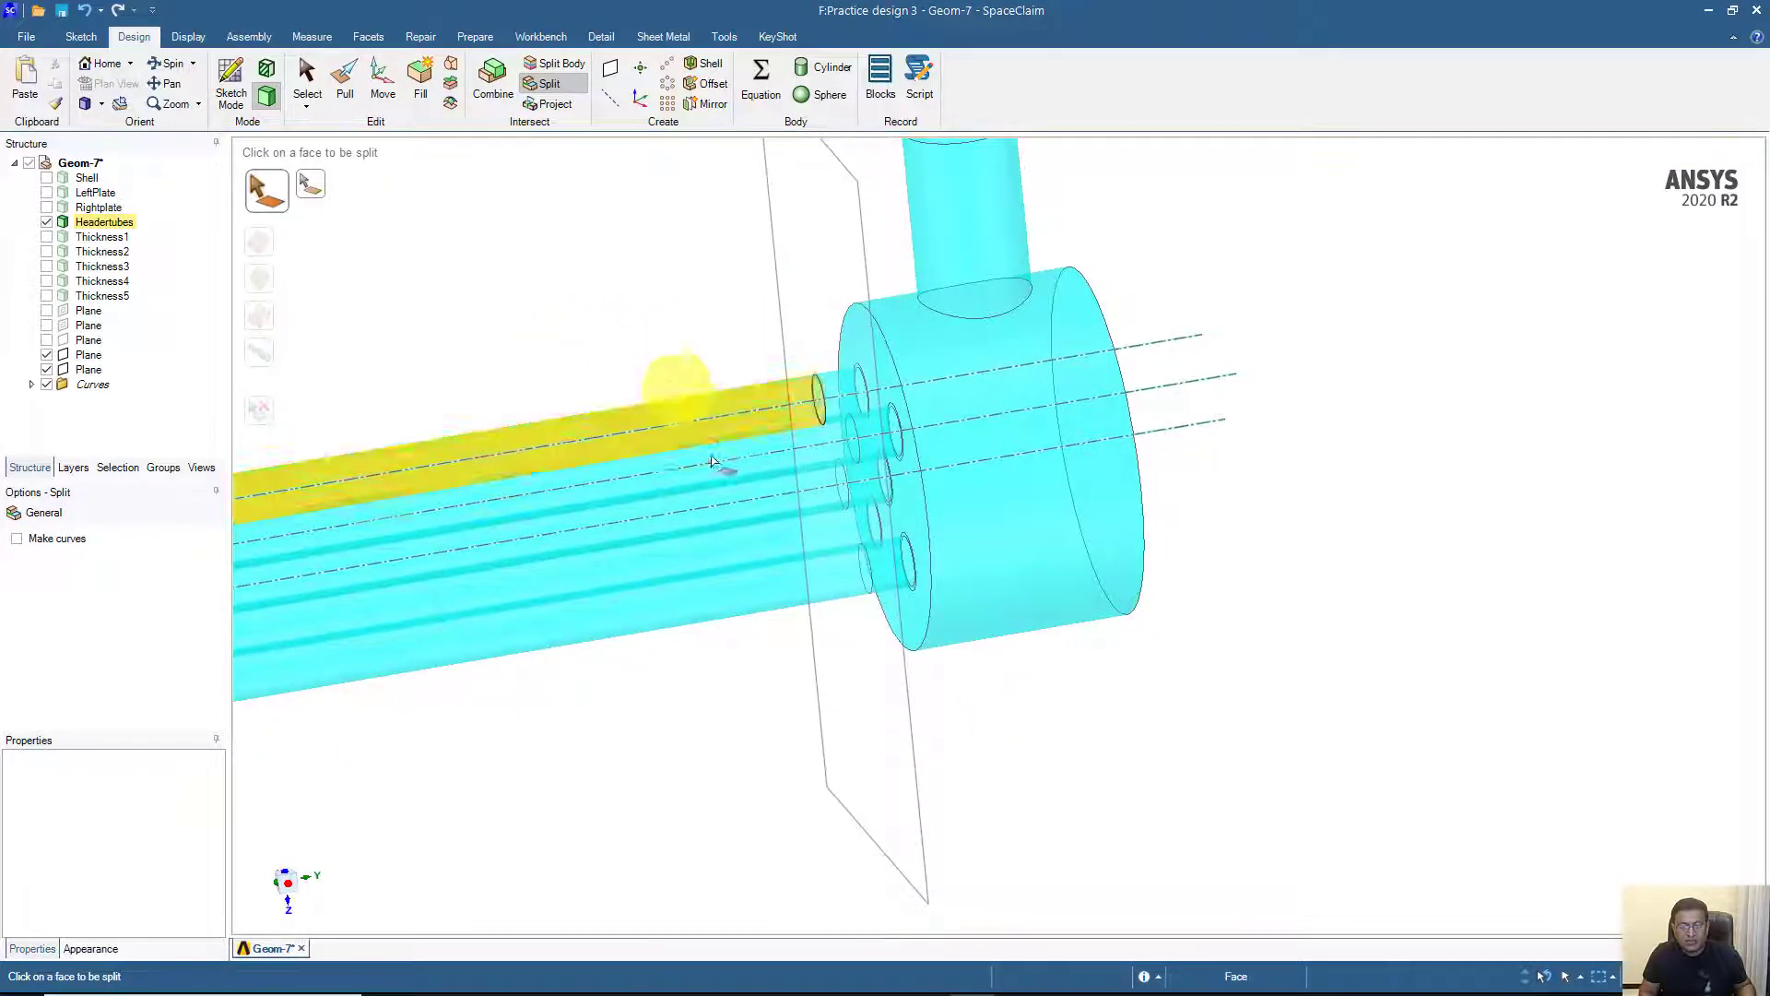
click(778, 545)
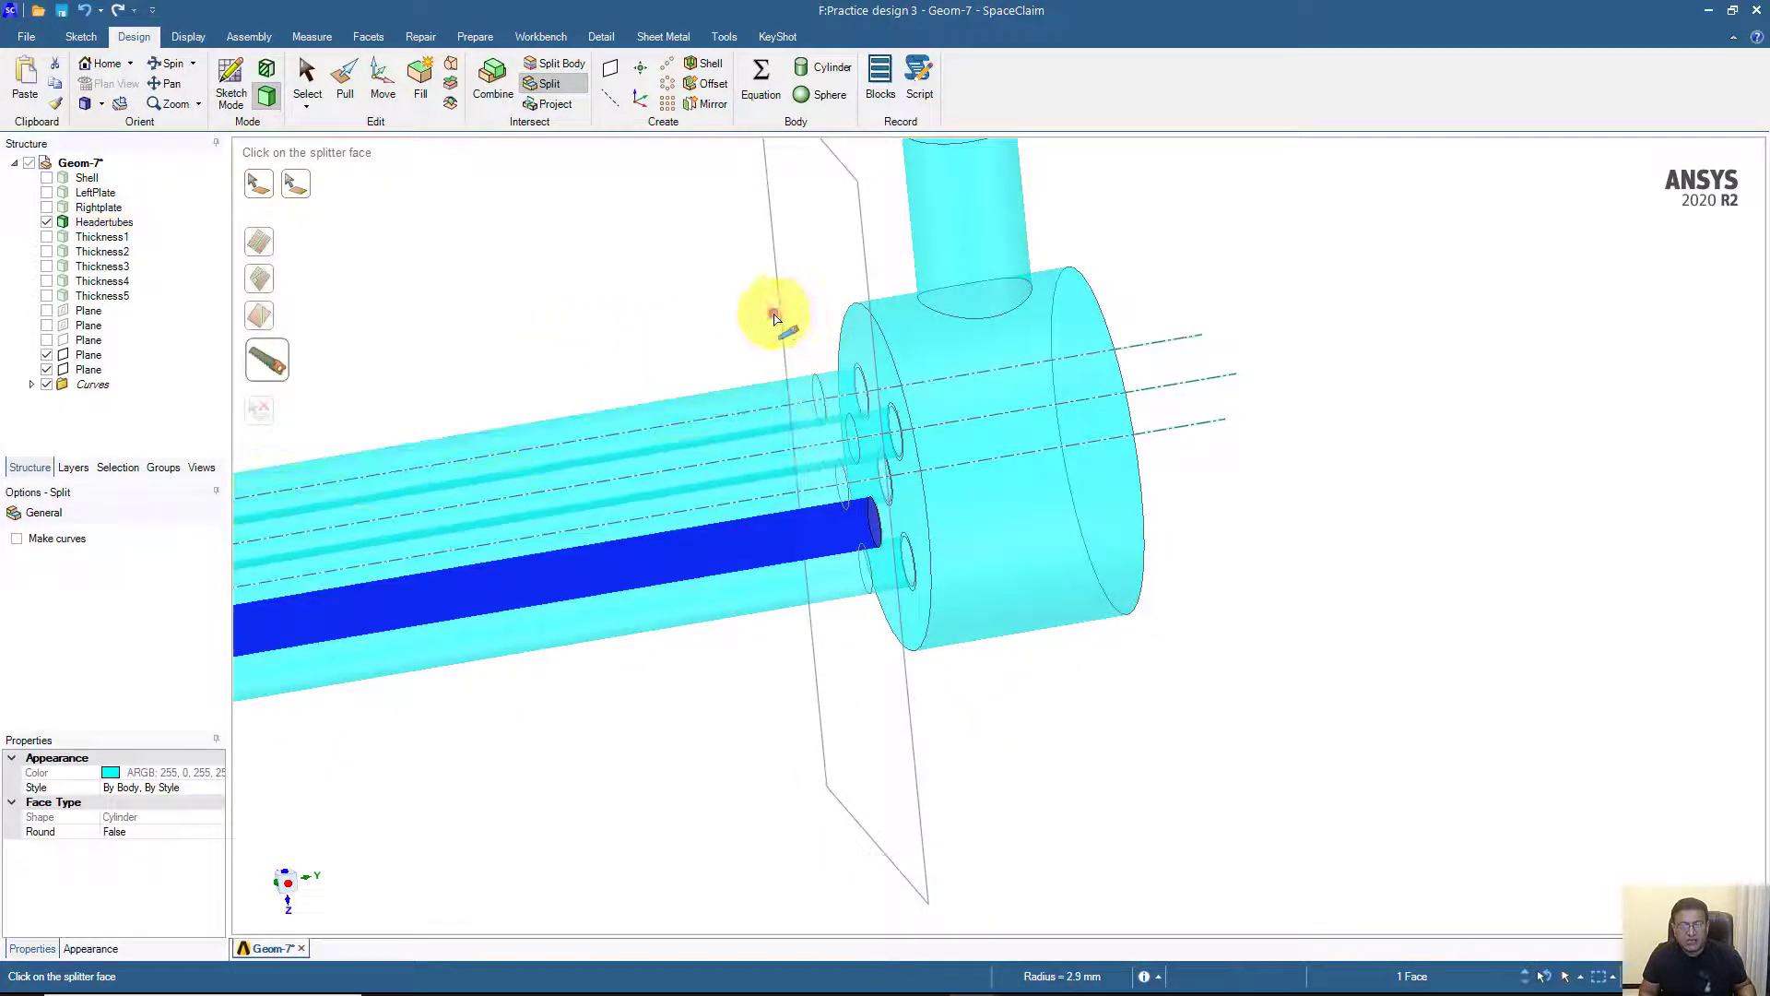
click(774, 318)
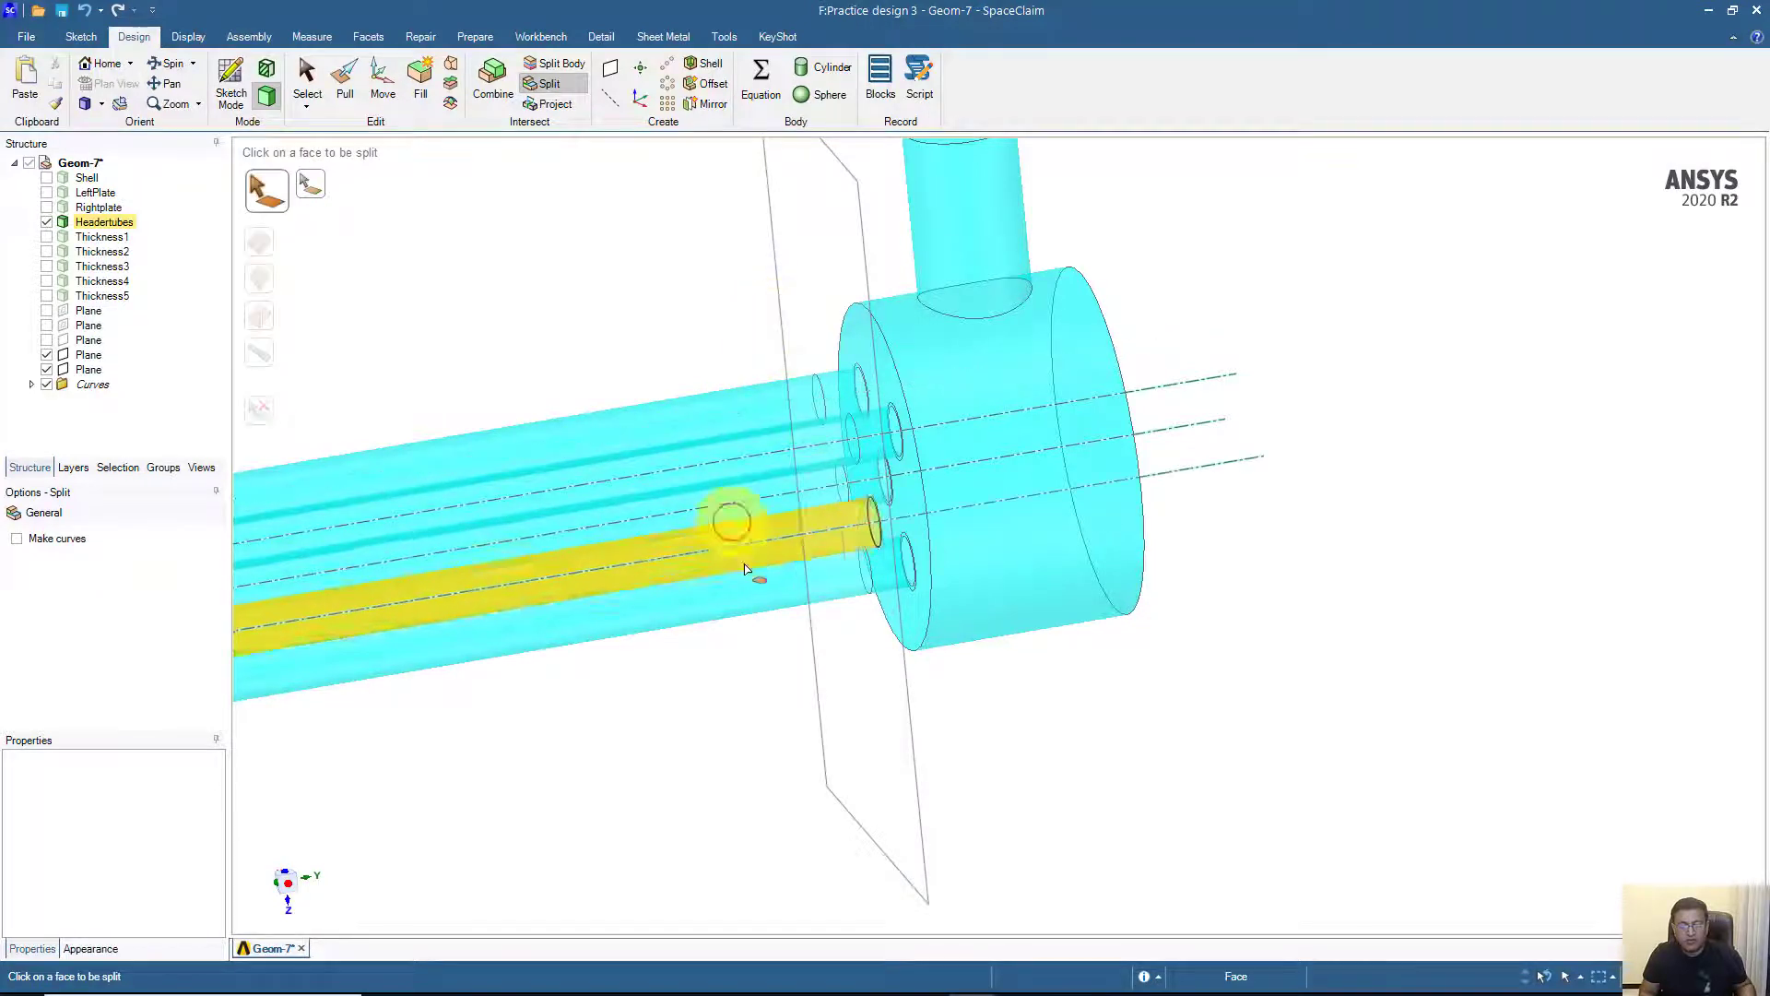
click(772, 547)
middle_drag(762, 541, 703, 502)
click(813, 318)
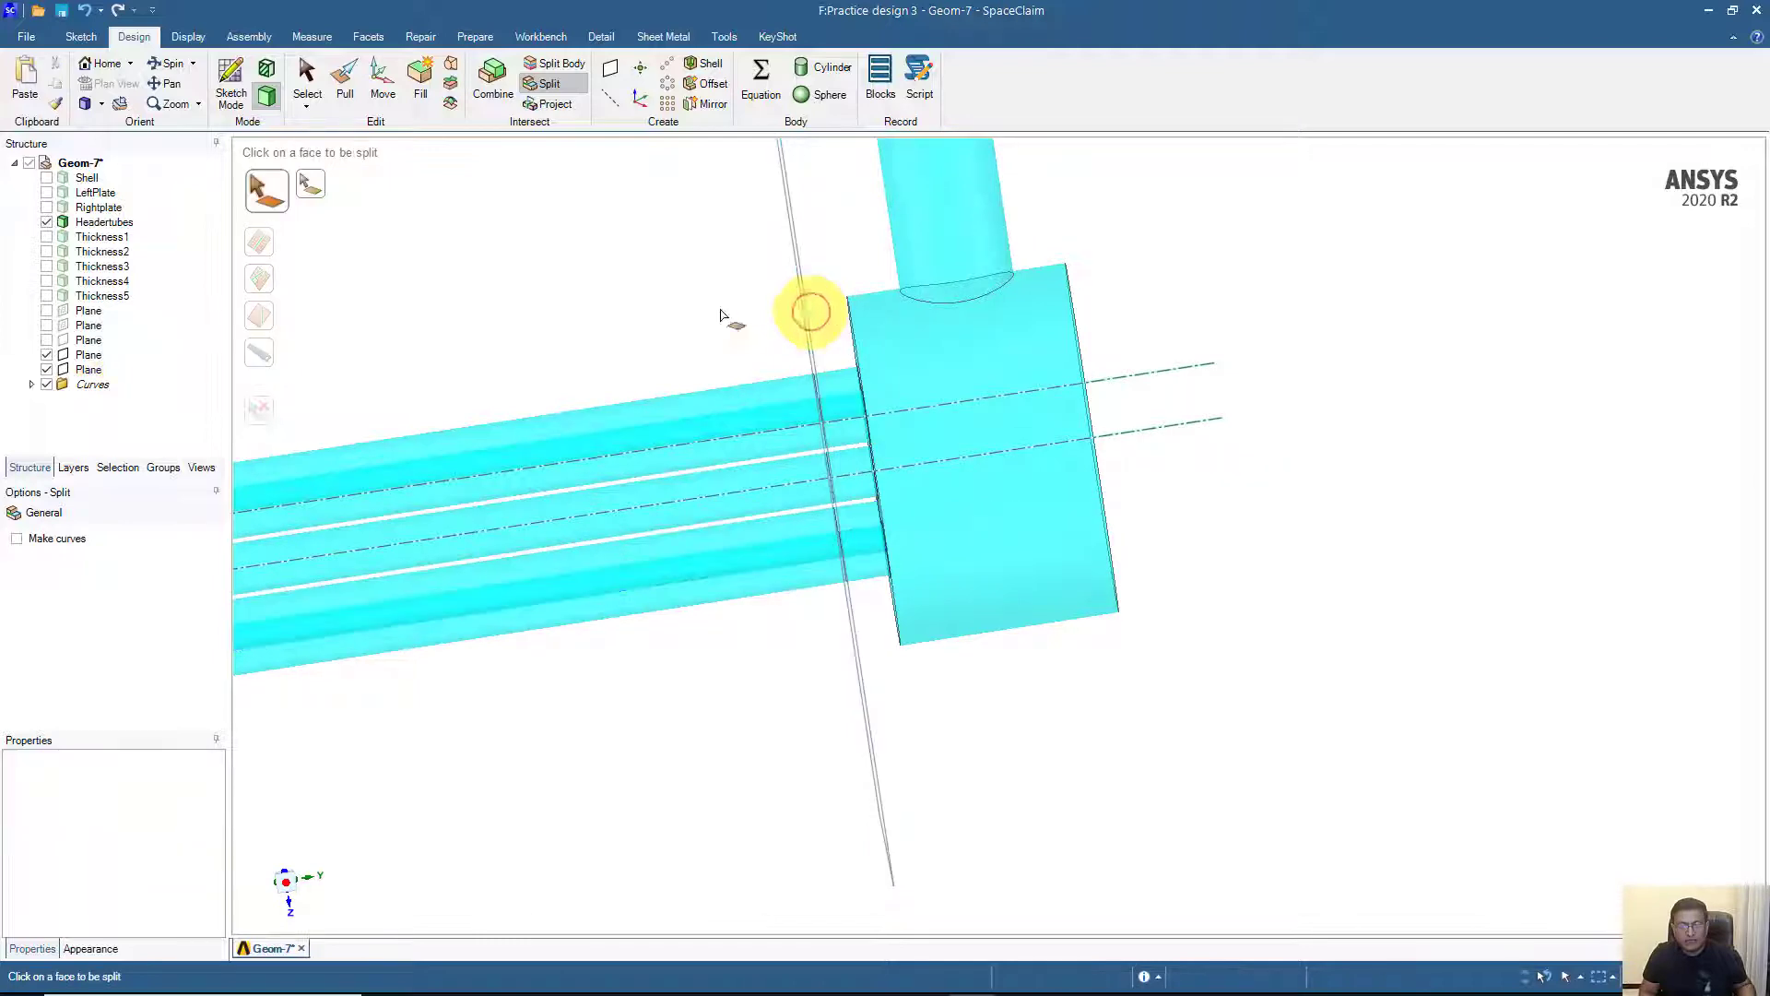
- Colour the short split face of the uppermost tube beside the header teal
middle_drag(810, 313, 585, 254)
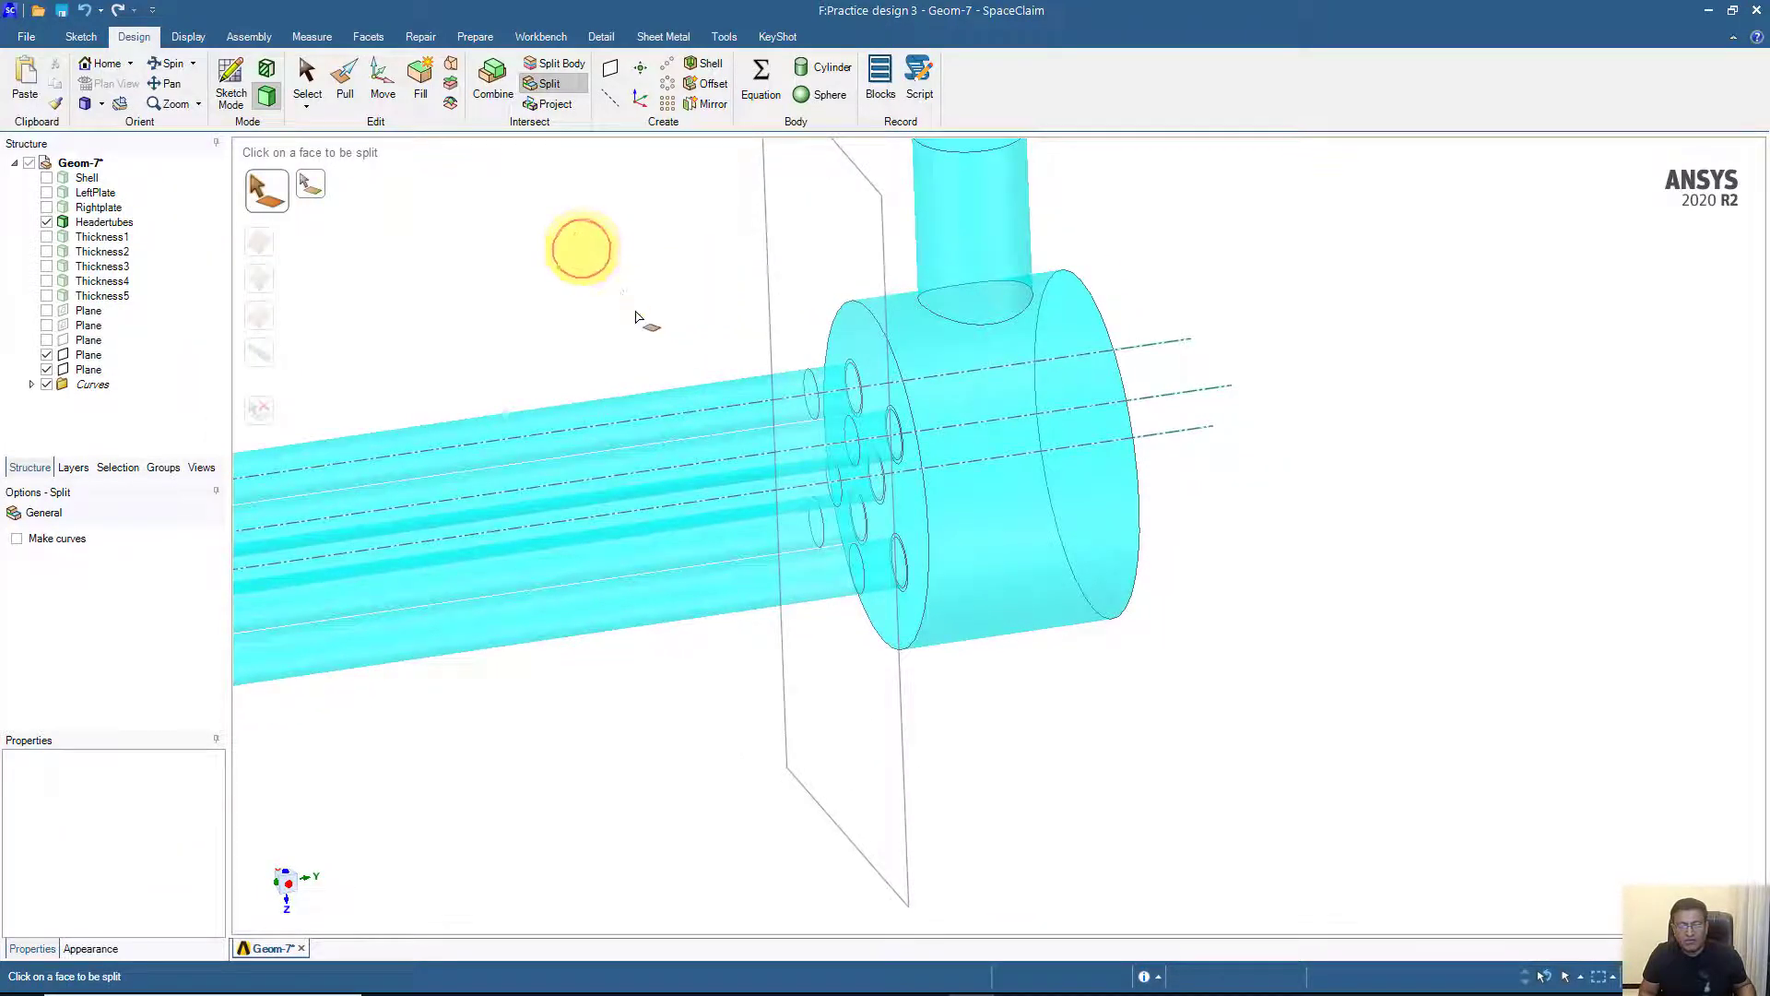
scroll(913, 406, up, 4)
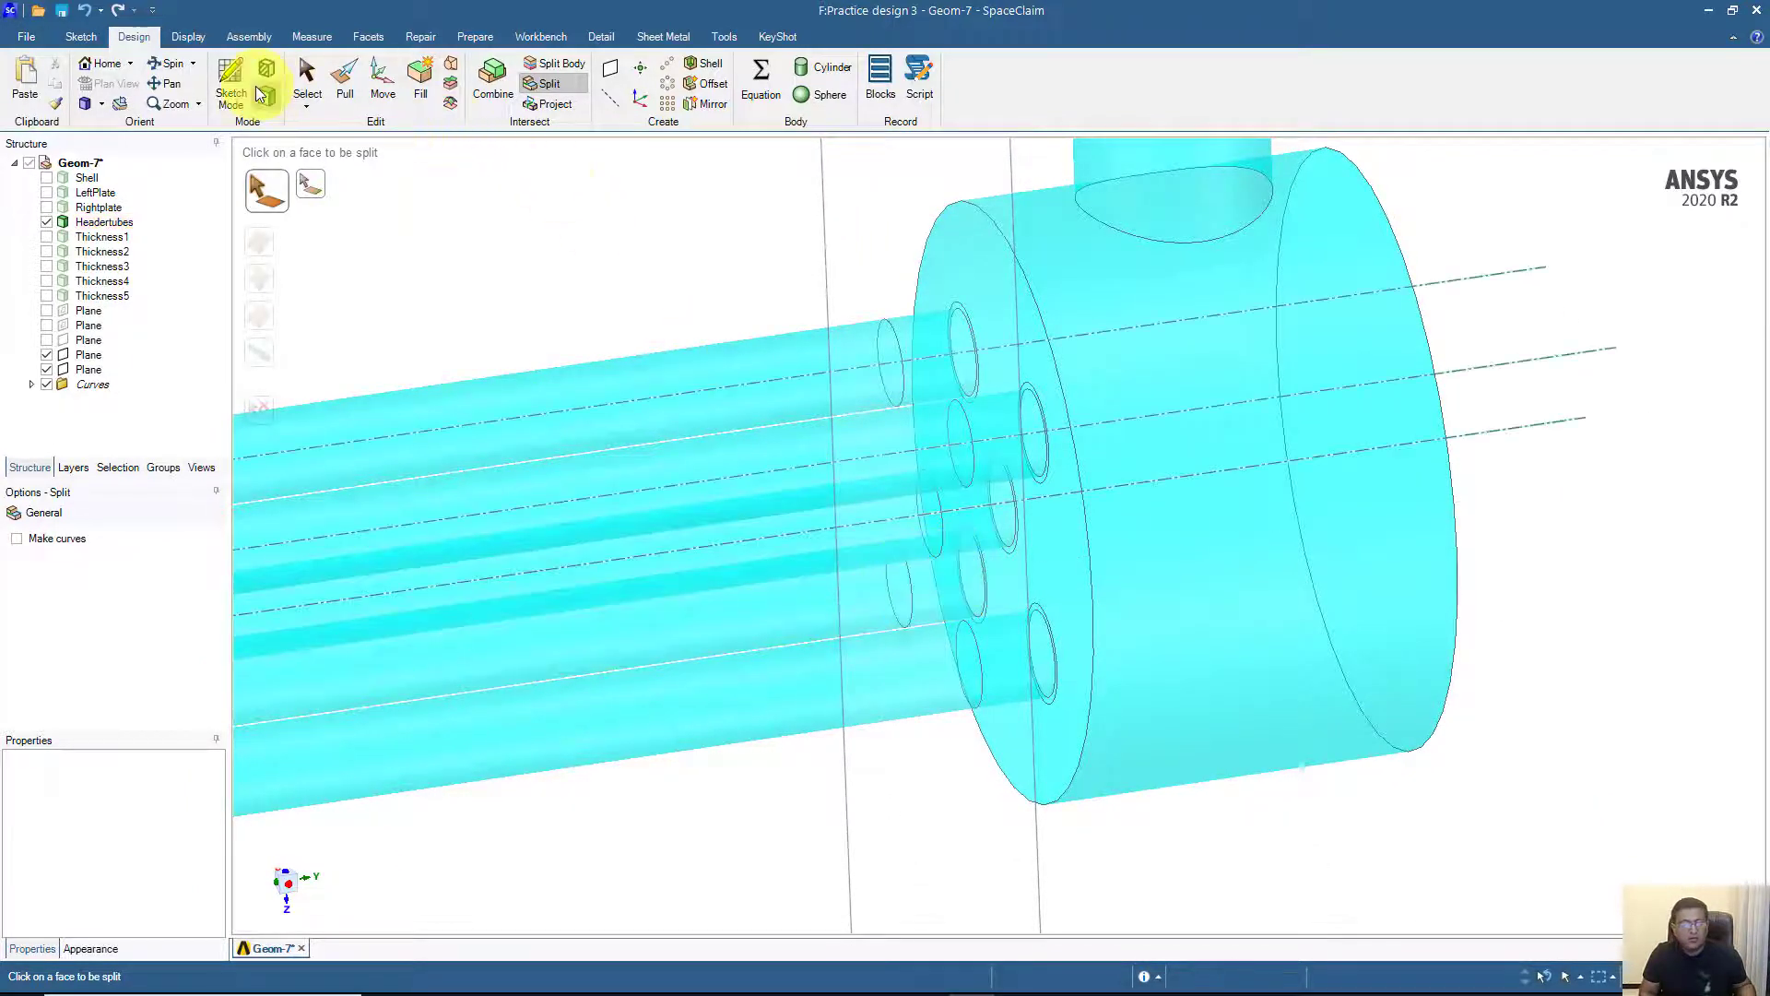
click(291, 74)
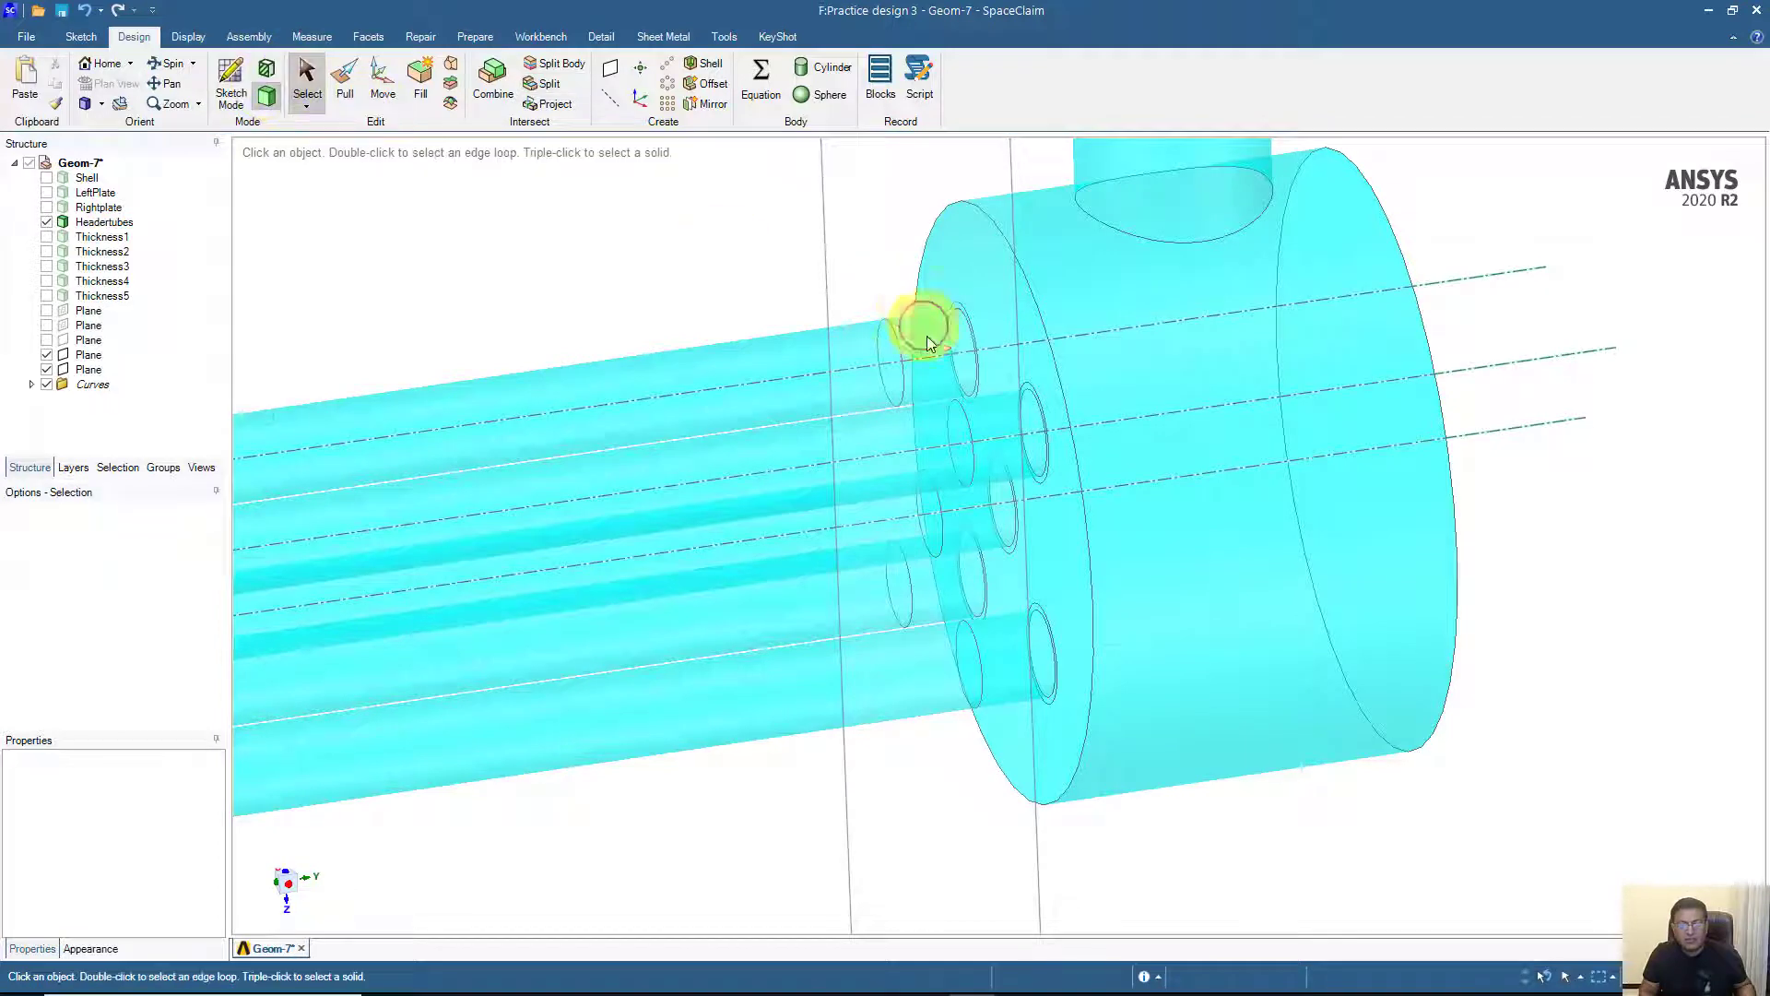
click(876, 343)
middle_drag(876, 343, 650, 330)
click(766, 341)
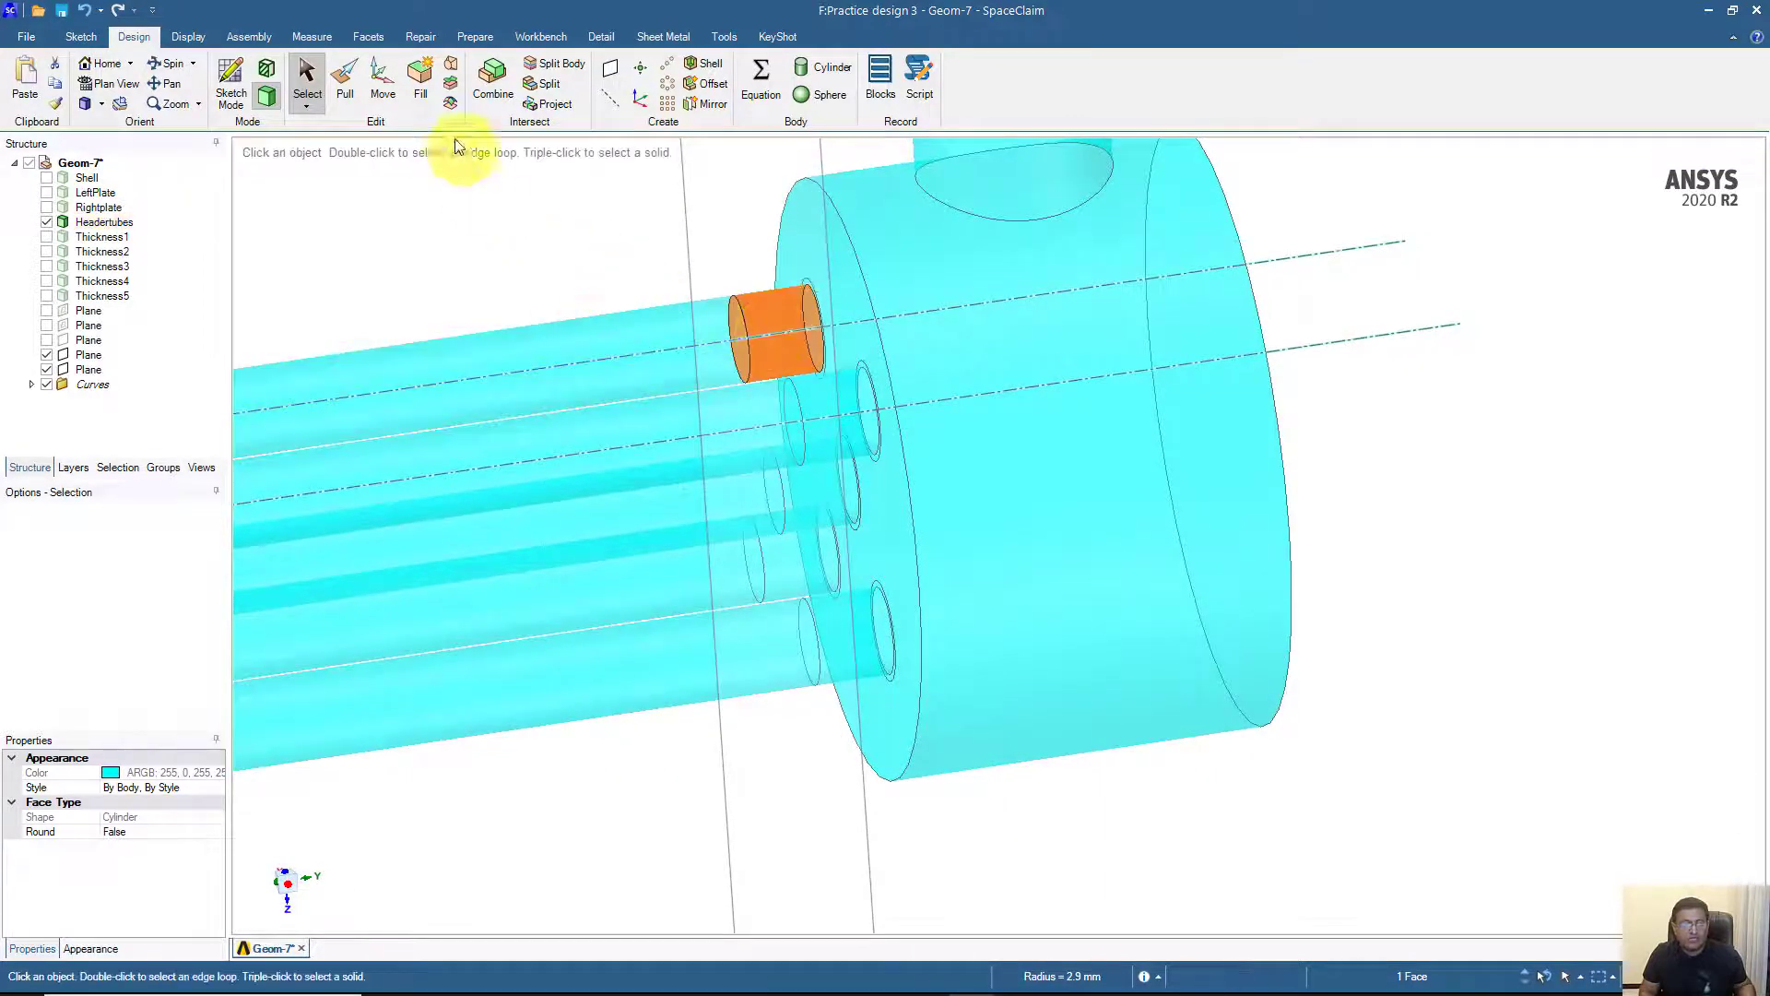
right_click(761, 309)
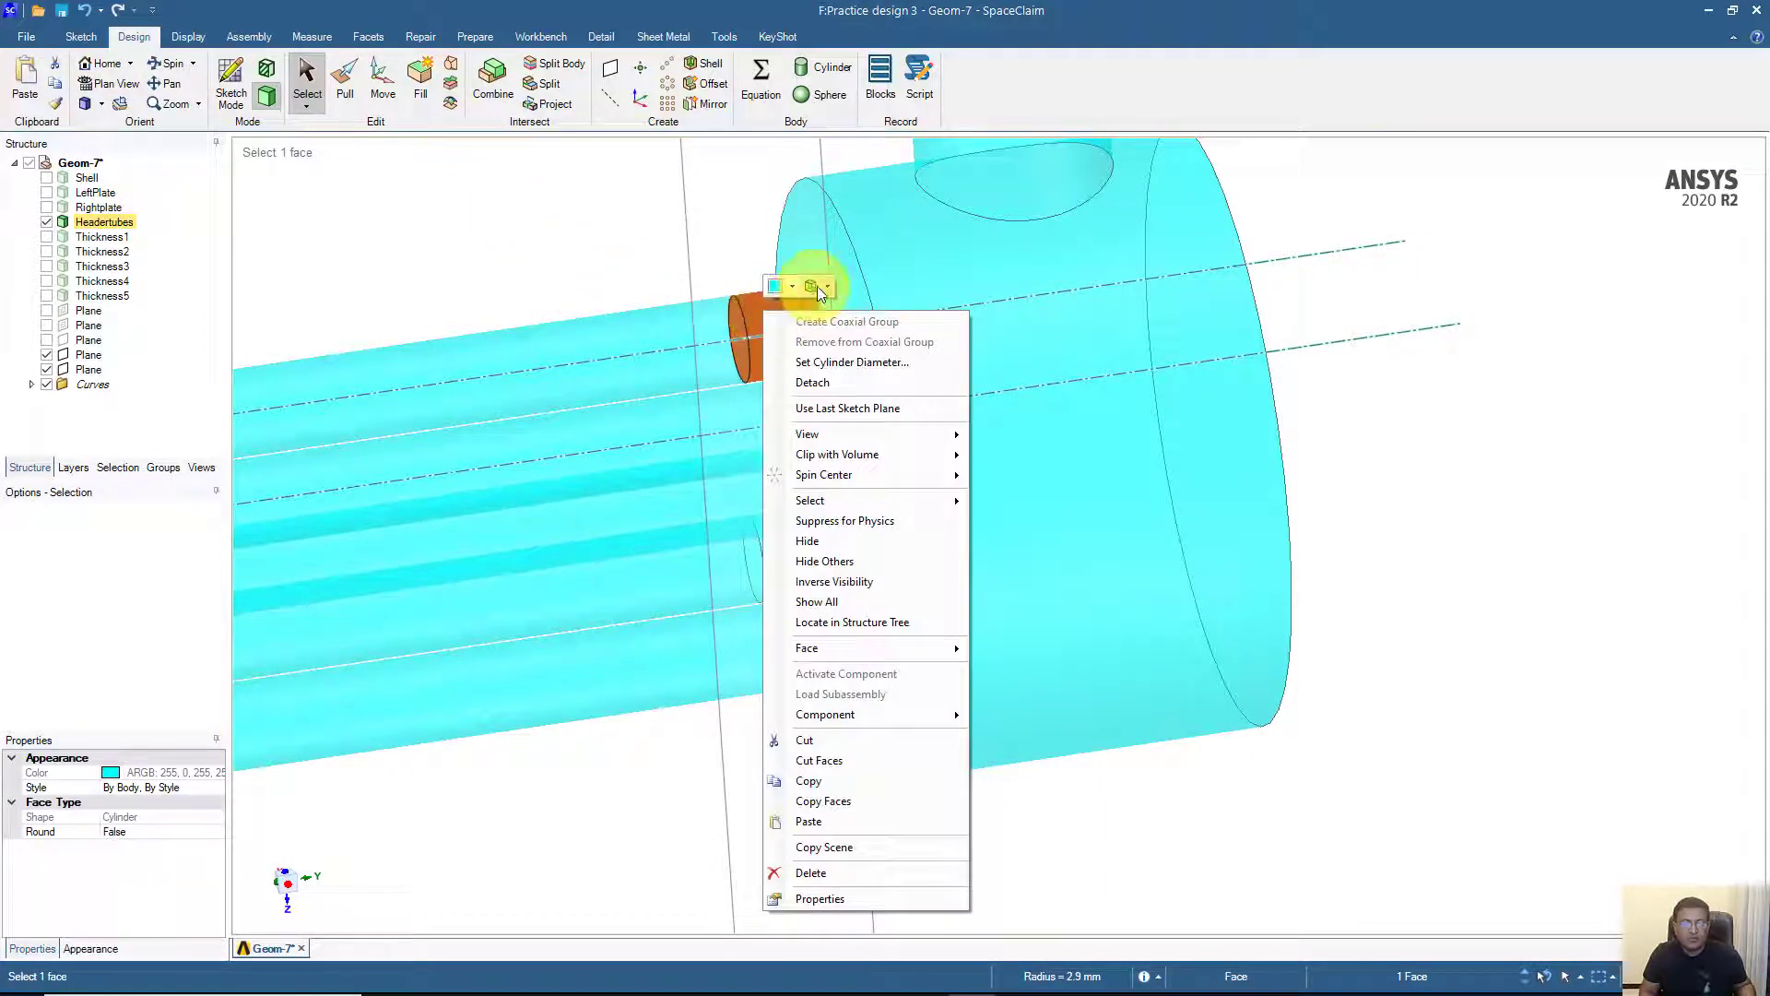
click(793, 288)
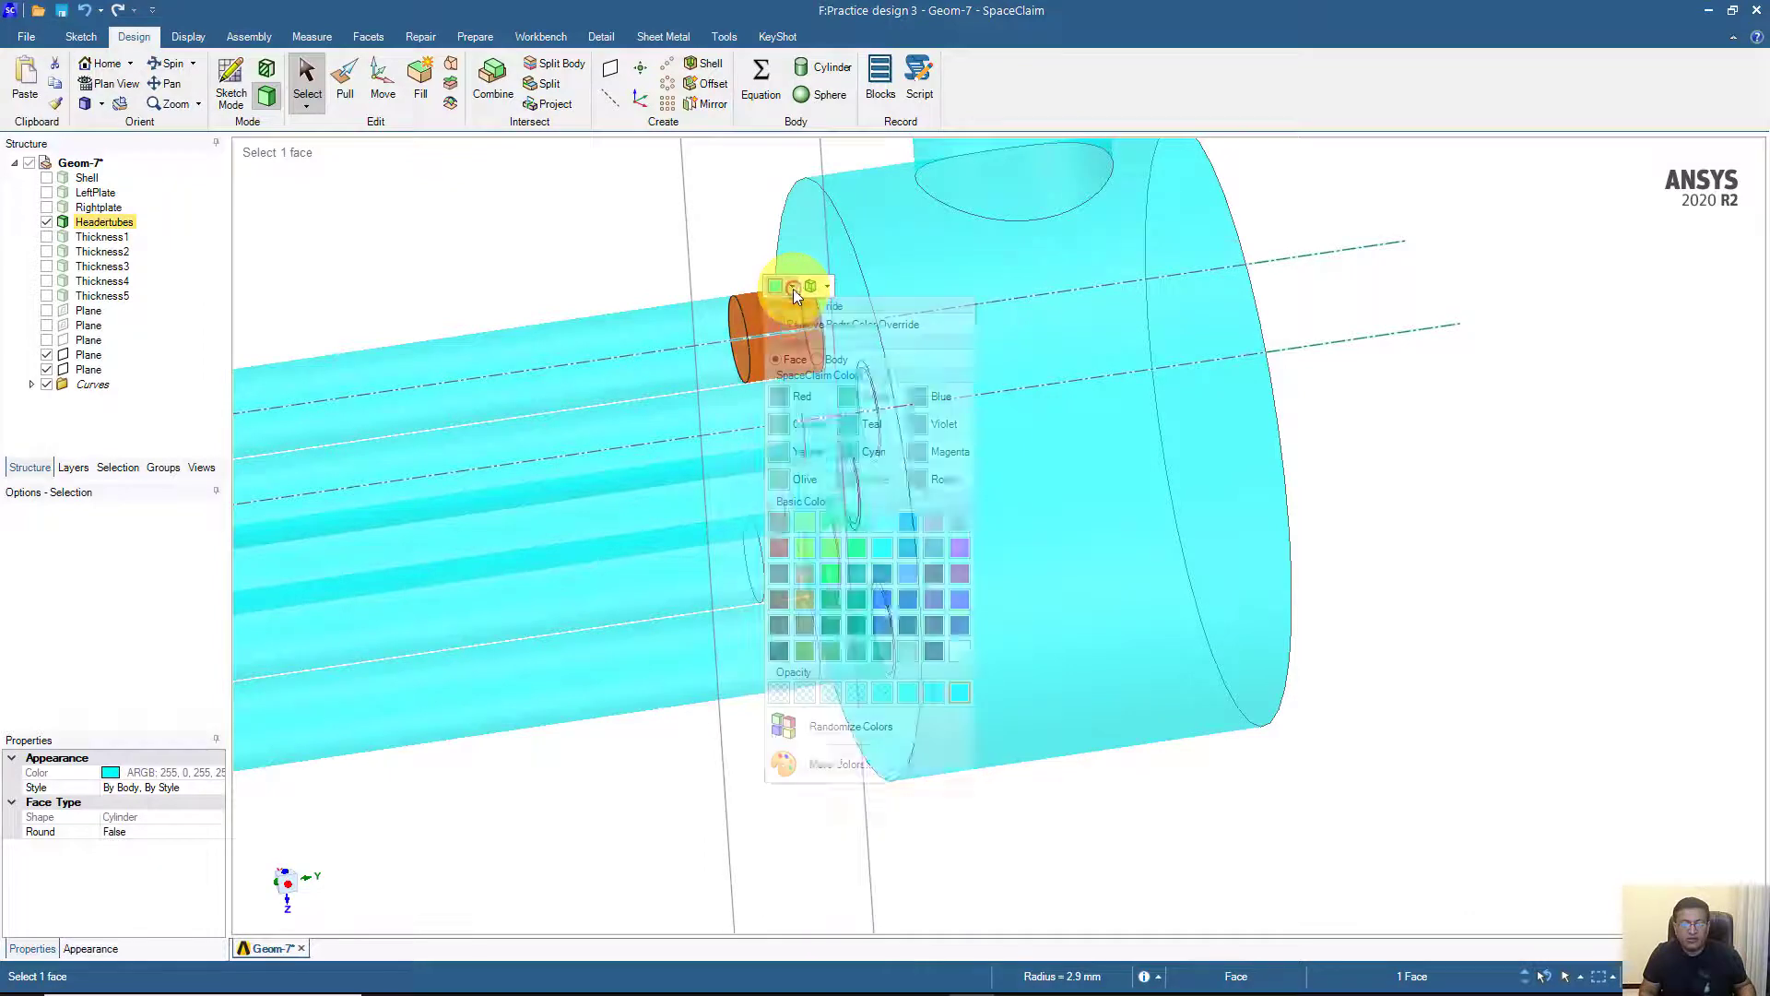
click(858, 572)
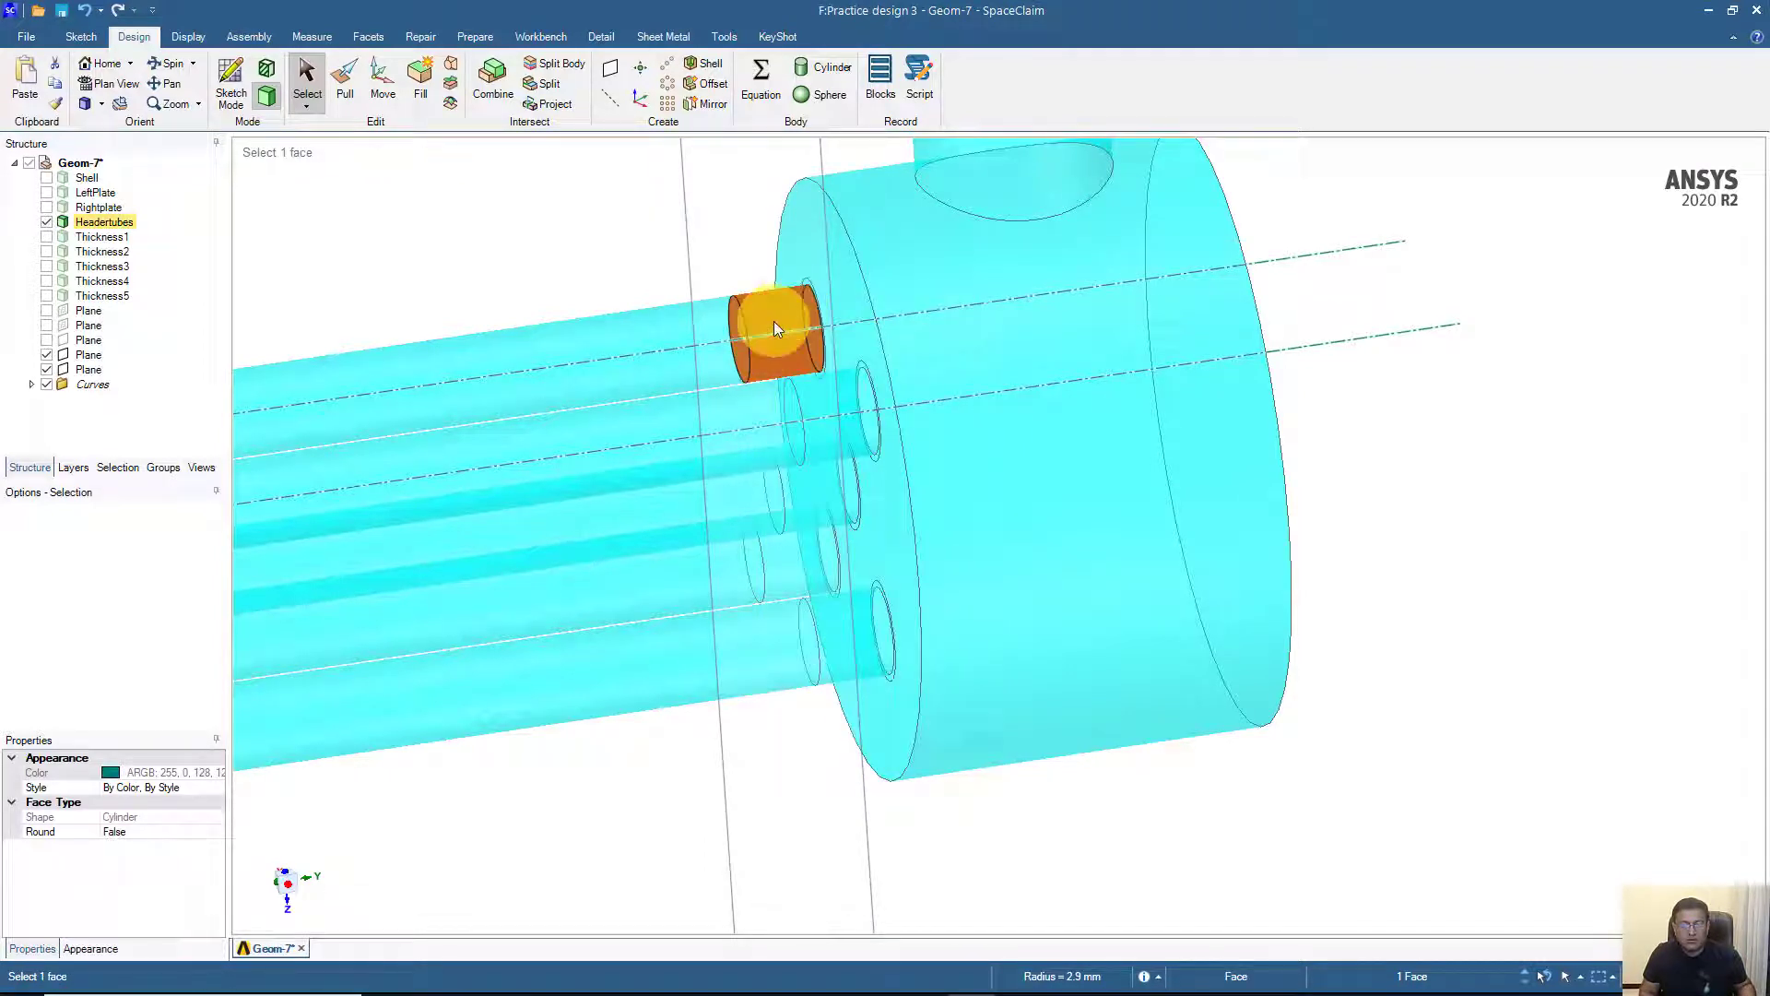
- Set the Headertubes body's display style to Opaque
right_click(773, 321)
click(838, 303)
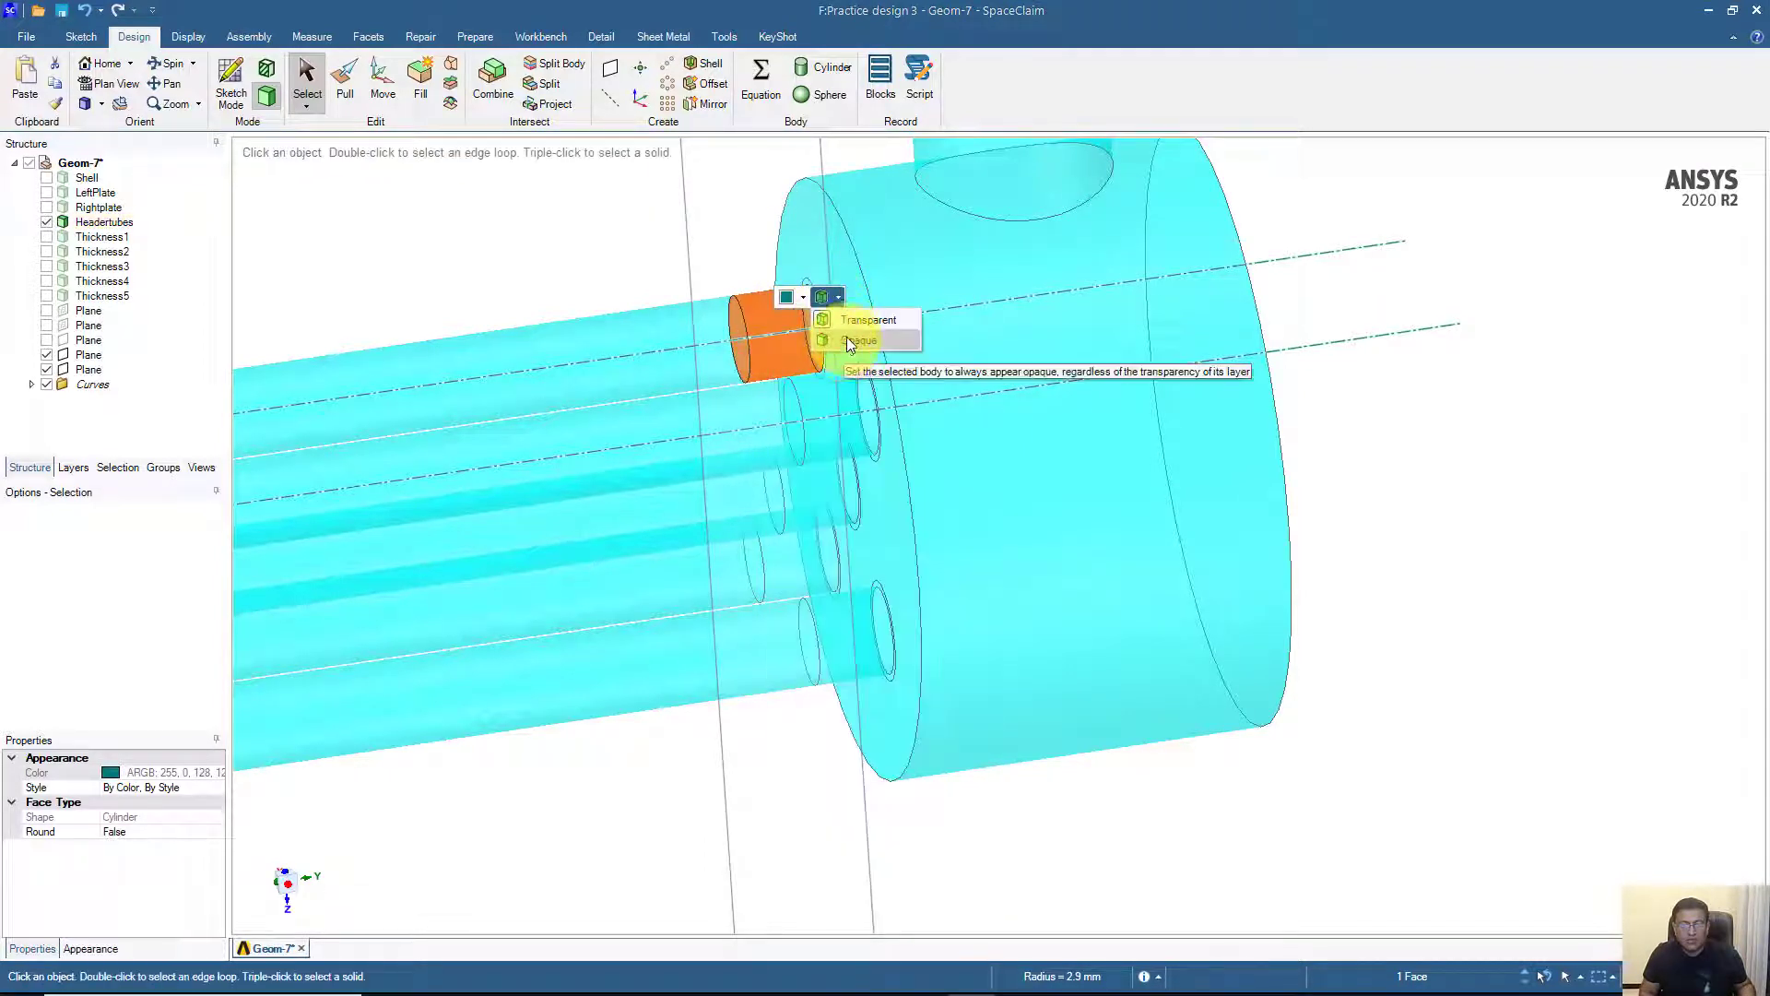
click(846, 336)
click(516, 254)
- Colour the long face of the uppermost tube red
scroll(505, 260, down, 5)
scroll(673, 391, up, 8)
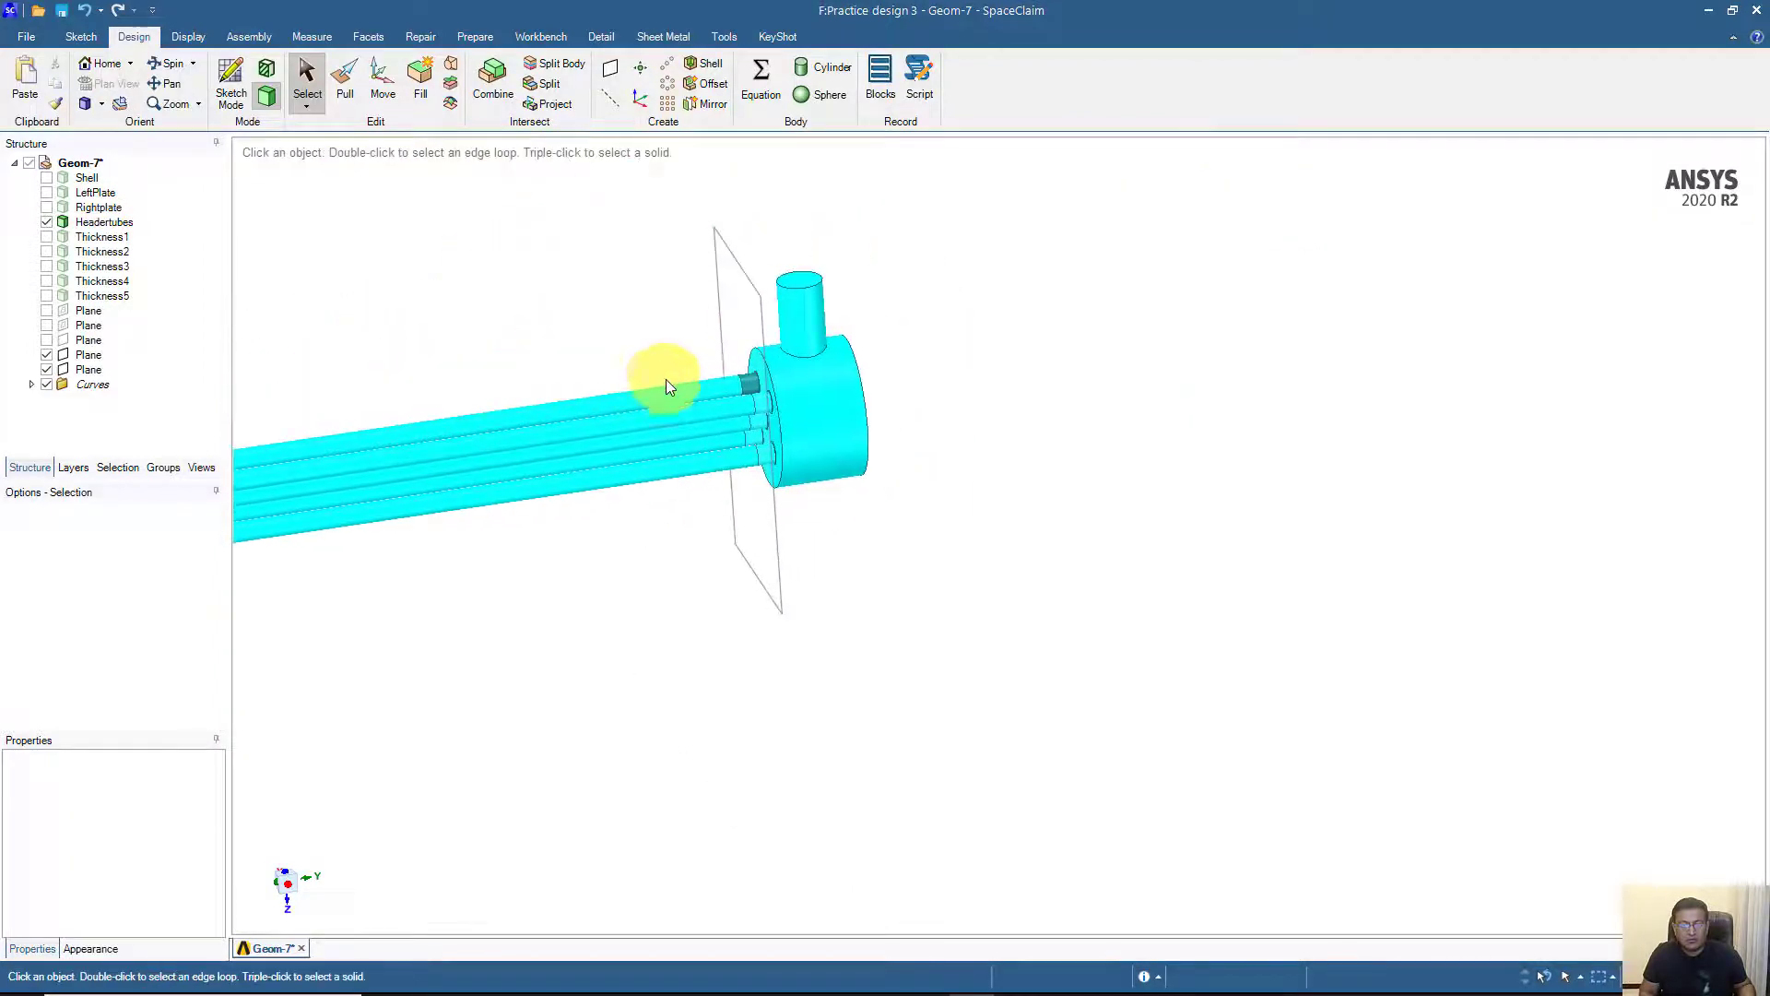
right_click(782, 427)
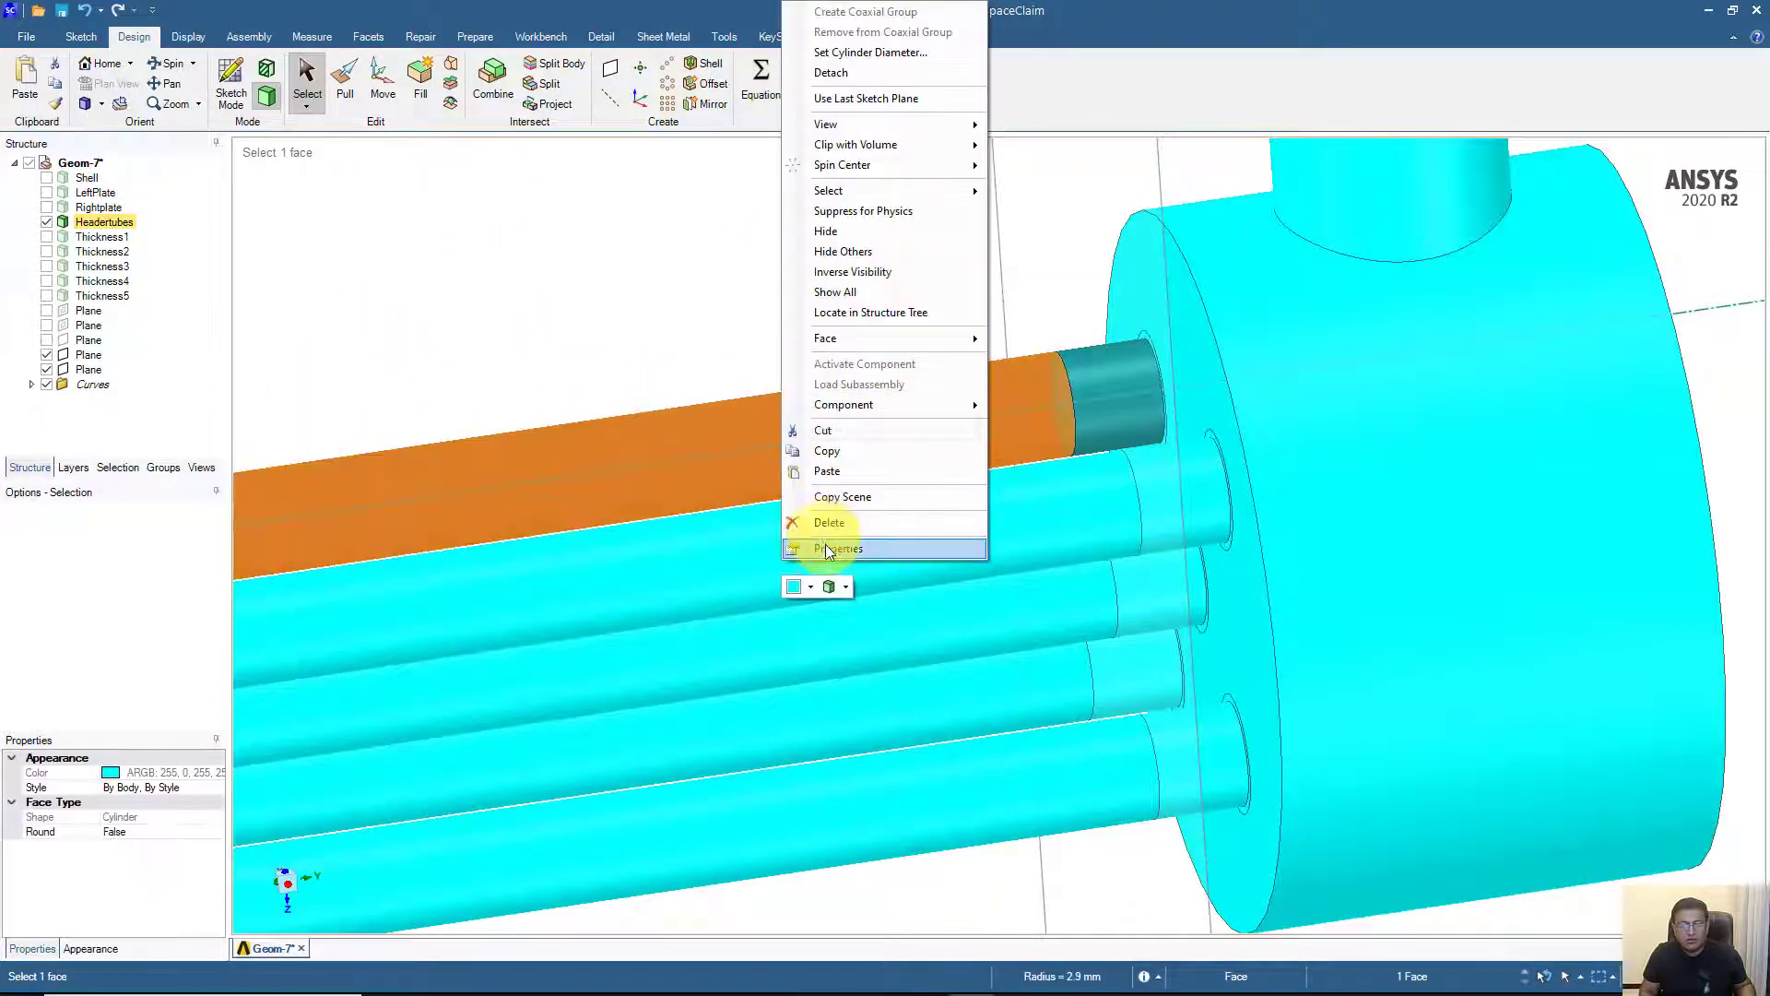
click(811, 585)
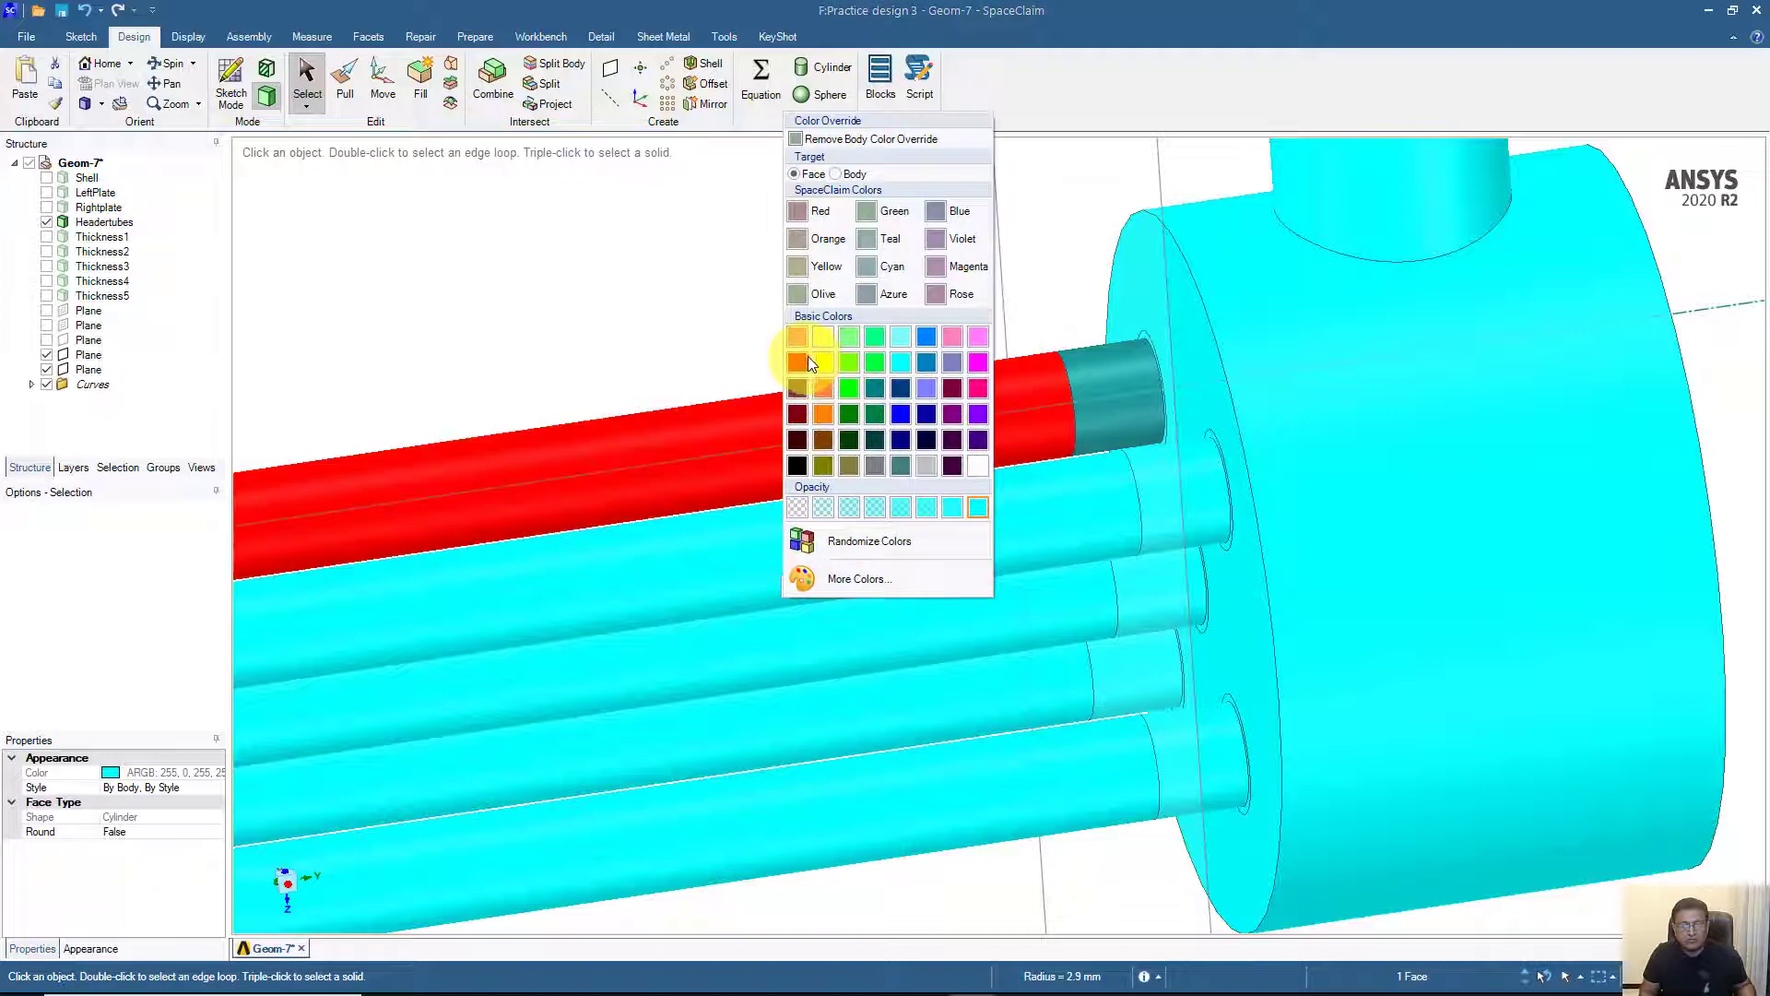
click(802, 360)
- Colour the long face of the second tube bright pink and try to recolour the third tube's long face
right_click(763, 566)
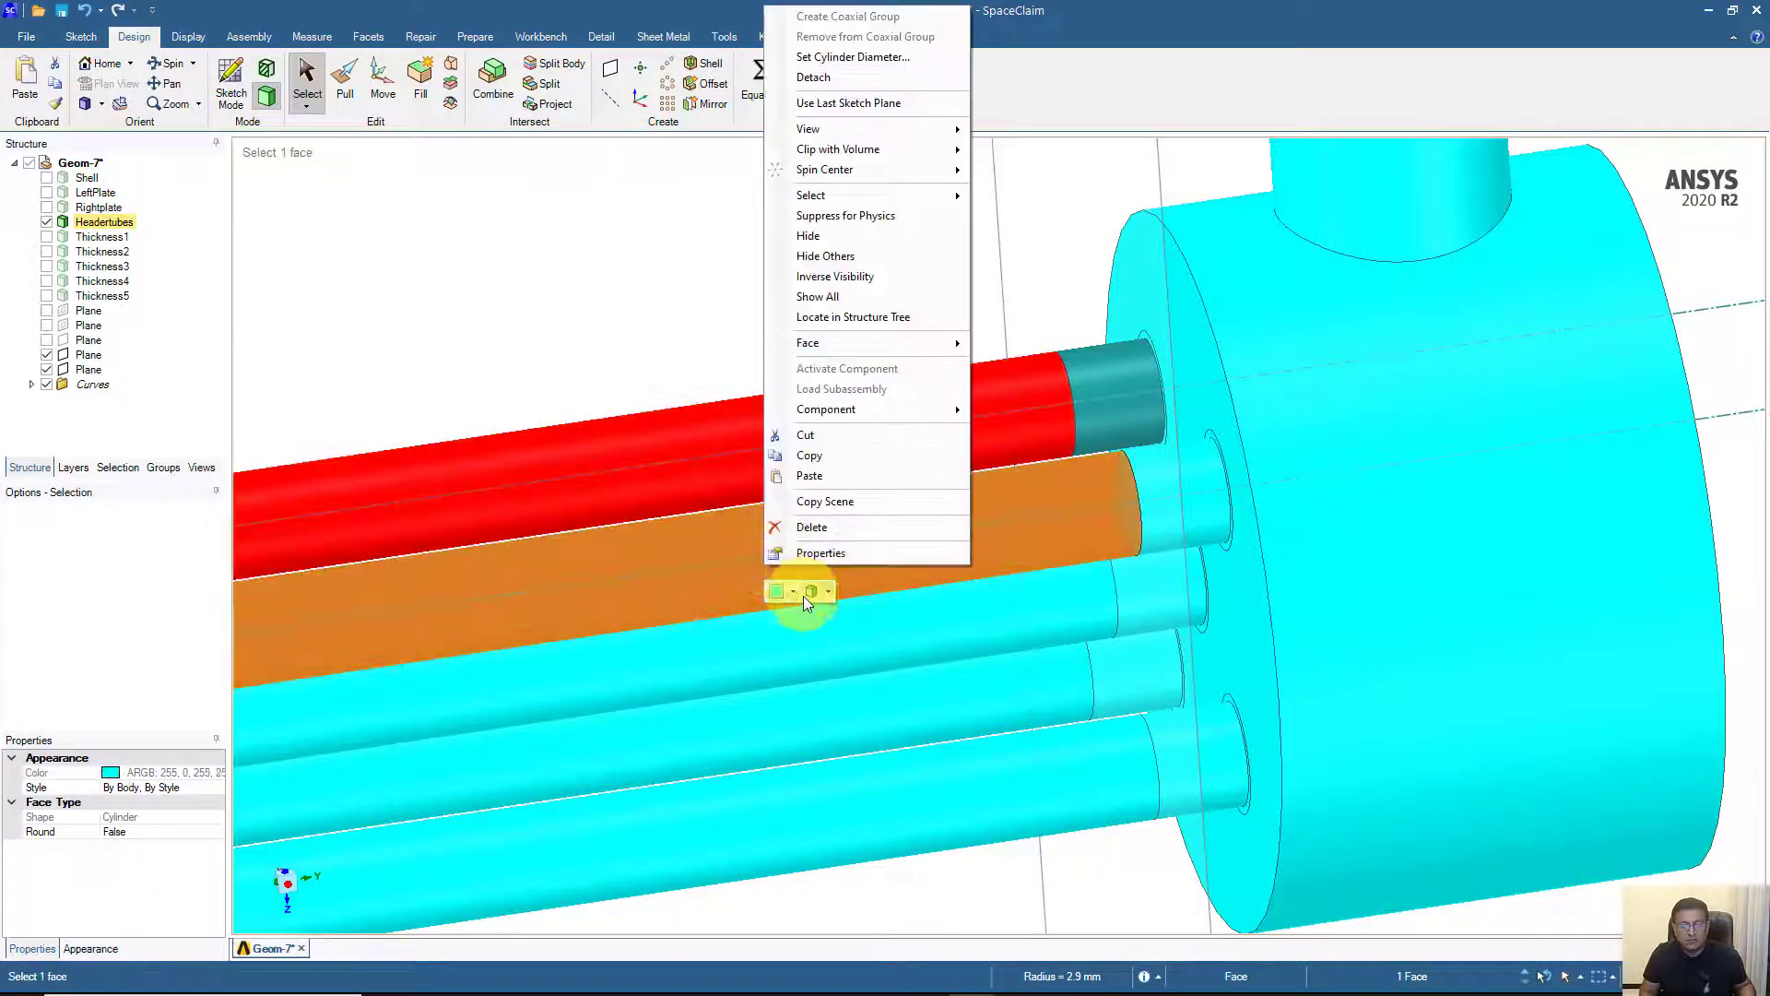
click(793, 588)
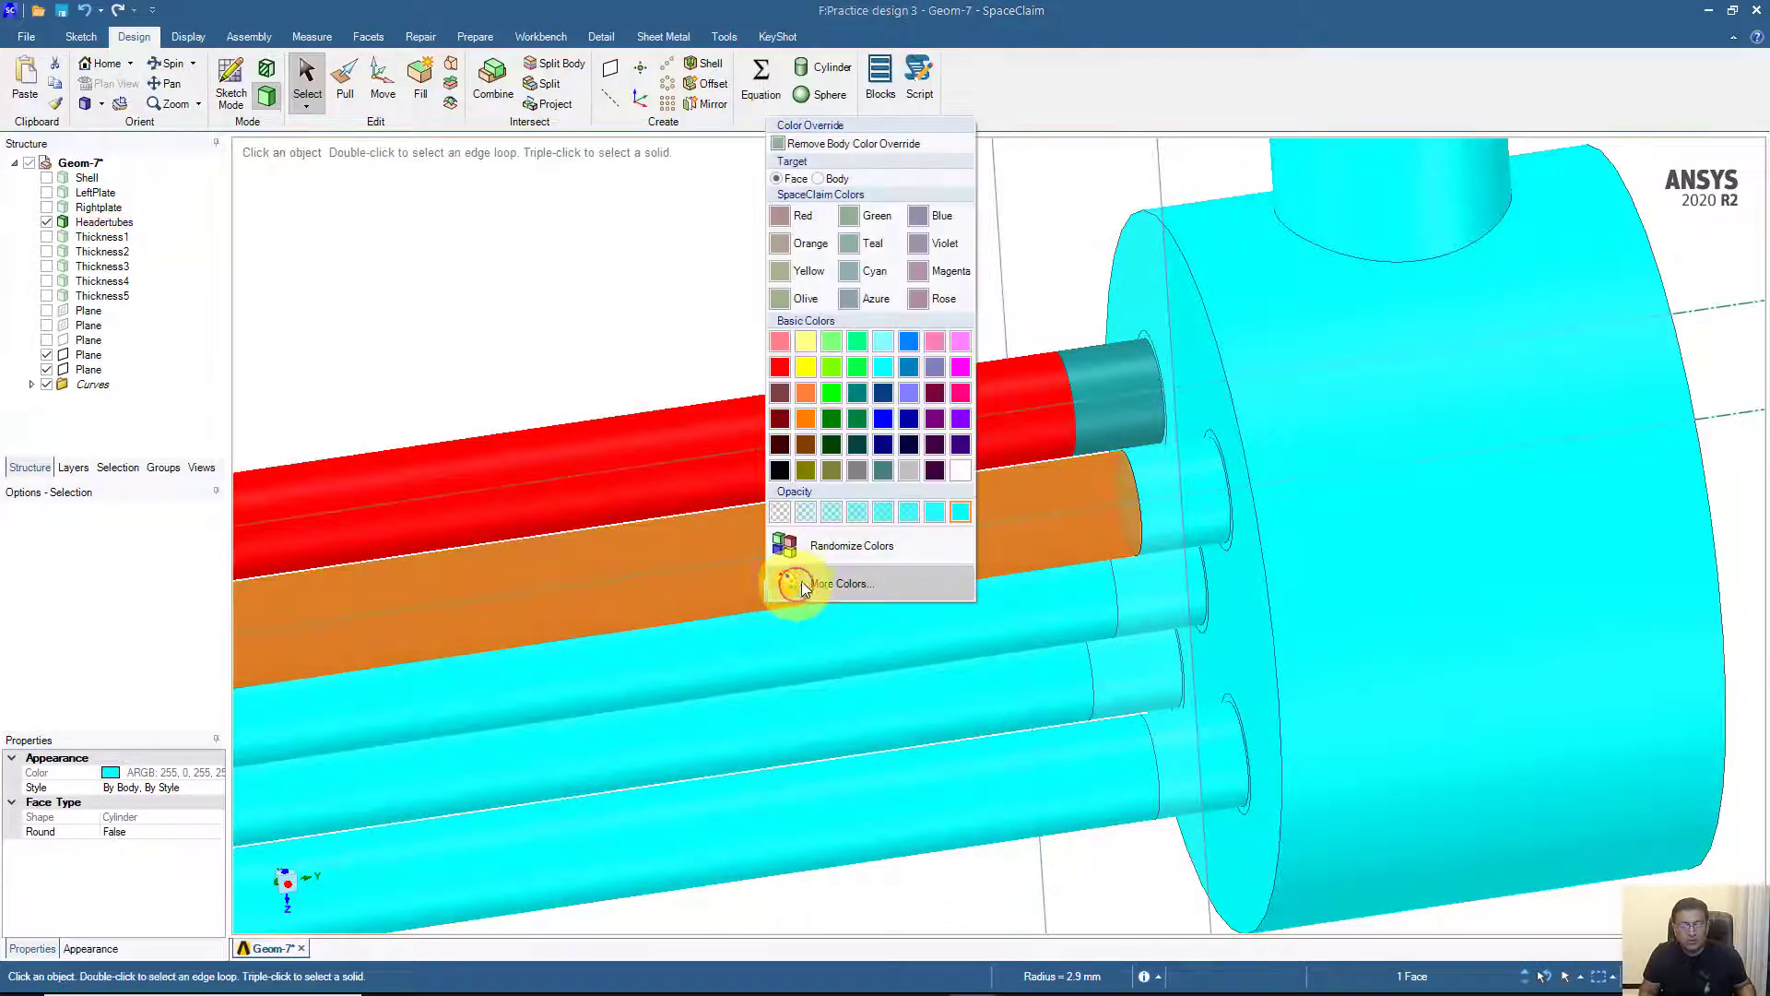
click(960, 393)
right_click(804, 661)
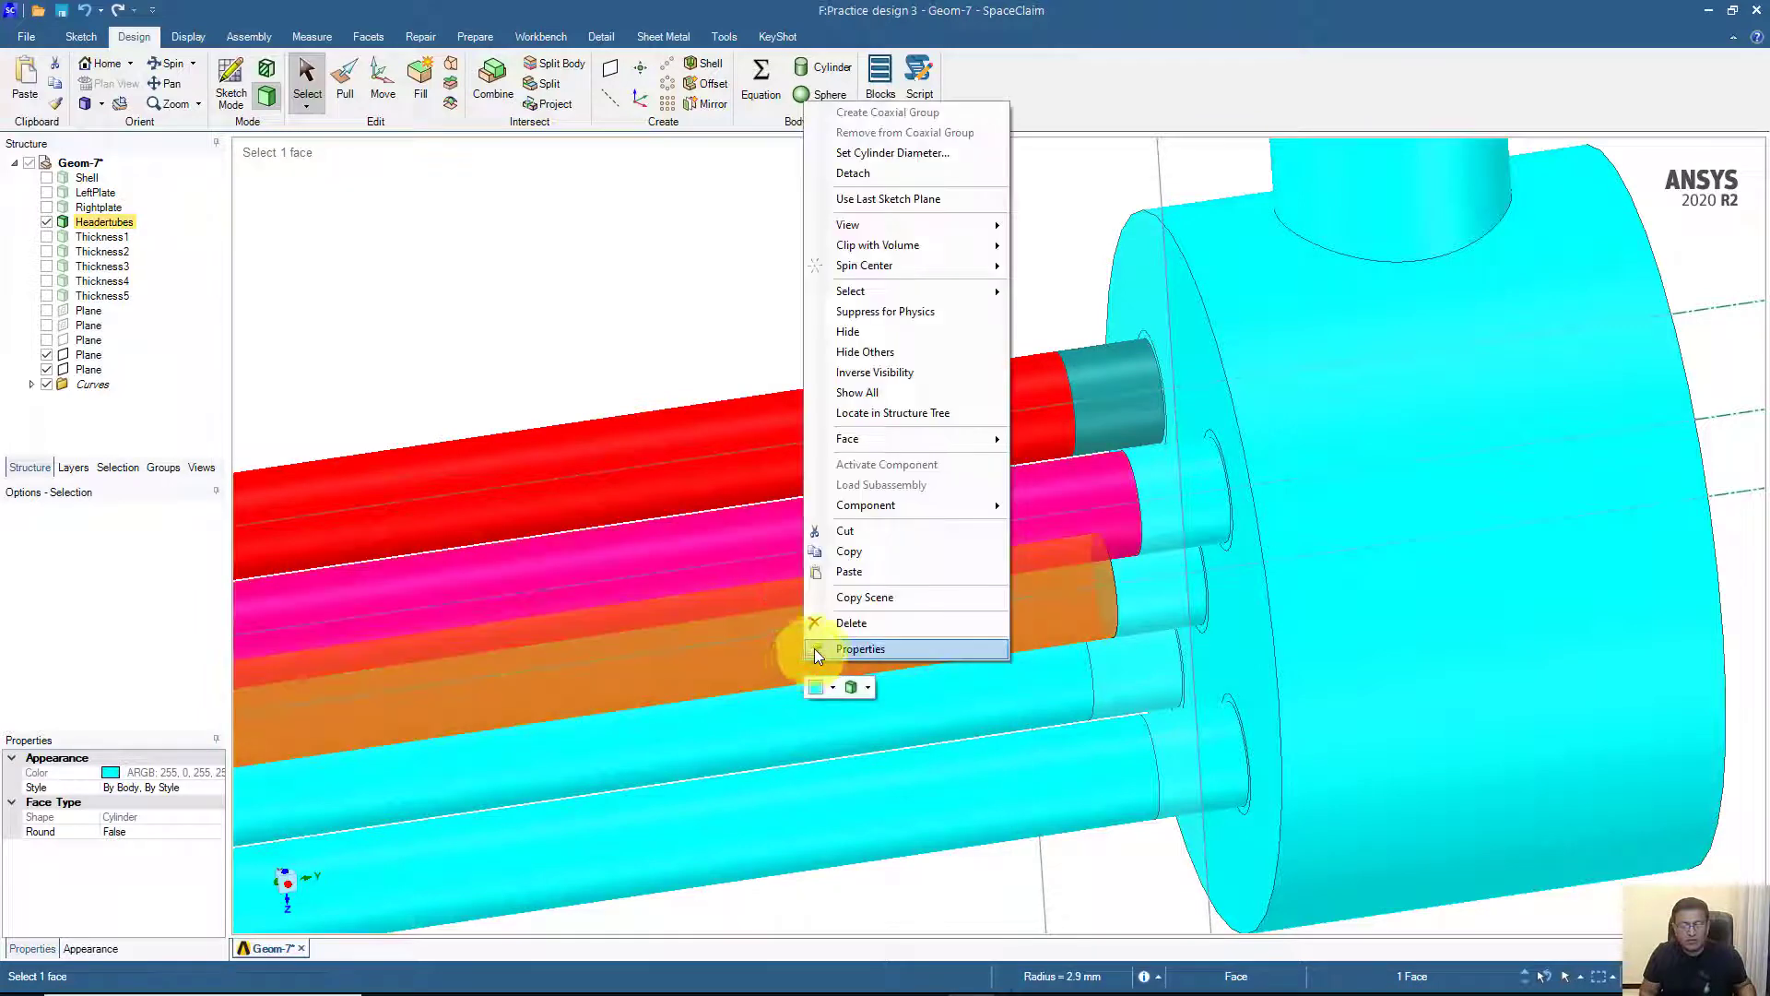
click(827, 688)
click(845, 568)
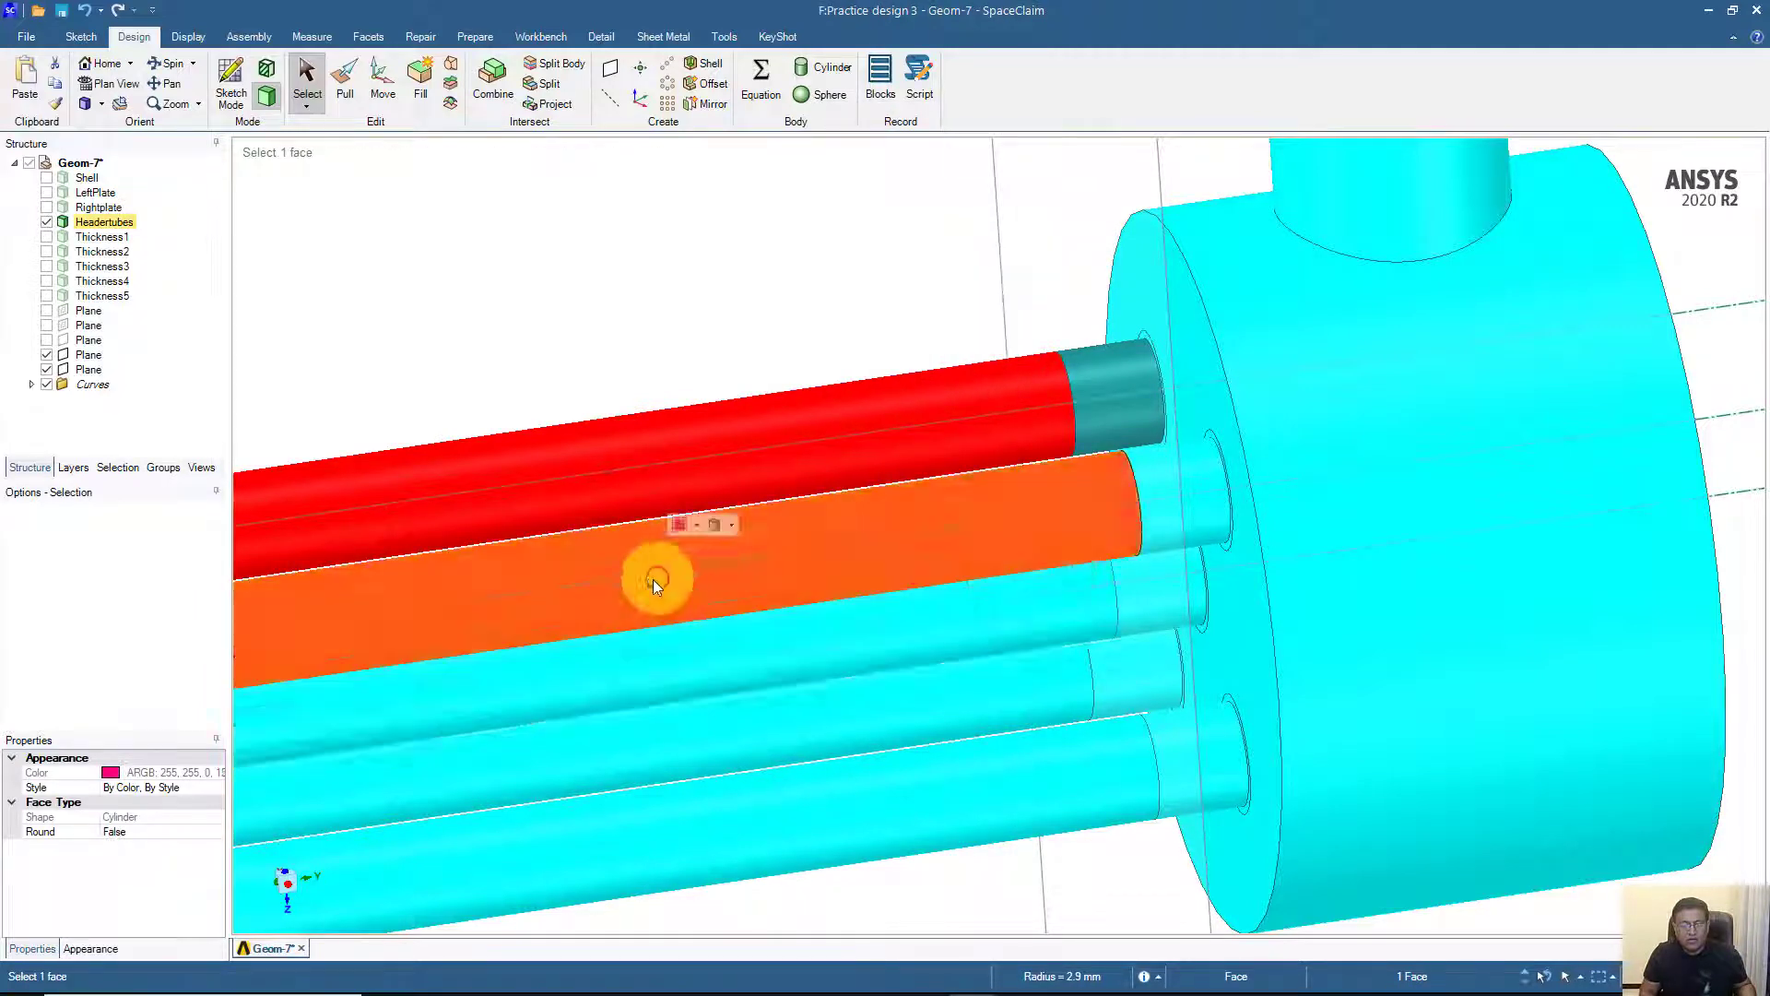
- Select all faces of the Headertubes body and randomize their colours
scroll(636, 578, down, 5)
key(ctrl+a)
ctrl+middle_drag(581, 563, 1188, 433)
right_click(909, 522)
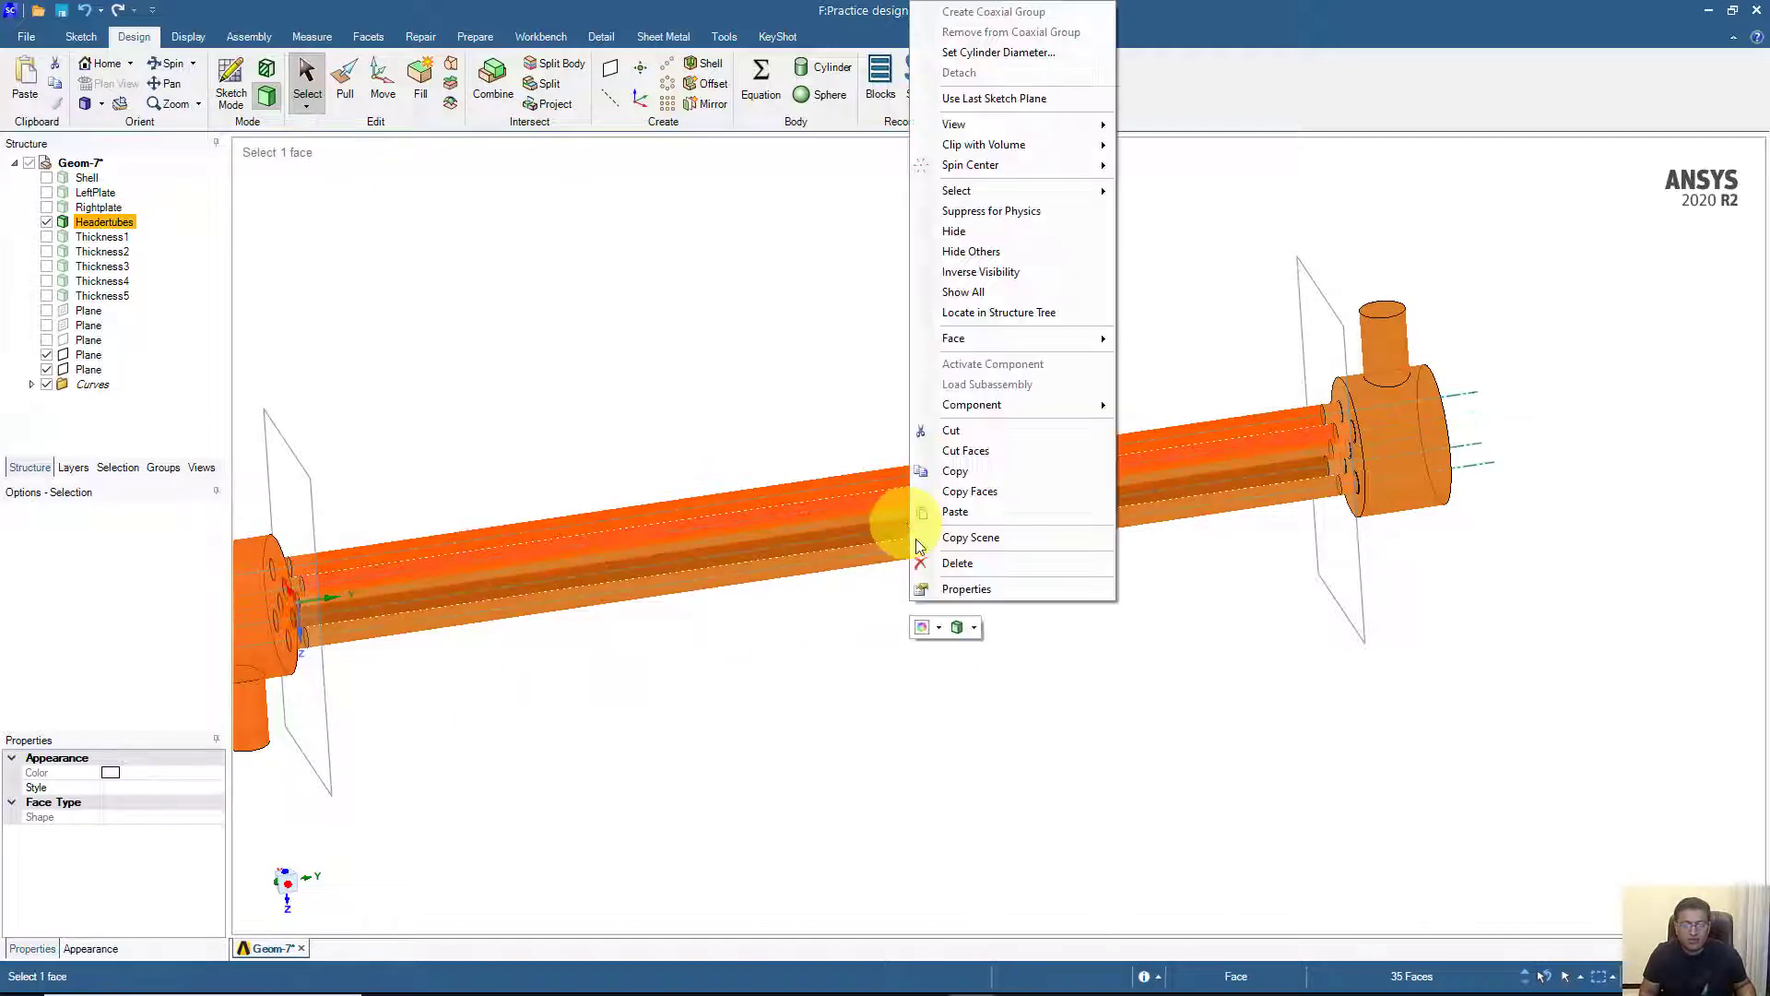
click(927, 622)
click(947, 590)
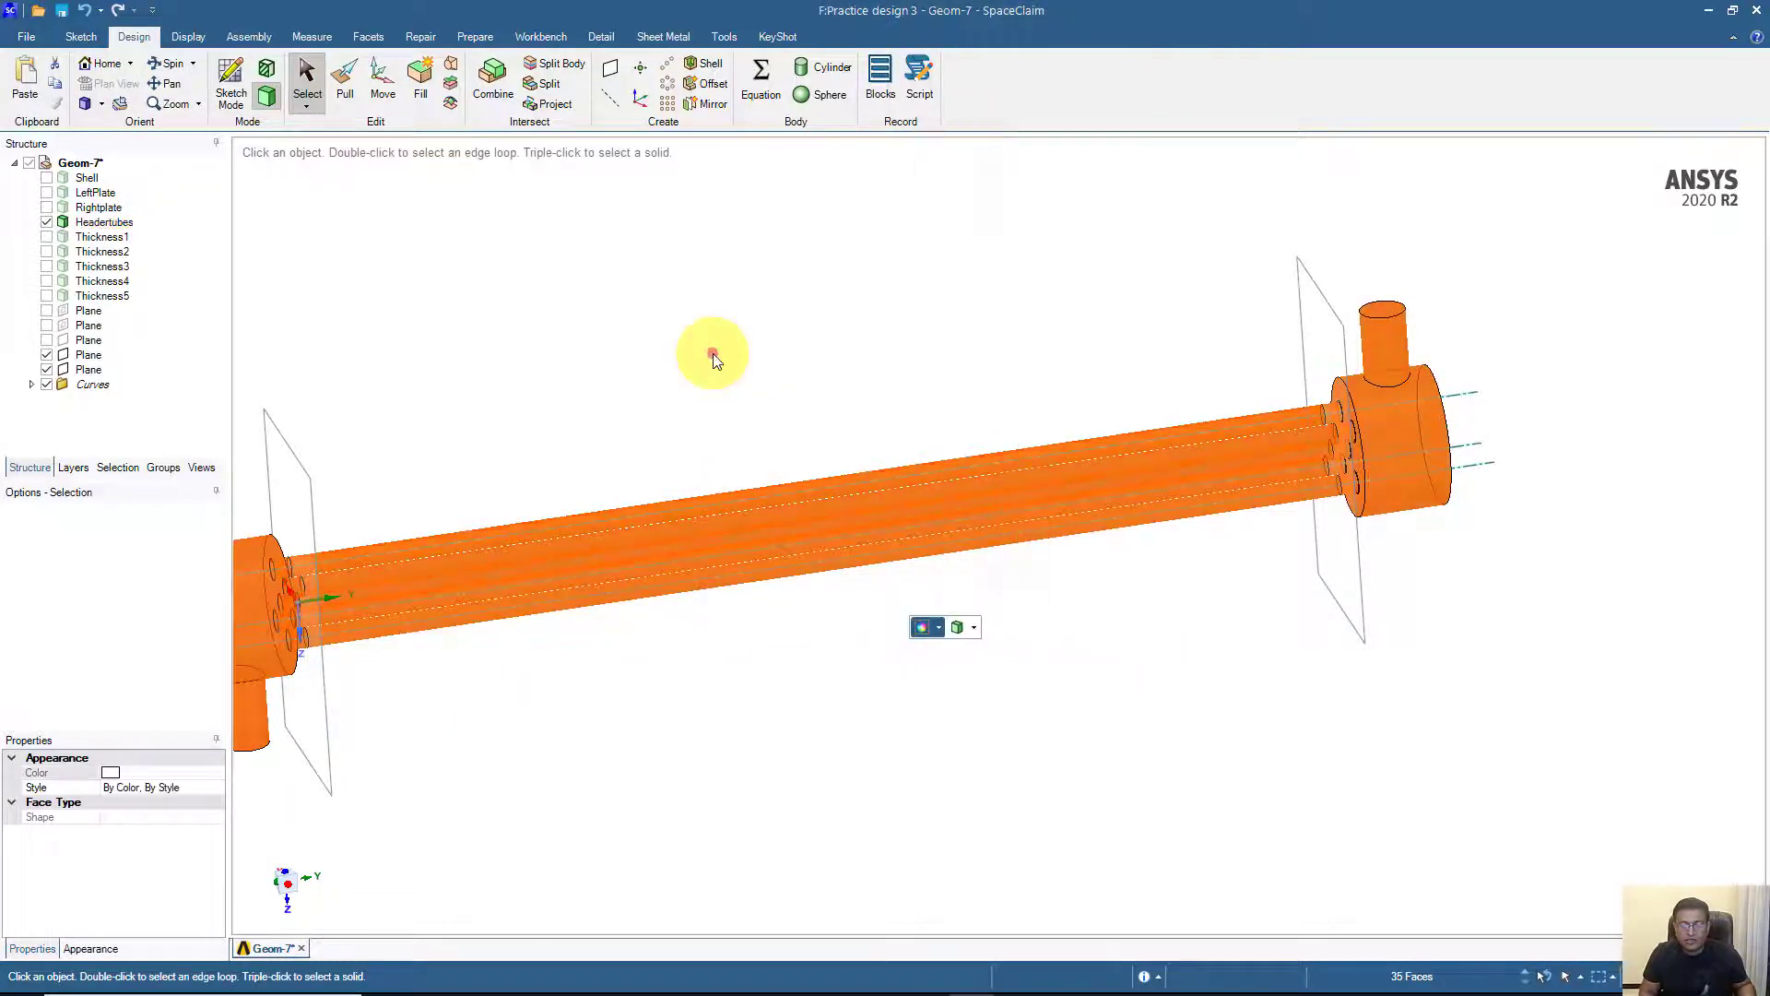
- Examine the split tube faces where the tubes meet the header at the origin end
scroll(712, 356, up, 5)
ctrl+middle_drag(790, 363, 294, 313)
middle_drag(693, 352, 769, 400)
scroll(771, 401, up, 5)
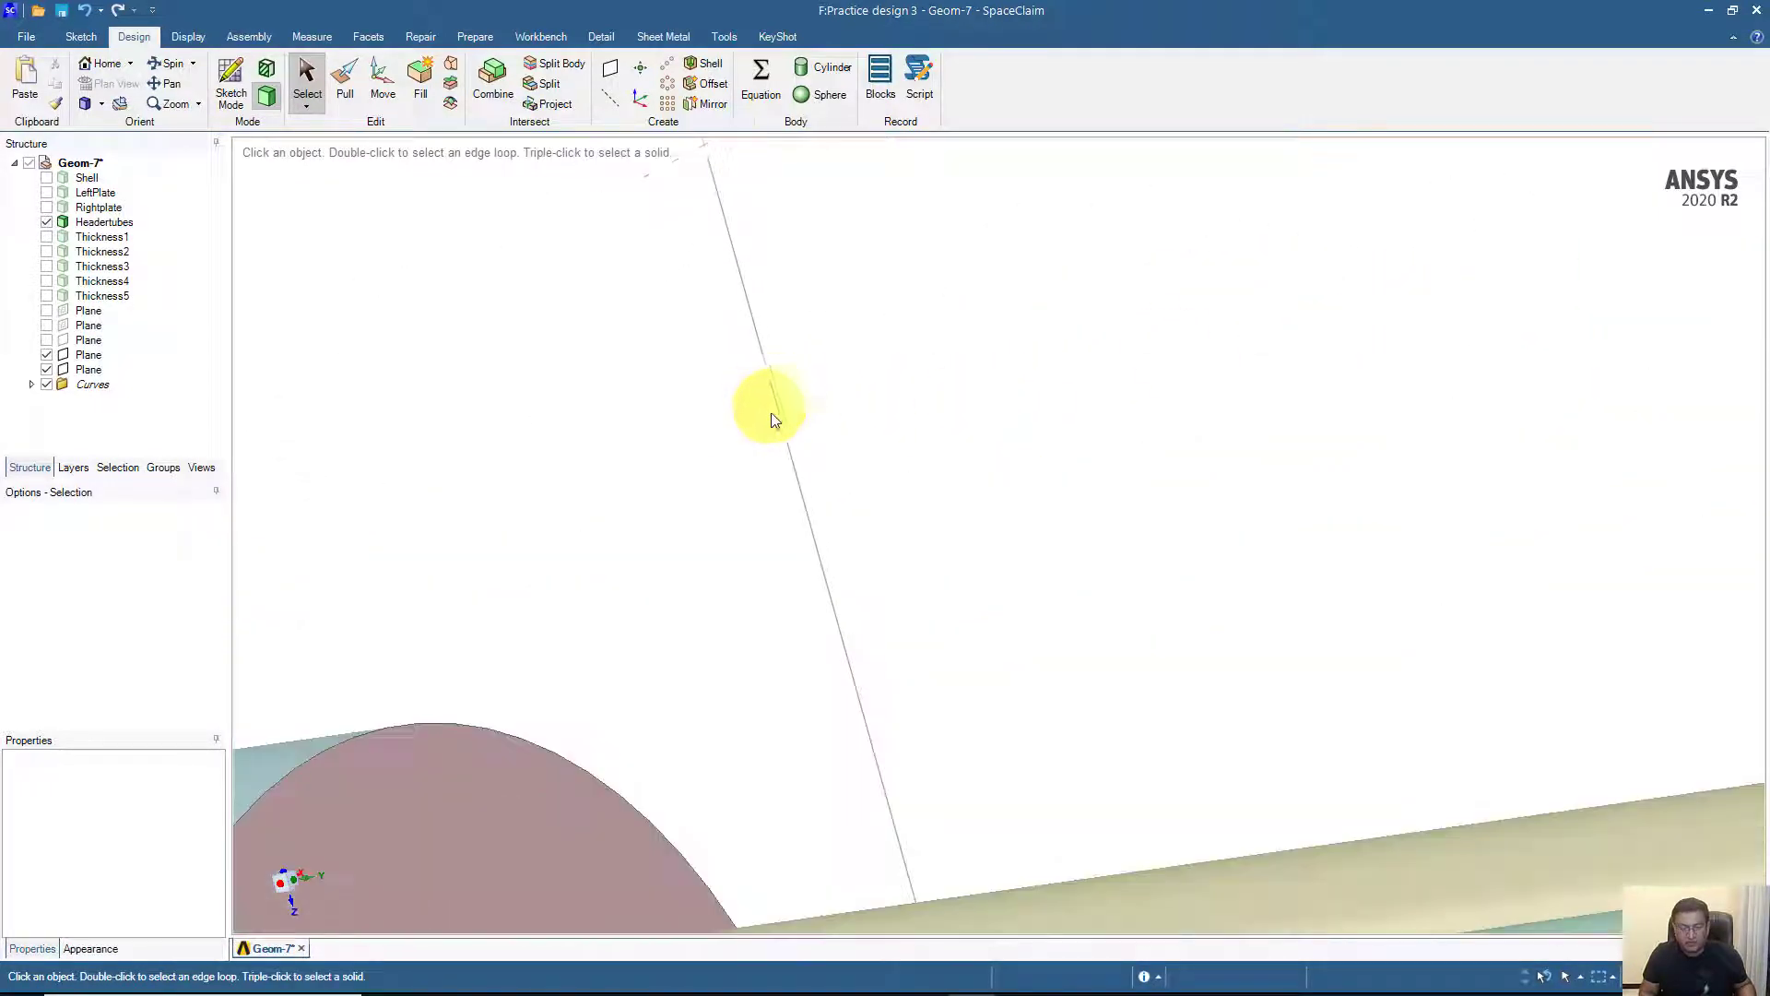
ctrl+middle_drag(774, 518, 1074, 205)
scroll(962, 438, up, 5)
ctrl+middle_drag(961, 442, 1150, 163)
ctrl+middle_drag(996, 560, 1446, 206)
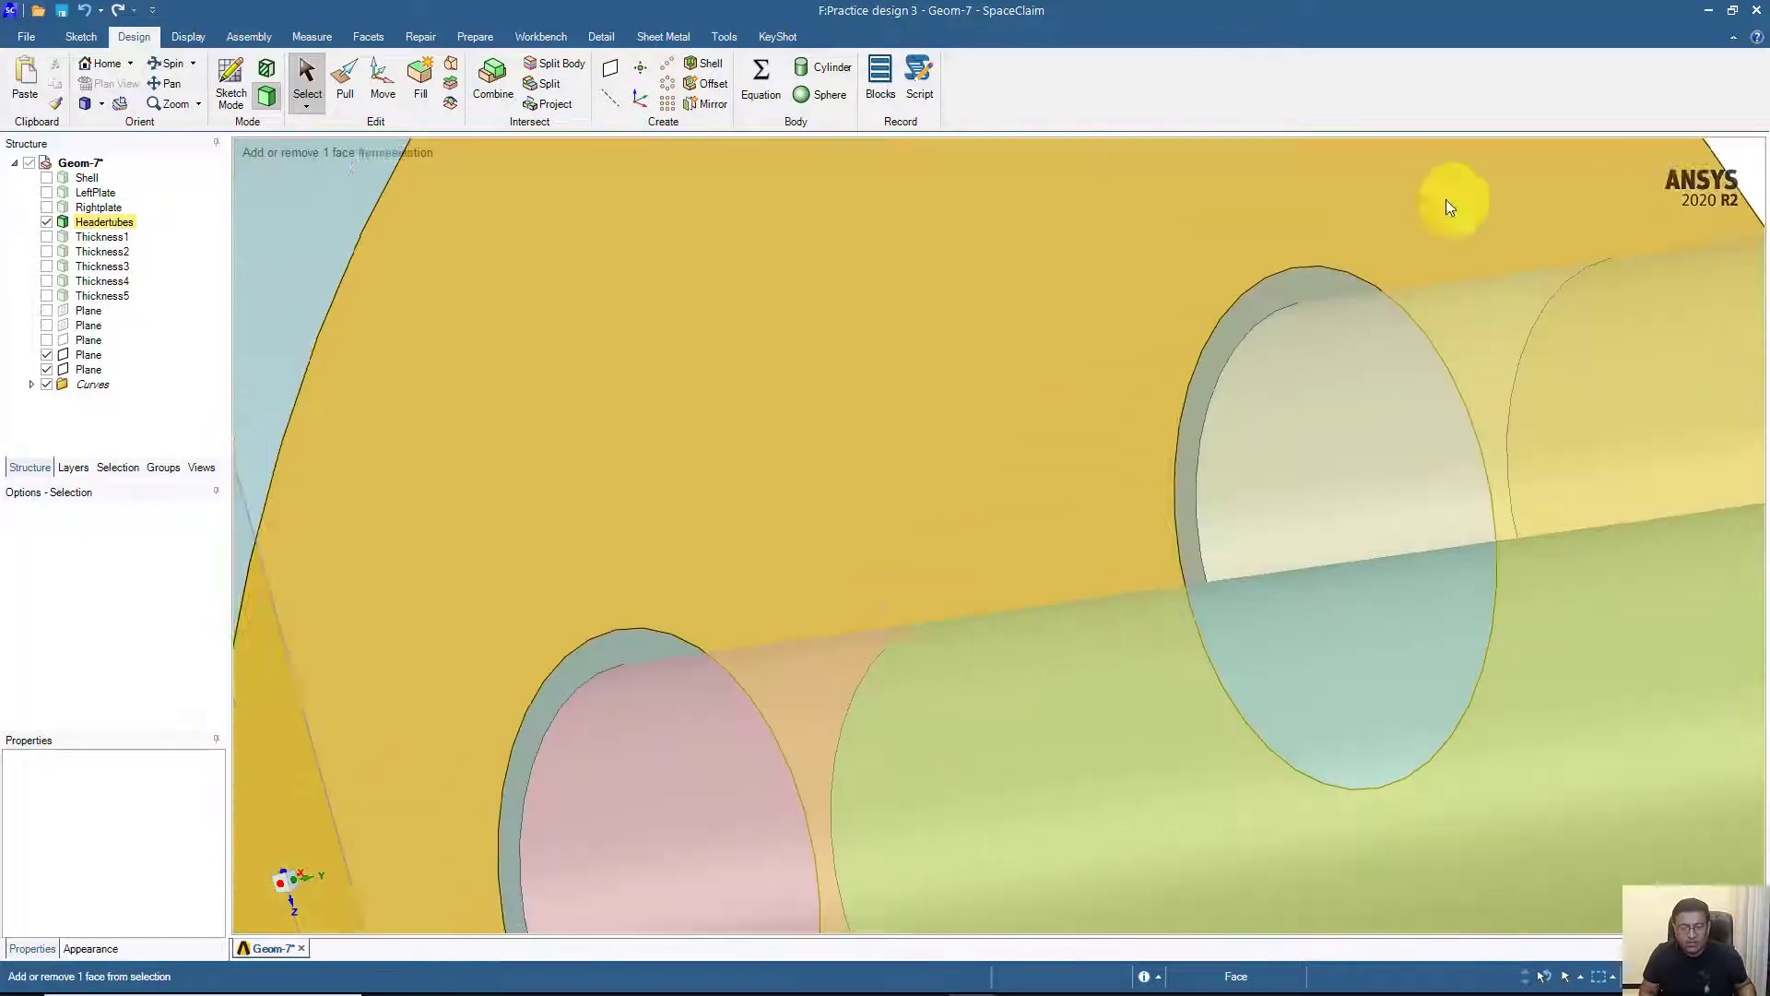
- Inspect the ring-shaped face around a tube end at the origin-end header and the overall Headertubes body
ctrl+middle_drag(830, 593, 996, 344)
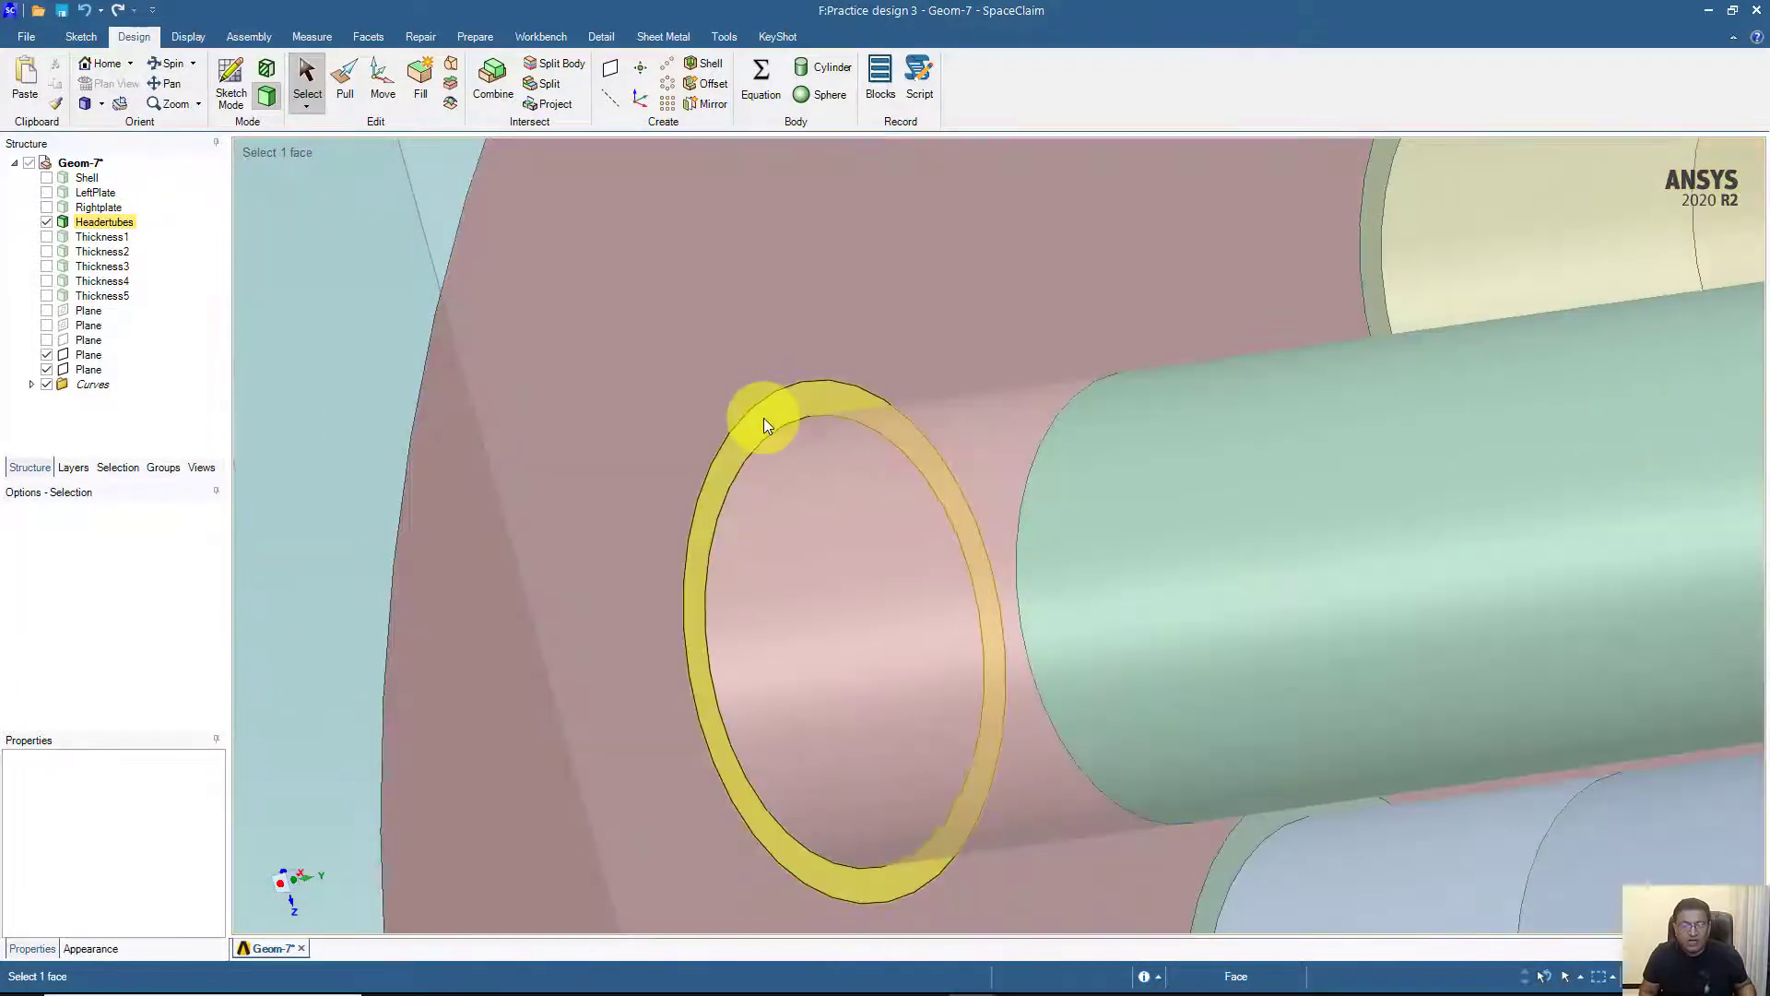
click(764, 420)
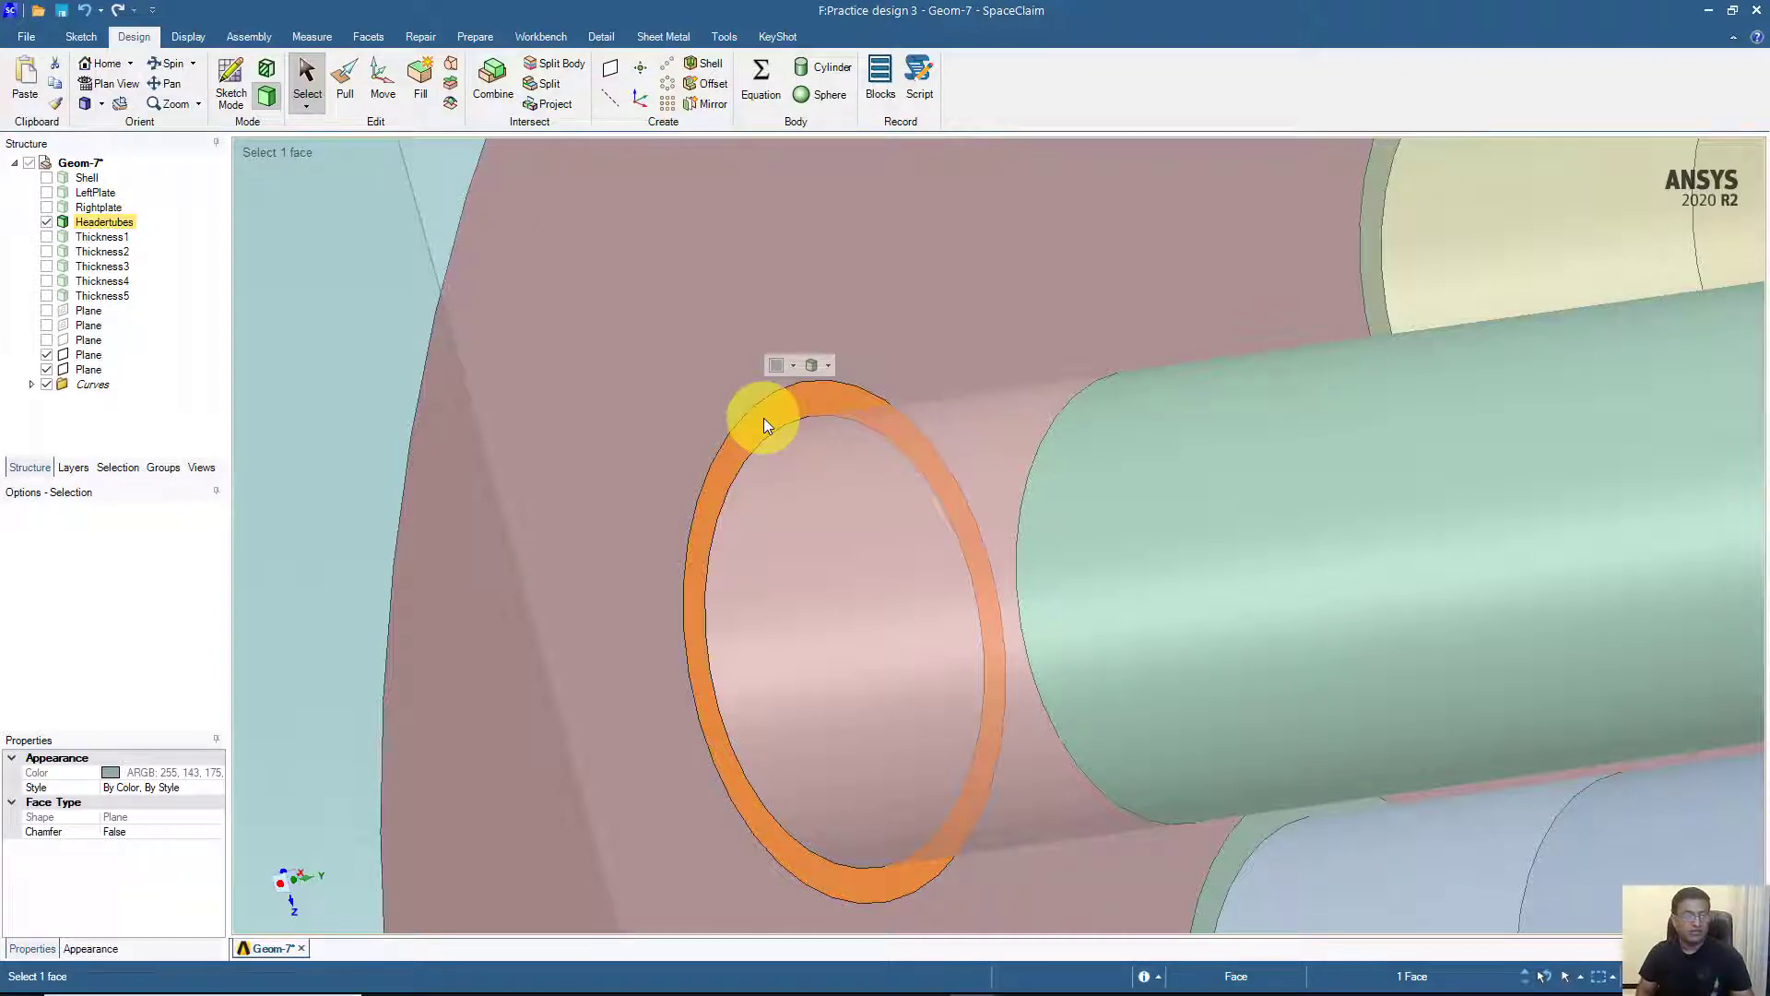
scroll(764, 417, down, 10)
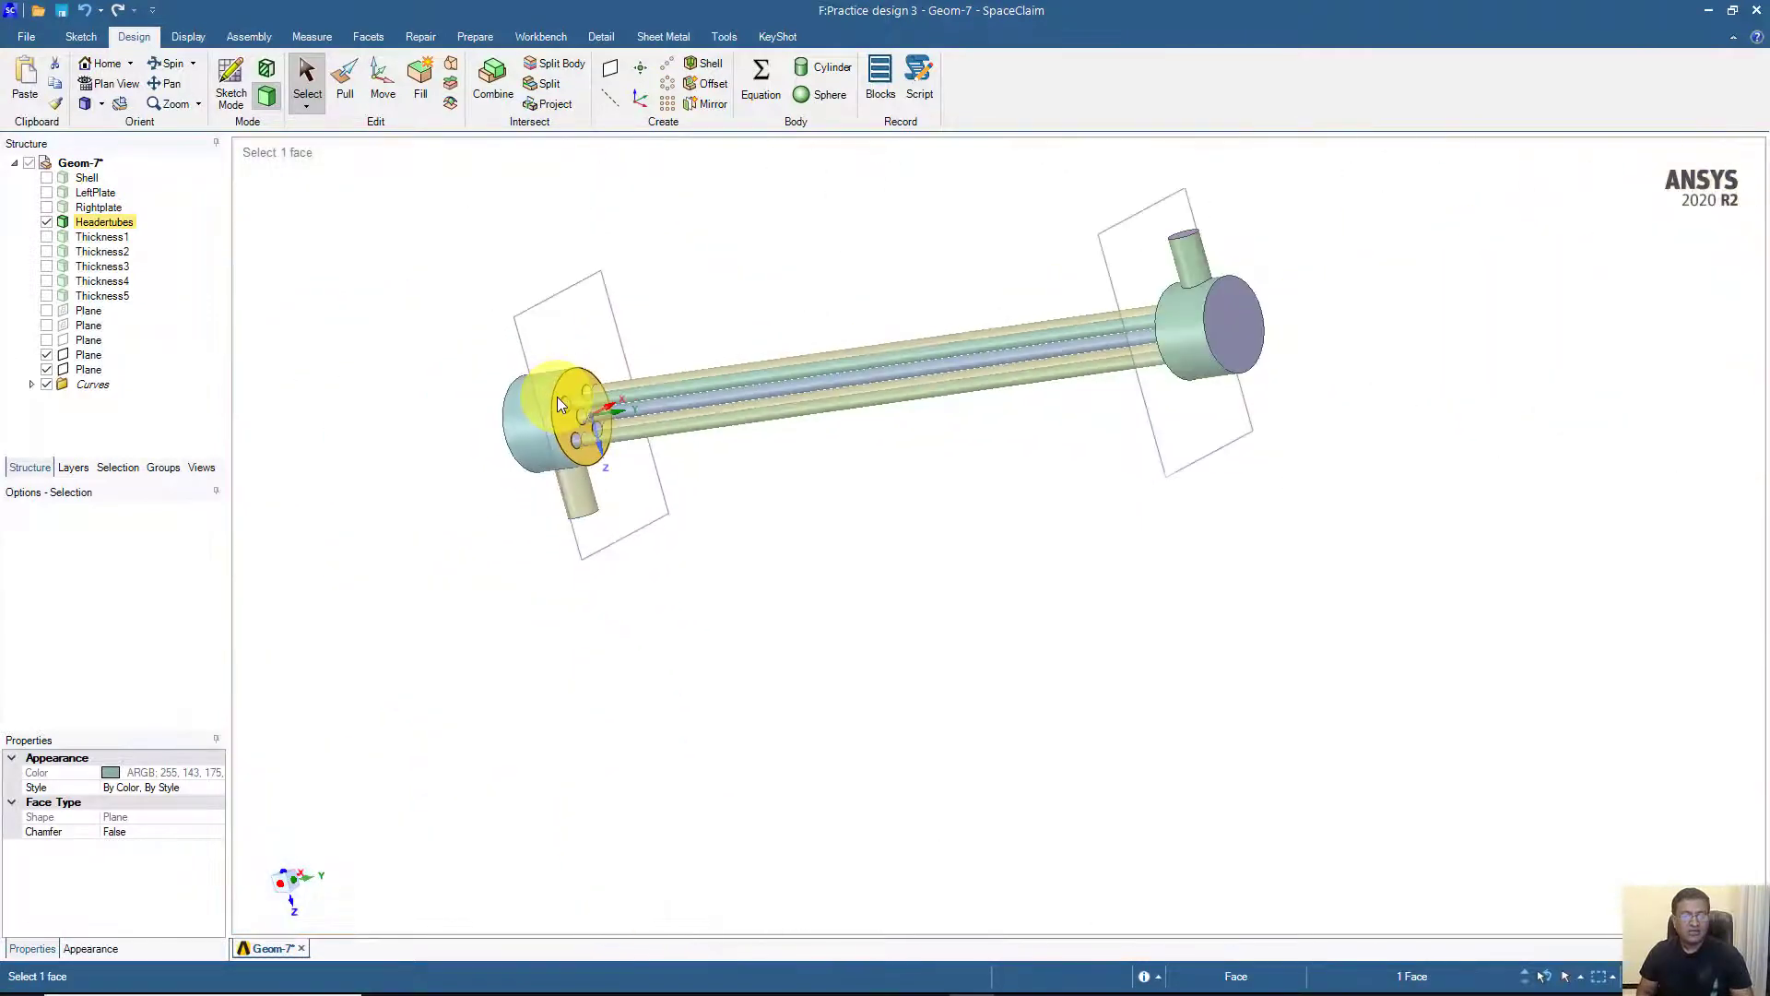
middle_drag(557, 397, 810, 368)
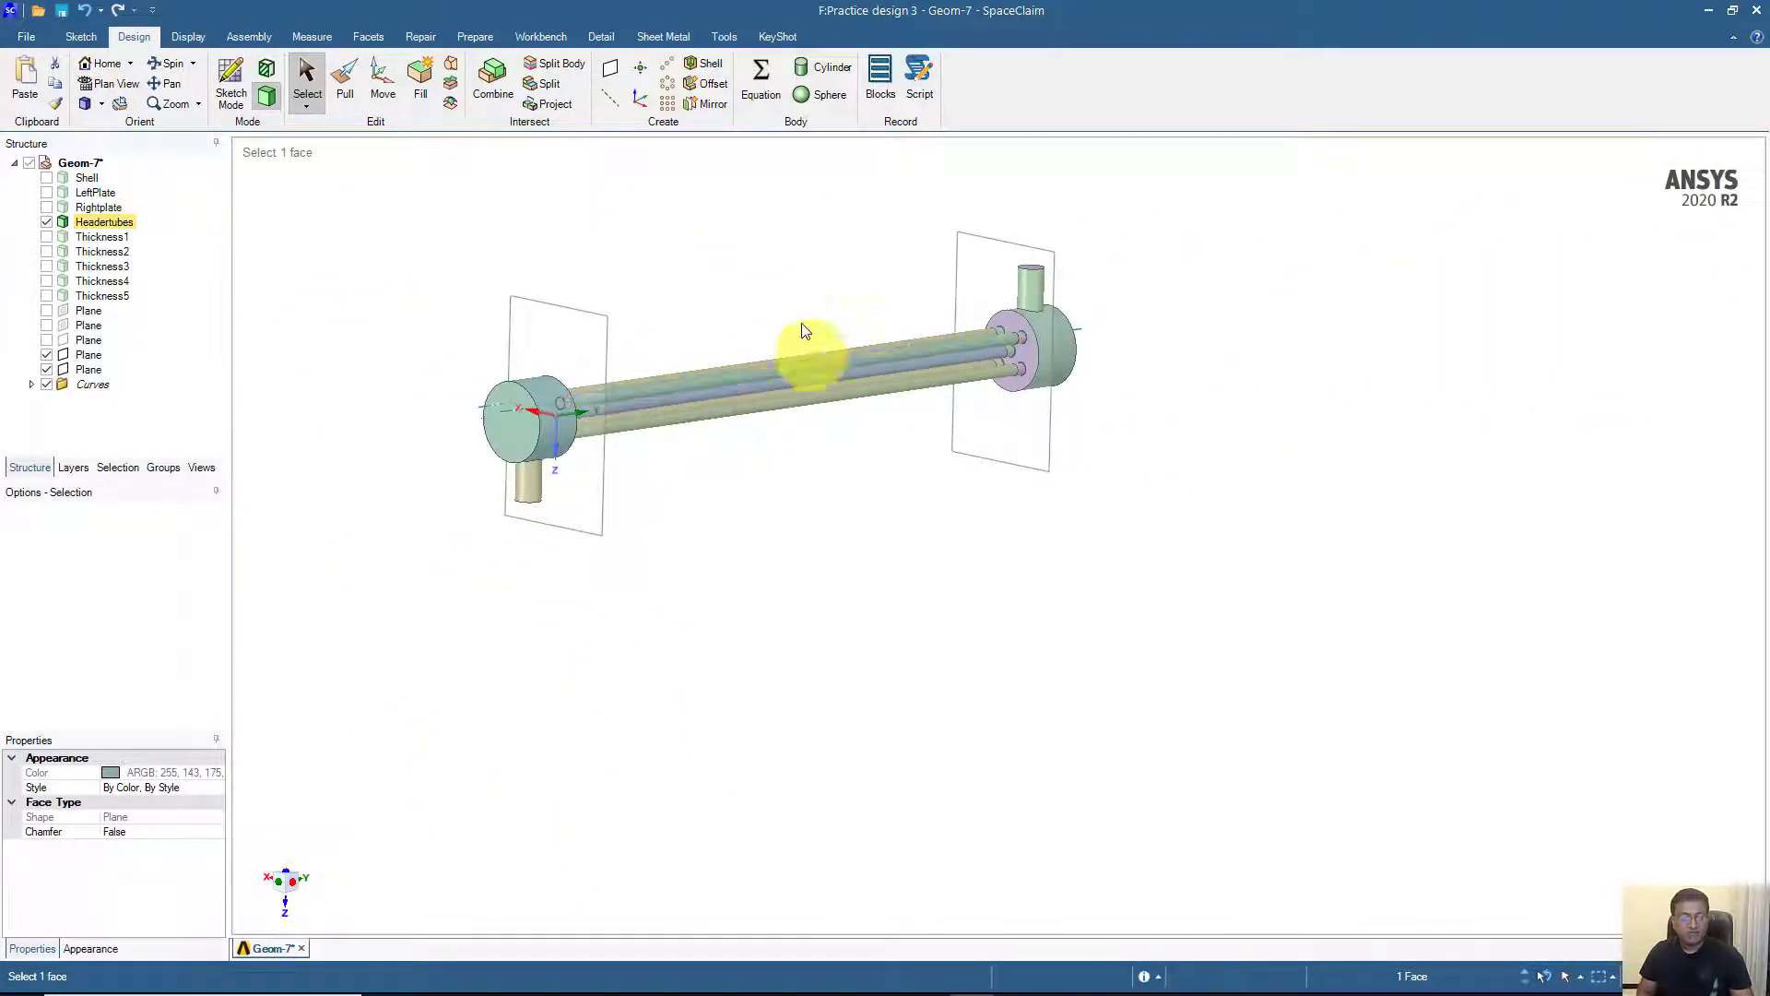
middle_drag(798, 289, 768, 290)
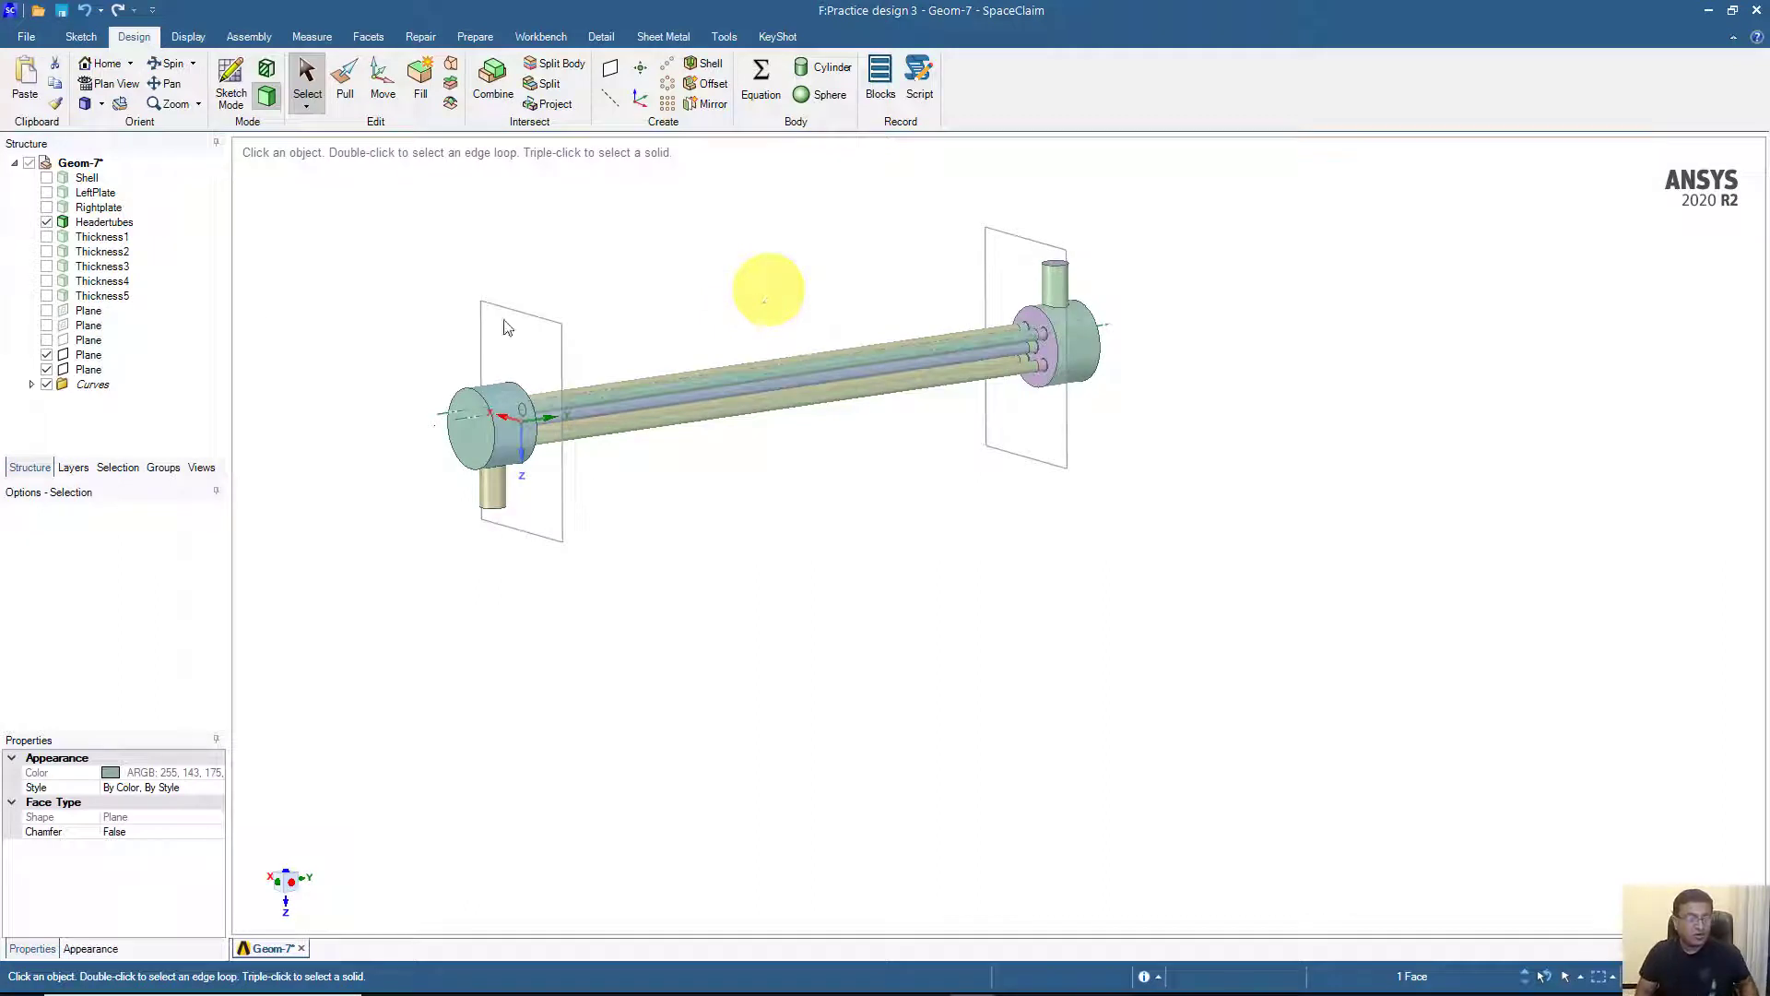
- Display the model's groups of named selections and focus on the origin-end header
click(166, 468)
shift+middle_drag(317, 467, 408, 537)
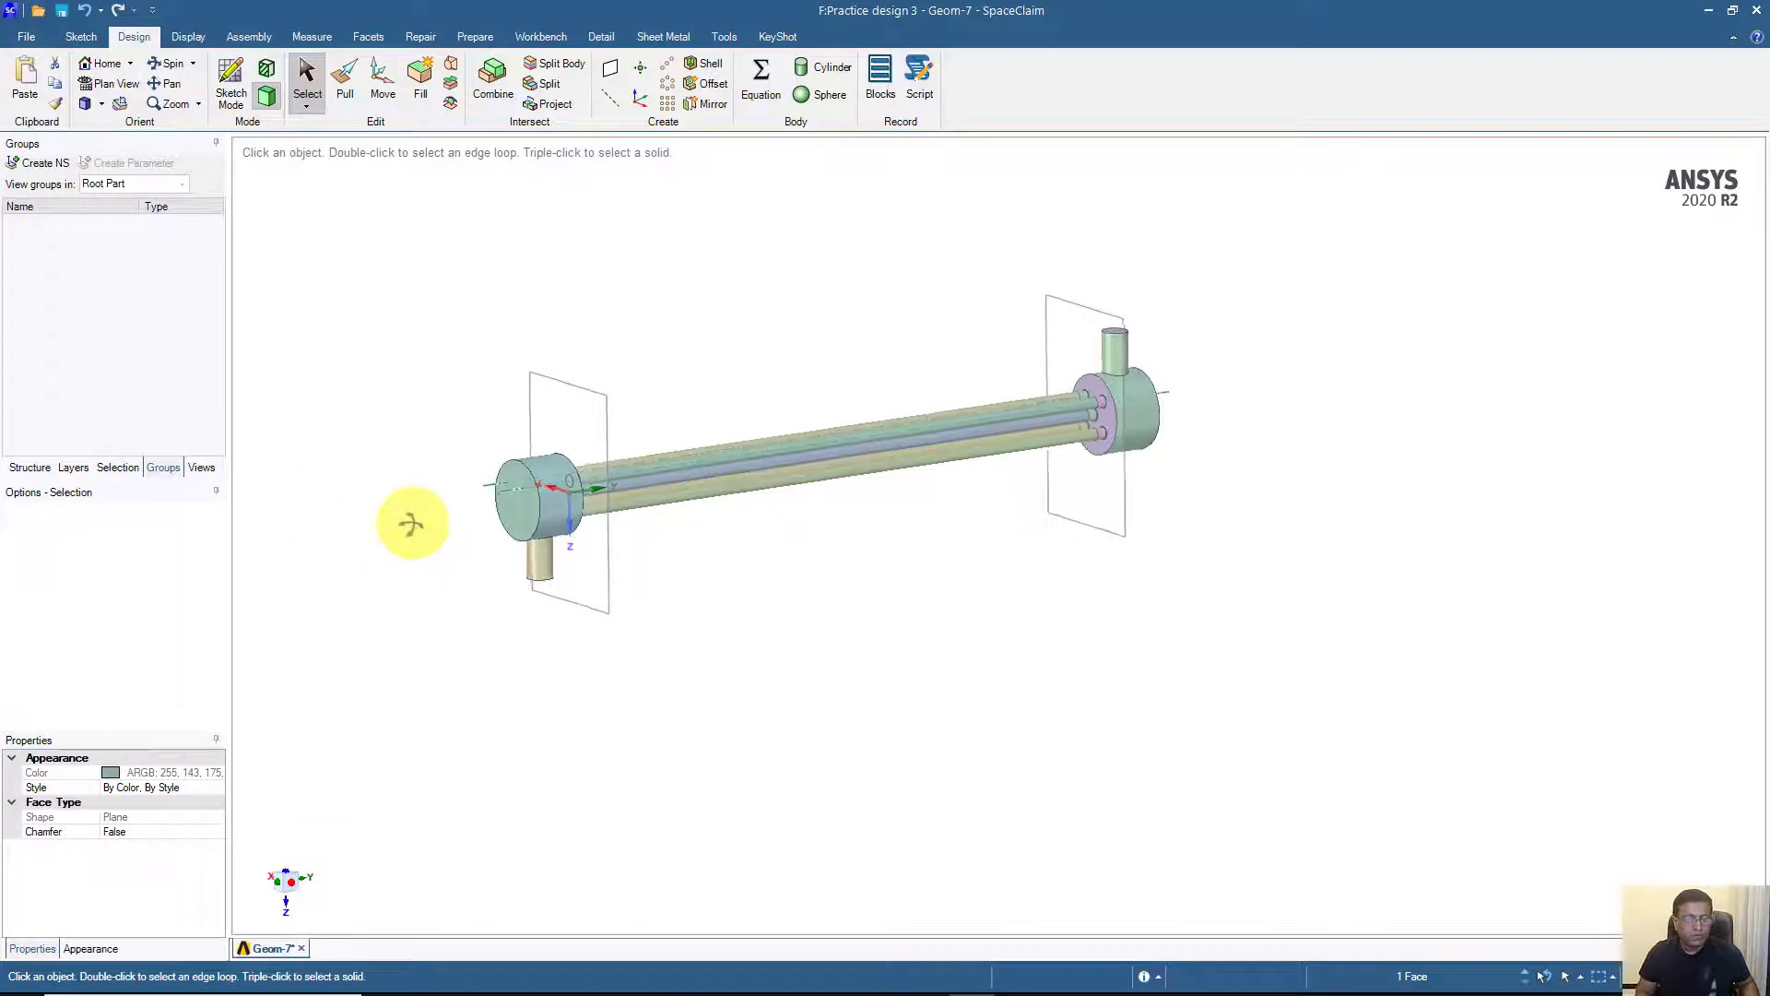
scroll(413, 523, up, 4)
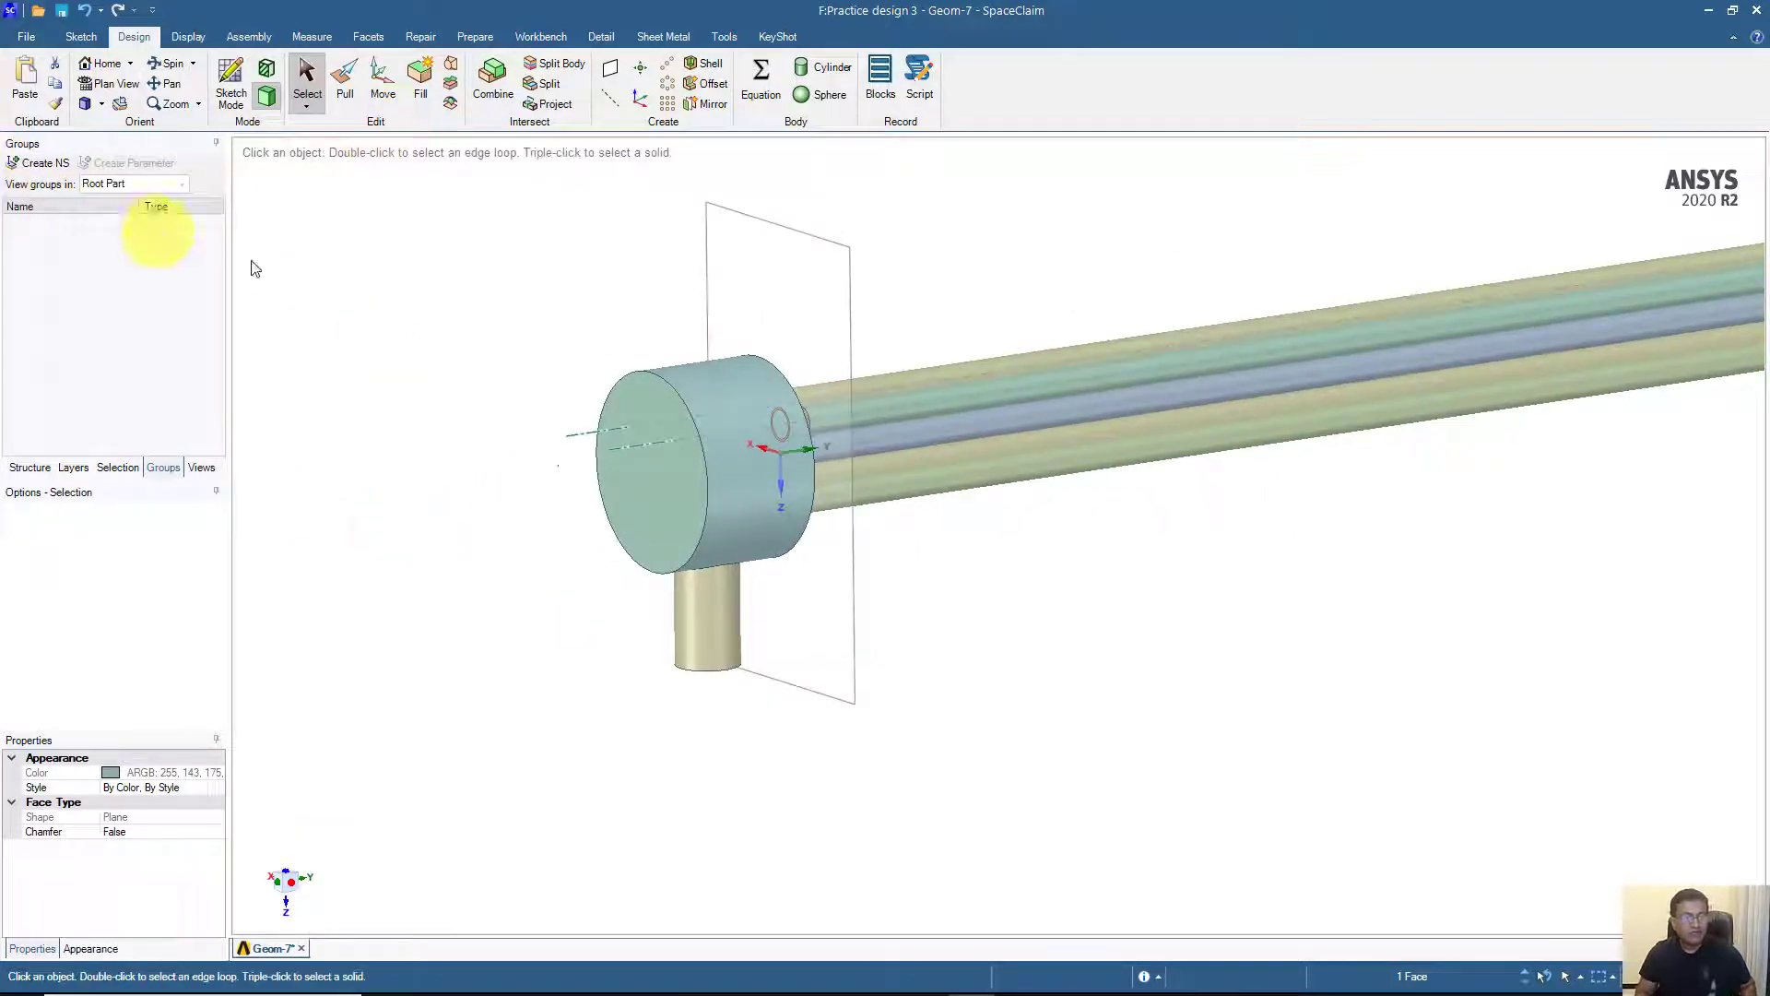
click(627, 401)
middle_drag(674, 558, 612, 538)
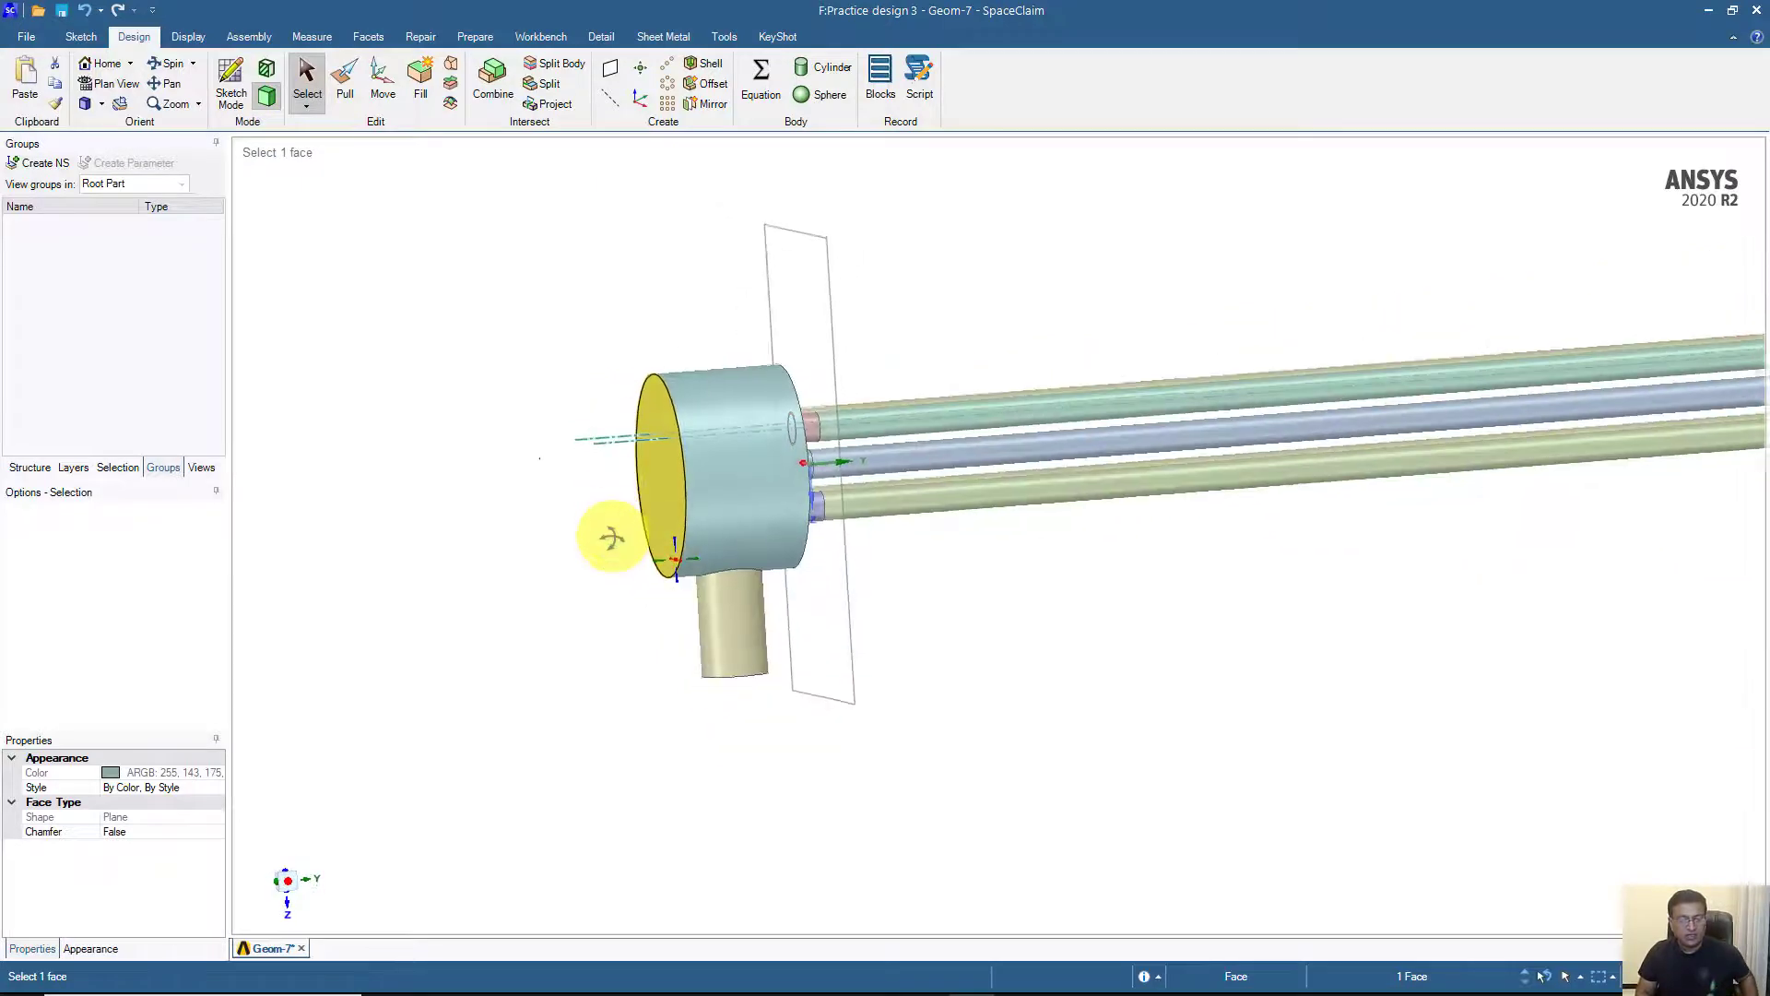
- Create a named selection from the circular end face of the upward nozzle on the header farthest from the origin
scroll(785, 577, down, 3)
ctrl+middle_drag(1014, 584, 370, 669)
scroll(1103, 565, up, 4)
ctrl+middle_drag(993, 506, 913, 645)
ctrl+middle_drag(836, 565, 911, 699)
scroll(911, 699, up, 5)
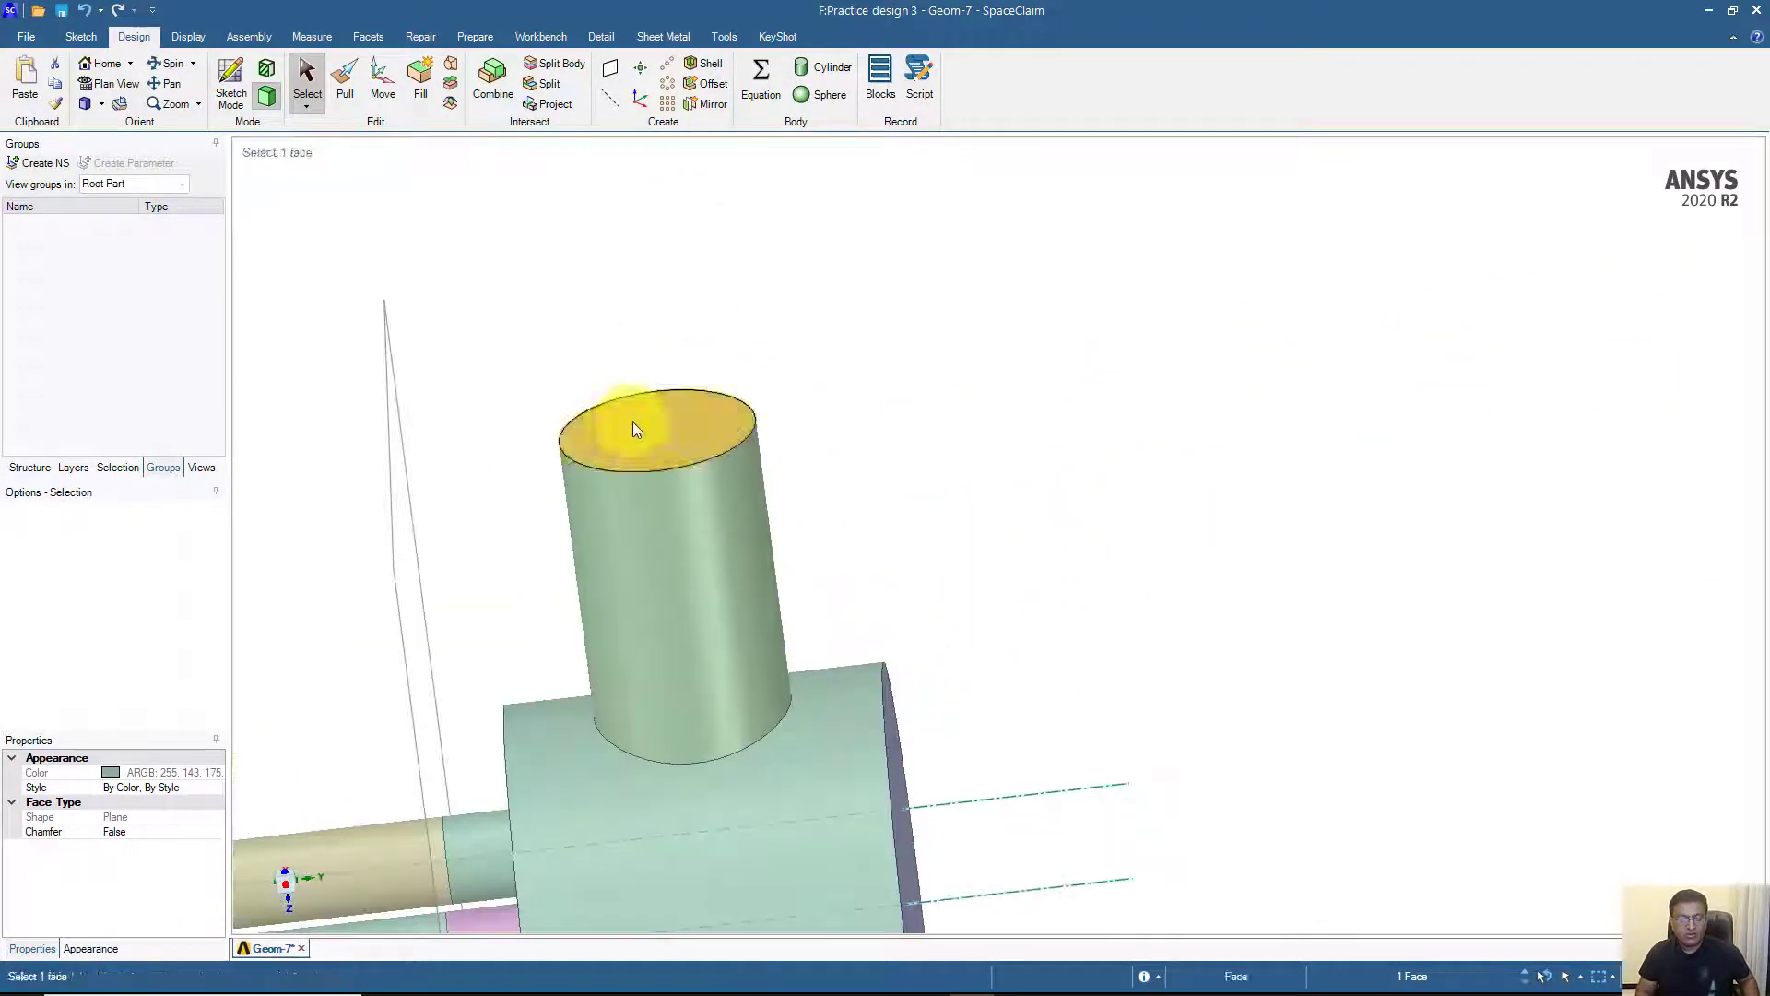
click(633, 426)
ctrl+middle_drag(633, 422, 810, 364)
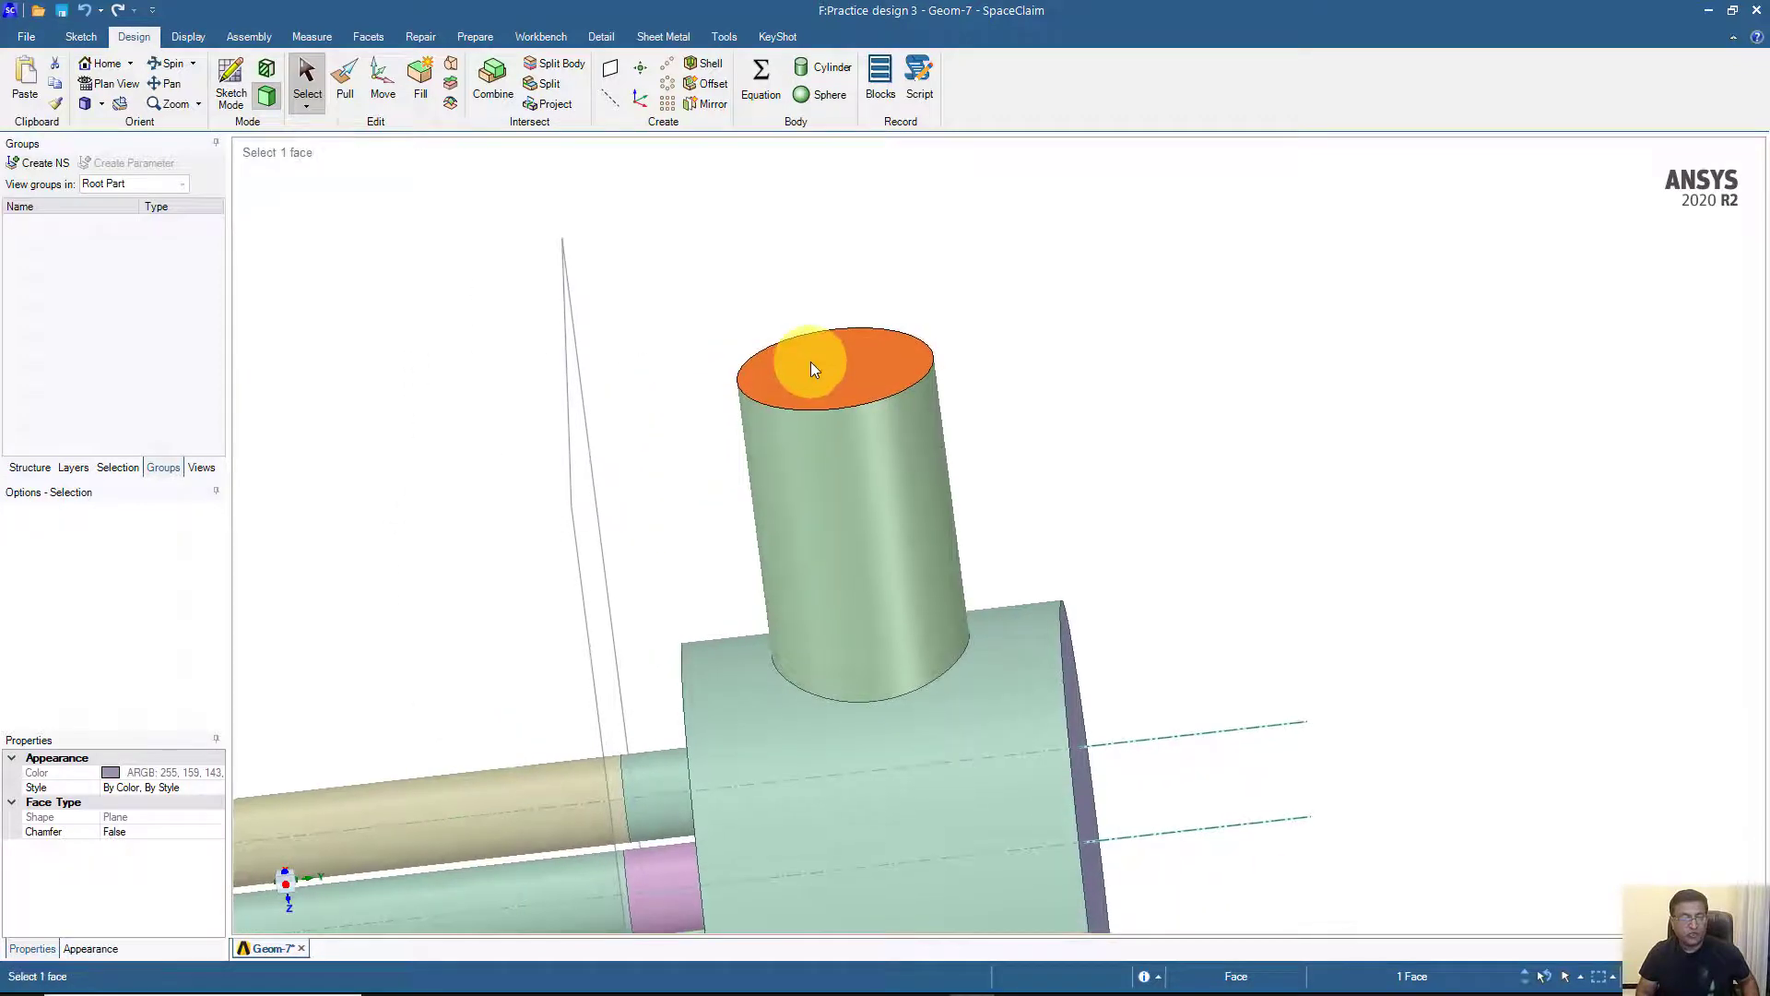
right_click(811, 362)
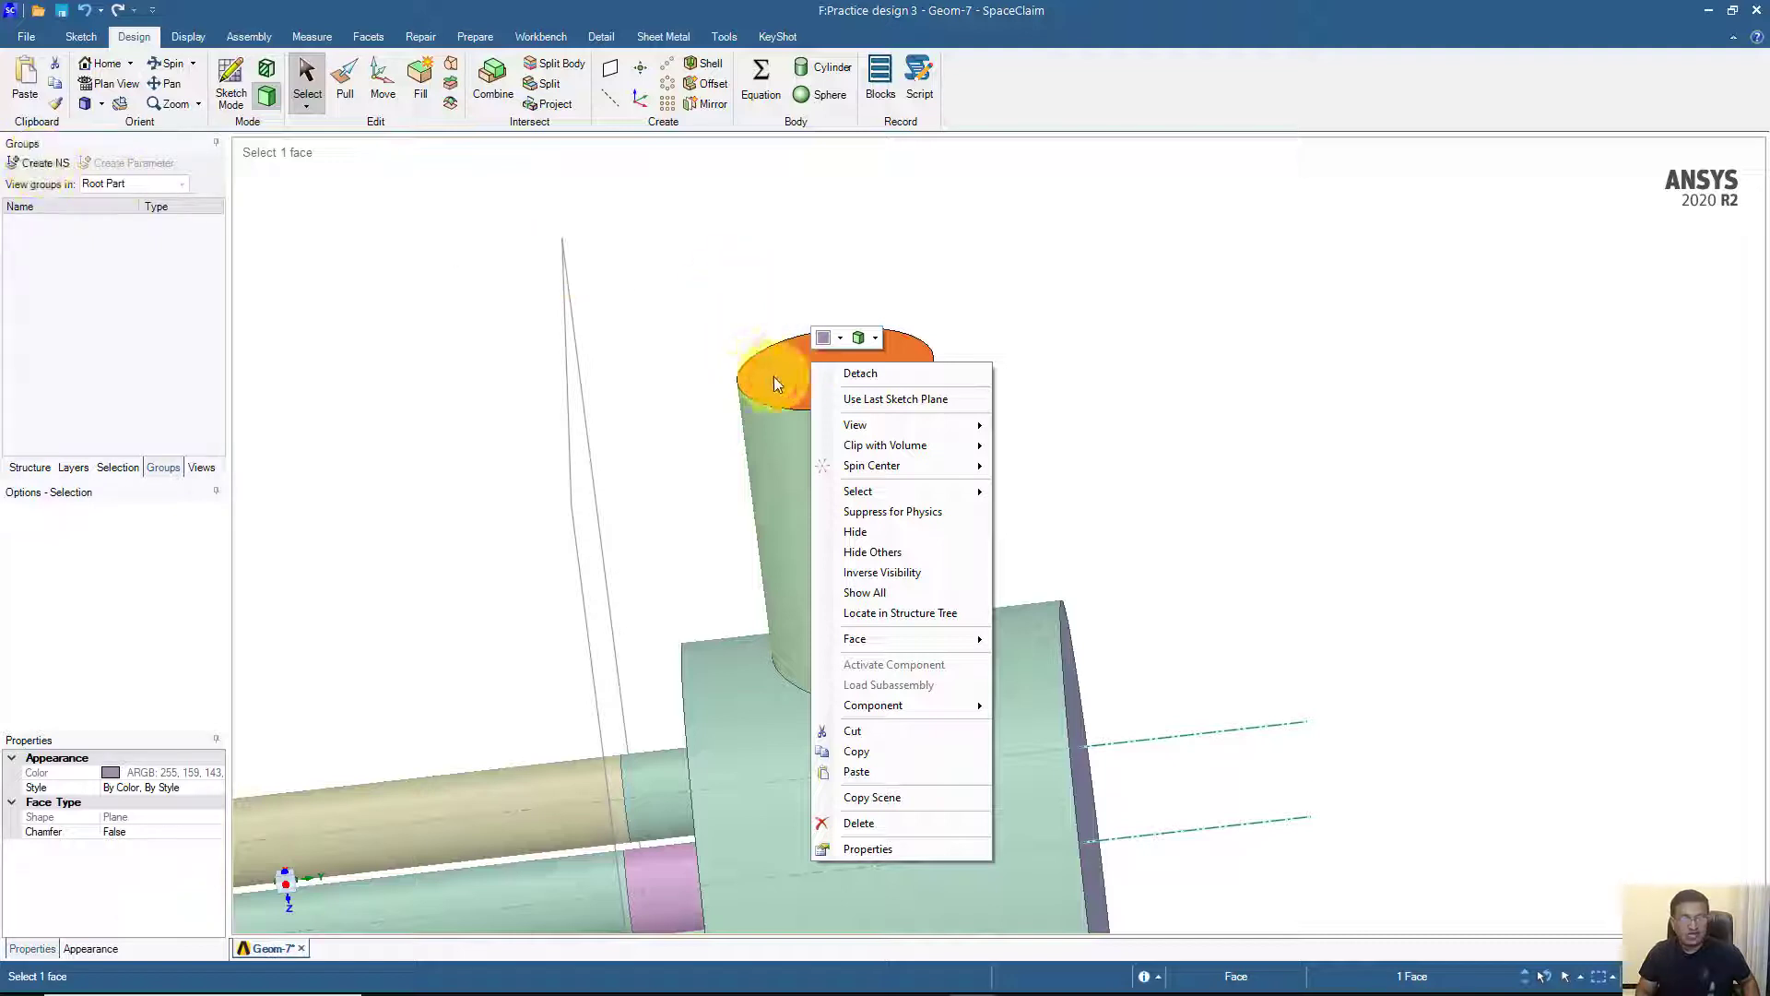
click(42, 164)
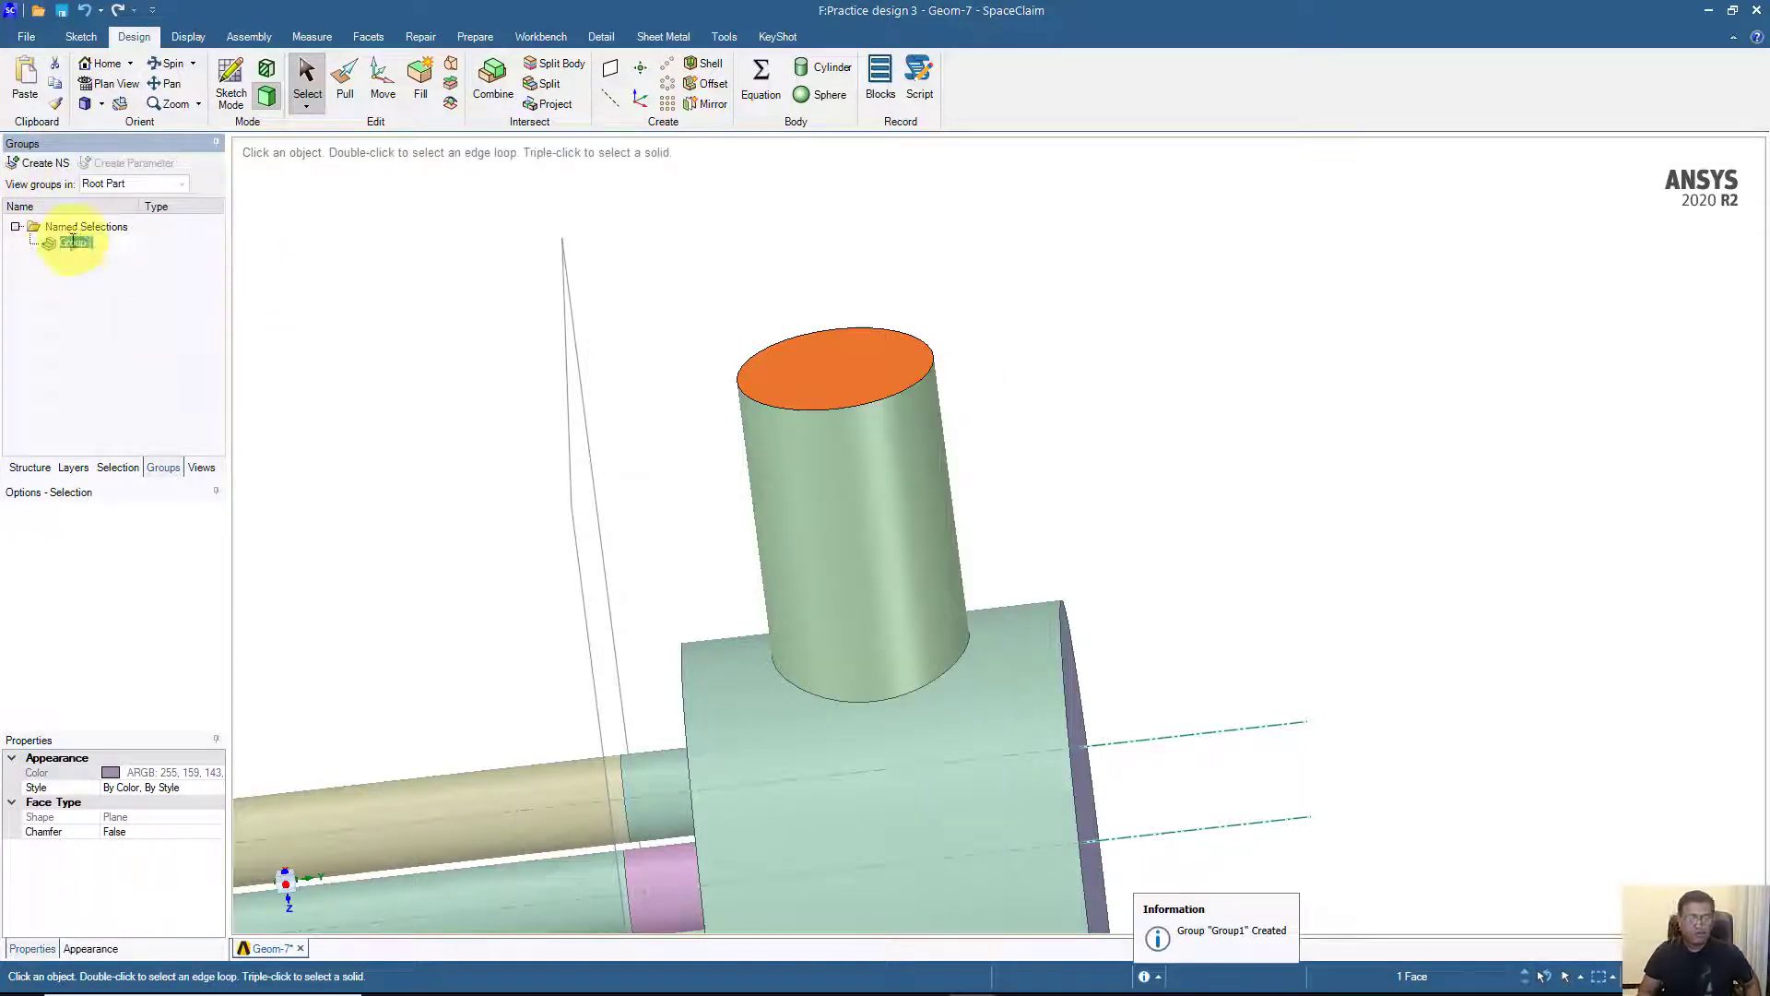
- Name the new nozzle face group Inlet_Tube and clear the face selection
text(H)
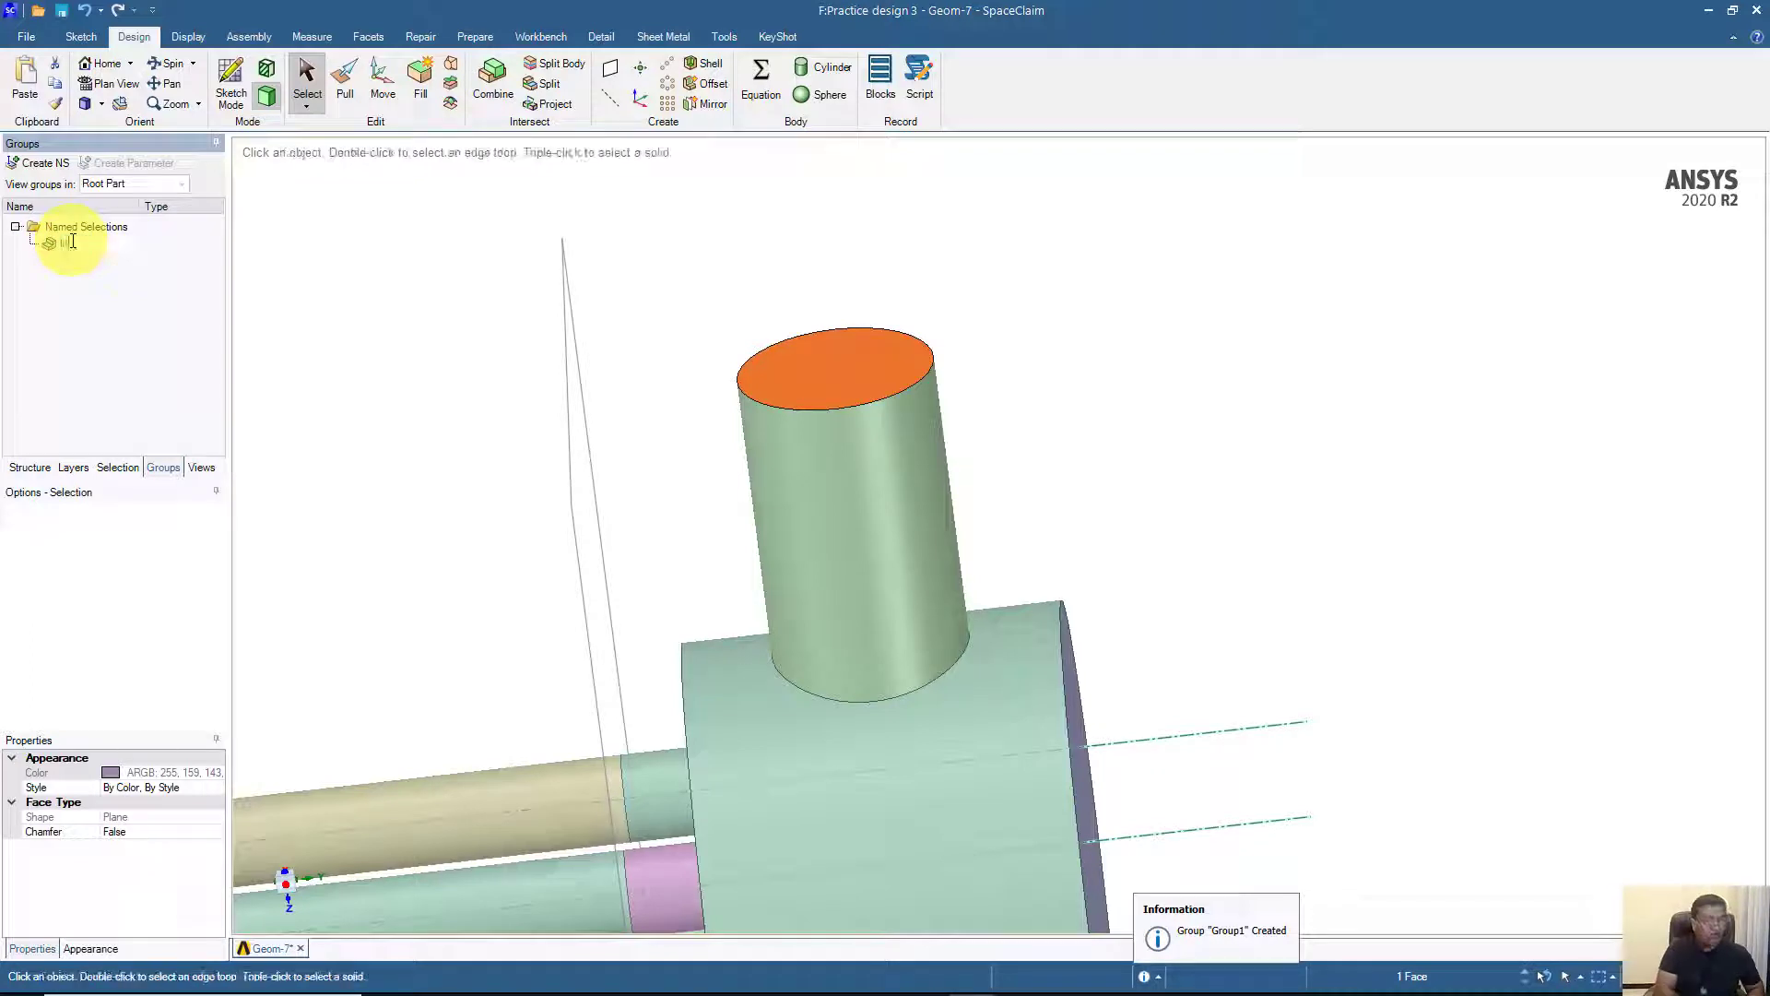
text(nlet_Tub)
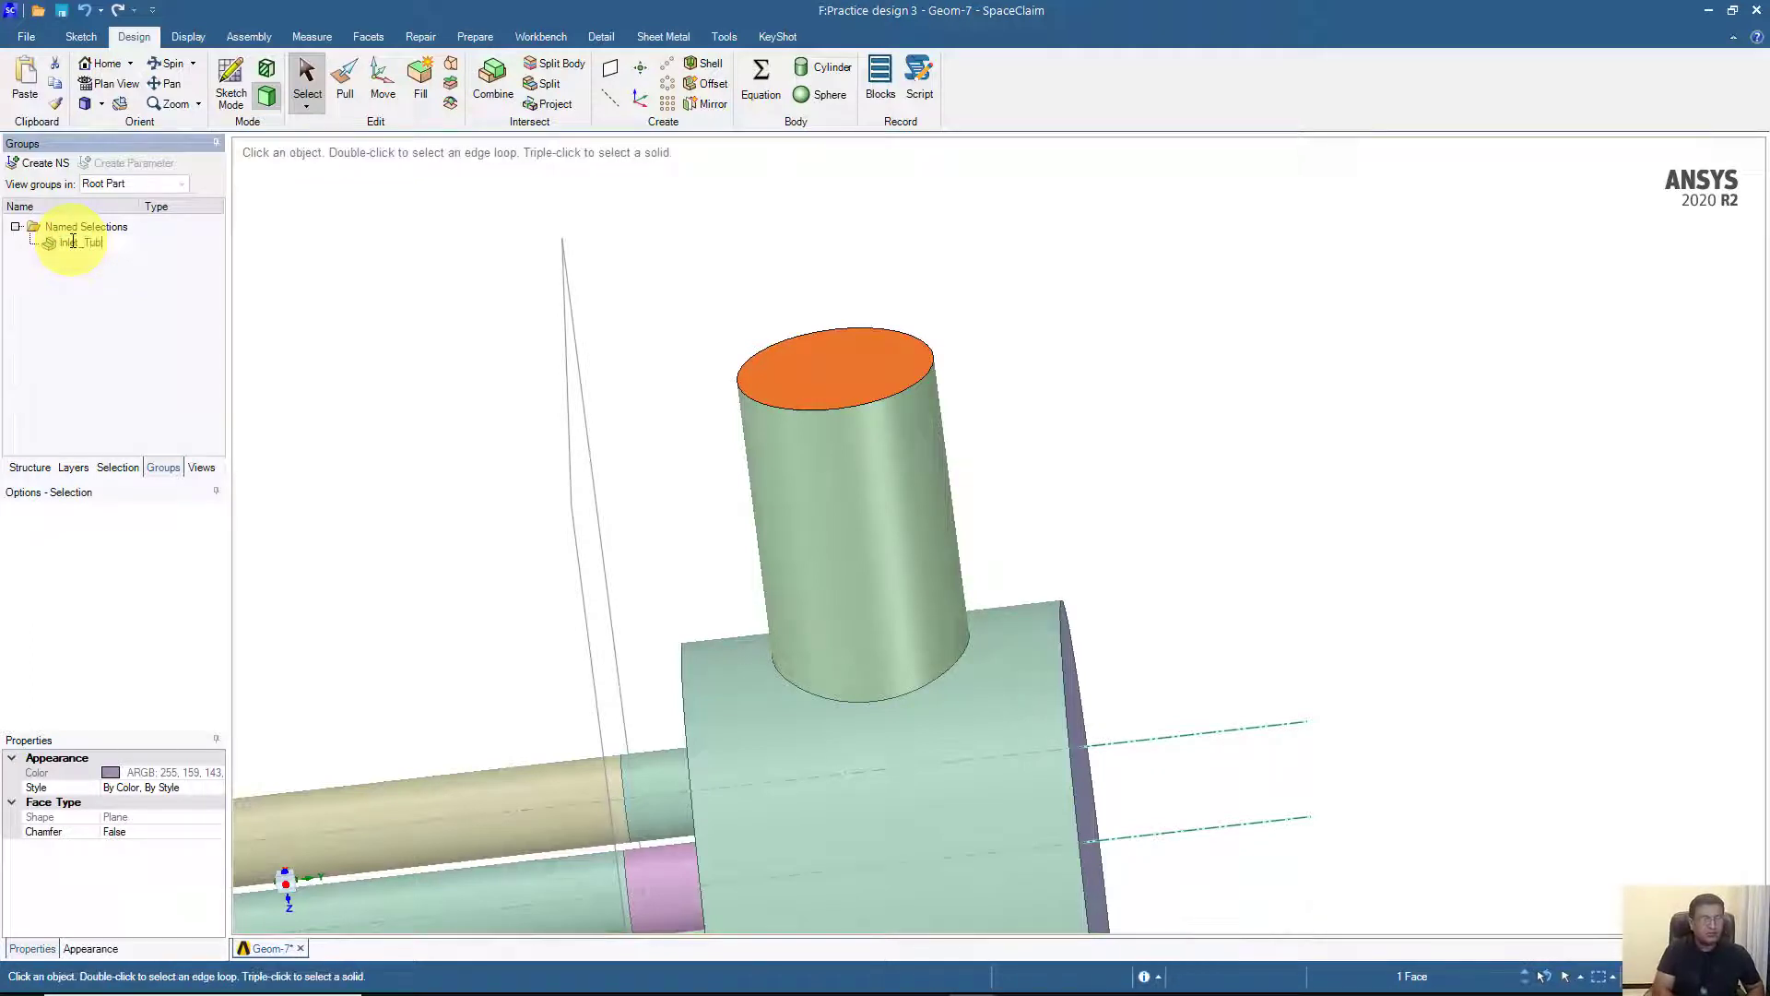
text(e)
key(Return)
click(388, 420)
- Create a named selection called Outlet_Tube from the circular end face of the downward nozzle on the origin-end header
middle_drag(389, 422, 514, 391)
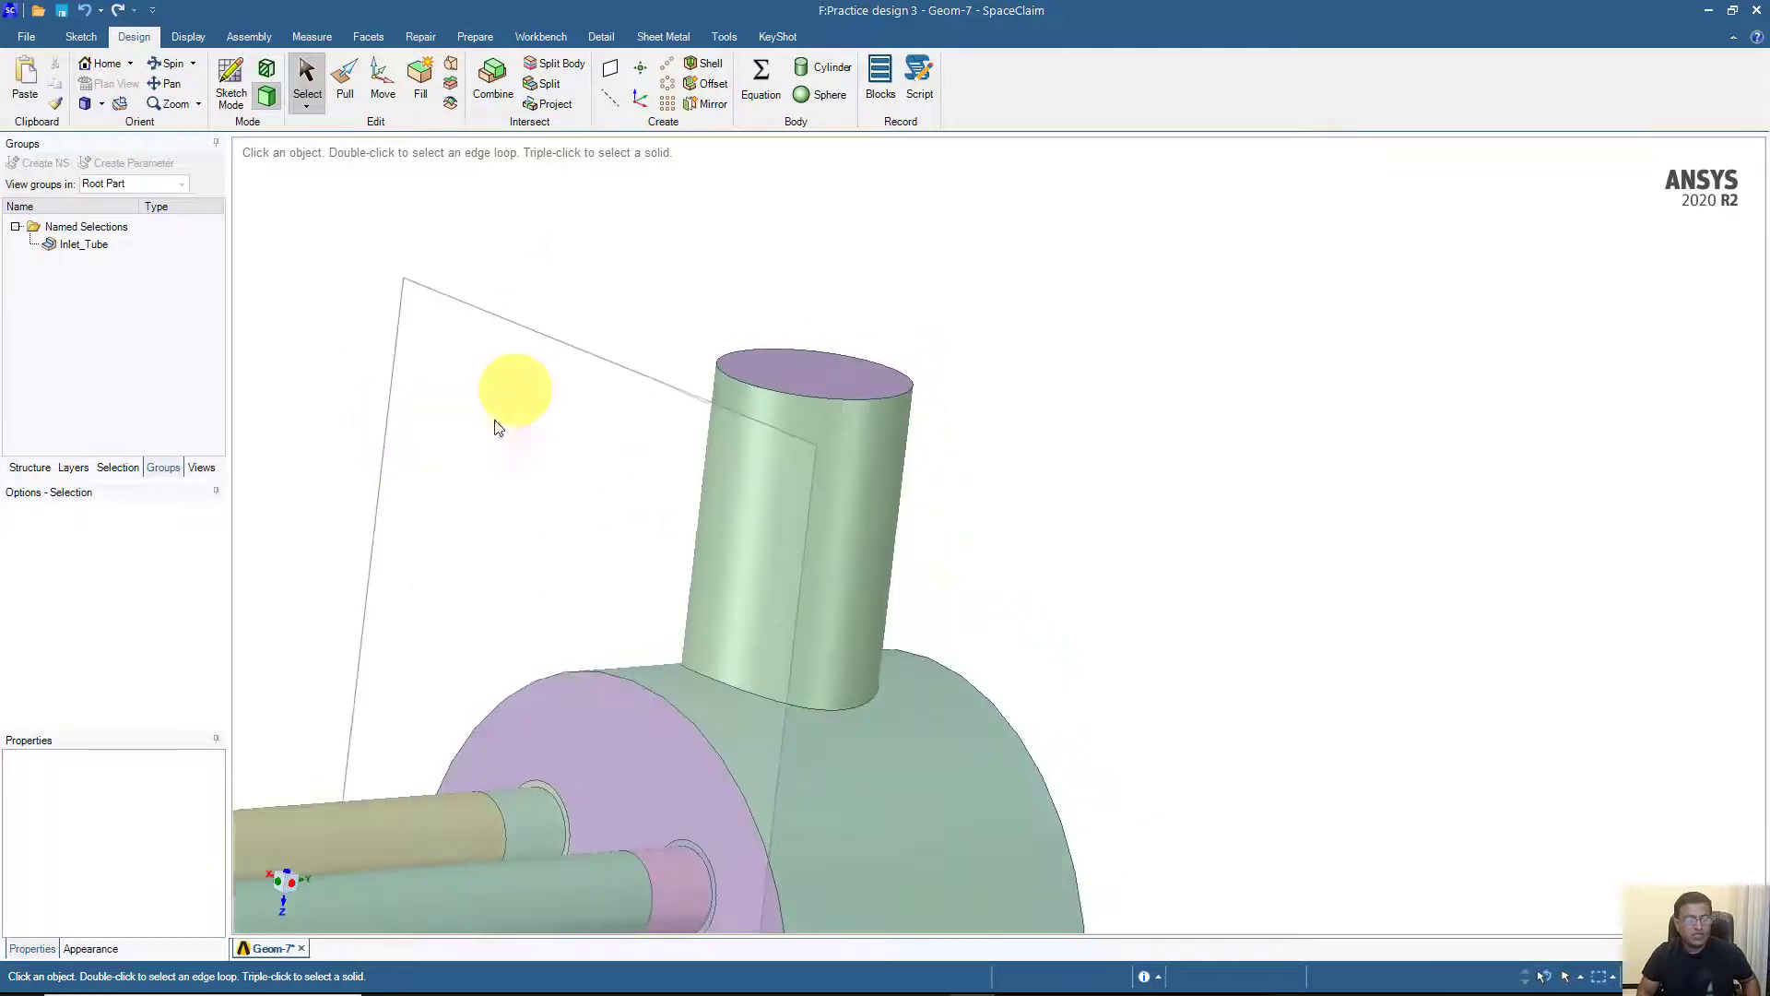
ctrl+middle_drag(461, 471, 1074, 300)
ctrl+middle_drag(741, 520, 1397, 355)
ctrl+middle_drag(715, 631, 1351, 410)
ctrl+middle_drag(775, 680, 1411, 429)
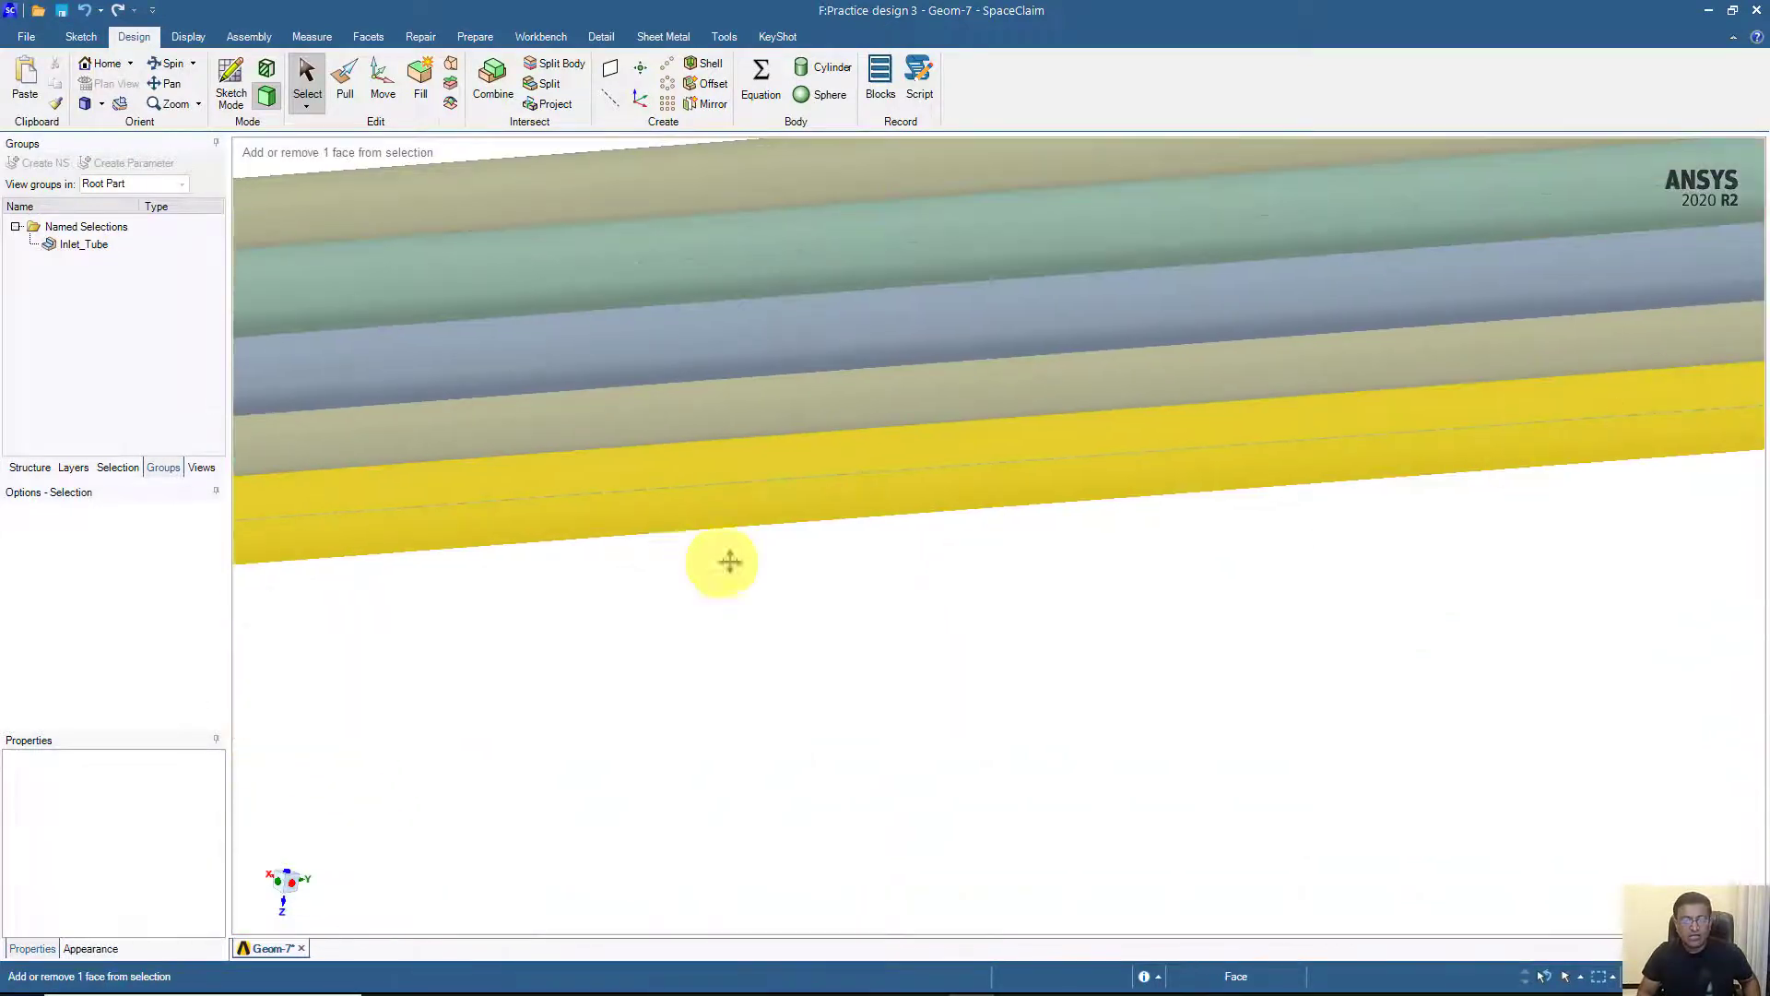
ctrl+middle_drag(727, 561, 1608, 503)
ctrl+middle_drag(1021, 585, 1376, 522)
middle_drag(920, 624, 793, 509)
click(833, 676)
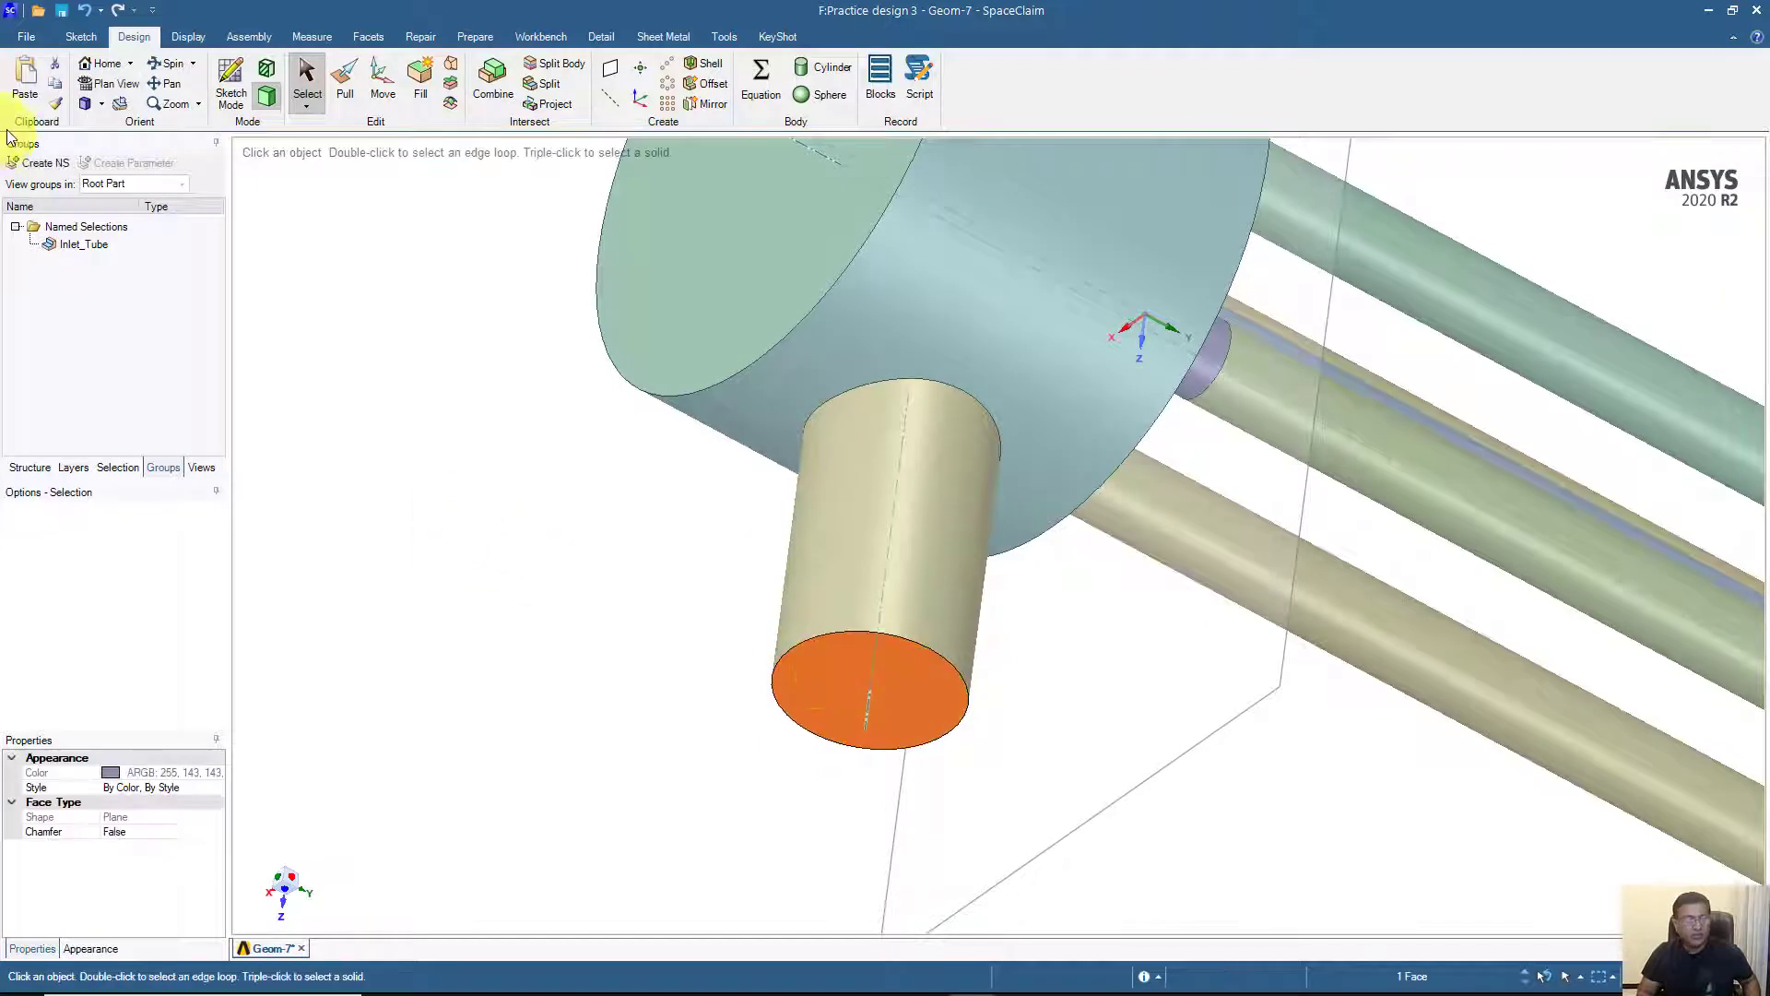
click(37, 162)
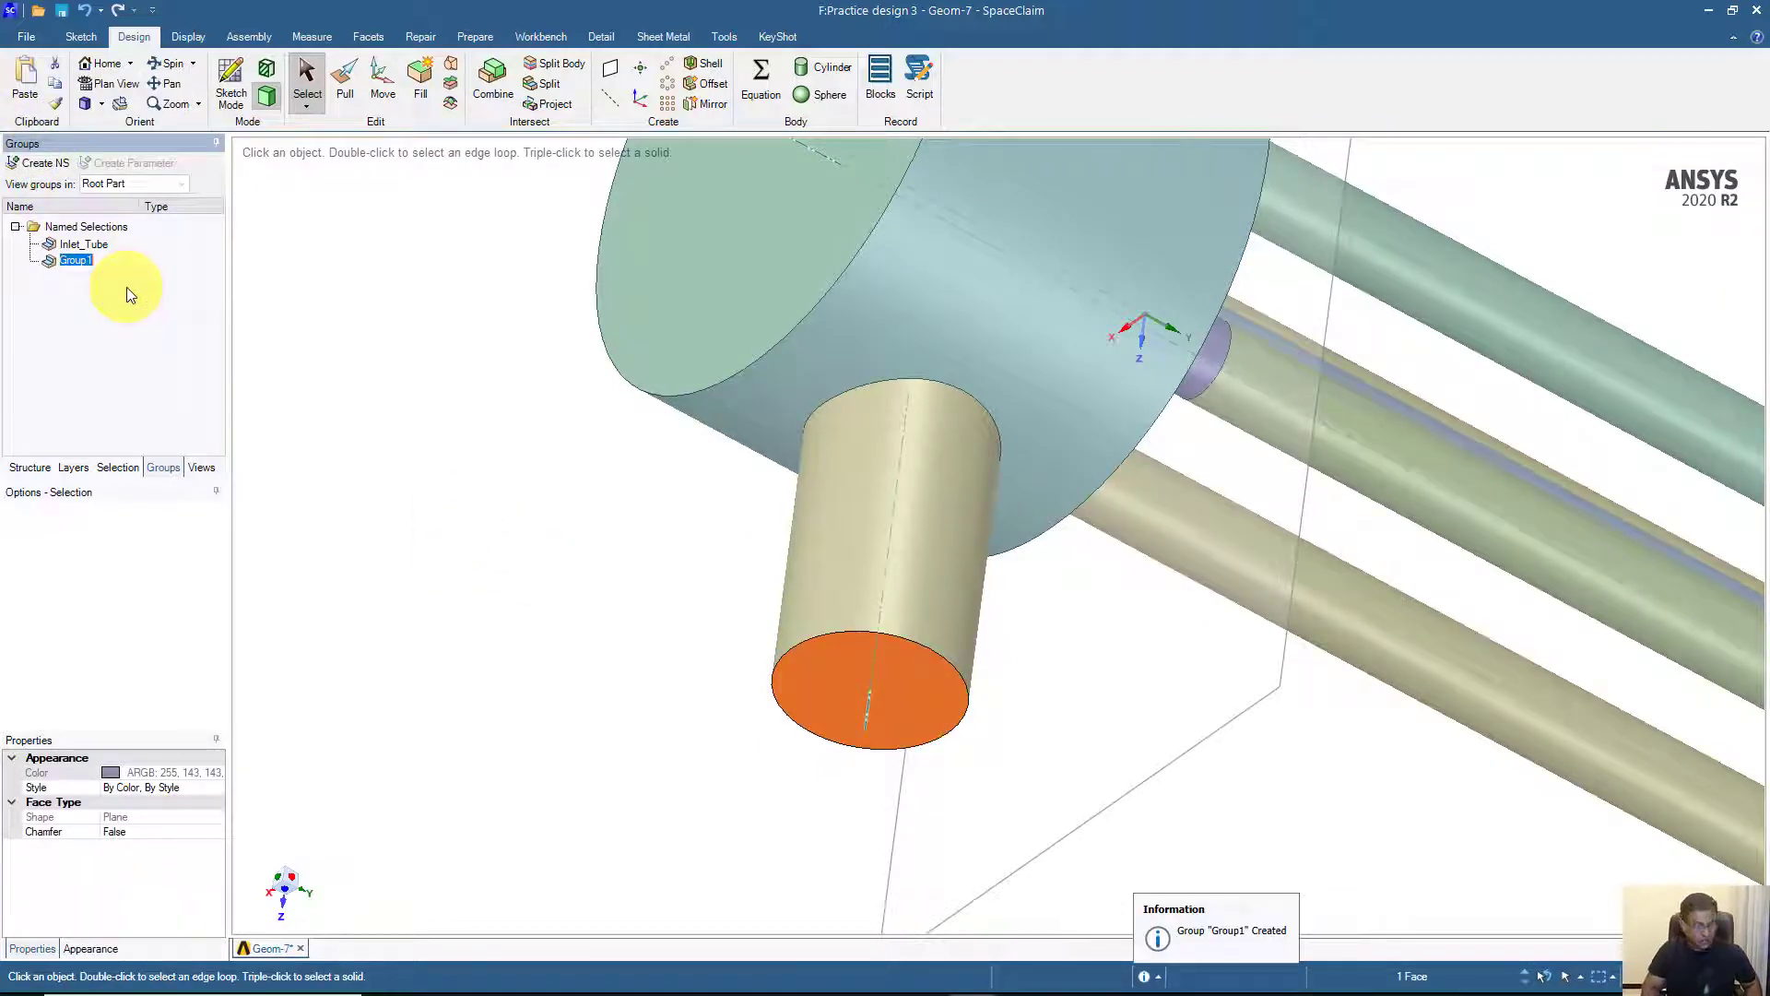
text(Outlet)
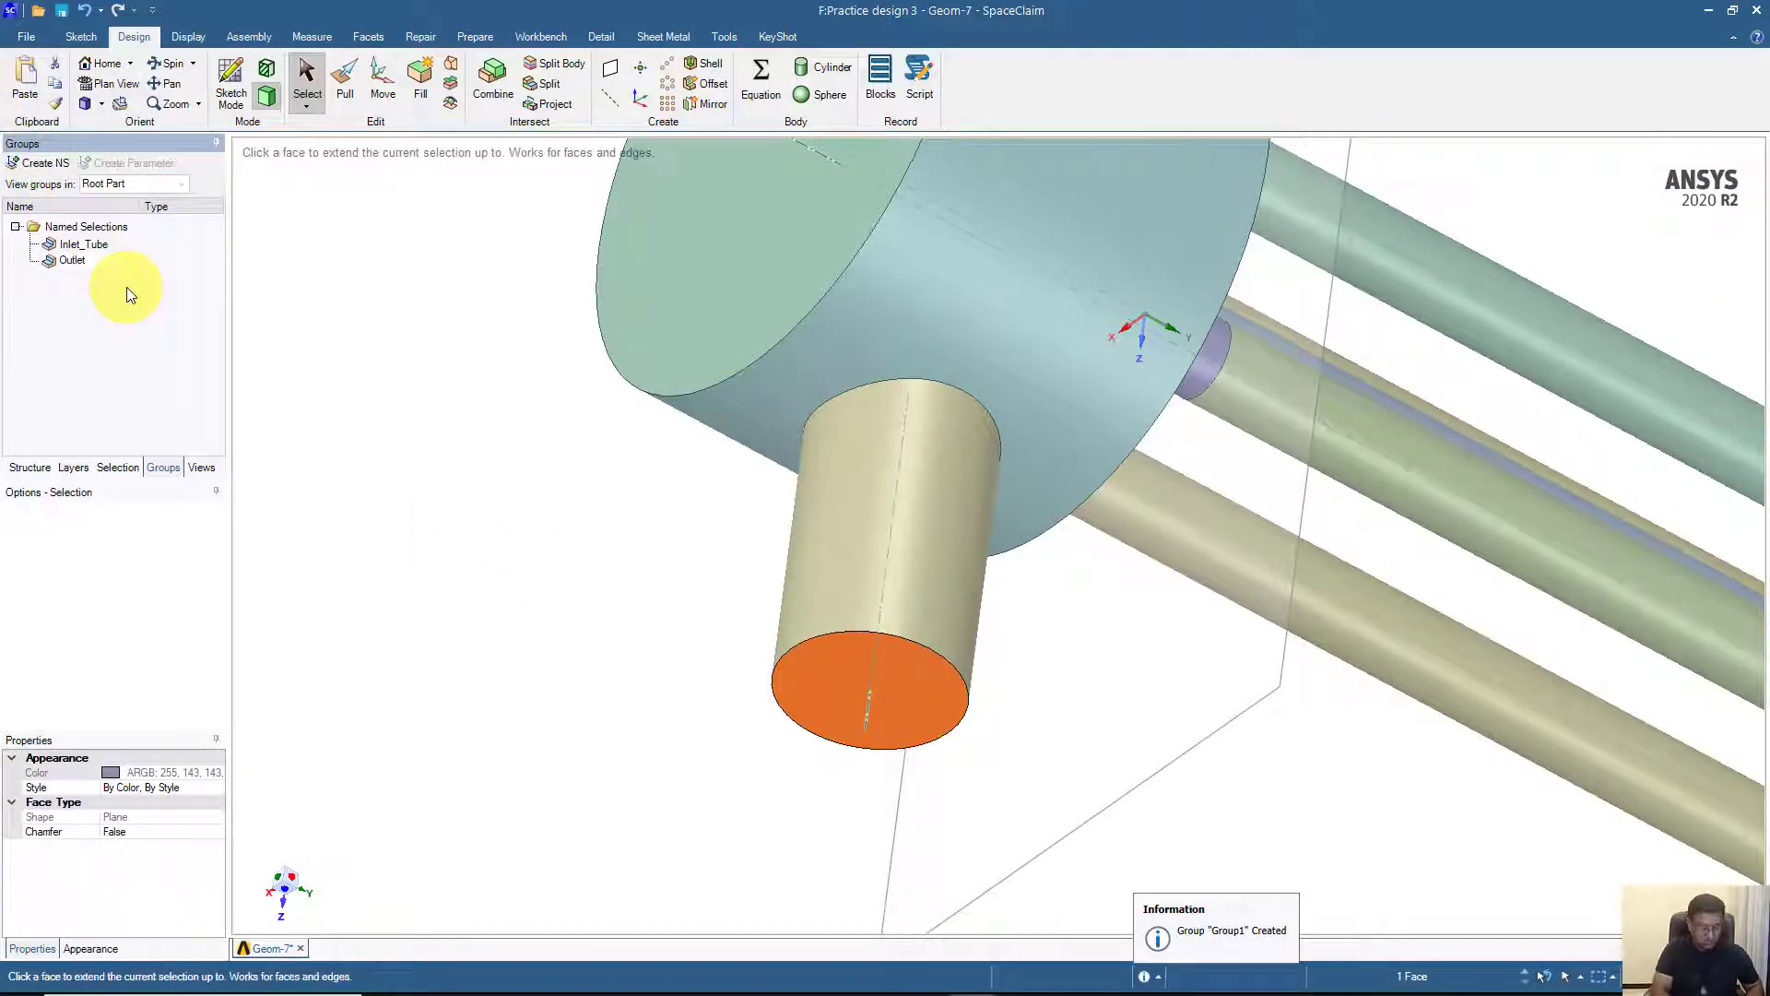
text(_Tube)
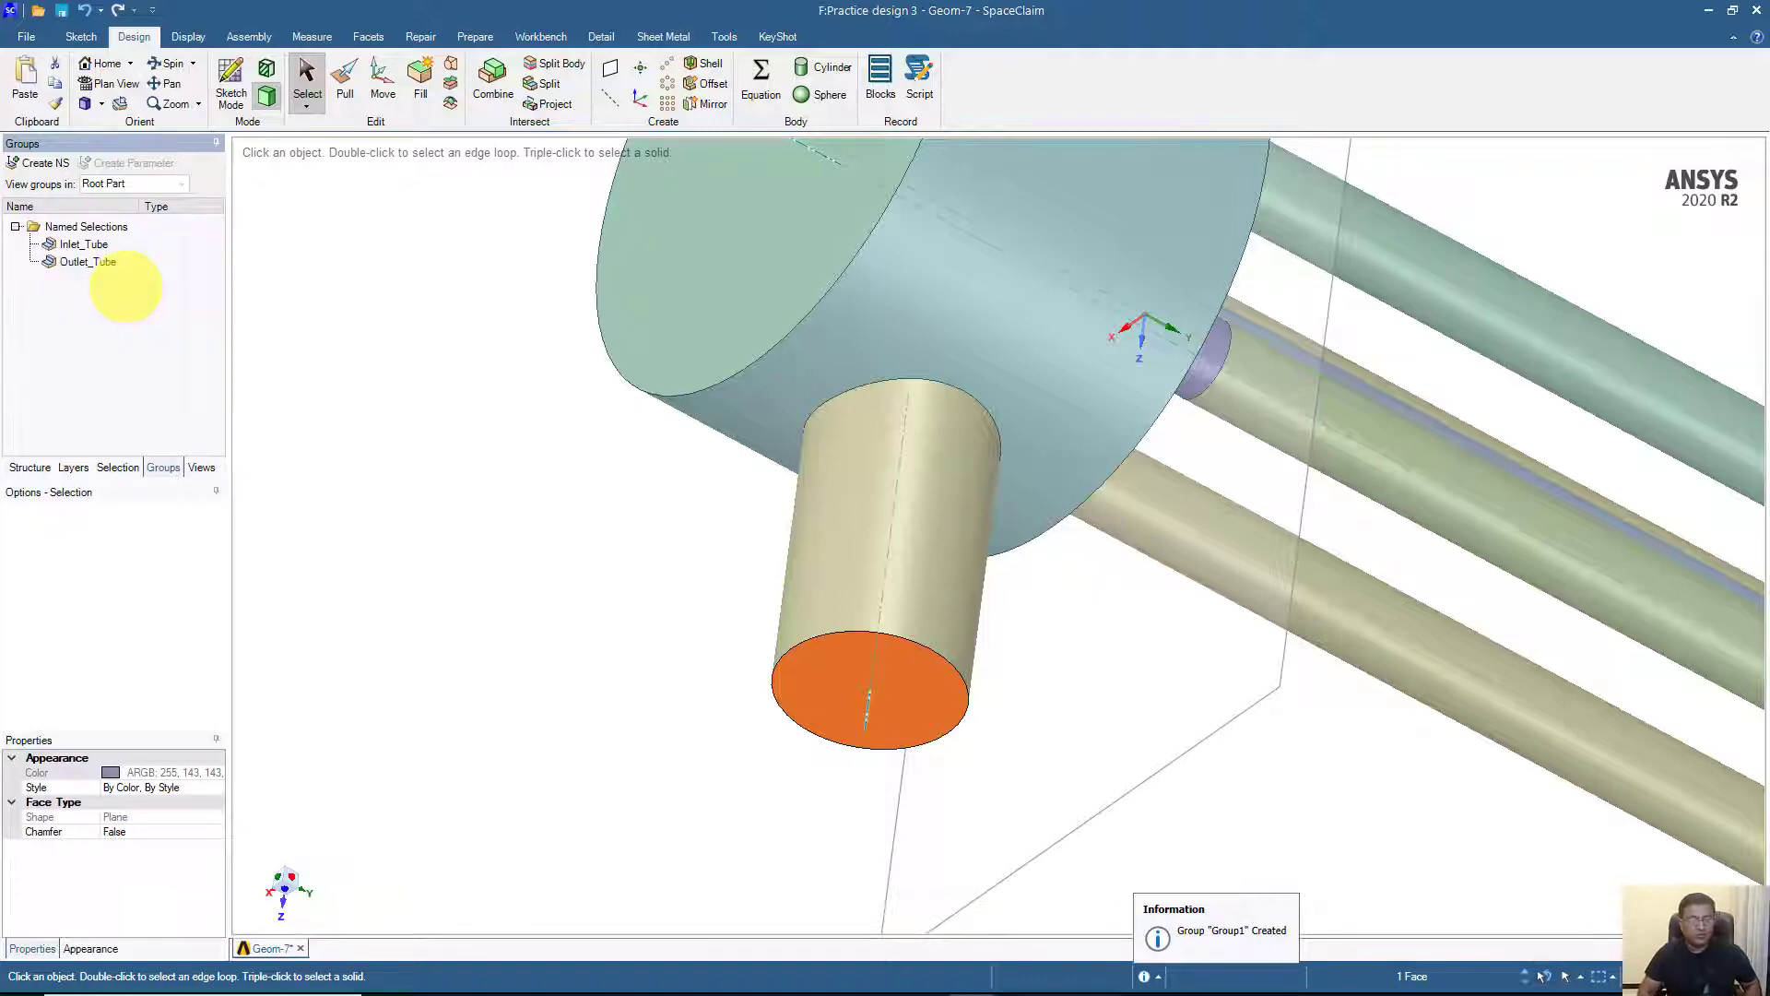
scroll(671, 478, down, 5)
middle_drag(671, 478, 581, 613)
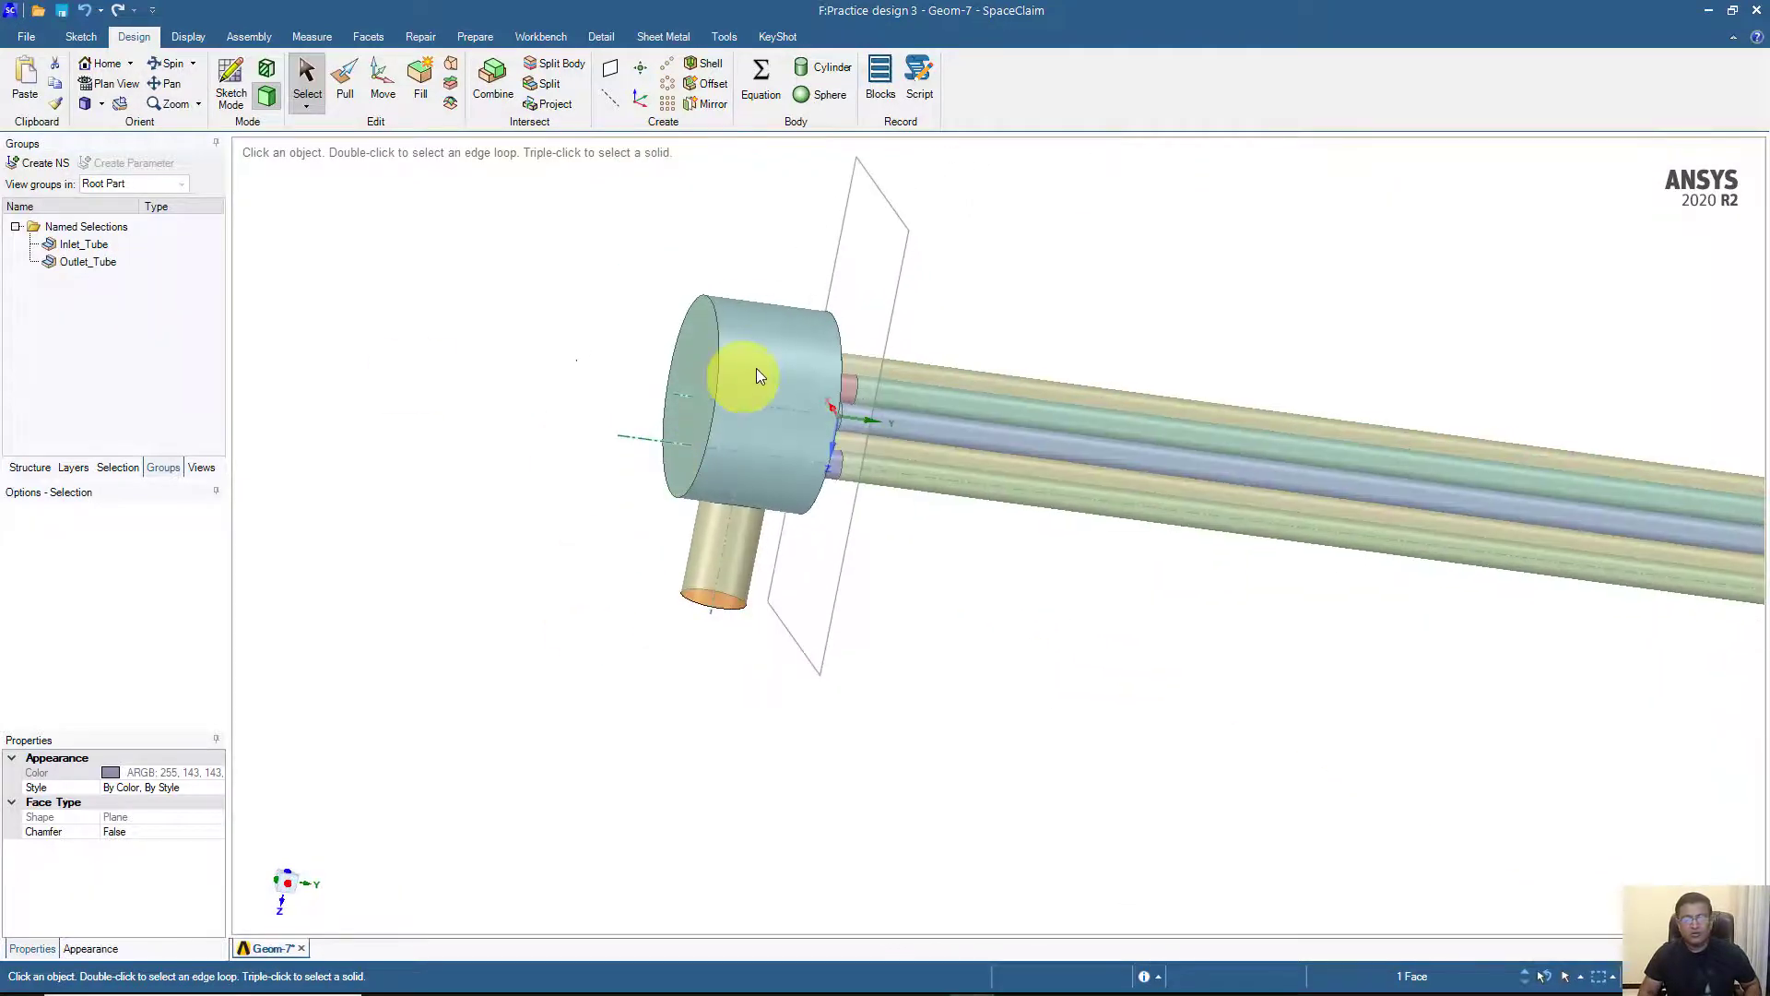
middle_drag(774, 356, 704, 356)
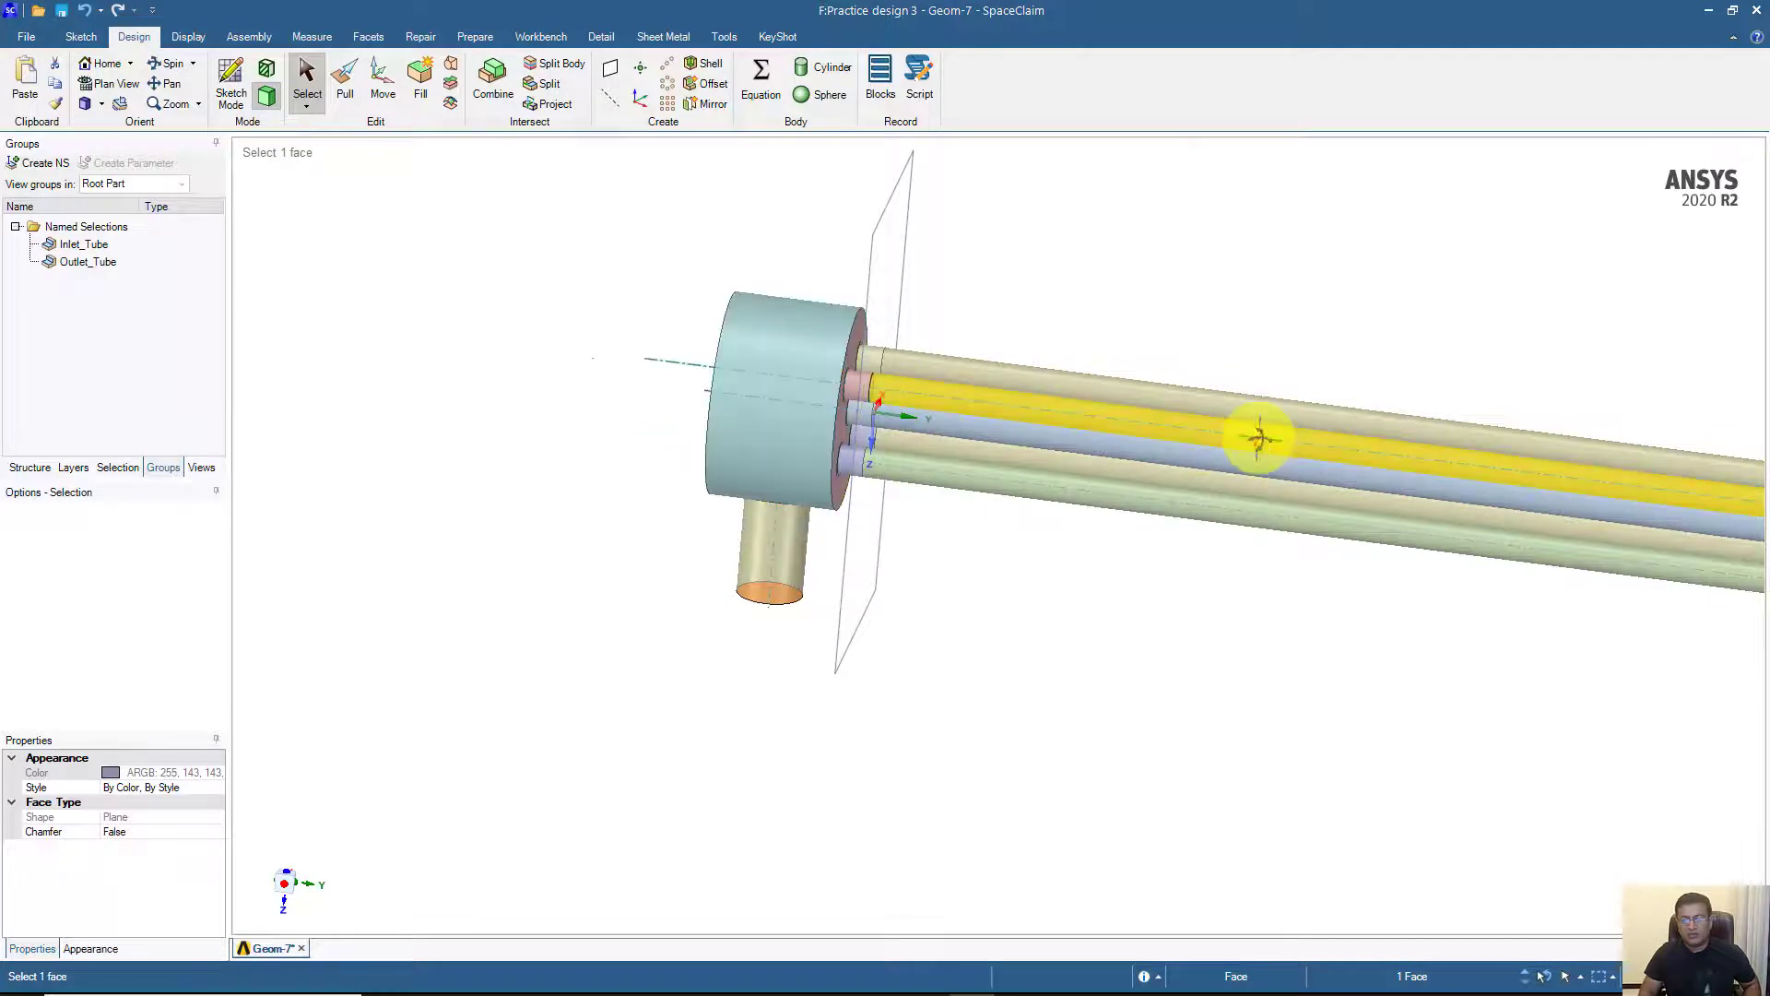
middle_drag(1259, 439, 1503, 451)
middle_drag(971, 419, 706, 448)
ctrl+middle_drag(890, 457, 309, 467)
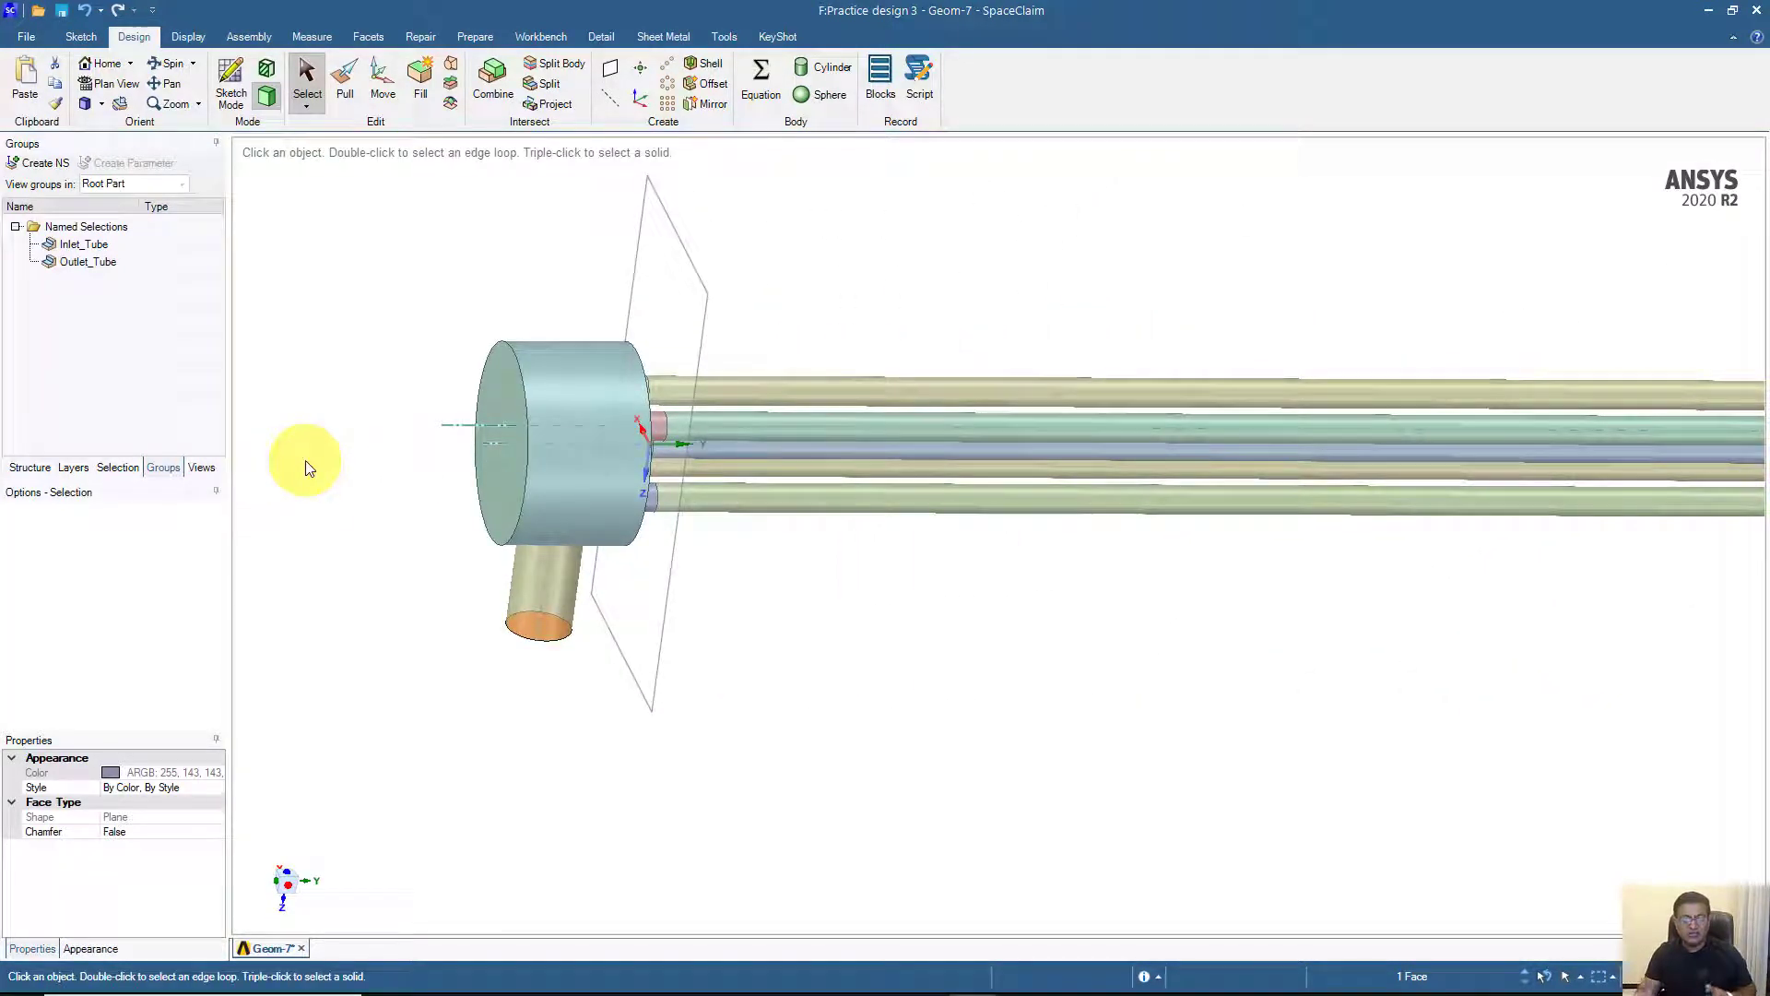